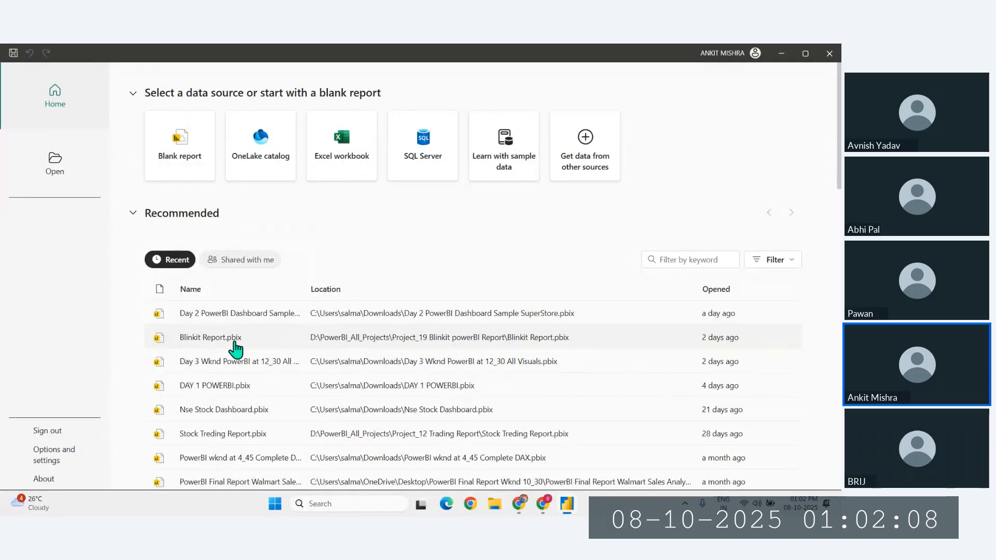
Start a blank report and open the Excel workbook Sample - Superstore (11) from Downloads as its data source.
{"action": "left_click", "coordinate": [182, 145]}
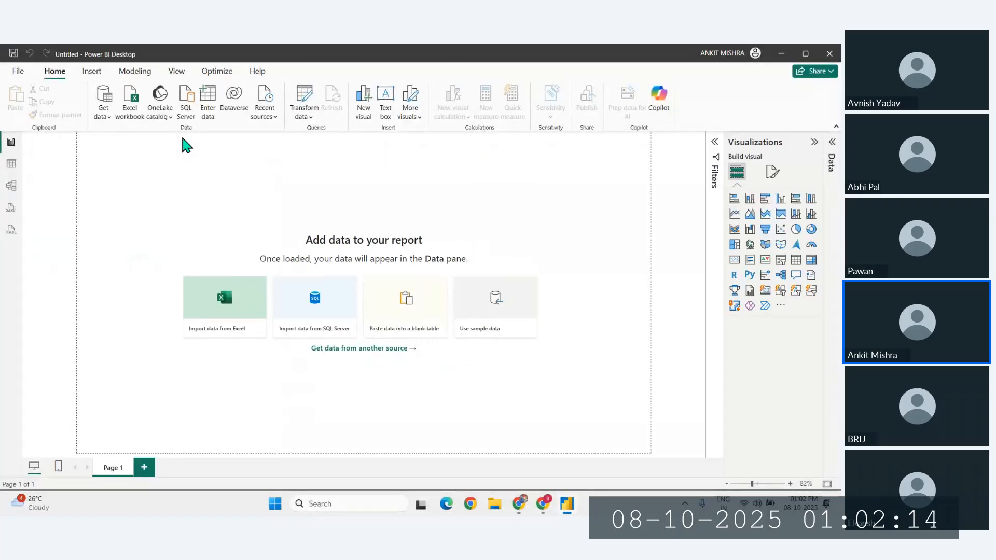
{"action": "left_click", "coordinate": [102, 113]}
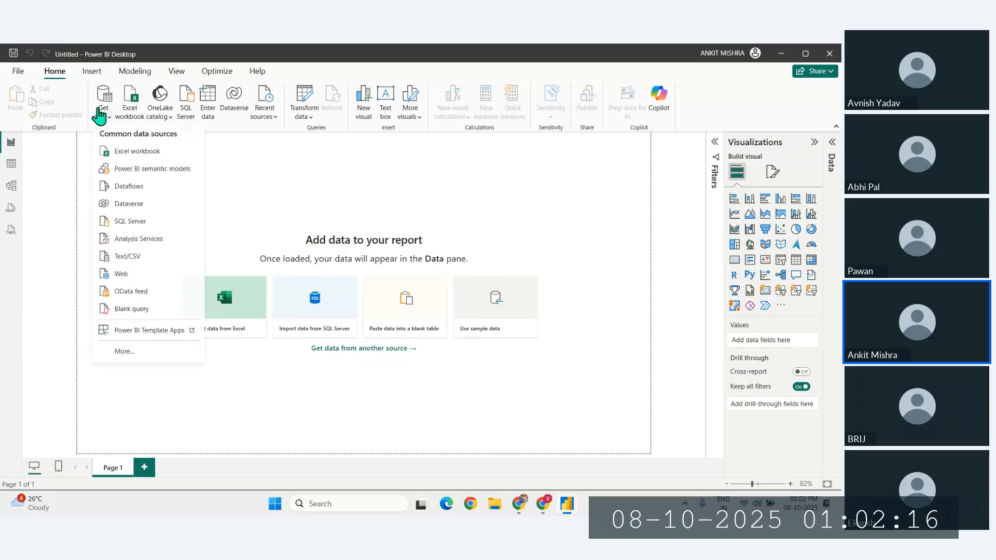
{"action": "left_click", "coordinate": [137, 152]}
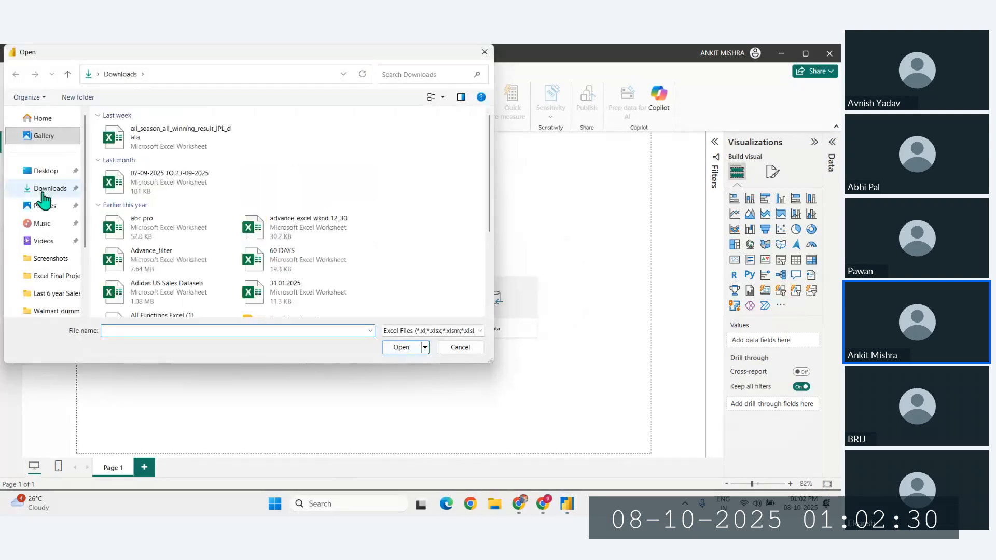
{"action": "left_click", "coordinate": [43, 191]}
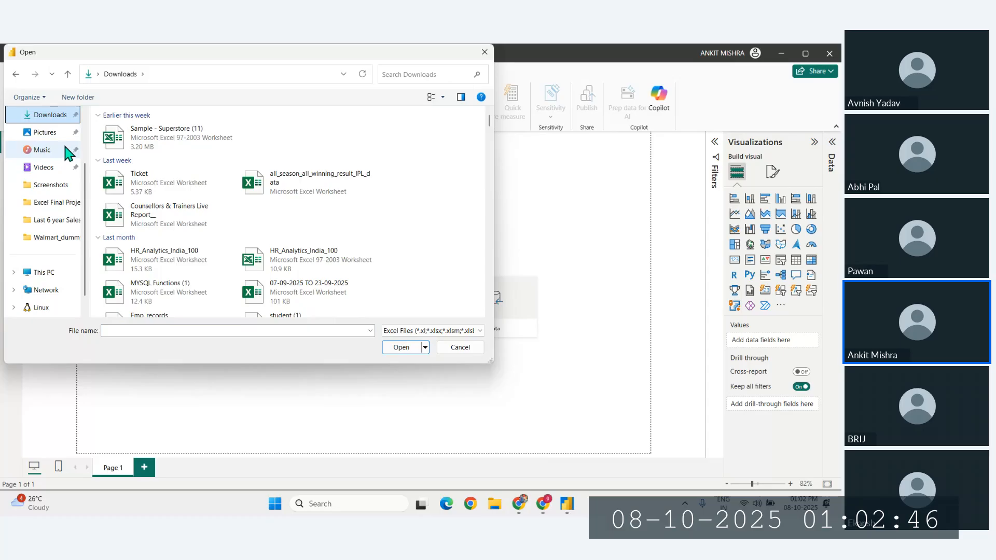
{"action": "left_click", "coordinate": [113, 137]}
{"action": "left_click", "coordinate": [401, 350]}
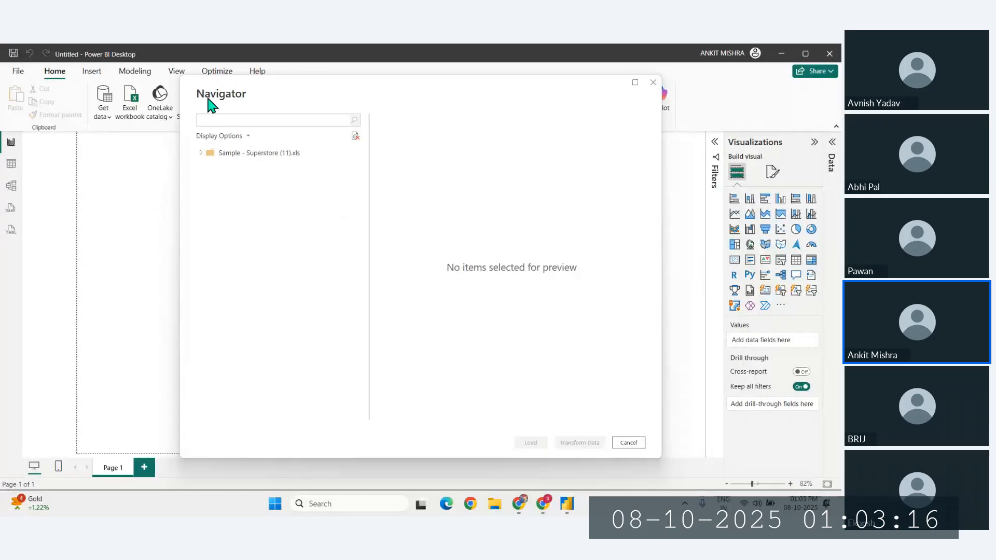
Load the Orders sheet into the report and expand the Orders table to list its fields.
{"action": "left_click", "coordinate": [214, 199]}
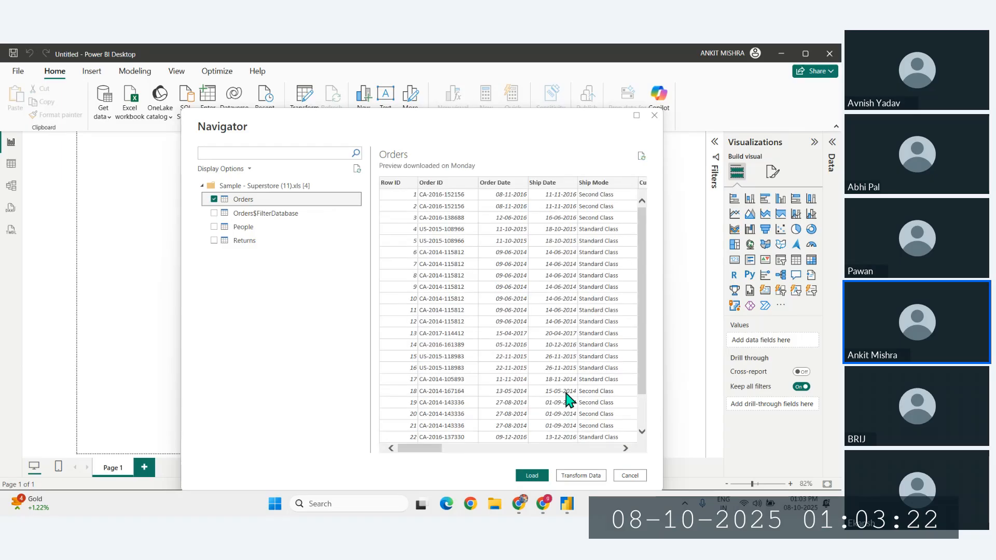
{"action": "left_click", "coordinate": [534, 479]}
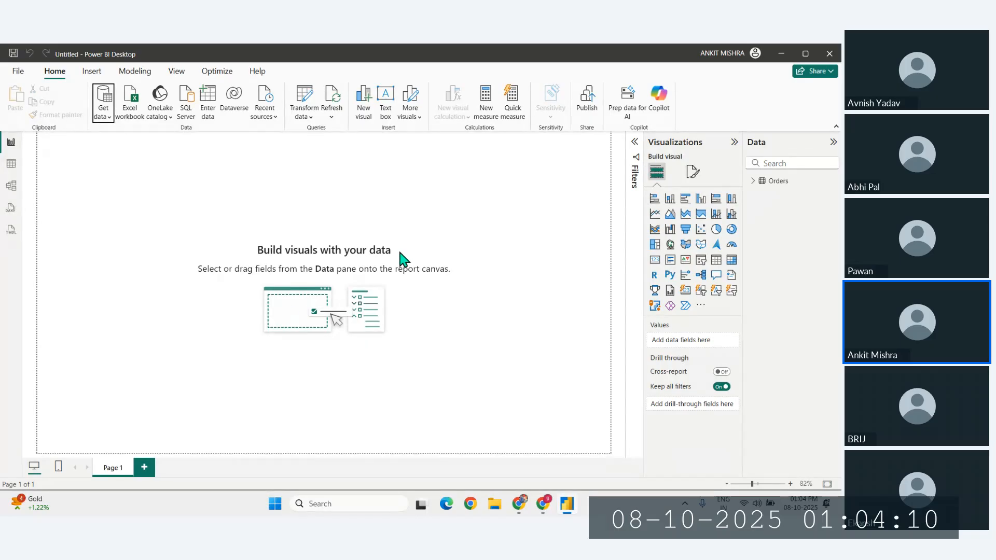
{"action": "left_click", "coordinate": [753, 182]}
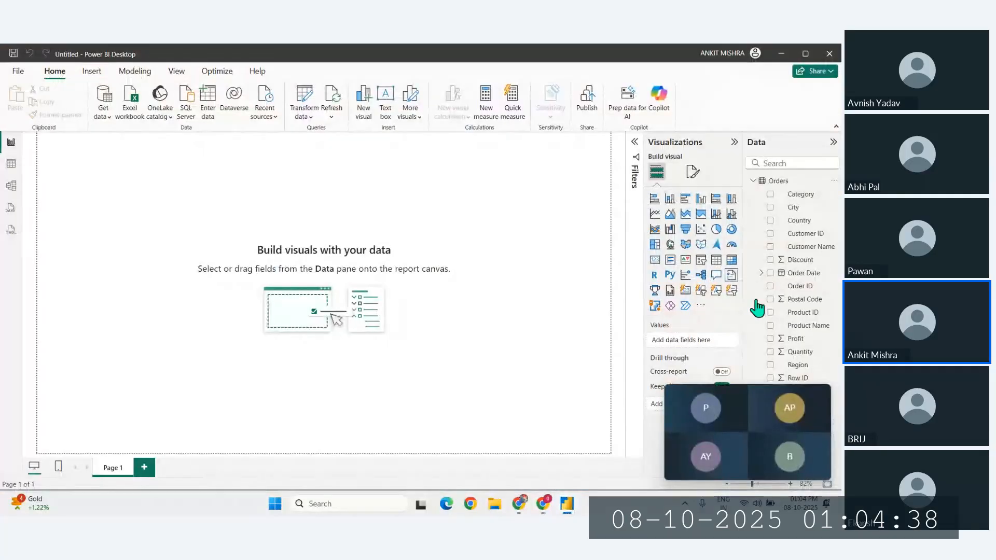
{"action": "left_click", "coordinate": [823, 393]}
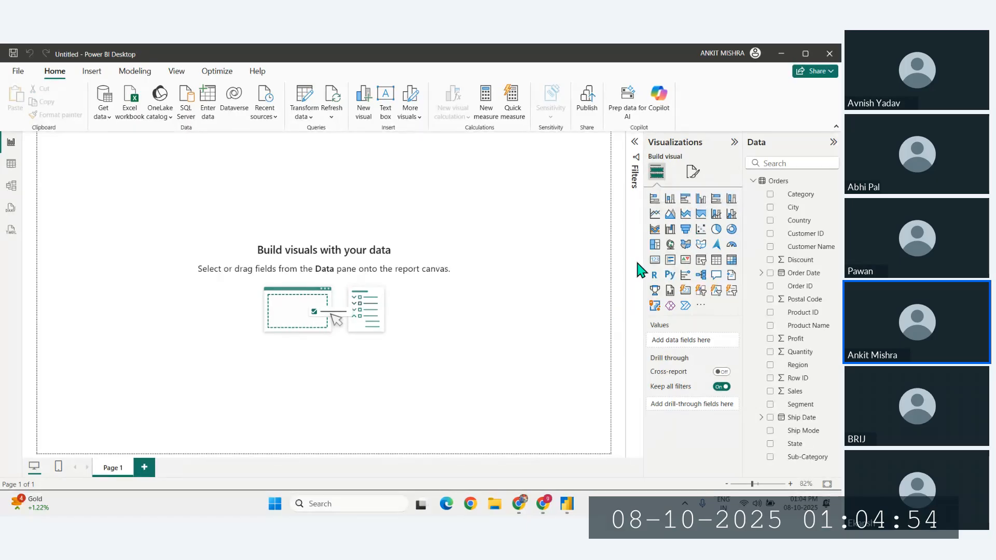
Add a Card visual to the report page and reshape it into a wide, short rectangle.
{"action": "left_click", "coordinate": [685, 290]}
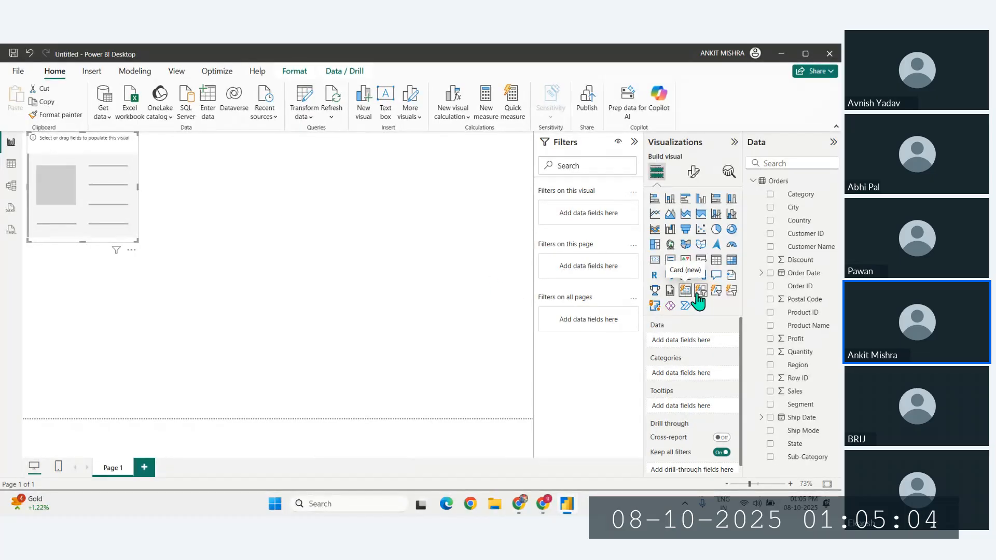
{"action": "left_click", "coordinate": [655, 260]}
{"action": "left_click_drag", "start_coordinate": [121, 218], "coordinate": [174, 237]}
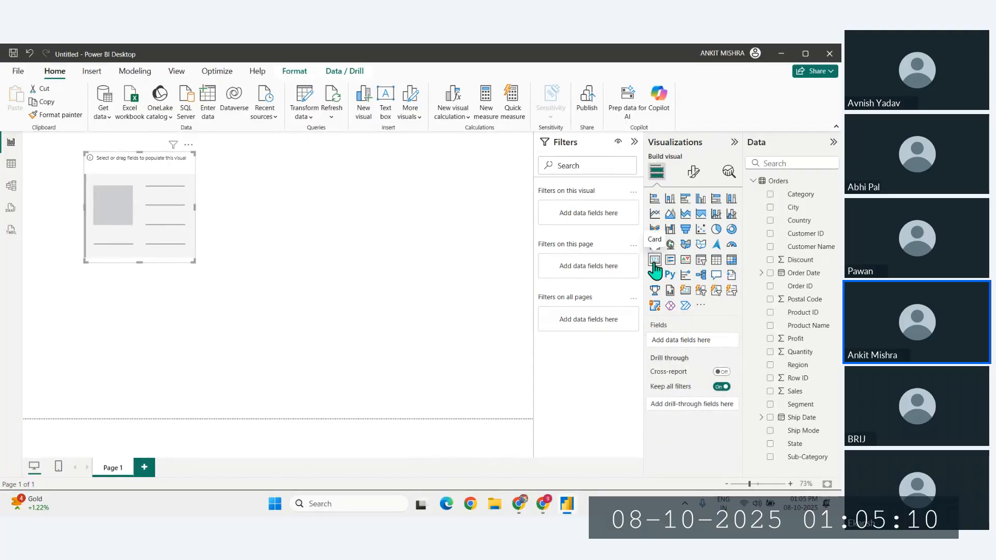
{"action": "left_click", "coordinate": [686, 293]}
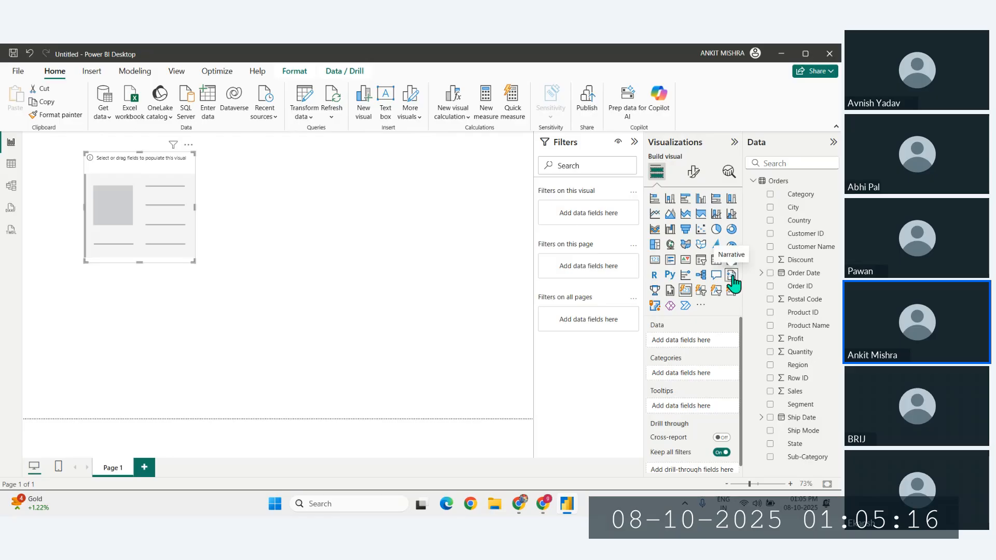
{"action": "left_click", "coordinate": [671, 260]}
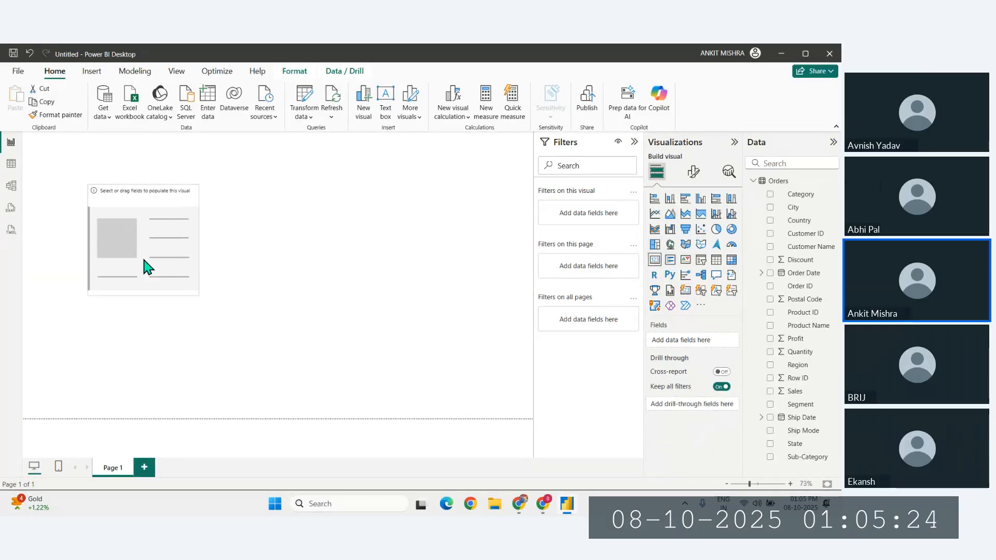
{"action": "left_click_drag", "start_coordinate": [143, 230], "coordinate": [147, 262]}
{"action": "left_click_drag", "start_coordinate": [197, 294], "coordinate": [329, 251]}
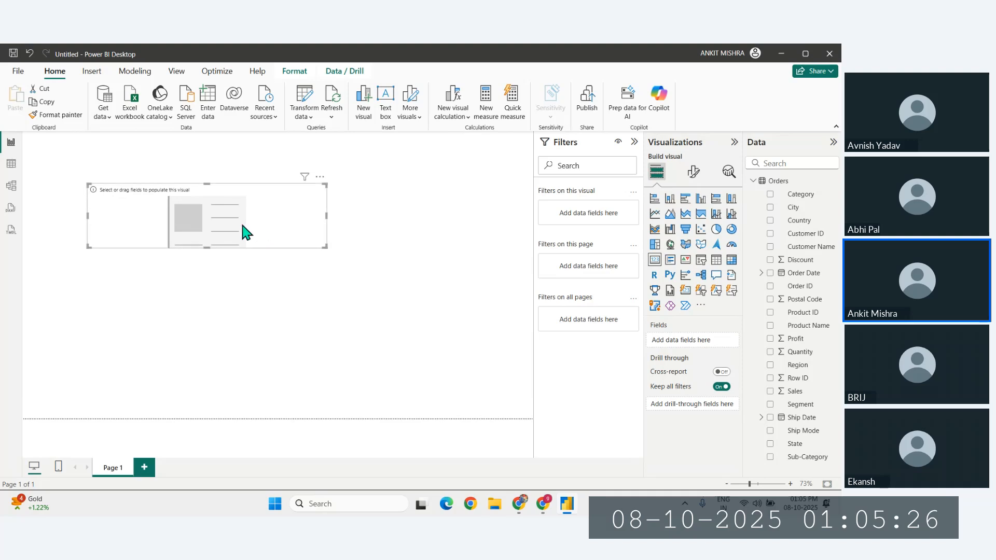
{"action": "left_click_drag", "start_coordinate": [241, 220], "coordinate": [231, 219]}
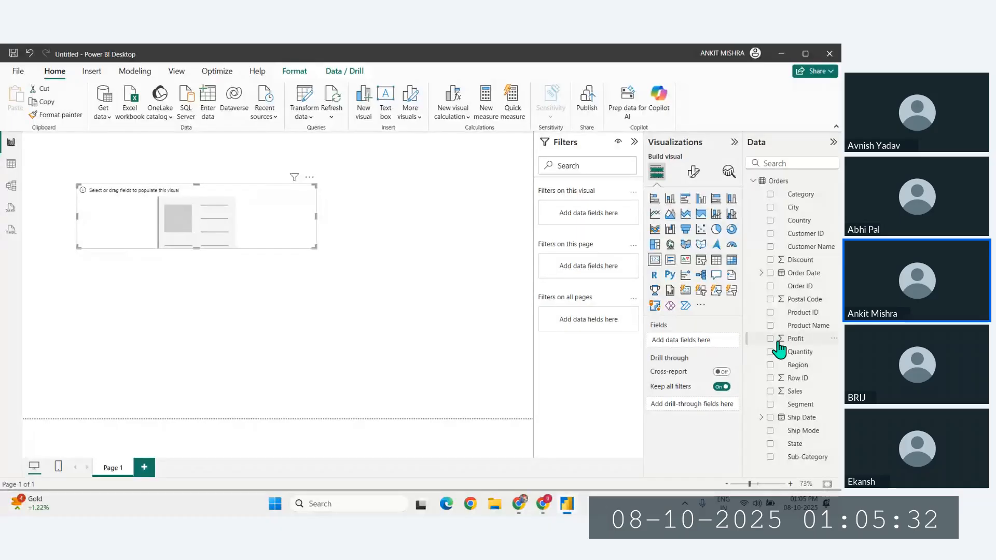
Fill the card with Sales in place of Profit and shrink it into the page's upper-left corner.
{"action": "left_click_drag", "start_coordinate": [778, 344], "coordinate": [680, 346]}
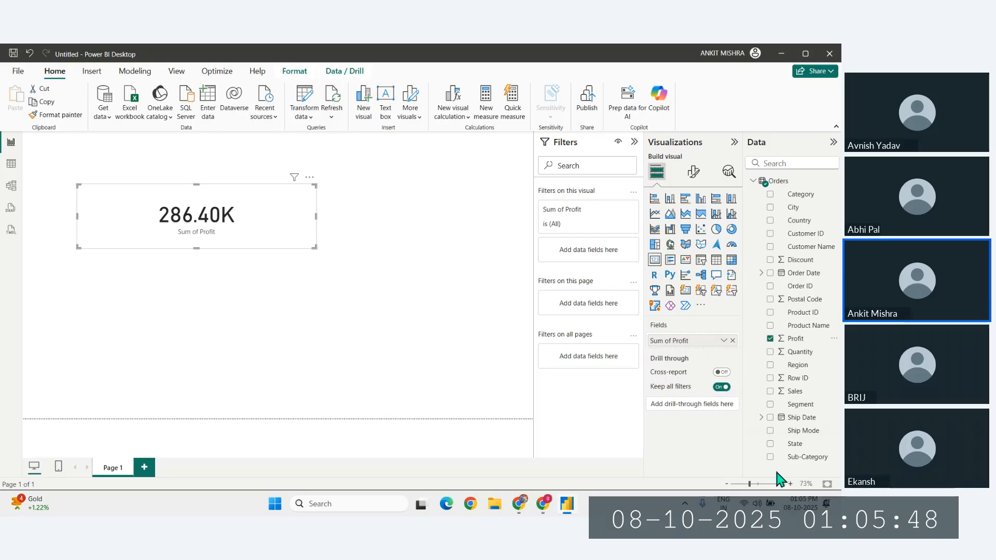
{"action": "left_click_drag", "start_coordinate": [793, 391], "coordinate": [684, 345]}
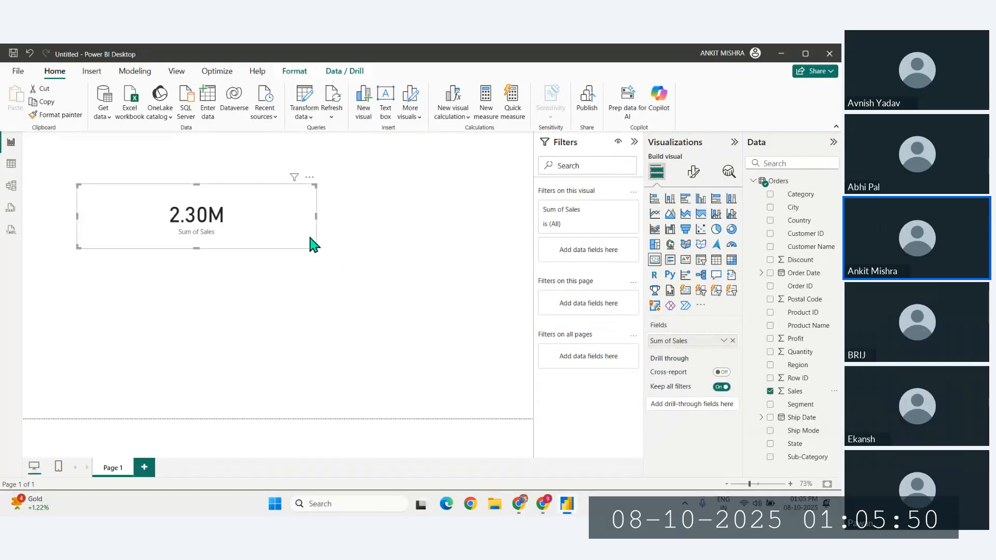
{"action": "left_click_drag", "start_coordinate": [314, 247], "coordinate": [119, 174]}
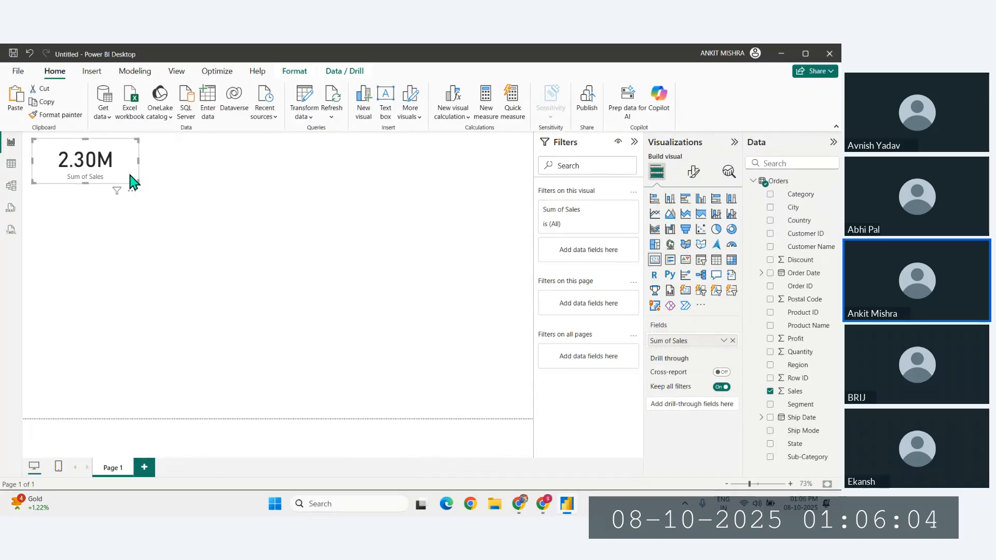
Duplicate the sales card, place the copy directly to its right, and replace its field with Profit.
{"action": "key", "text": "ctrl+c"}
{"action": "key", "text": "ctrl+v"}
{"action": "left_click_drag", "start_coordinate": [123, 183], "coordinate": [207, 182]}
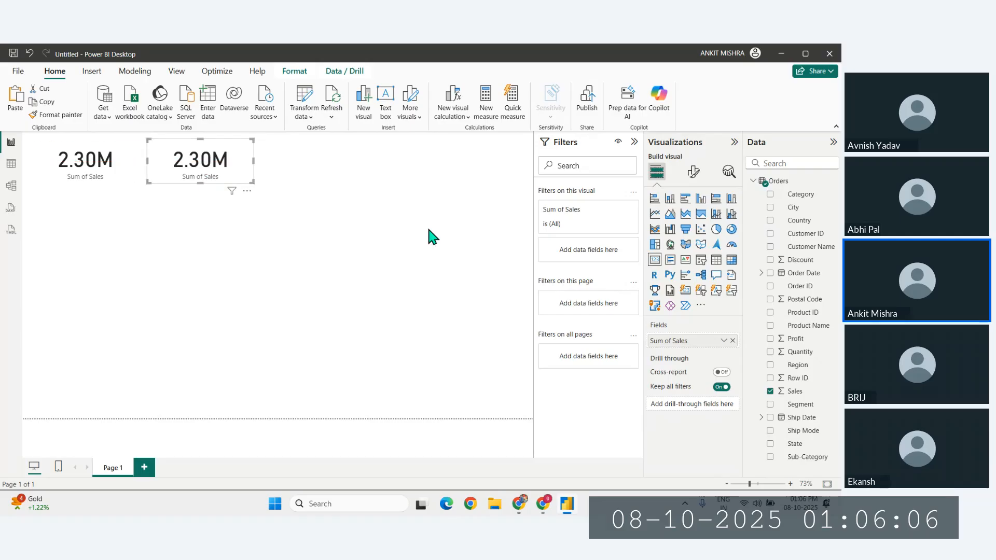
{"action": "left_click", "coordinate": [796, 392]}
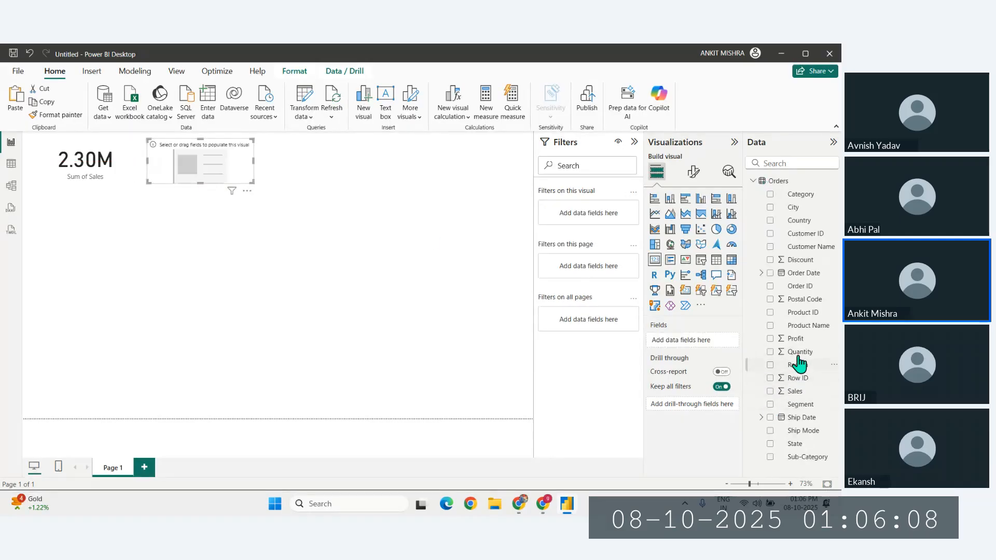
{"action": "left_click_drag", "start_coordinate": [796, 339], "coordinate": [707, 342]}
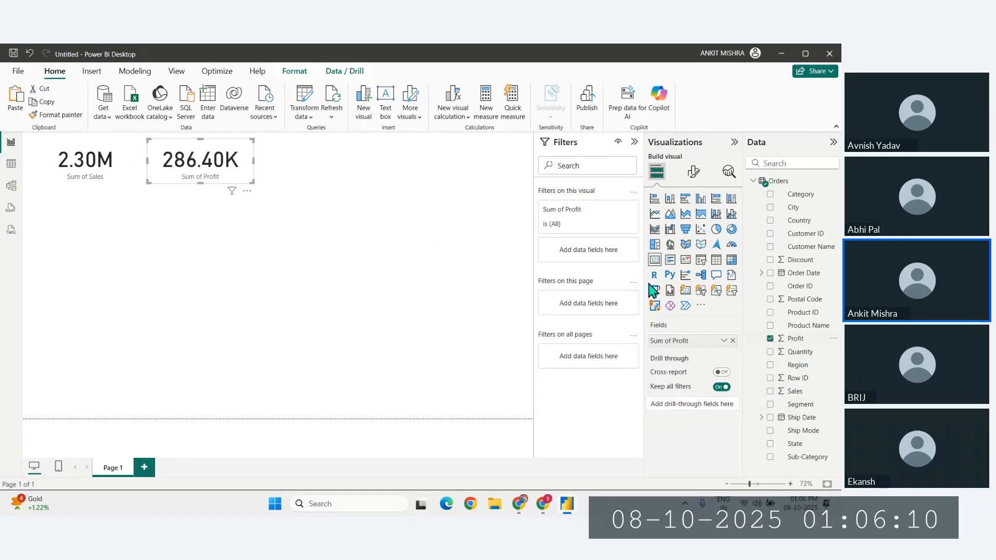
Change the aggregation of Profit in the second card to Average.
{"action": "left_click", "coordinate": [726, 342]}
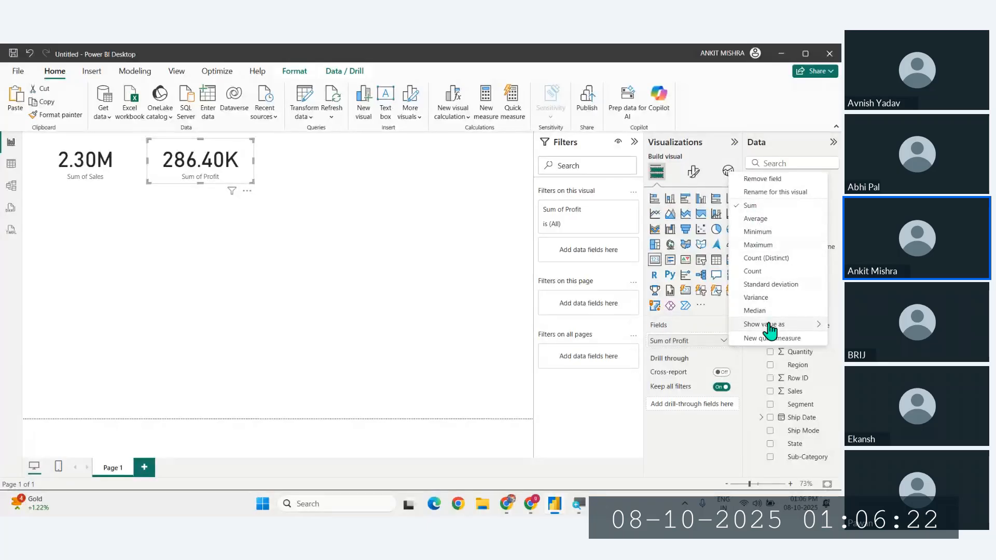
{"action": "mouse_move", "coordinate": [773, 328]}
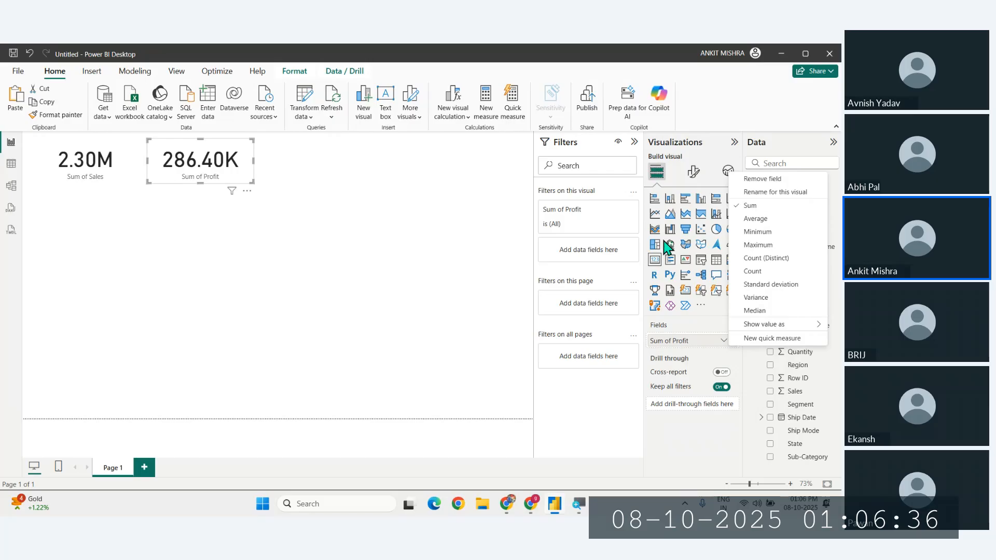
{"action": "left_click", "coordinate": [761, 219]}
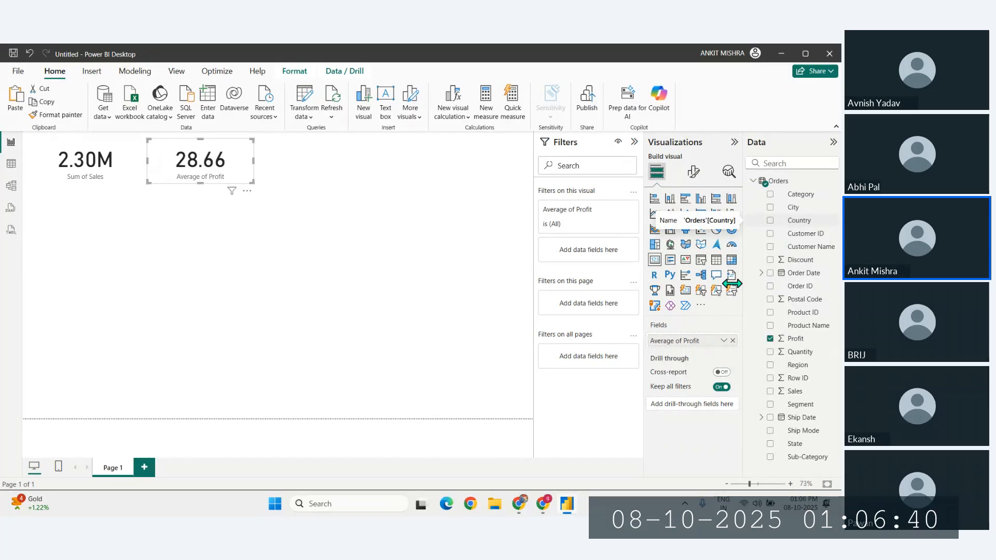
Rename the first card's sales field to Total Sales for that visual.
{"action": "left_click", "coordinate": [103, 170]}
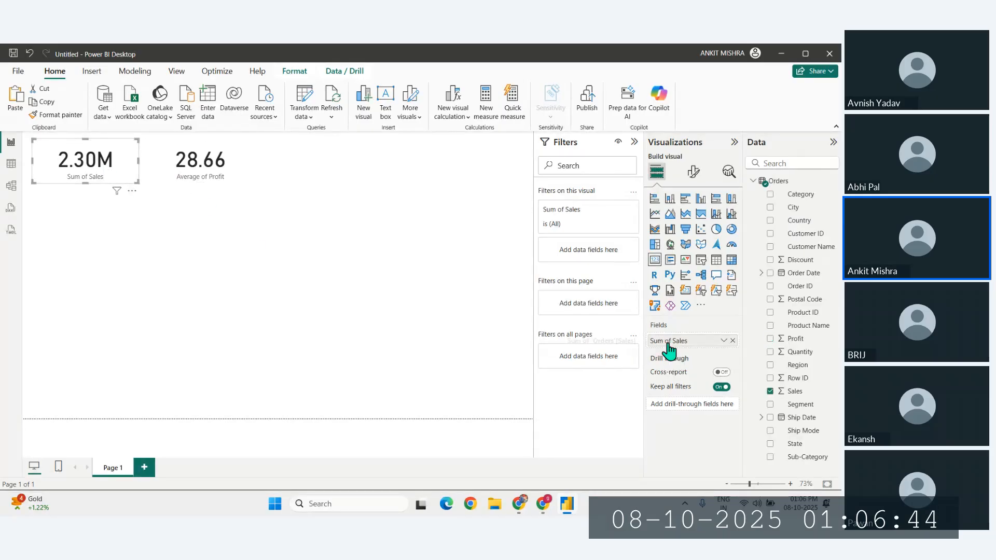
{"action": "double_click", "coordinate": [696, 340]}
{"action": "type", "text": "T"}
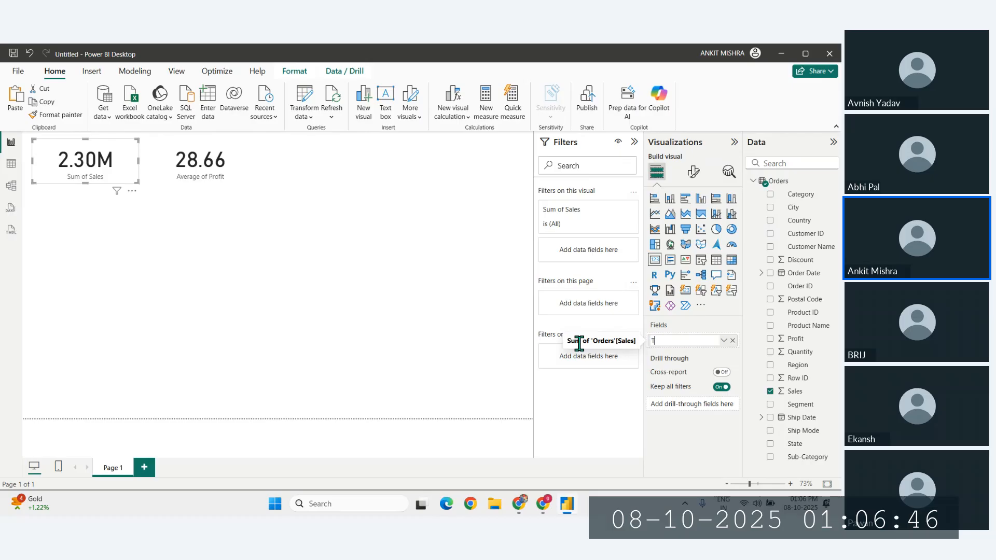
{"action": "type", "text": "otal Sales"}
{"action": "key", "text": "Return"}
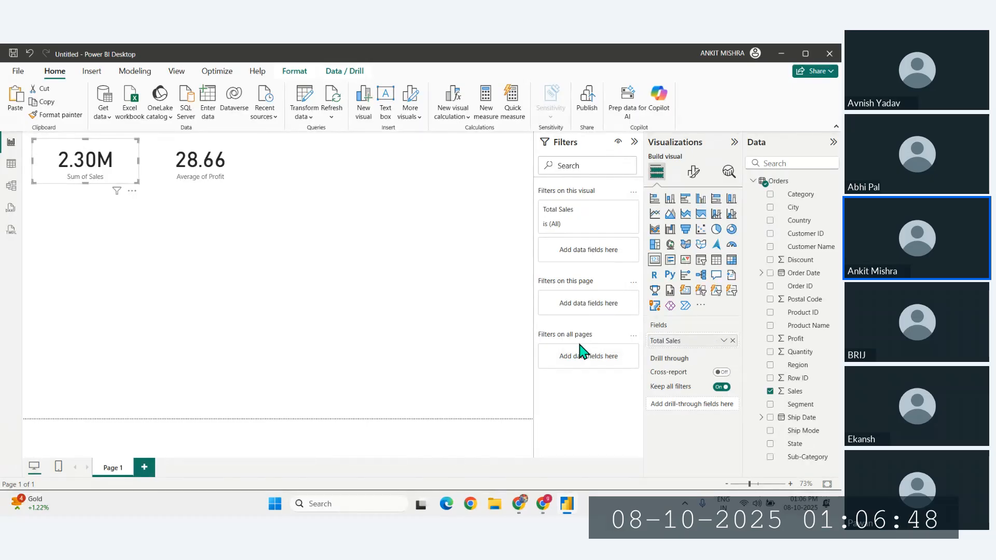
{"action": "left_click", "coordinate": [132, 266]}
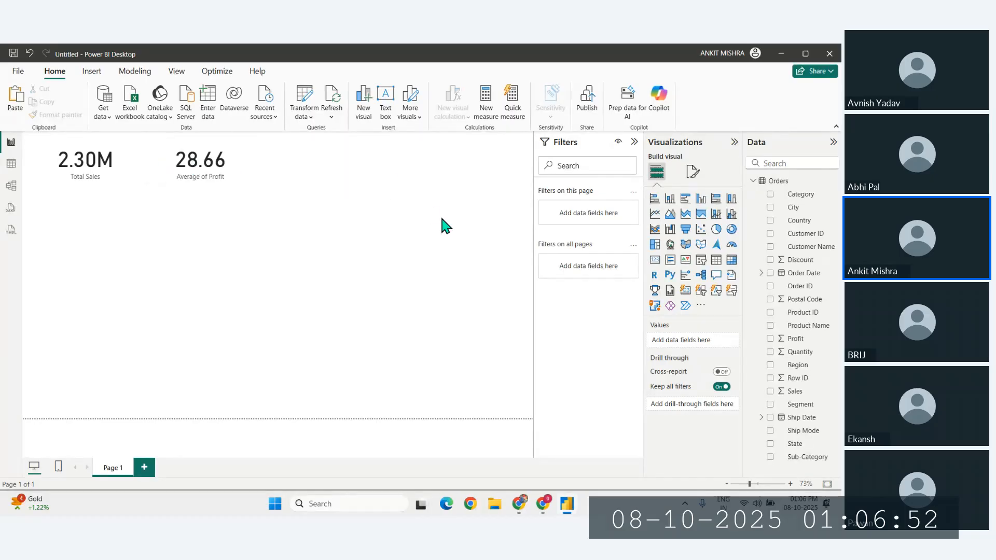
Add another Card visual below the two existing cards and fill it with the Sub-Category field.
{"action": "left_click", "coordinate": [653, 263]}
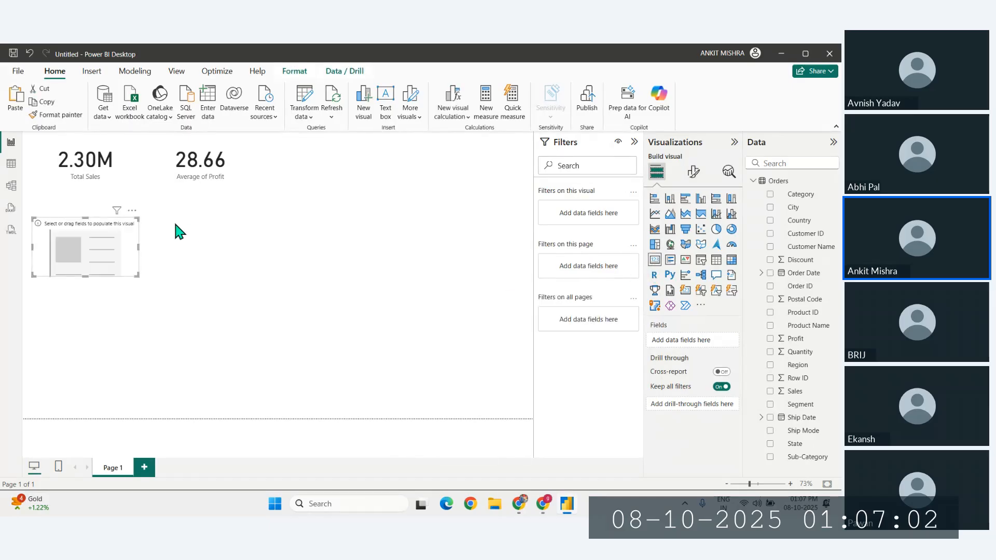
{"action": "left_click_drag", "start_coordinate": [120, 270], "coordinate": [222, 294]}
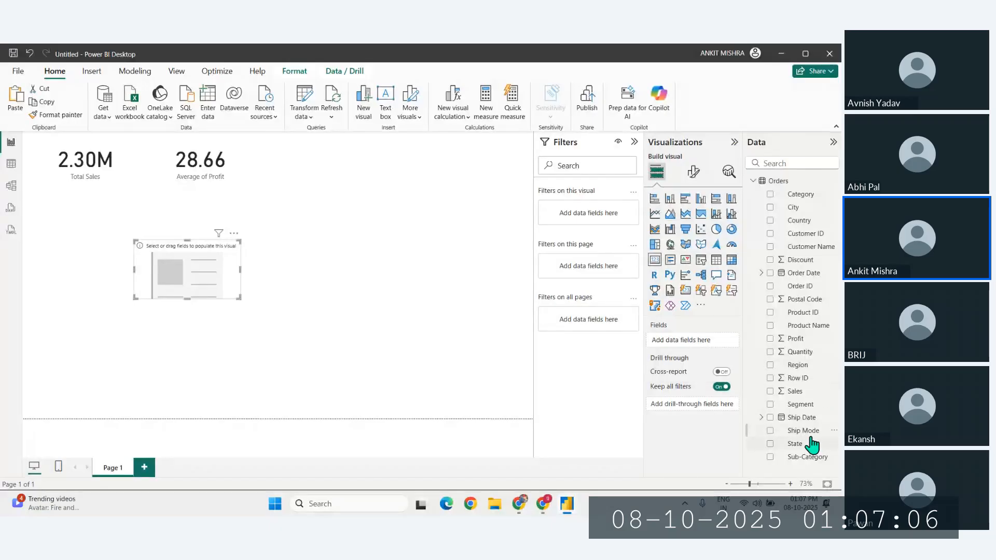
{"action": "left_click_drag", "start_coordinate": [807, 463], "coordinate": [207, 267]}
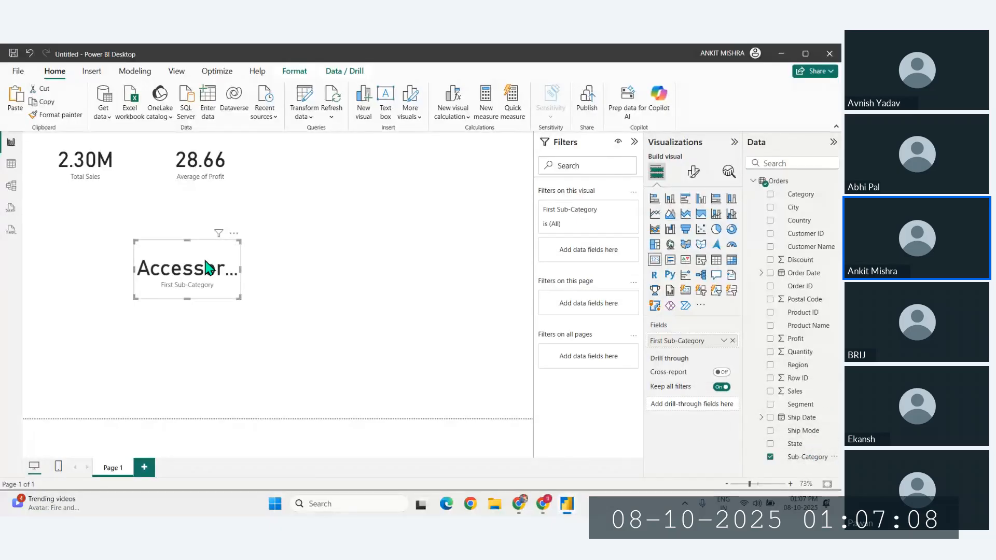
Widen the Sub-Category card so its full text fits and reposition it below the other cards.
{"action": "left_click_drag", "start_coordinate": [240, 298], "coordinate": [412, 304]}
{"action": "left_click_drag", "start_coordinate": [333, 285], "coordinate": [296, 285]}
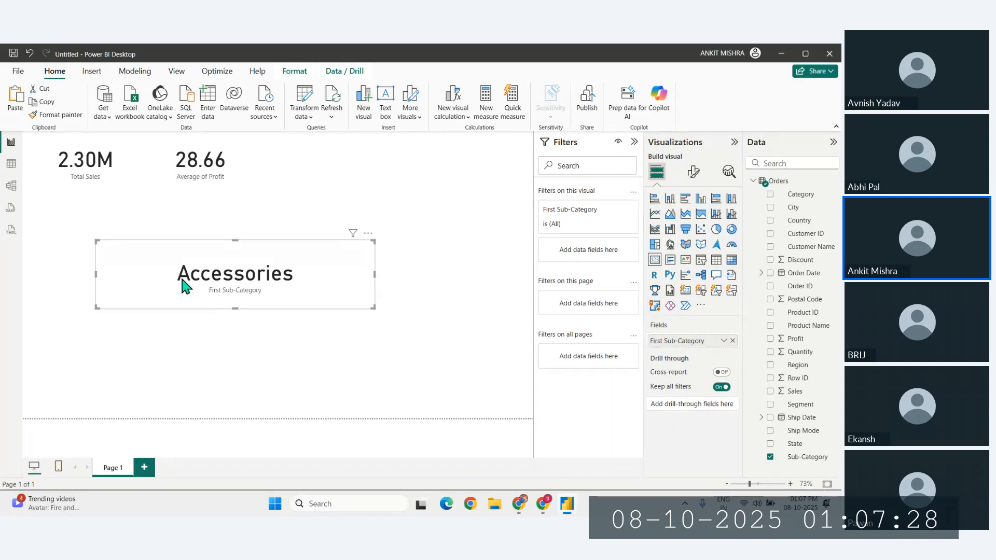
{"action": "left_click_drag", "start_coordinate": [224, 271], "coordinate": [219, 272]}
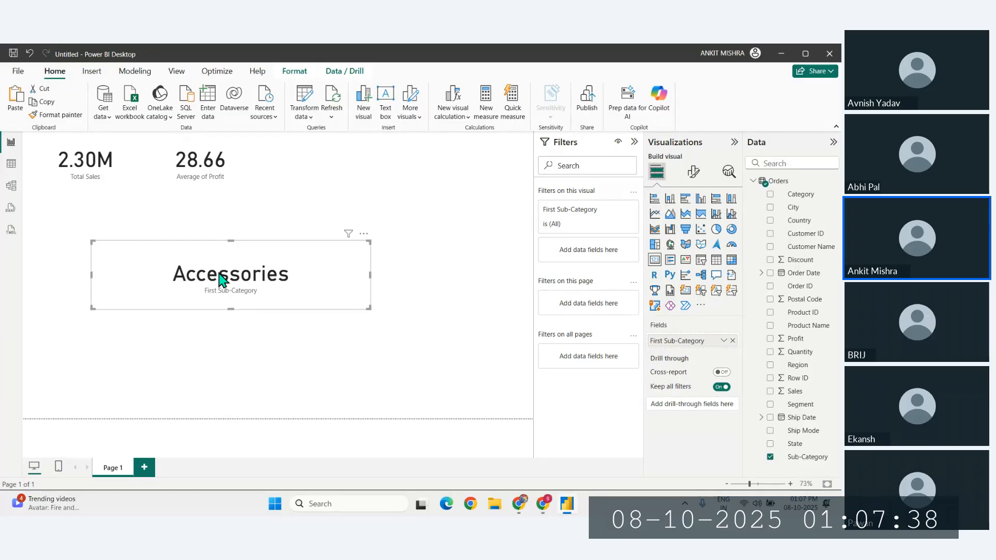
{"action": "left_click_drag", "start_coordinate": [224, 281], "coordinate": [218, 288]}
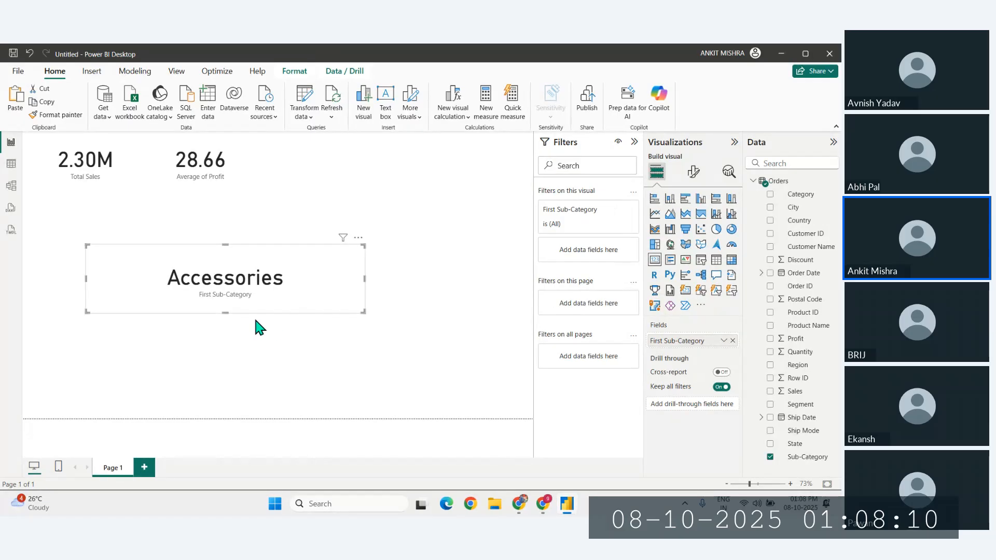
{"action": "left_click_drag", "start_coordinate": [248, 287], "coordinate": [253, 285]}
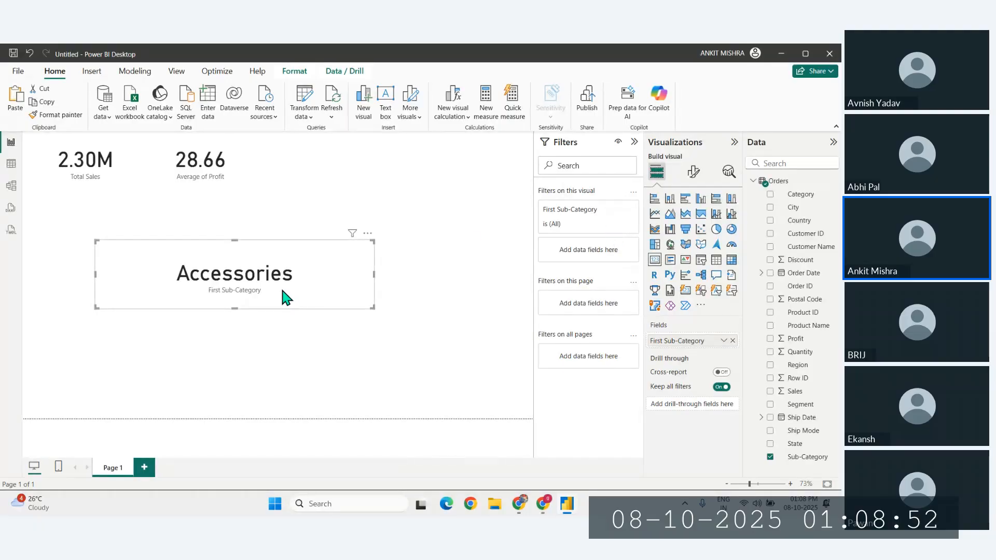
Add the Sub-Category field as an additional visual-level filter on the First Sub-Category card.
{"action": "left_click", "coordinate": [610, 210]}
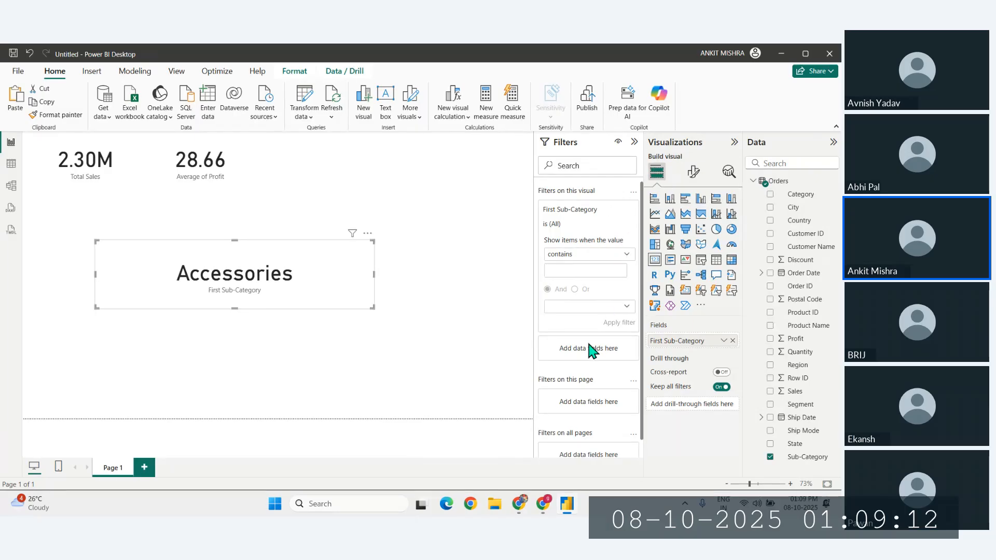
{"action": "left_click", "coordinate": [611, 209]}
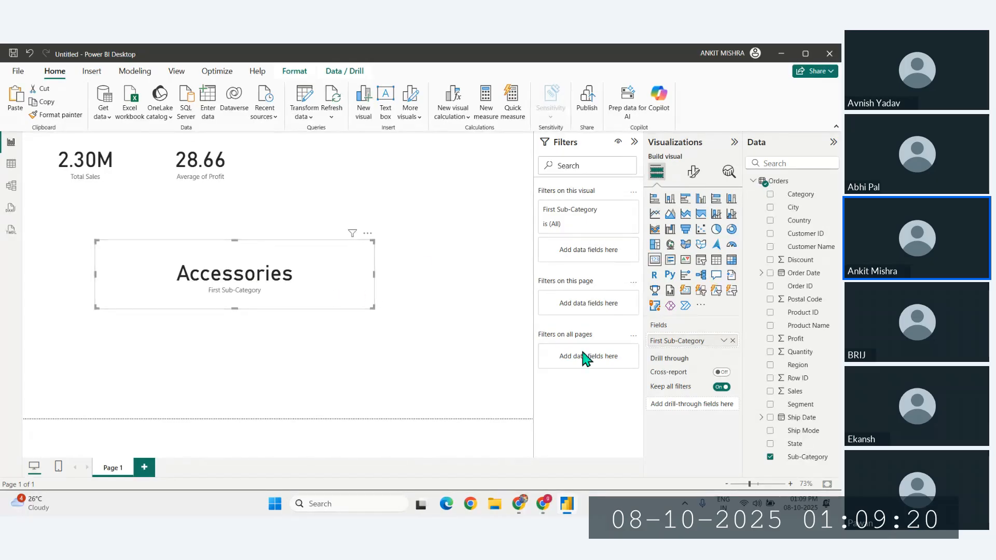
{"action": "left_click_drag", "start_coordinate": [802, 457], "coordinate": [587, 260]}
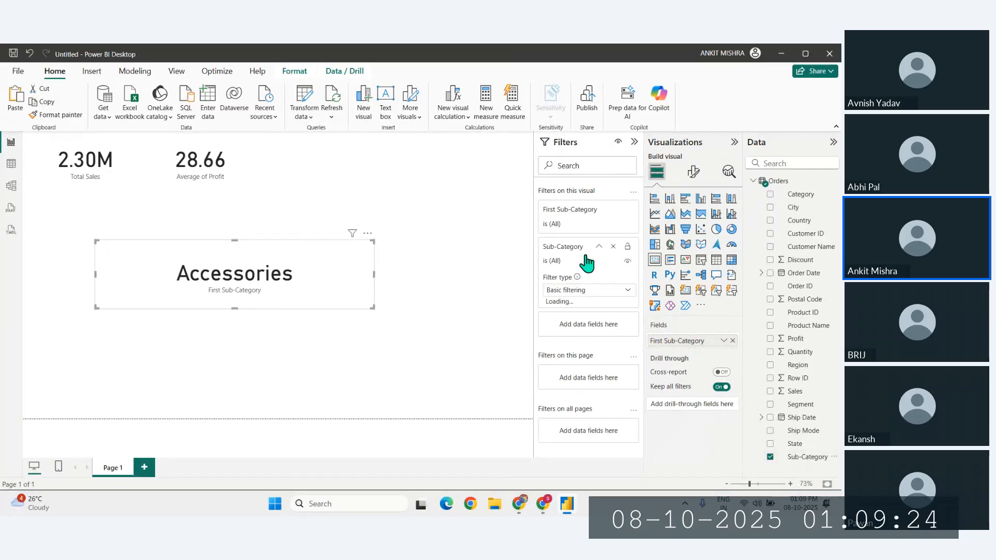
{"action": "left_click", "coordinate": [577, 293]}
{"action": "left_click", "coordinate": [575, 294]}
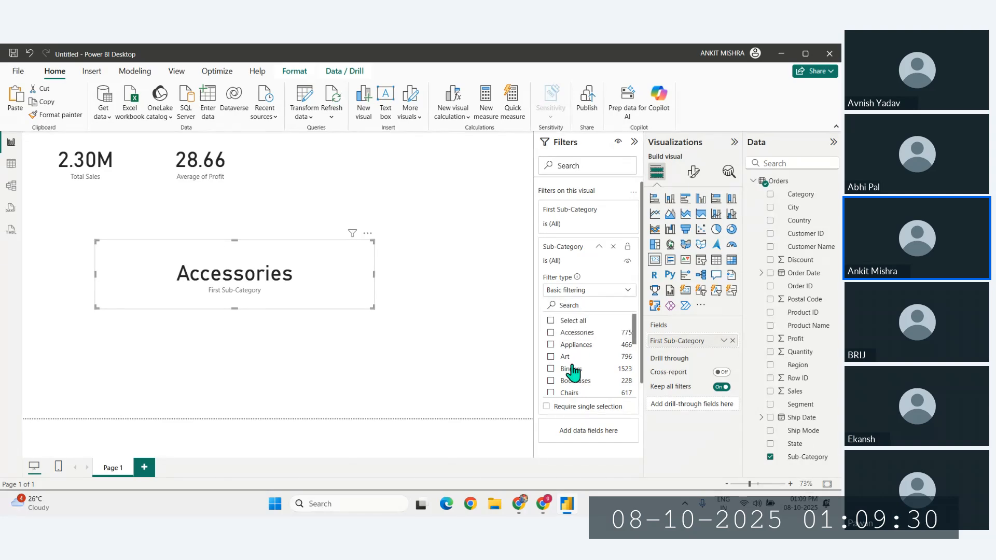
Try basic filtering of the card by Machines, Paper and Labels, and clear the selected values again.
{"action": "scroll", "coordinate": [571, 370], "scroll_direction": "down", "scroll_amount": 5}
{"action": "scroll", "coordinate": [572, 364], "scroll_direction": "up", "scroll_amount": 3}
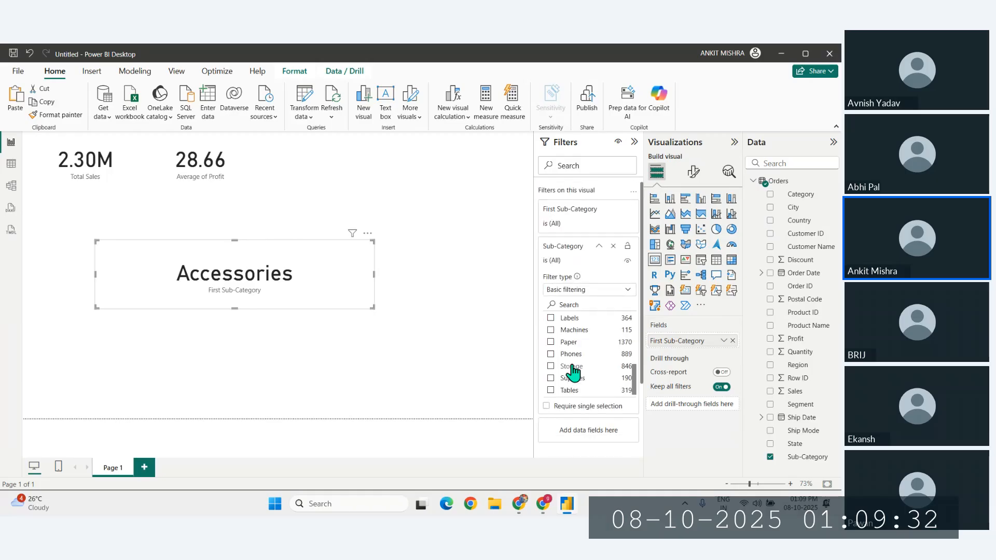
{"action": "left_click", "coordinate": [551, 331]}
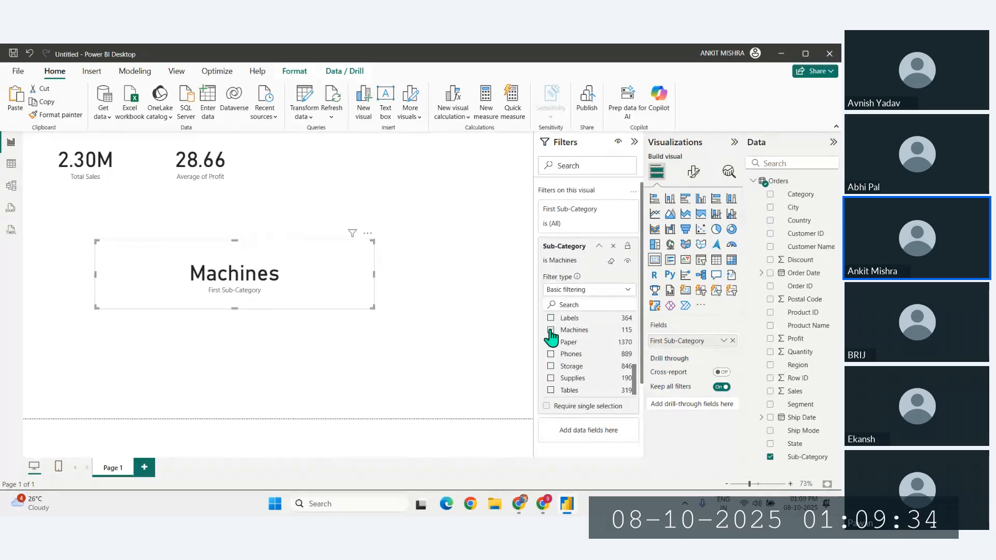
{"action": "left_click", "coordinate": [551, 343]}
{"action": "left_click", "coordinate": [551, 319]}
{"action": "left_click", "coordinate": [551, 318]}
{"action": "left_click", "coordinate": [551, 331]}
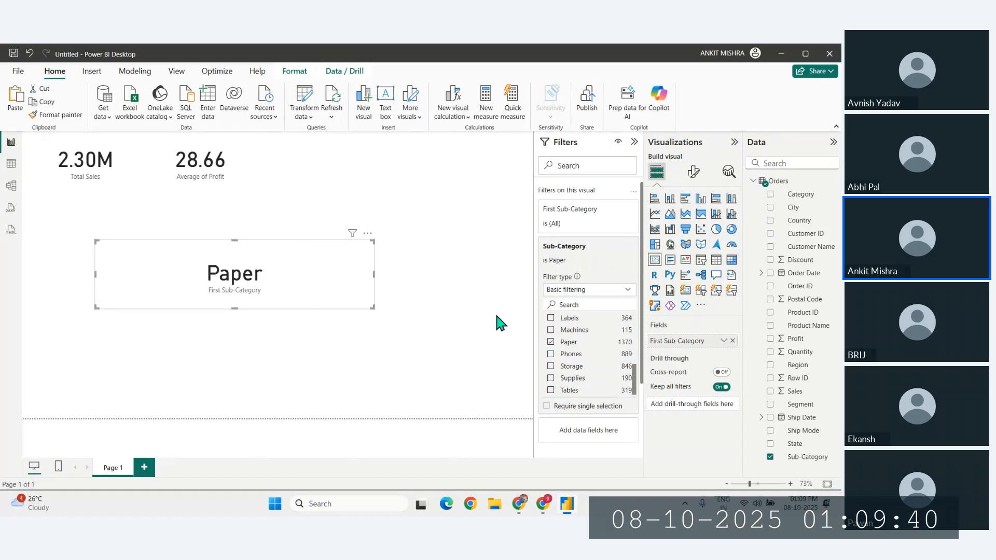
{"action": "left_click", "coordinate": [551, 342]}
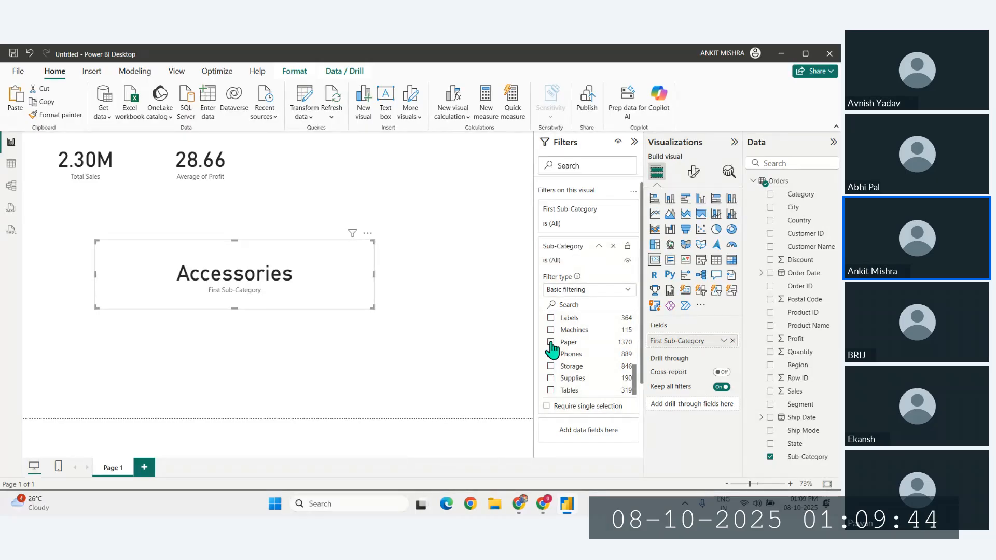
Change the card's Sub-Category filter to Top N, showing the top 1 item by Sum of Sales, and apply it.
{"action": "left_click", "coordinate": [591, 290]}
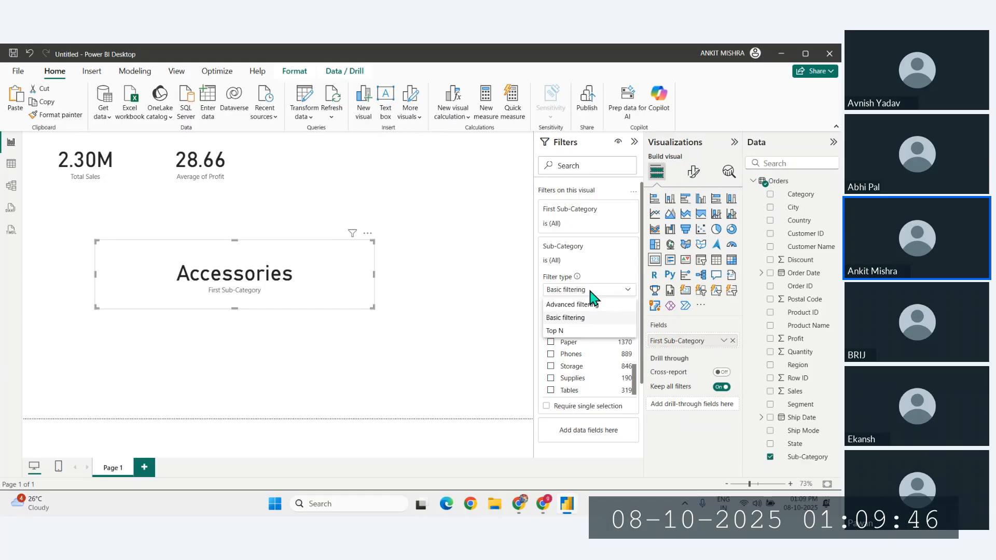
{"action": "left_click", "coordinate": [554, 332]}
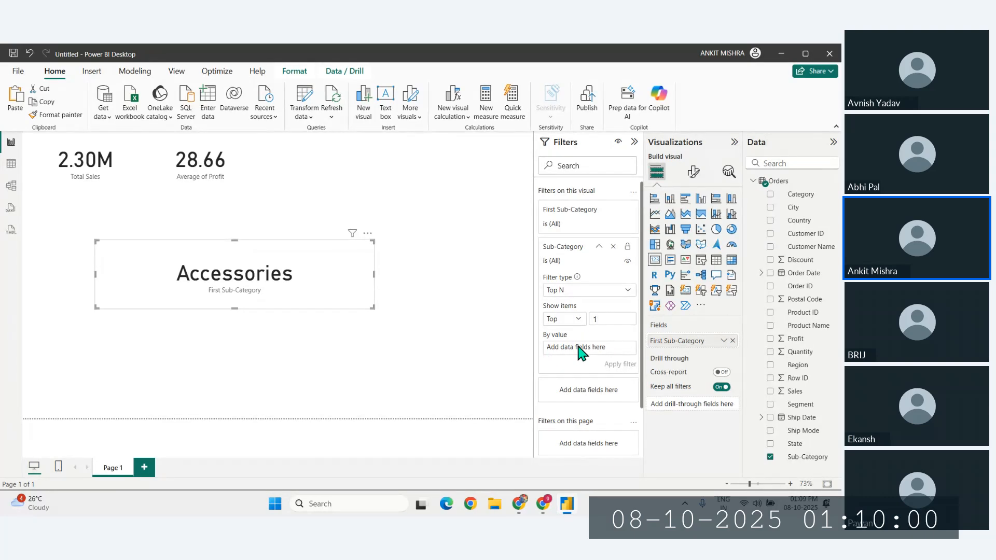
{"action": "left_click_drag", "start_coordinate": [796, 392], "coordinate": [596, 358]}
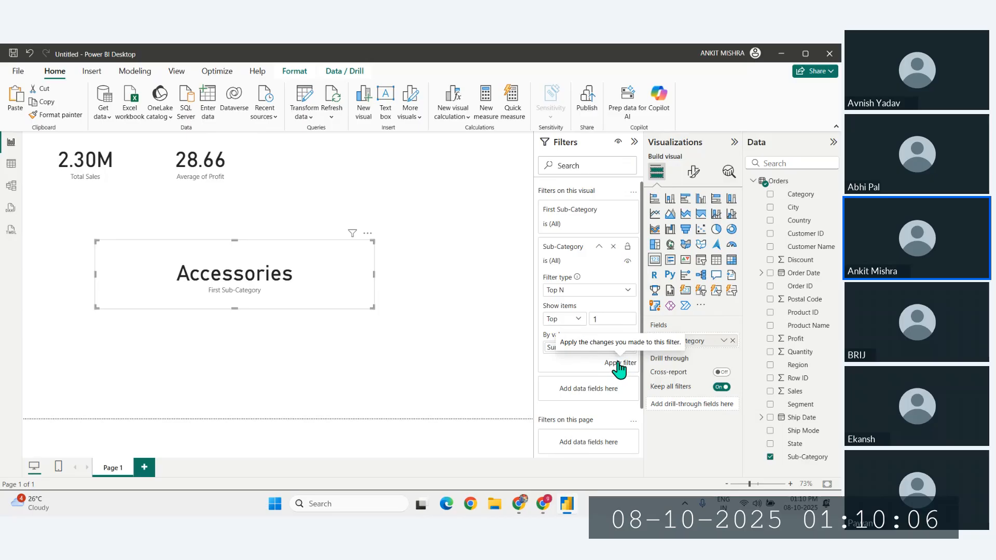
{"action": "left_click", "coordinate": [619, 363]}
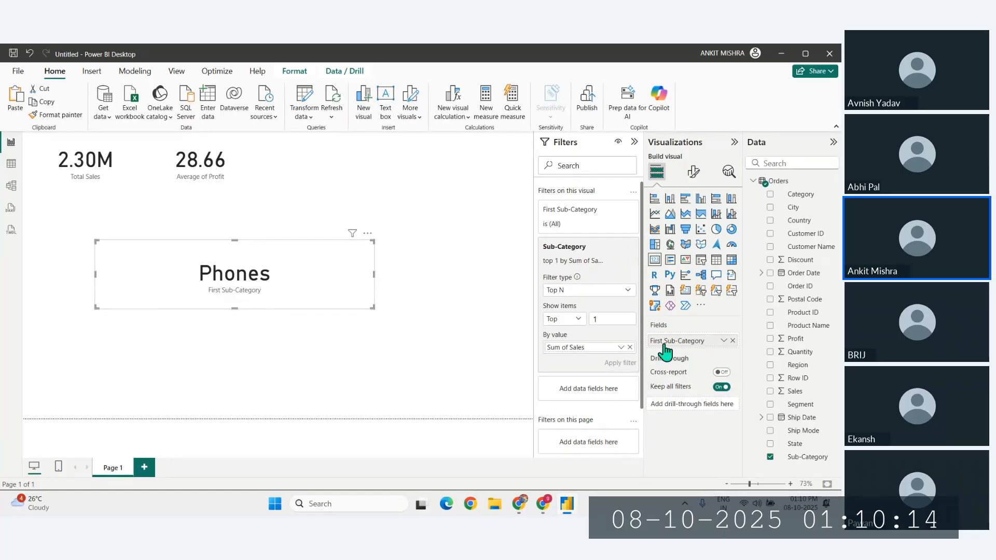
Rename the card's field to Highest Selling Sub-Category for this visual and shift the card slightly closer to the upper cards.
{"action": "left_click_drag", "start_coordinate": [665, 340], "coordinate": [596, 339]}
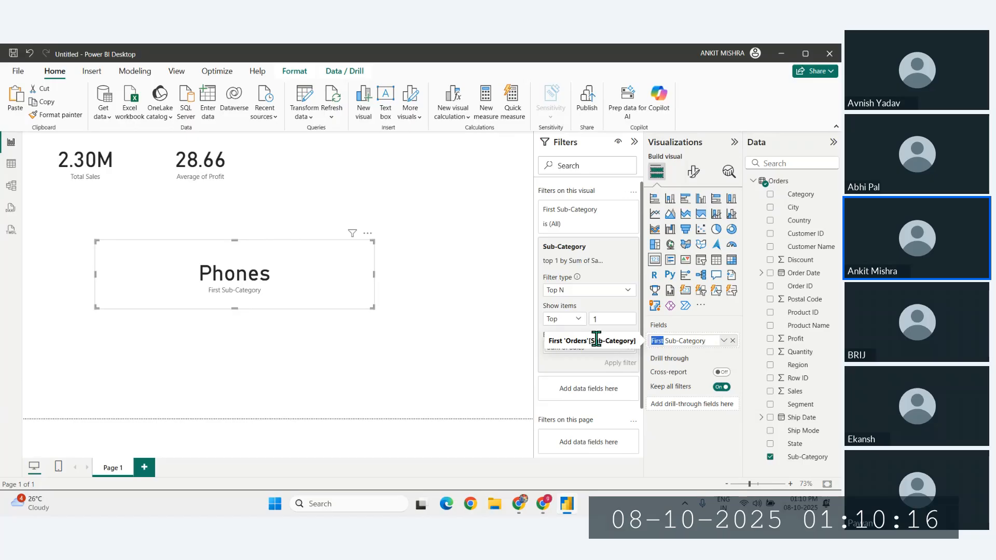
{"action": "type", "text": "Highe"}
{"action": "type", "text": "st Selling"}
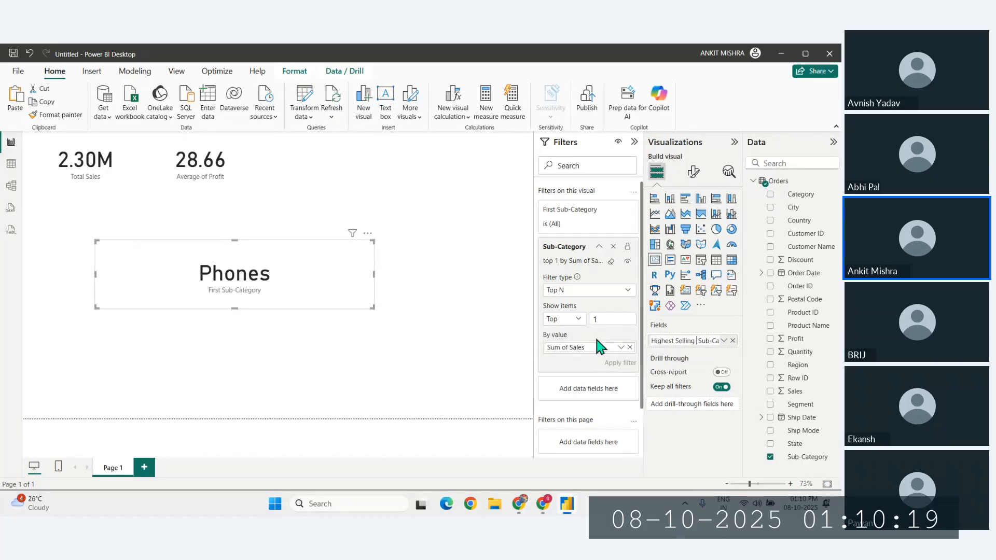
{"action": "key", "text": "Return"}
{"action": "left_click_drag", "start_coordinate": [234, 284], "coordinate": [221, 285]}
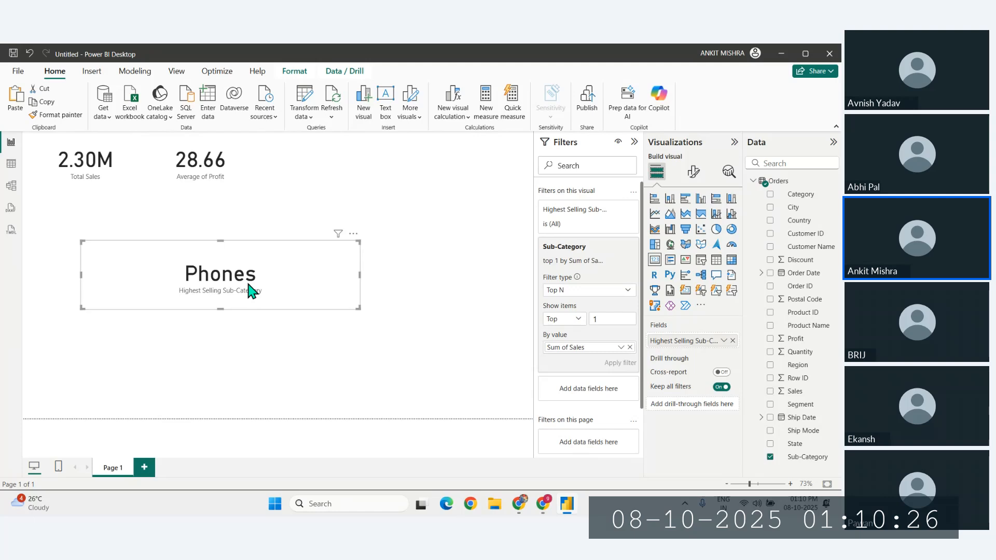
{"action": "left_click_drag", "start_coordinate": [231, 282], "coordinate": [212, 270]}
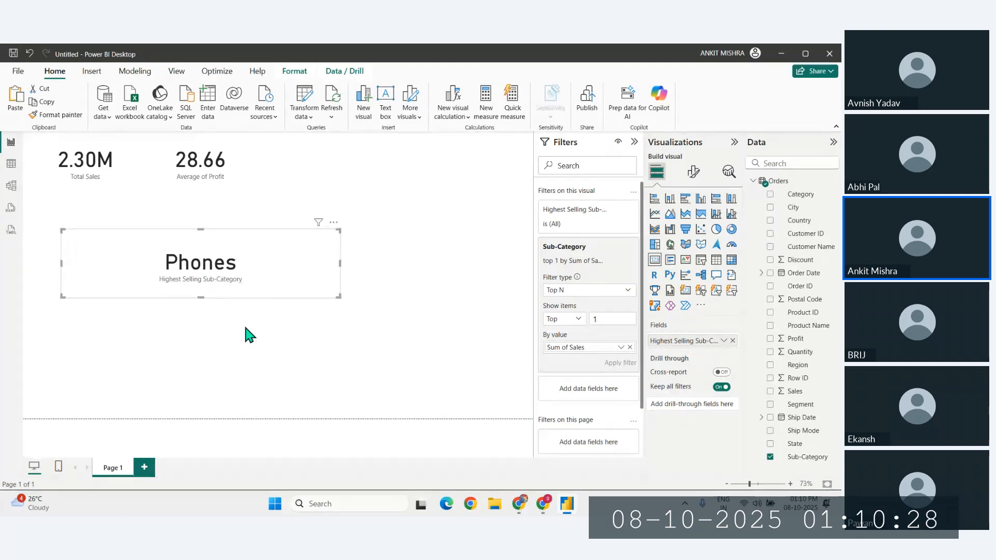
Duplicate the Highest Selling Sub-Category card and place the copy directly below the original.
{"action": "left_click", "coordinate": [211, 372]}
{"action": "key", "text": "ctrl+v"}
{"action": "left_click_drag", "start_coordinate": [215, 289], "coordinate": [211, 371]}
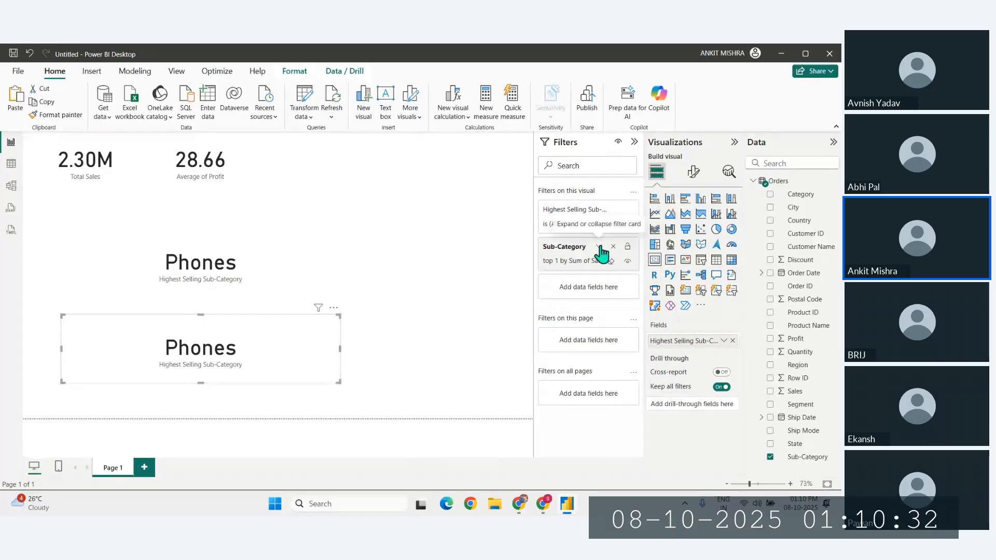
Switch the copied card's Top N filter to the bottom 1 item by Sum of Sales and apply it.
{"action": "left_click", "coordinate": [601, 248]}
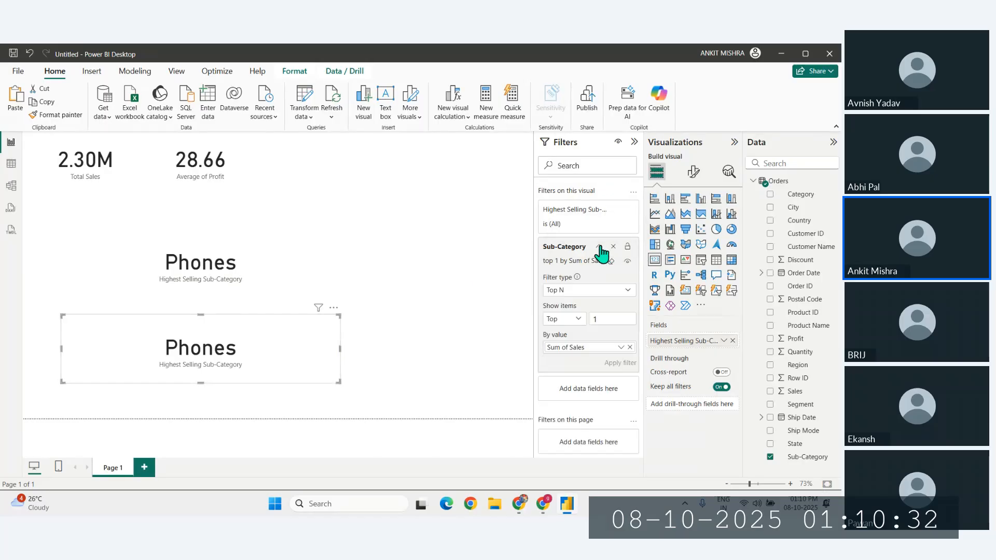
{"action": "left_click", "coordinate": [573, 326]}
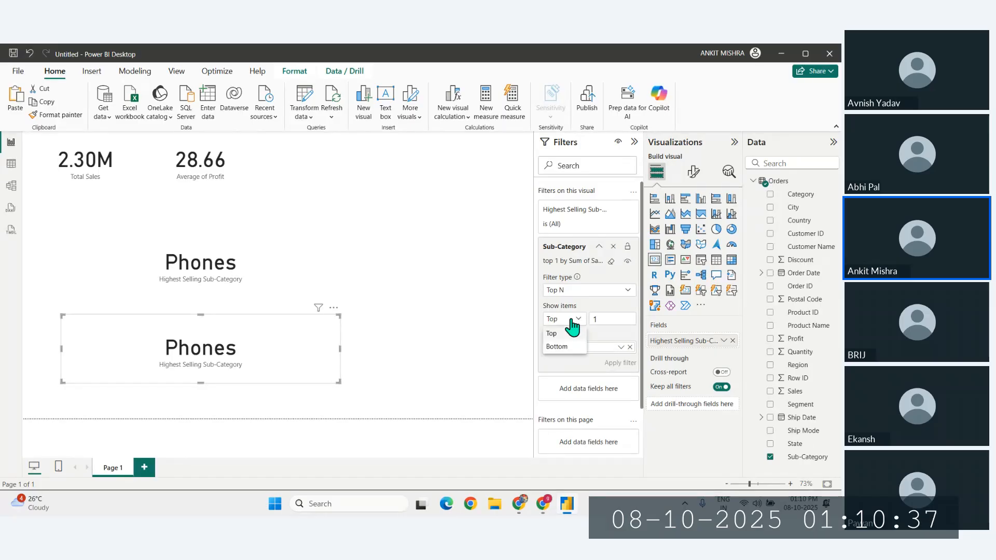
{"action": "left_click", "coordinate": [557, 347]}
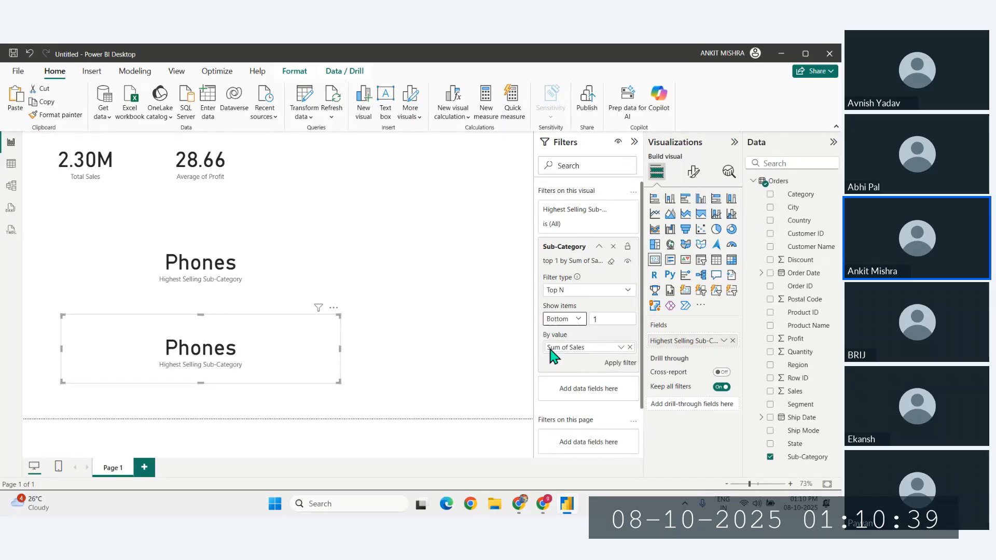
{"action": "left_click", "coordinate": [621, 364]}
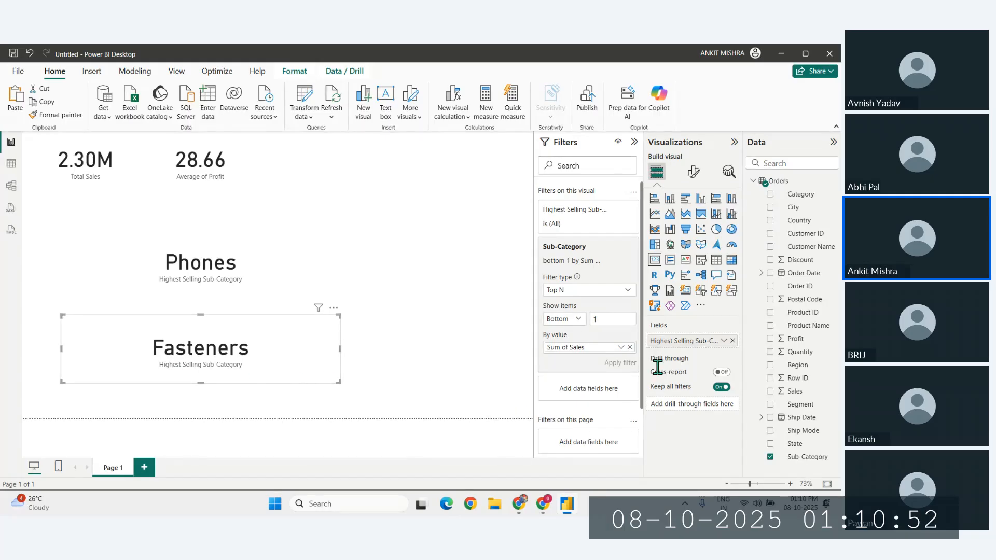
Rename the copied card's field to Lowest Selling Sub-Category for this visual.
{"action": "double_click", "coordinate": [675, 342]}
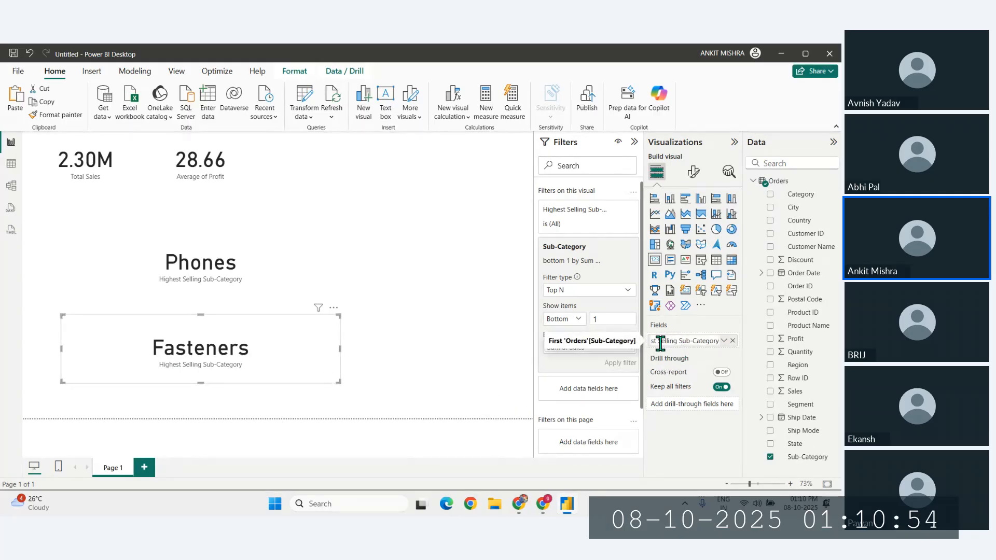
{"action": "left_click", "coordinate": [659, 342]}
{"action": "key", "text": "BackSpace"}
{"action": "key", "text": "BackSpace"}
{"action": "key", "text": "BackSpace"}
{"action": "key", "text": "BackSpace"}
{"action": "key", "text": "BackSpace"}
{"action": "key", "text": "BackSpace"}
{"action": "key", "text": "BackSpace"}
{"action": "key", "text": "BackSpace"}
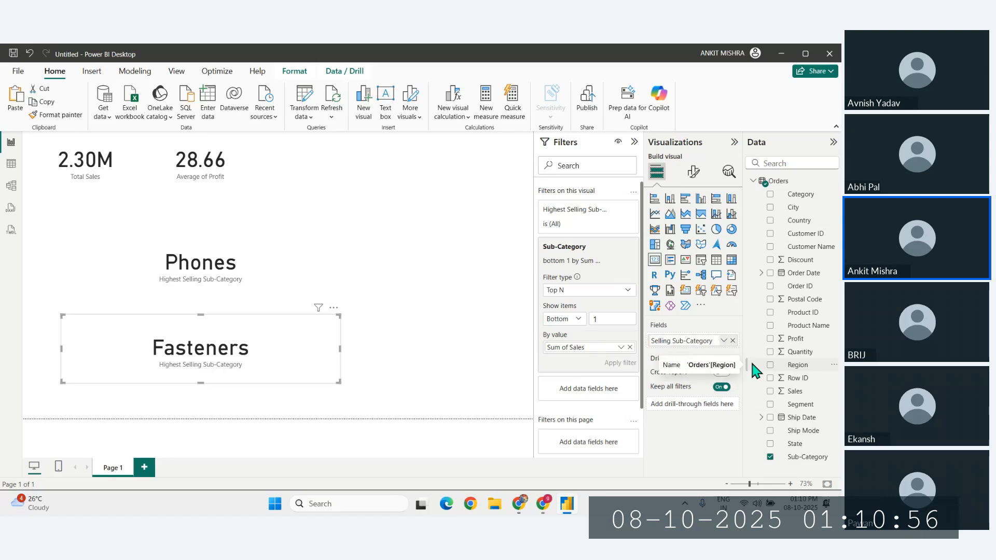
{"action": "type", "text": "Lowest"}
{"action": "key", "text": "Return"}
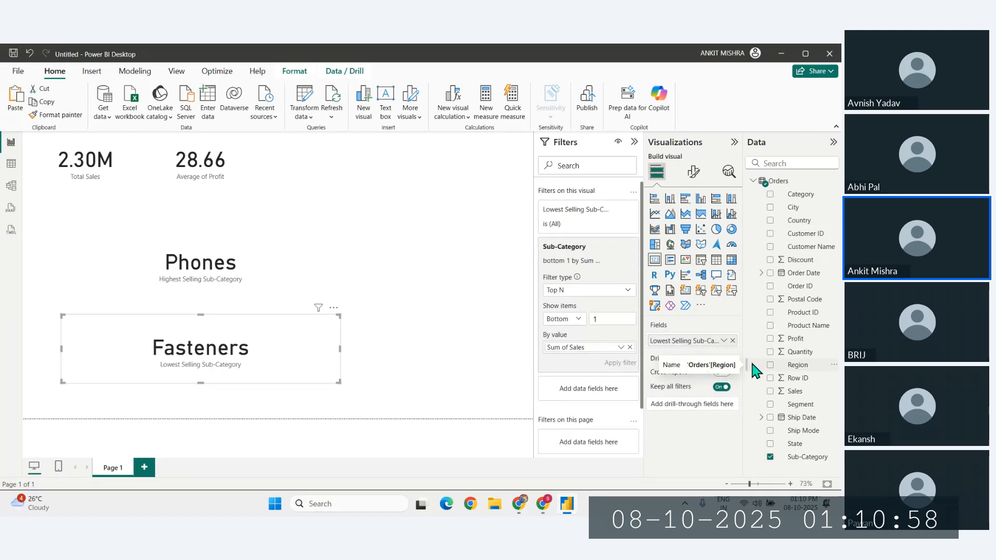
Move the highest and lowest selling sub-category cards to the page's left side with more space between them.
{"action": "left_click", "coordinate": [210, 265]}
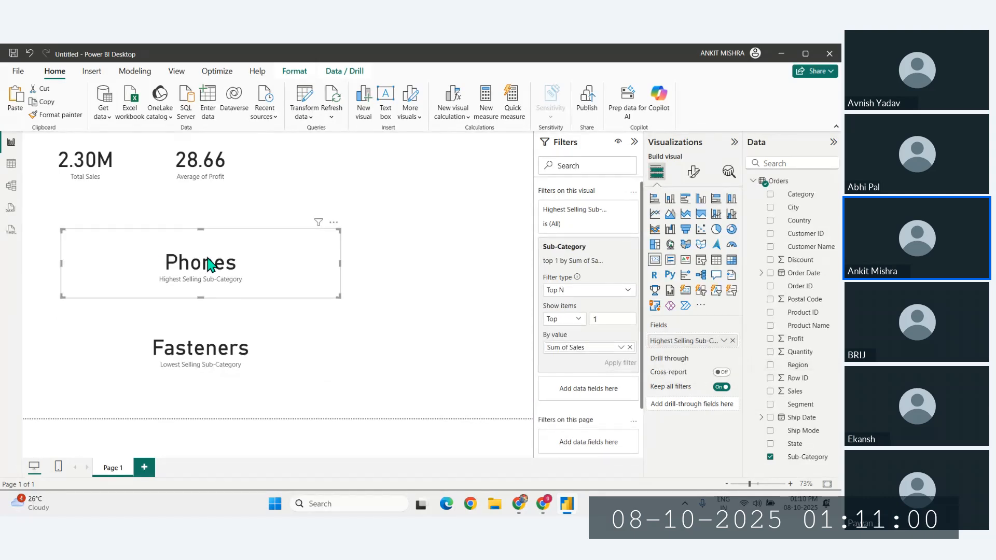
{"action": "left_click", "coordinate": [222, 359]}
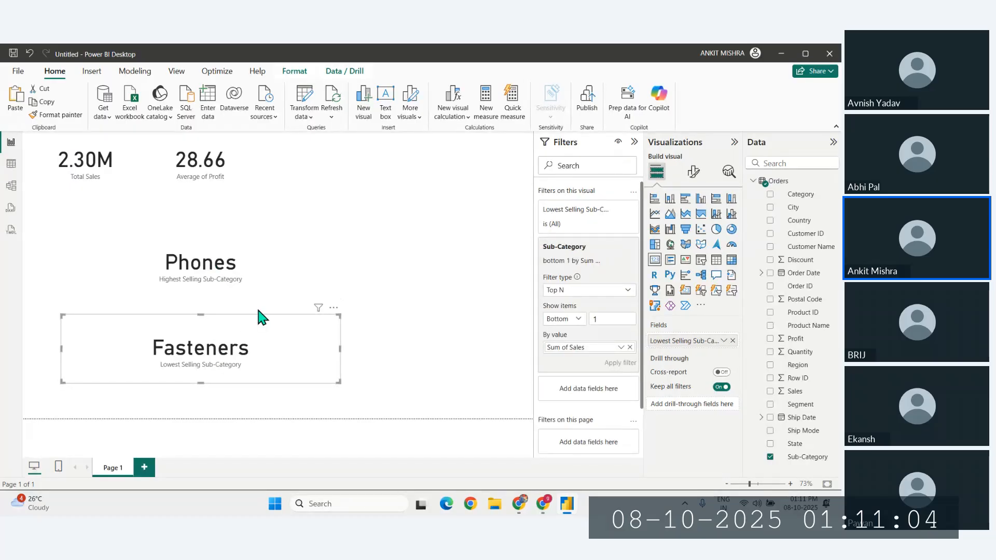
{"action": "left_click_drag", "start_coordinate": [263, 284], "coordinate": [217, 298]}
{"action": "left_click_drag", "start_coordinate": [233, 338], "coordinate": [197, 353]}
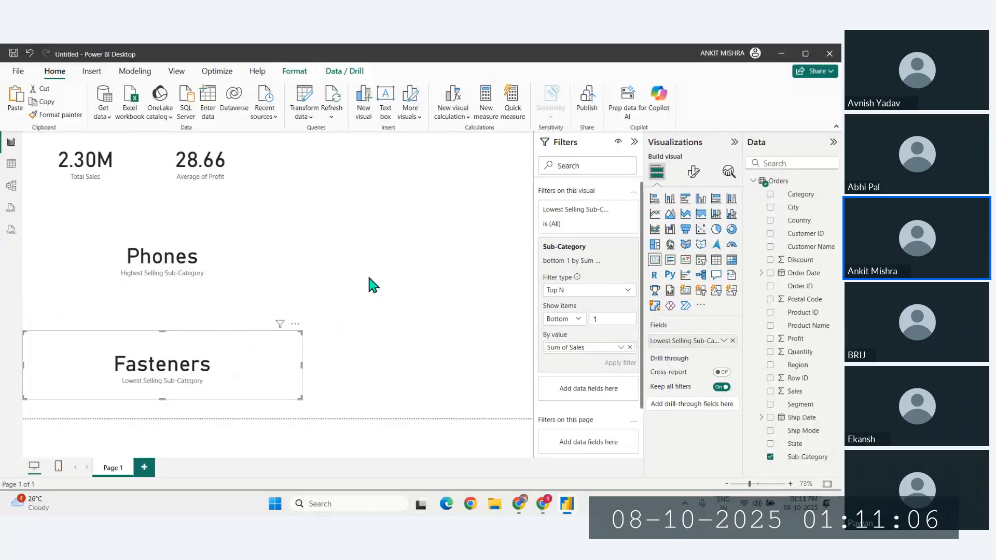
Add another Card visual beside the Highest Selling Sub-Category card, fill it with Sub-Category and widen it.
{"action": "left_click", "coordinate": [397, 263]}
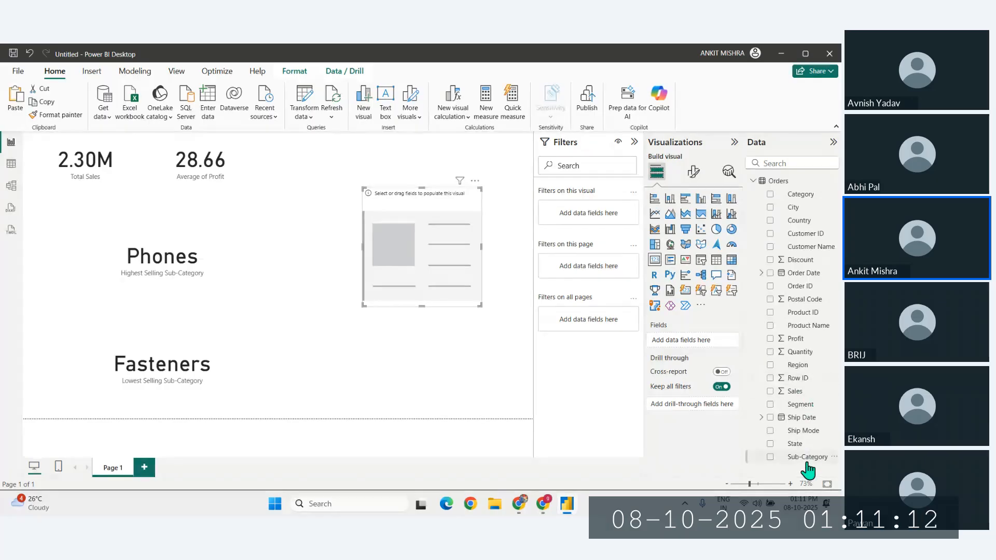
{"action": "left_click_drag", "start_coordinate": [812, 459], "coordinate": [438, 258]}
{"action": "left_click_drag", "start_coordinate": [366, 307], "coordinate": [261, 288]}
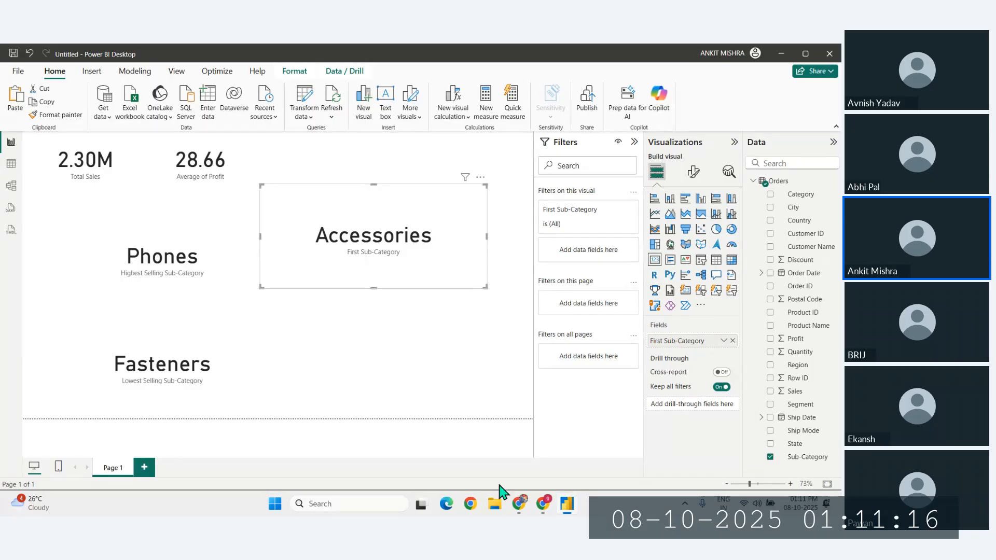
{"action": "mouse_move", "coordinate": [543, 503]}
{"action": "left_click", "coordinate": [477, 467]}
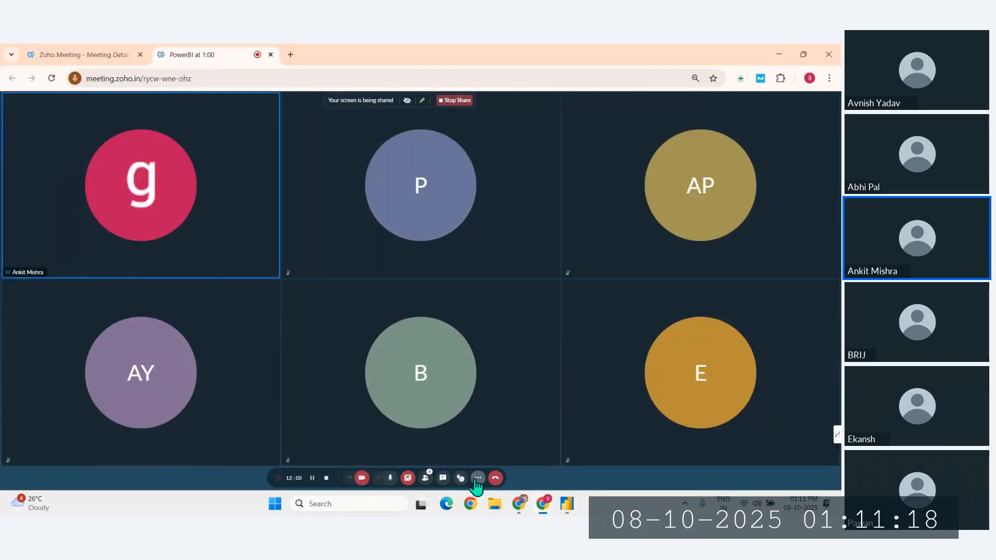
{"action": "left_click", "coordinate": [477, 480]}
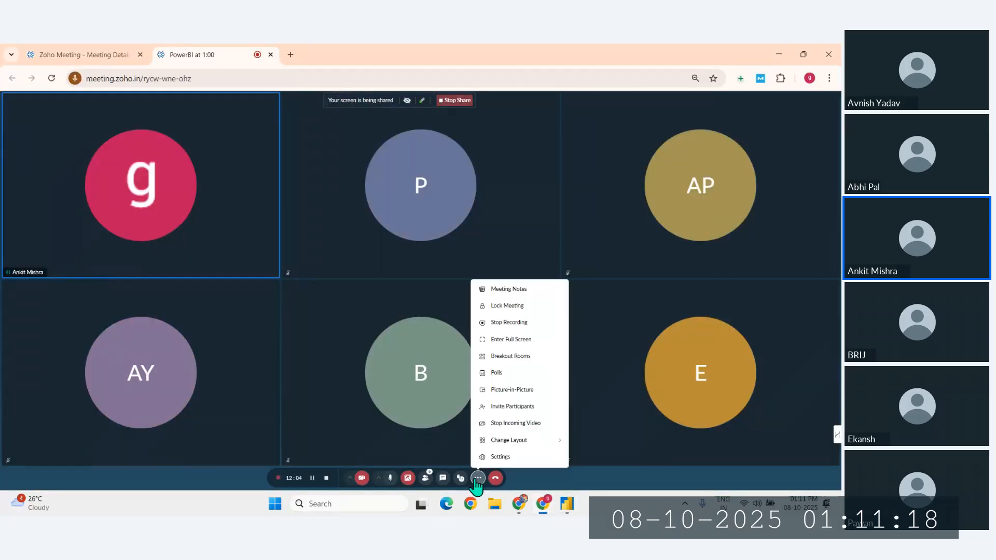
{"action": "left_click", "coordinate": [567, 504]}
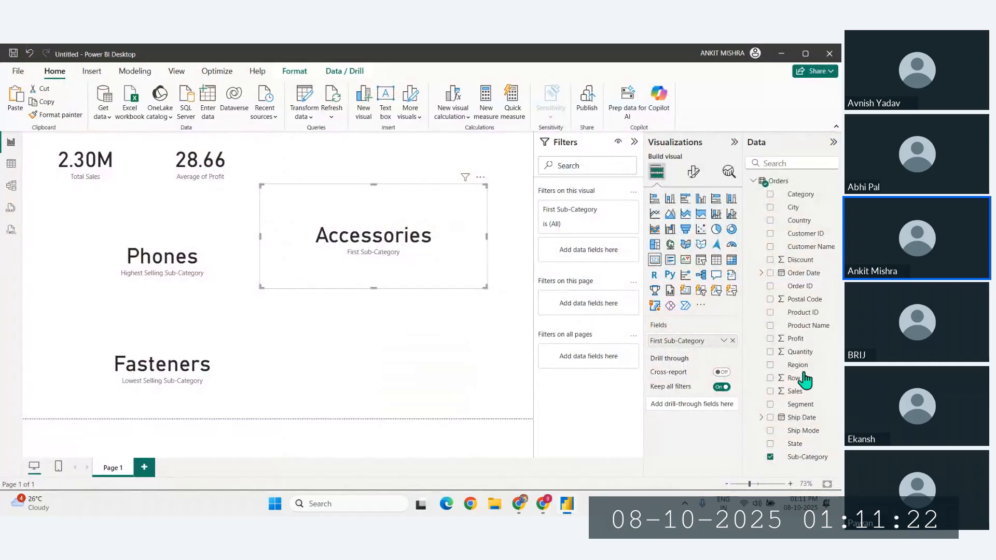
Filter the new card by Sub-Category with a Top N filter showing the top 1 item by Sum of Profit and apply it.
{"action": "left_click_drag", "start_coordinate": [808, 457], "coordinate": [600, 259]}
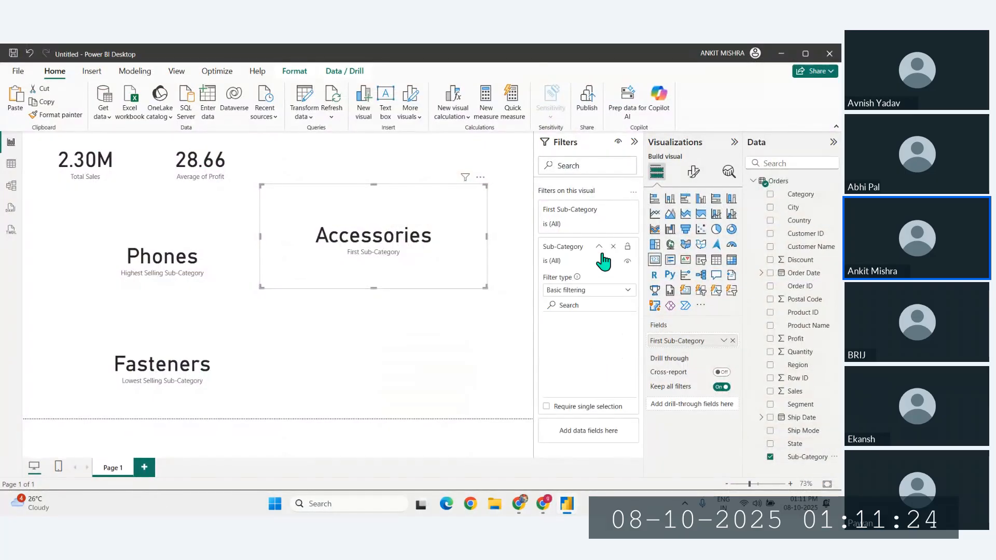
{"action": "left_click", "coordinate": [599, 291]}
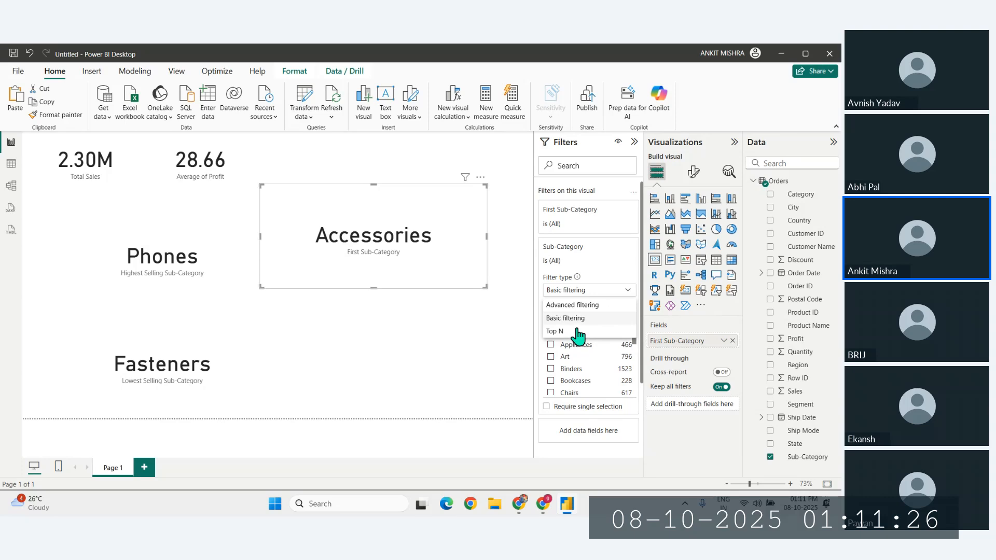
{"action": "left_click", "coordinate": [576, 322]}
{"action": "left_click", "coordinate": [573, 290]}
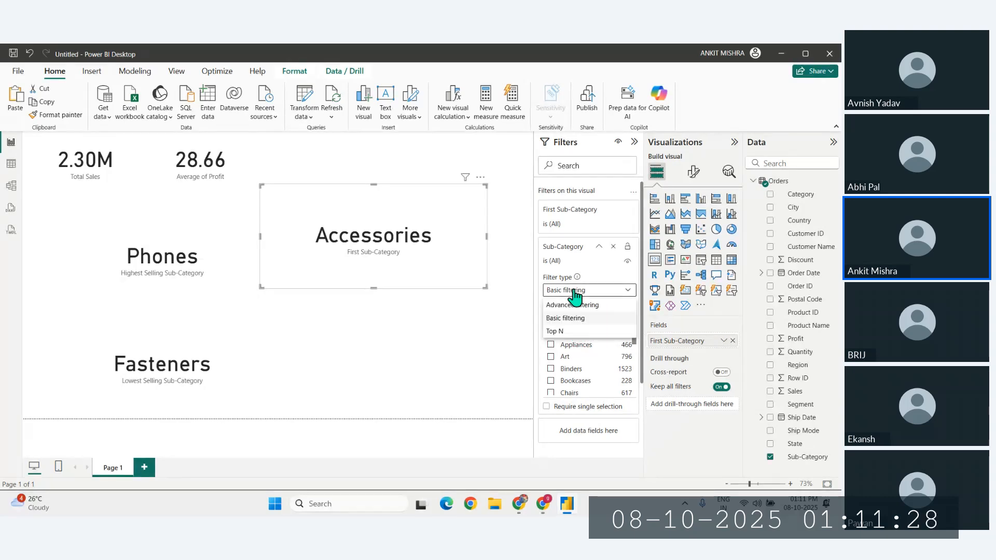
{"action": "left_click", "coordinate": [571, 331]}
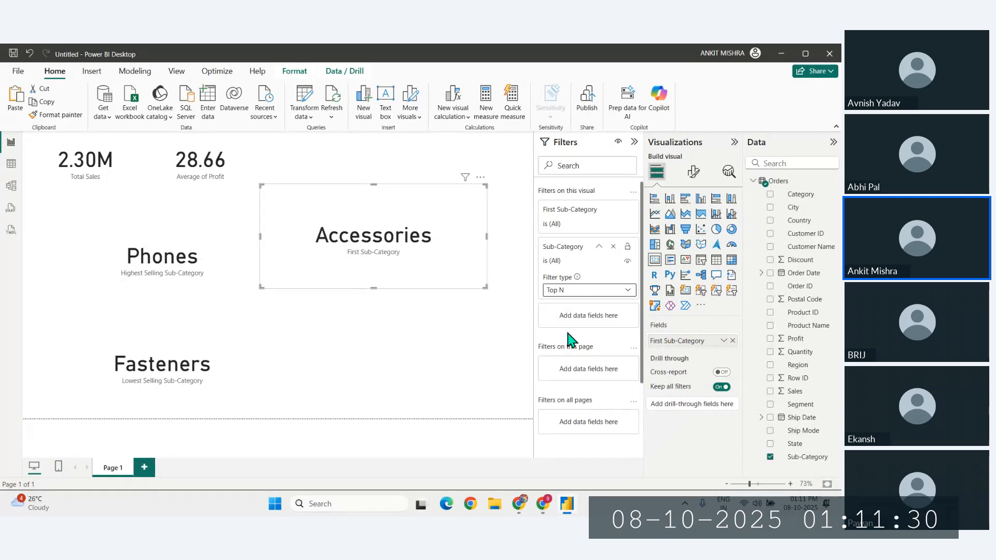
{"action": "left_click", "coordinate": [607, 323]}
{"action": "type", "text": "1"}
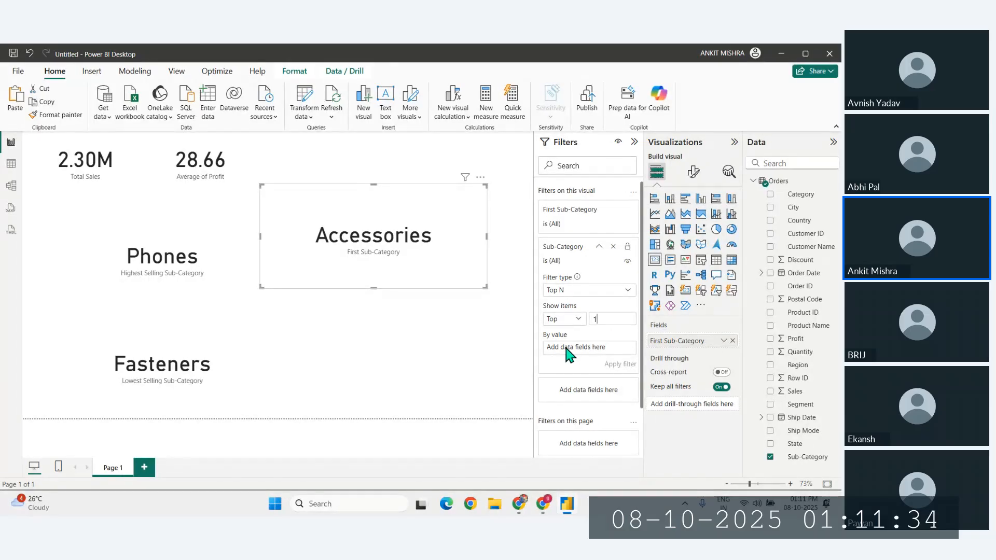
{"action": "left_click_drag", "start_coordinate": [796, 338], "coordinate": [588, 346]}
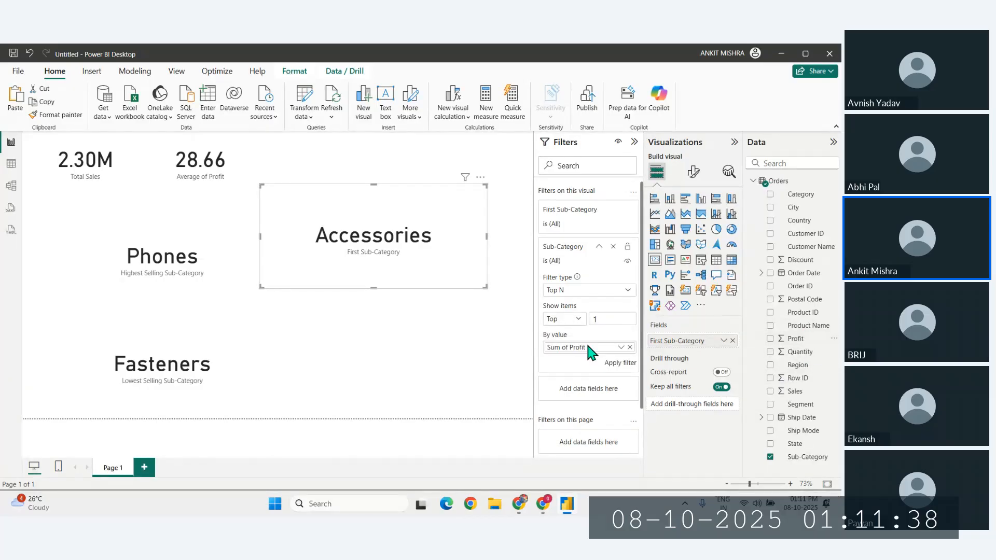
{"action": "left_click", "coordinate": [620, 363]}
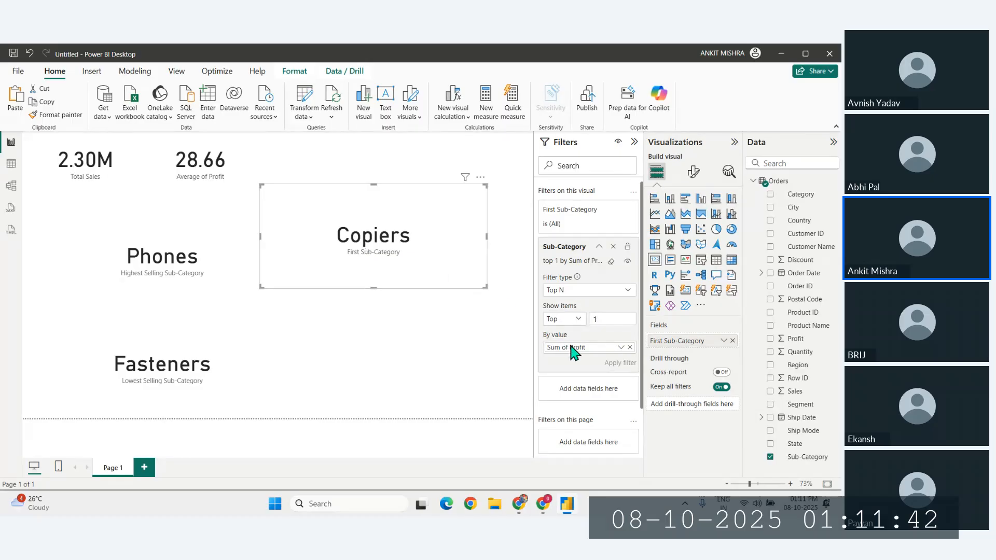
Rename the new card's field to Highest Profitable Sub-Category for this visual.
{"action": "double_click", "coordinate": [665, 341]}
{"action": "left_click_drag", "start_coordinate": [664, 342], "coordinate": [589, 338]}
{"action": "key", "text": "BackSpace"}
{"action": "type", "text": "Highest Pro"}
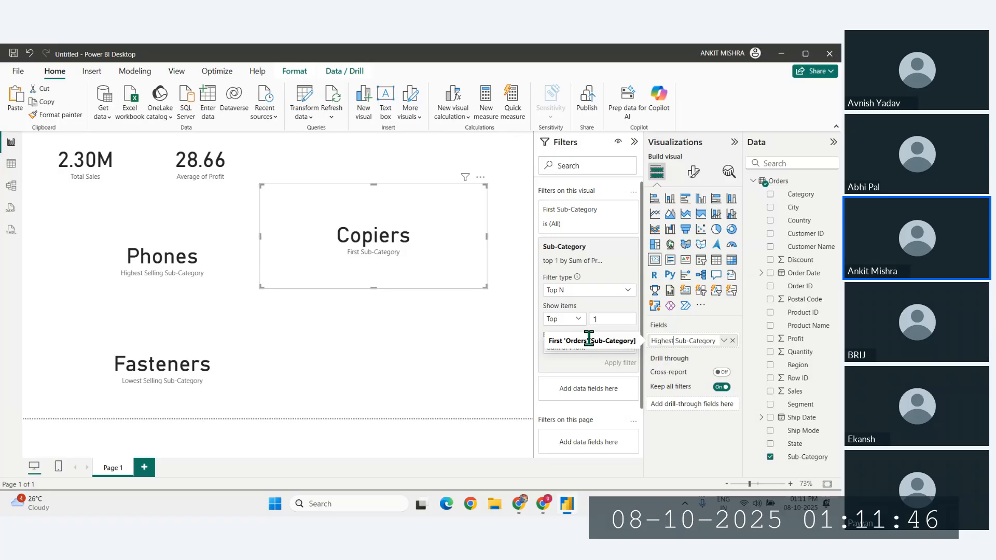
{"action": "type", "text": "fitable"}
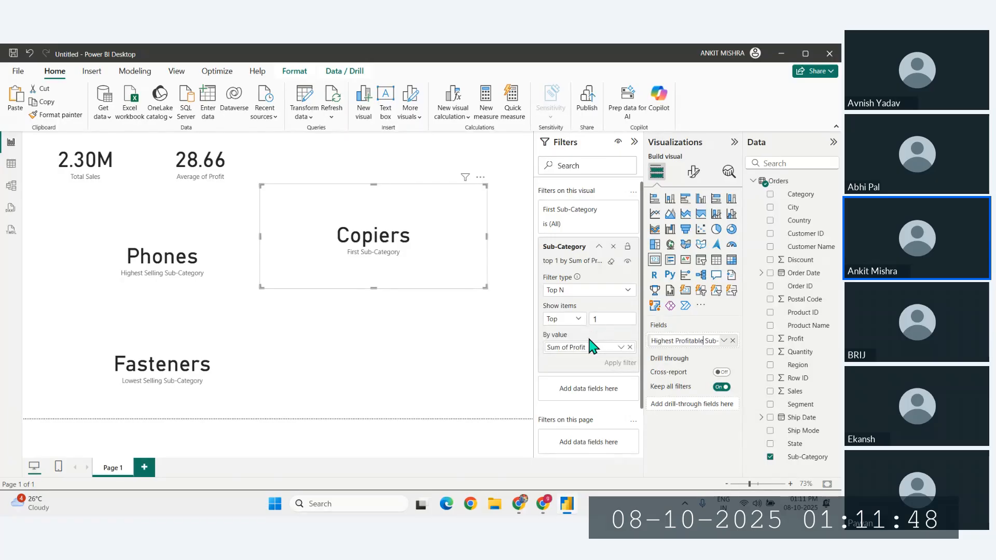
{"action": "key", "text": "Return"}
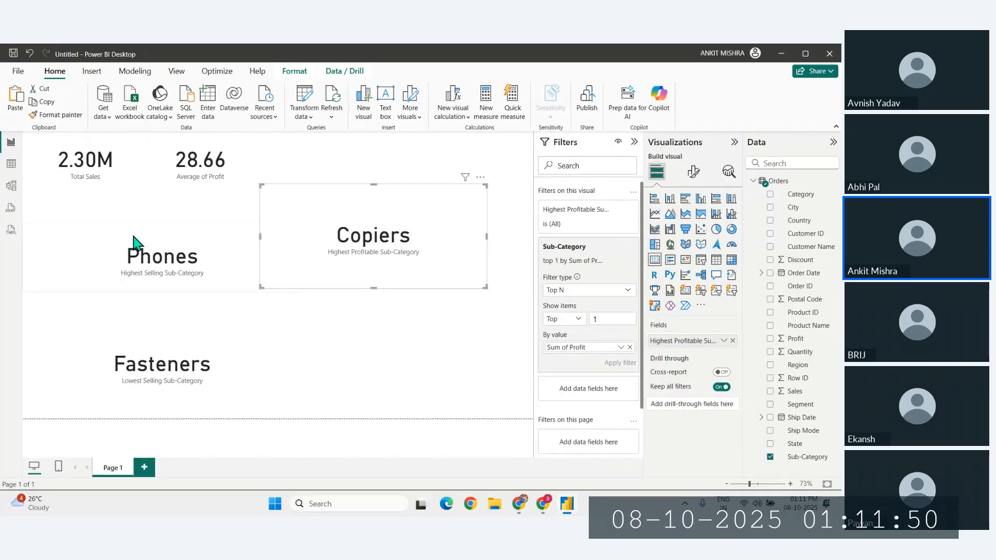
Narrow the Highest Selling Sub-Category card, then reduce the Highest Profitable Sub-Category card's height and place it beside that card.
{"action": "left_click", "coordinate": [156, 257]}
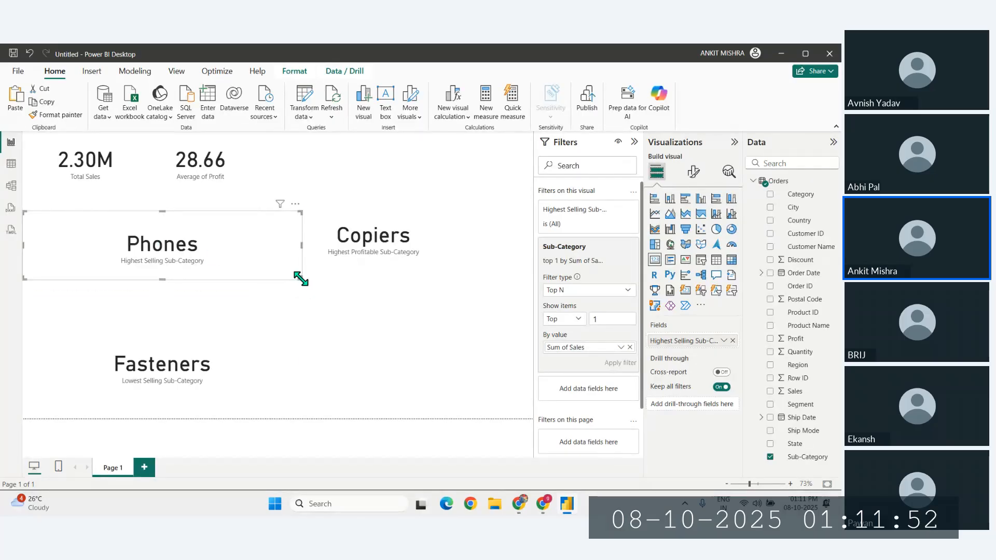
{"action": "left_click_drag", "start_coordinate": [302, 280], "coordinate": [222, 282]}
{"action": "left_click", "coordinate": [340, 254]}
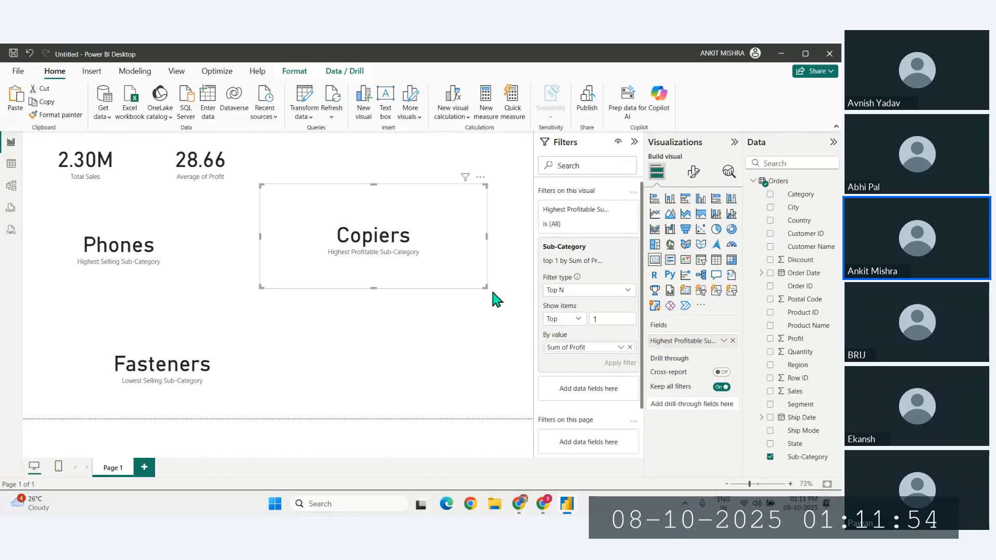
{"action": "left_click_drag", "start_coordinate": [374, 286], "coordinate": [369, 265]}
{"action": "left_click_drag", "start_coordinate": [376, 201], "coordinate": [388, 237]}
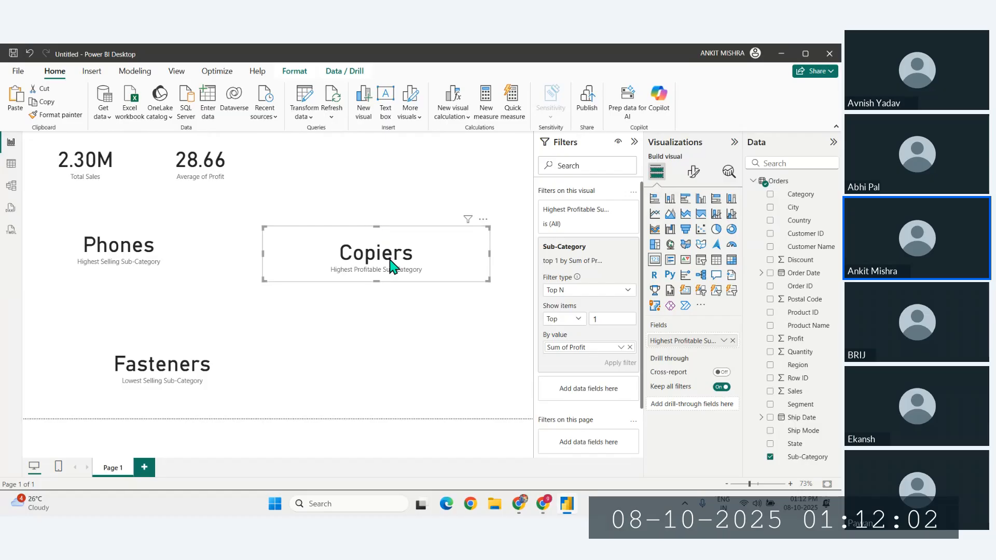
Duplicate the Highest Profitable Sub-Category card below the original and switch the copy's Top N filter to the bottom 1 item by Sum of Profit.
{"action": "key", "text": "ctrl+c"}
{"action": "key", "text": "ctrl+v"}
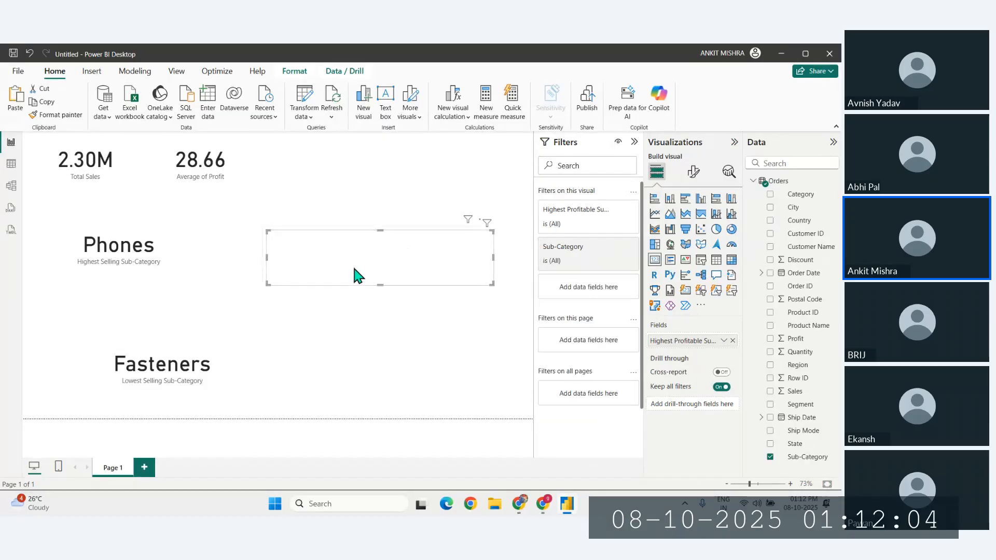
{"action": "left_click_drag", "start_coordinate": [353, 275], "coordinate": [363, 402]}
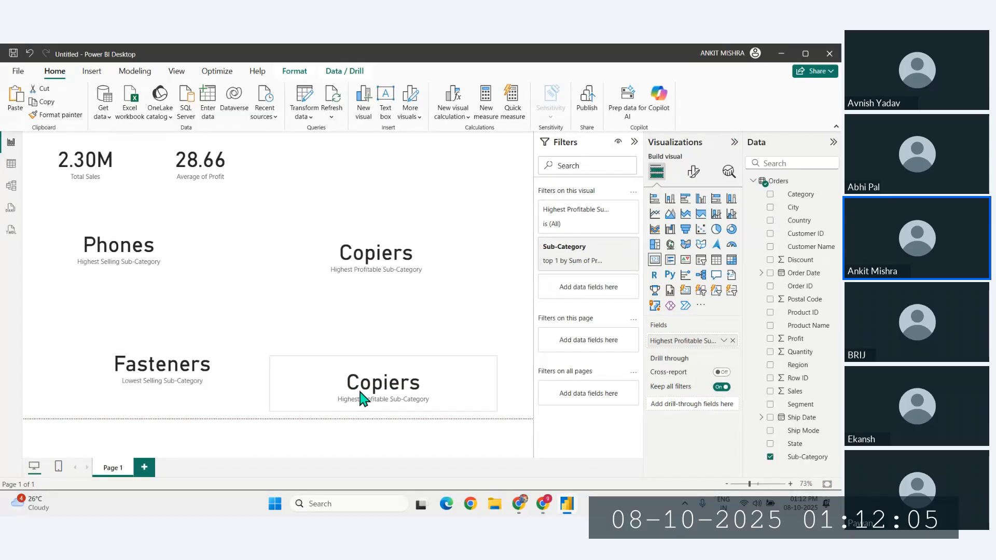
{"action": "left_click", "coordinate": [602, 254]}
{"action": "left_click", "coordinate": [570, 326]}
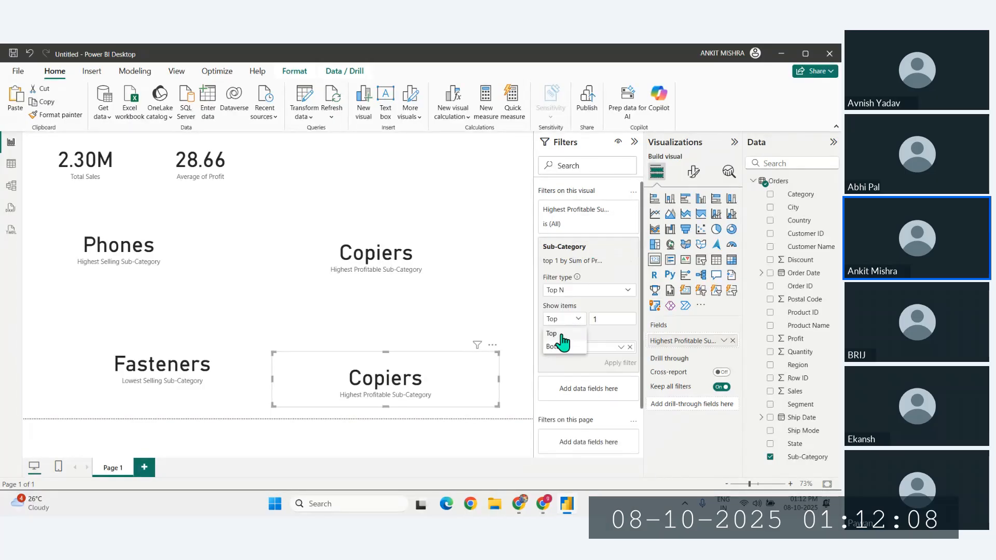
{"action": "left_click", "coordinate": [557, 351]}
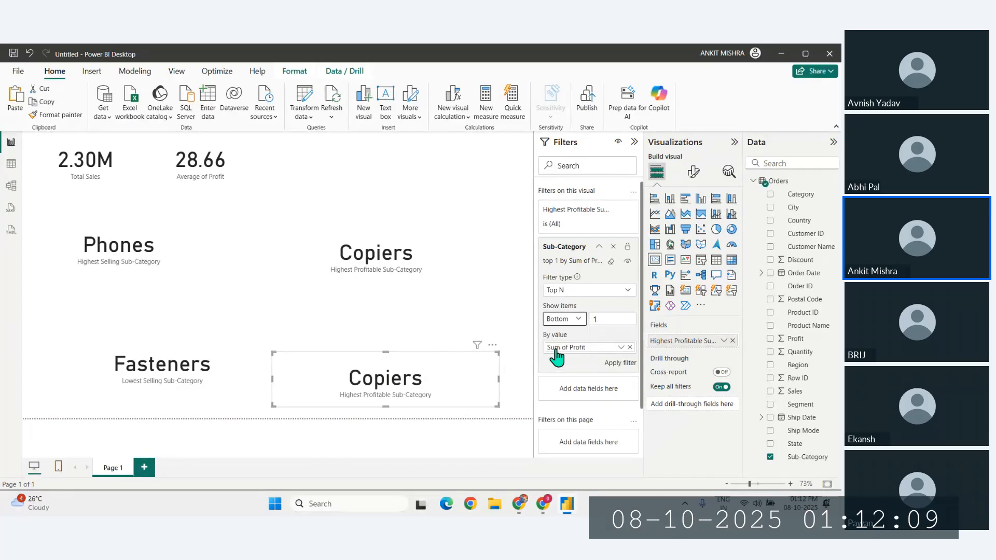
{"action": "left_click", "coordinate": [622, 363]}
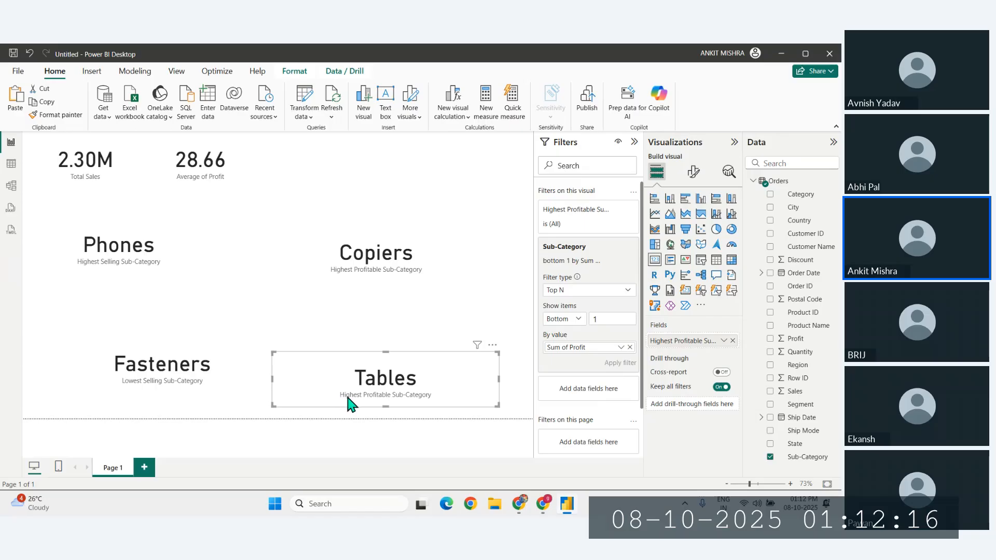
Rename the copied card's field to Lowest Profitable Sub-Category for this visual.
{"action": "double_click", "coordinate": [675, 340]}
{"action": "key", "text": "Left"}
{"action": "key", "text": "Left"}
{"action": "key", "text": "Left"}
{"action": "key", "text": "Left"}
{"action": "key", "text": "Left"}
{"action": "key", "text": "Left"}
{"action": "key", "text": "Left"}
{"action": "key", "text": "Left"}
{"action": "key", "text": "Left"}
{"action": "key", "text": "Left"}
{"action": "key", "text": "Left"}
{"action": "key", "text": "Left"}
{"action": "key", "text": "Left"}
{"action": "key", "text": "Left"}
{"action": "key", "text": "Left"}
{"action": "key", "text": "Left"}
{"action": "key", "text": "Left"}
{"action": "key", "text": "Left"}
{"action": "key", "text": "Left"}
{"action": "key", "text": "Left"}
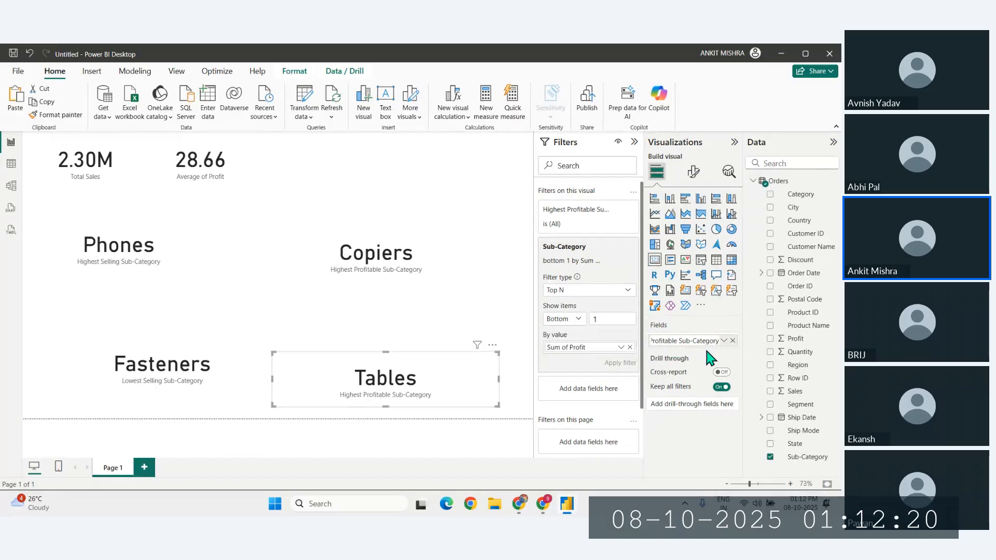
{"action": "key", "text": "Left"}
{"action": "key", "text": "Left"}
{"action": "key", "text": "Left"}
{"action": "key", "text": "Left"}
{"action": "key", "text": "Left"}
{"action": "key", "text": "Left"}
{"action": "key", "text": "Left"}
{"action": "key", "text": "Left"}
{"action": "key", "text": "Right"}
{"action": "key", "text": "Right"}
{"action": "key", "text": "Right"}
{"action": "key", "text": "Right"}
{"action": "key", "text": "Right"}
{"action": "key", "text": "Right"}
{"action": "key", "text": "BackSpace"}
{"action": "key", "text": "BackSpace"}
{"action": "key", "text": "BackSpace"}
{"action": "key", "text": "BackSpace"}
{"action": "key", "text": "BackSpace"}
{"action": "key", "text": "BackSpace"}
{"action": "type", "text": "Lowes"}
{"action": "key", "text": "Return"}
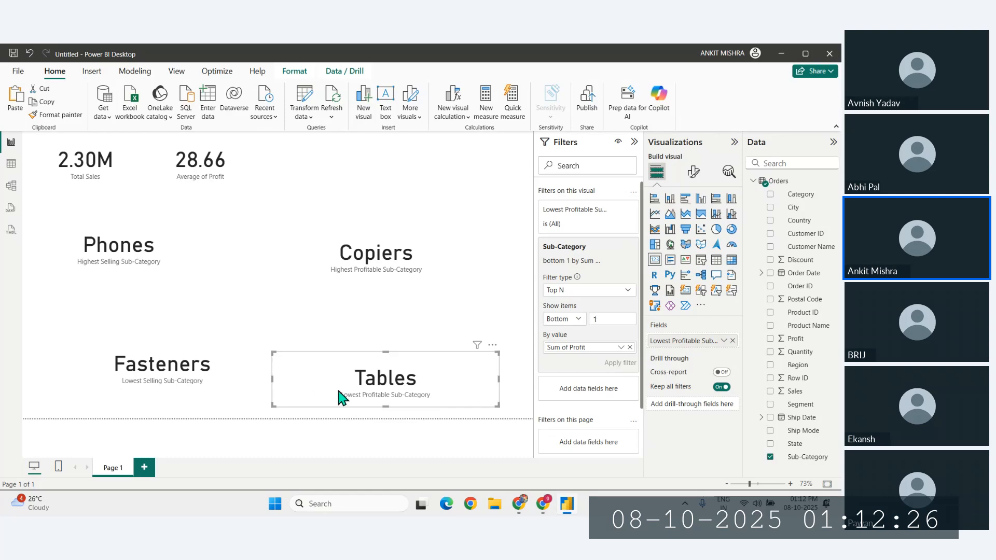
Reposition the Lowest Profitable and Lowest Selling Sub-Category cards so they sit roughly in one row.
{"action": "left_click_drag", "start_coordinate": [340, 395], "coordinate": [342, 386]}
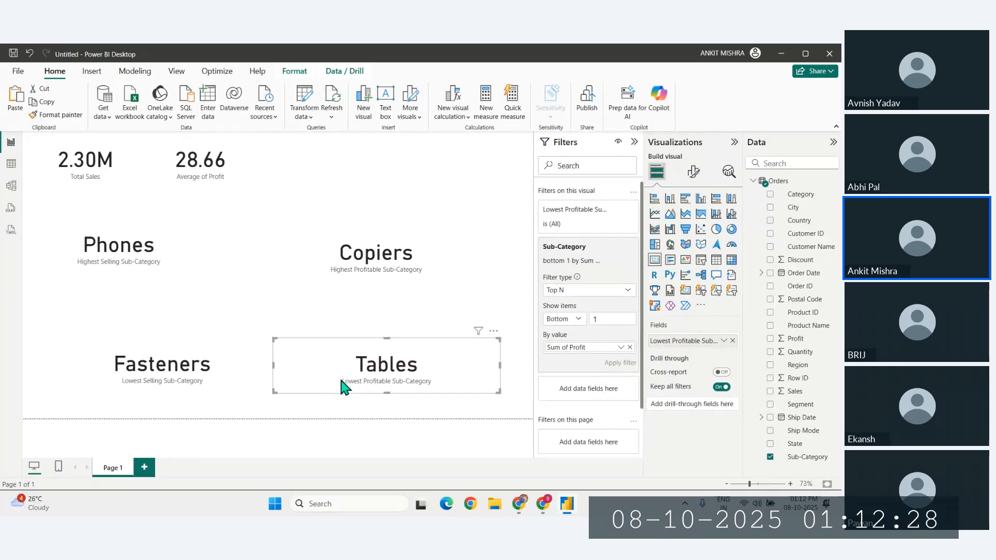
{"action": "left_click_drag", "start_coordinate": [151, 383], "coordinate": [136, 379]}
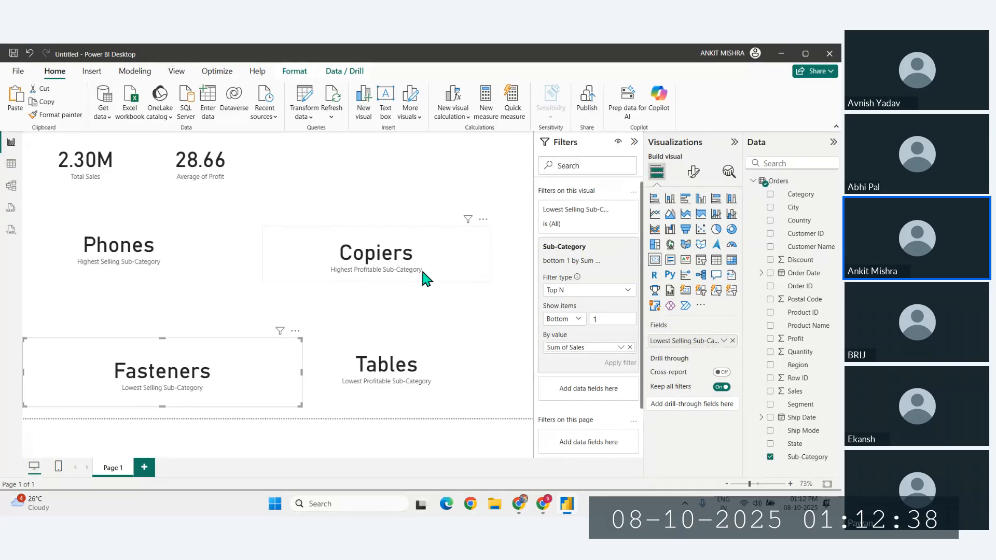
Examine the columns of the Orders table in the data view and return to the report.
{"action": "left_click", "coordinate": [11, 171]}
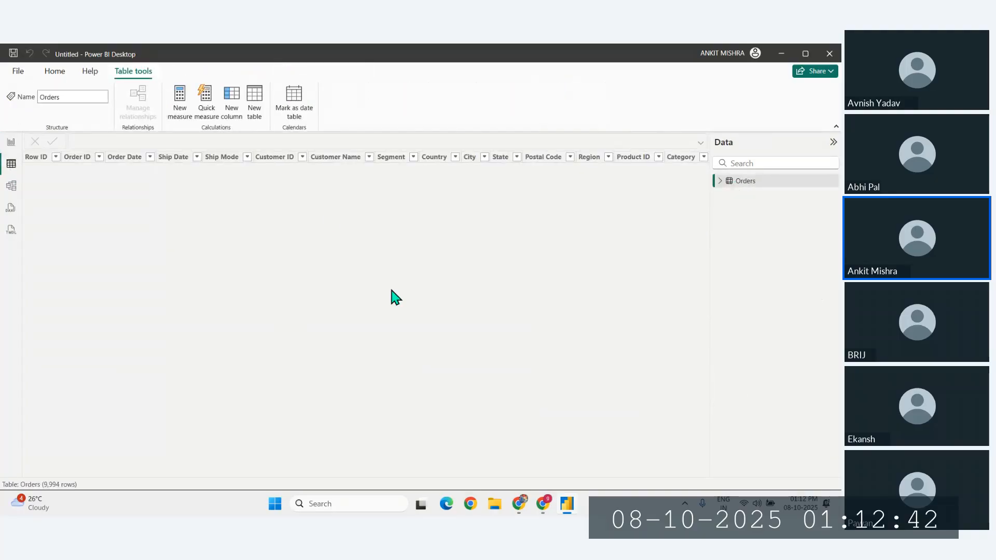
{"action": "scroll", "coordinate": [549, 284], "scroll_direction": "right", "scroll_amount": 10}
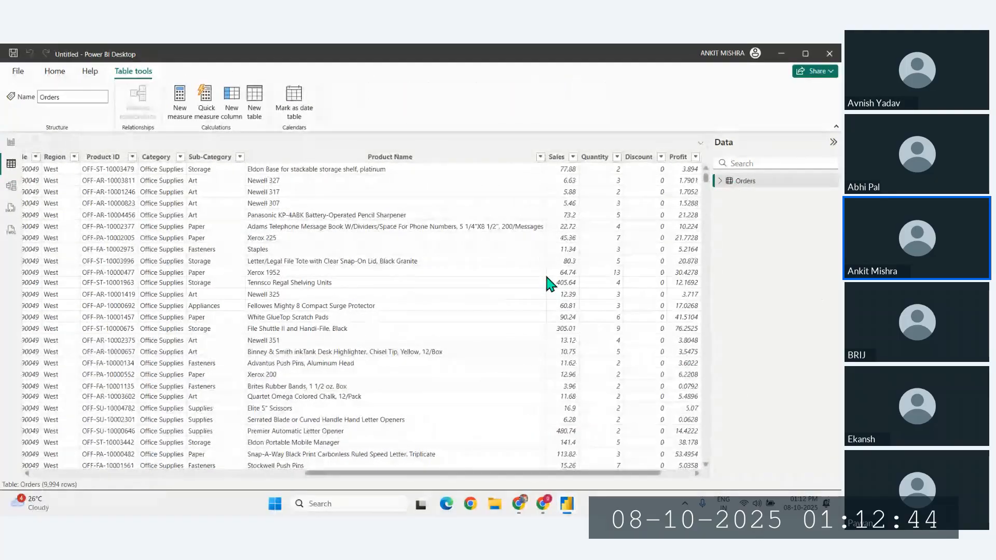
{"action": "scroll", "coordinate": [550, 285], "scroll_direction": "left", "scroll_amount": 8}
{"action": "scroll", "coordinate": [550, 285], "scroll_direction": "left", "scroll_amount": 2}
{"action": "left_click", "coordinate": [11, 141]}
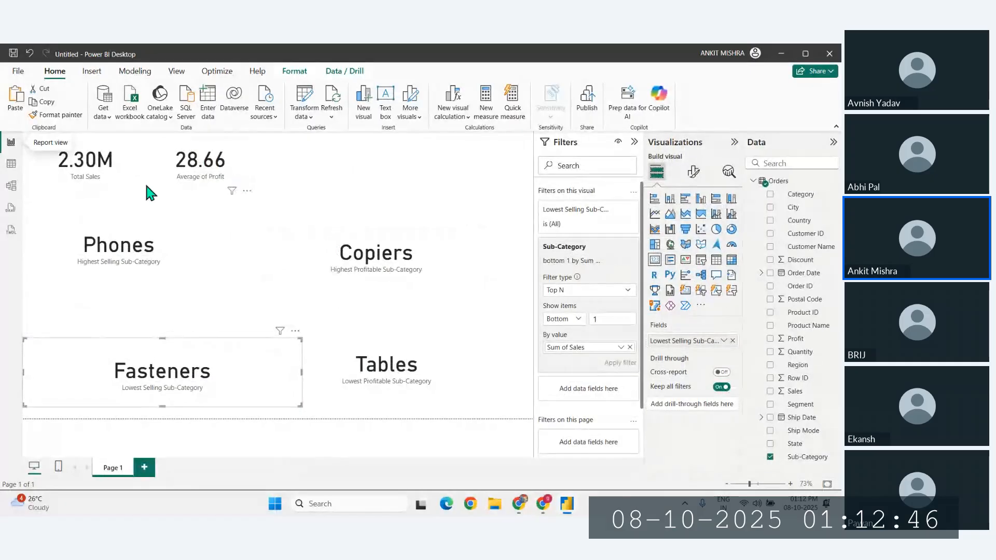
{"action": "left_click", "coordinate": [200, 165]}
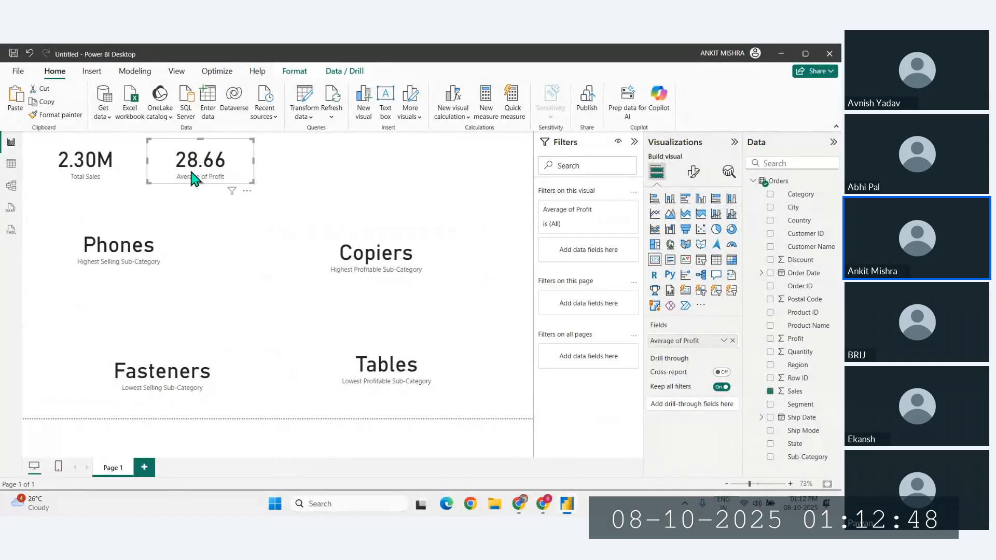
{"action": "left_click", "coordinate": [367, 167]}
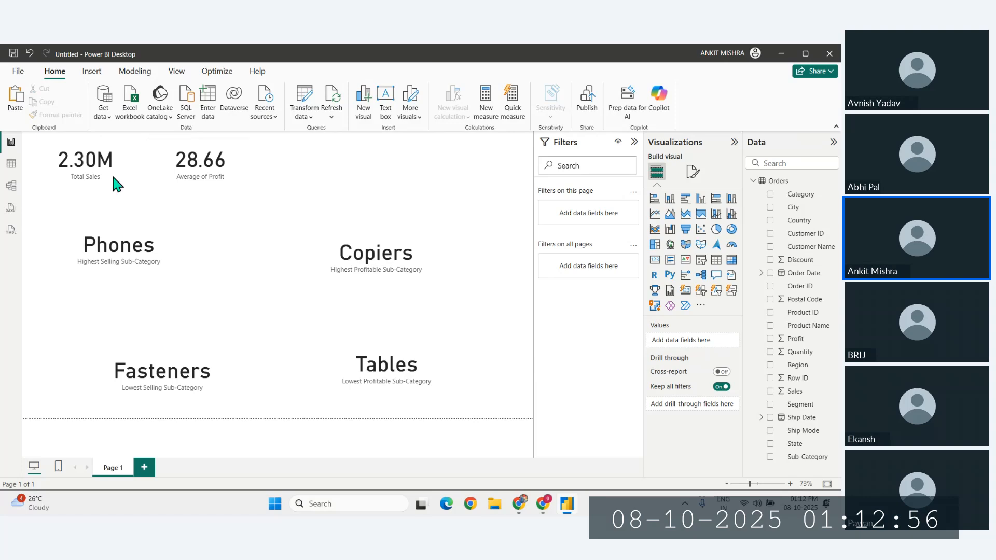
{"action": "left_click", "coordinate": [73, 168]}
{"action": "left_click", "coordinate": [195, 168]}
Add an empty new-style multi-value Card visual beside the Average of Profit card and widen it slightly.
{"action": "left_click", "coordinate": [342, 159]}
{"action": "left_click", "coordinate": [685, 294]}
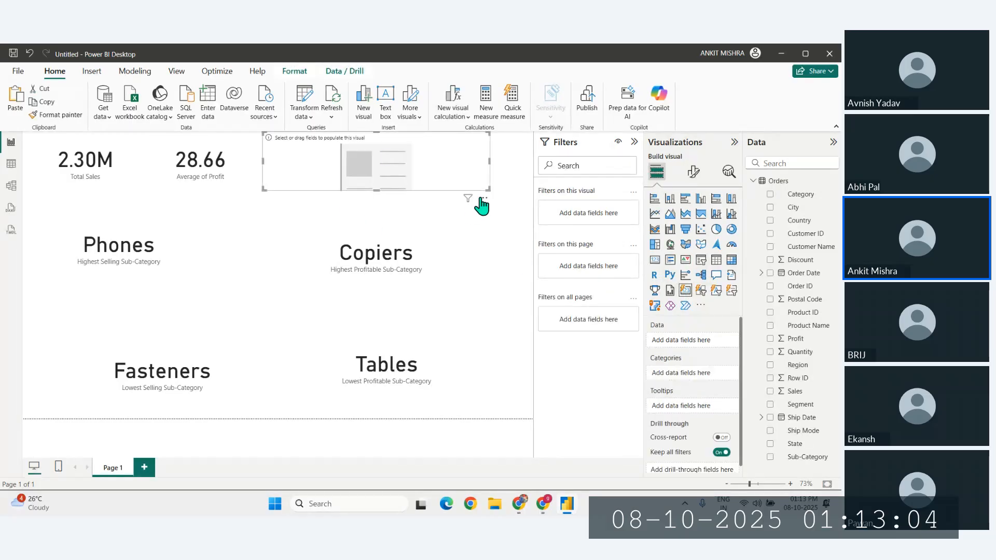
{"action": "left_click_drag", "start_coordinate": [488, 191], "coordinate": [518, 194]}
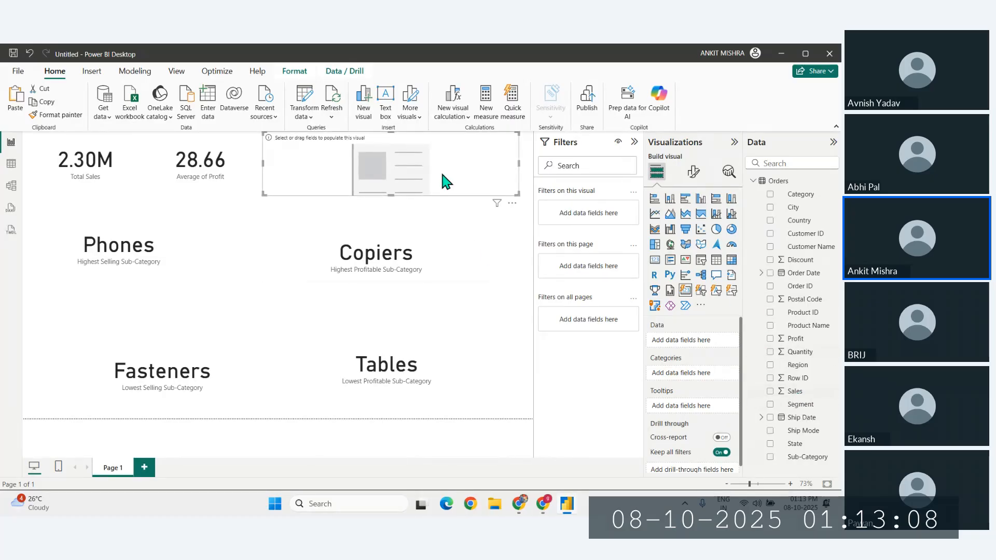
Add a second report page and place the empty multi-value Card visual near its upper part.
{"action": "left_click", "coordinate": [144, 467]}
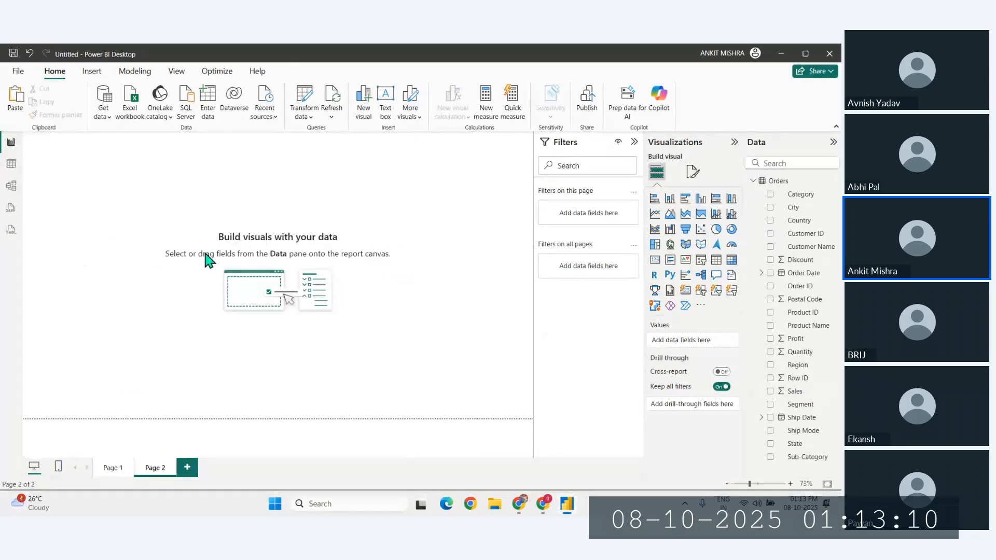
{"action": "left_click_drag", "start_coordinate": [327, 192], "coordinate": [176, 220]}
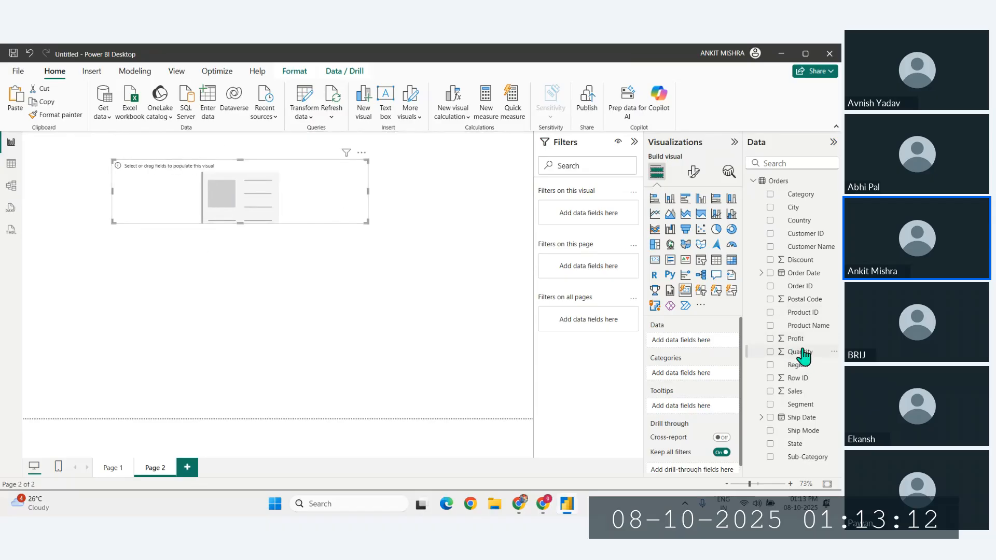
Fill the multi-value card with Profit, Sales, Quantity and Customer ID as data, and enlarge it to show more of the values.
{"action": "left_click_drag", "start_coordinate": [796, 349], "coordinate": [682, 340]}
{"action": "left_click_drag", "start_coordinate": [819, 393], "coordinate": [698, 357]}
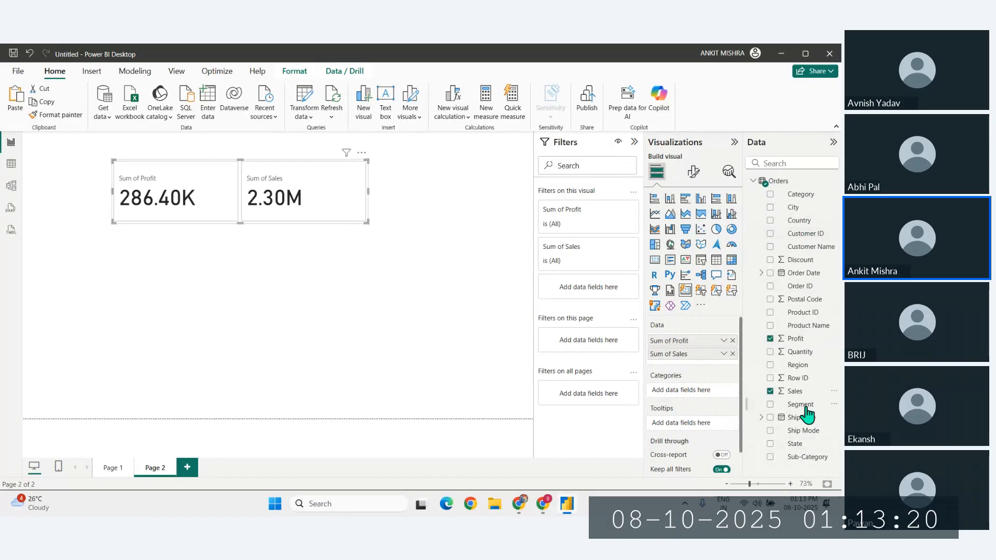
{"action": "left_click_drag", "start_coordinate": [799, 358], "coordinate": [689, 369]}
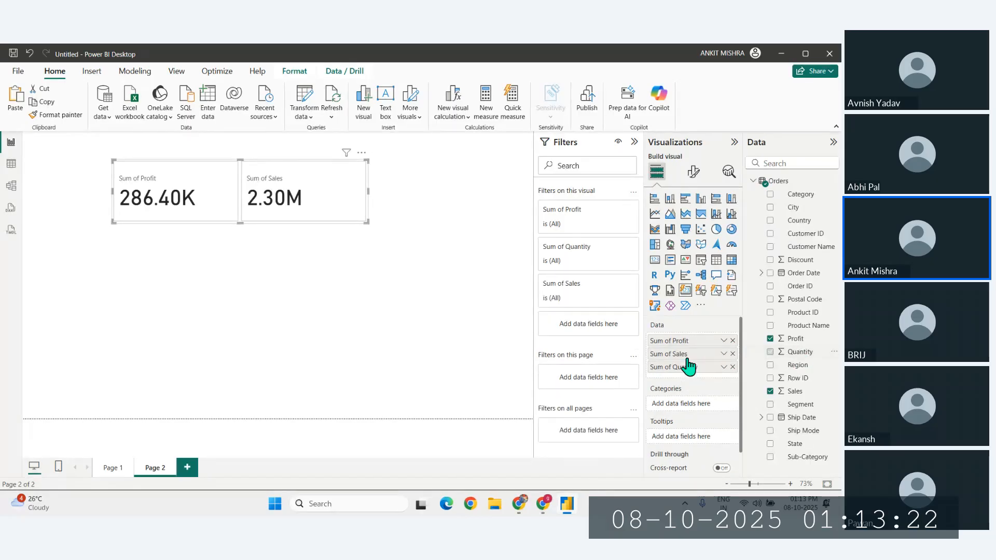
{"action": "left_click_drag", "start_coordinate": [790, 234], "coordinate": [690, 384]}
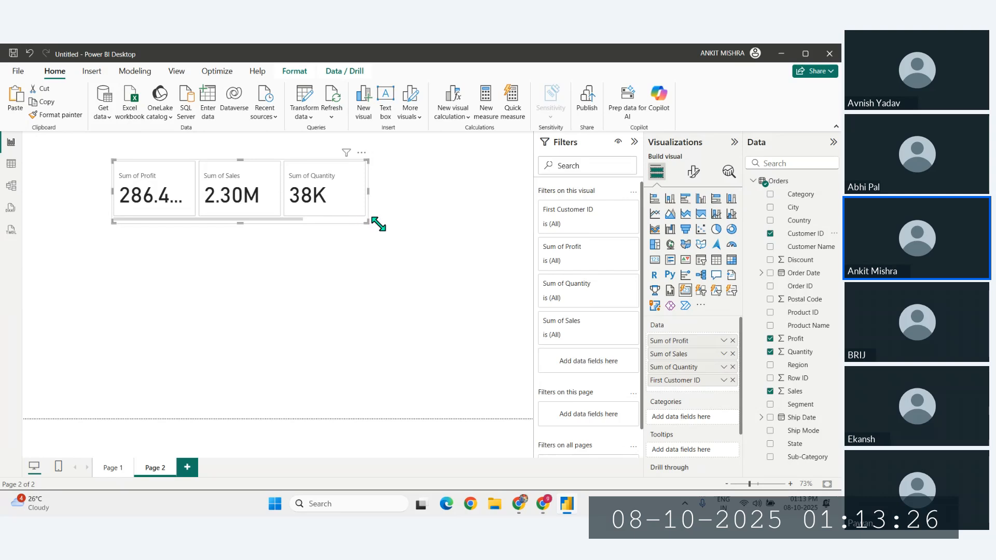
{"action": "left_click_drag", "start_coordinate": [368, 222], "coordinate": [493, 237]}
{"action": "scroll", "coordinate": [434, 209], "scroll_direction": "right", "scroll_amount": 2}
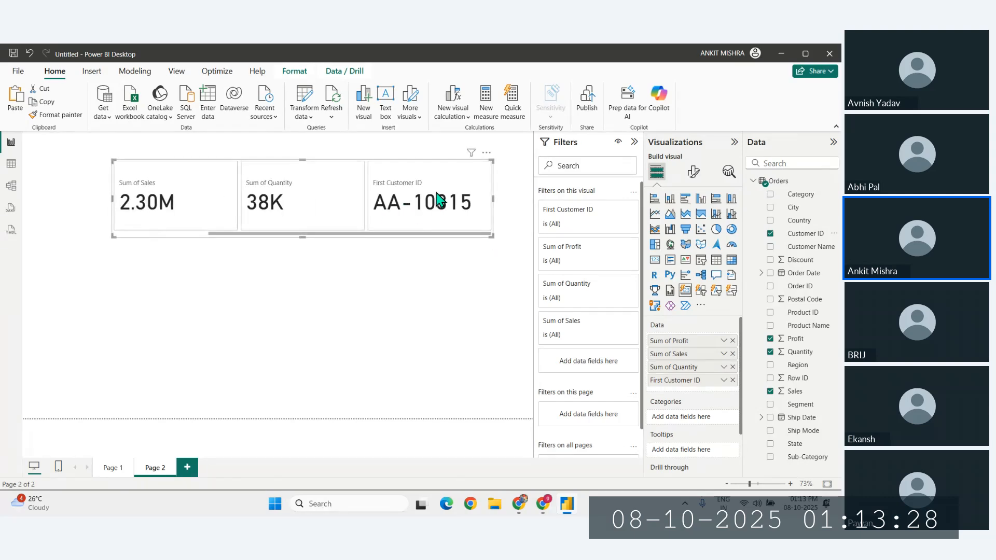
Switch the Customer ID value in the multi-value card to Count, try Count (Distinct), and return it to Count.
{"action": "left_click", "coordinate": [723, 381]}
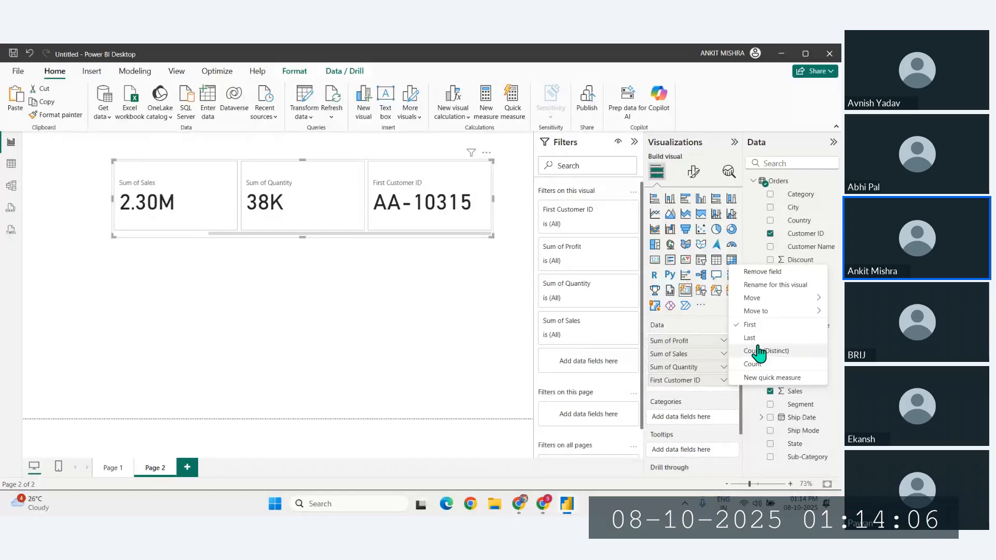
{"action": "left_click", "coordinate": [758, 365]}
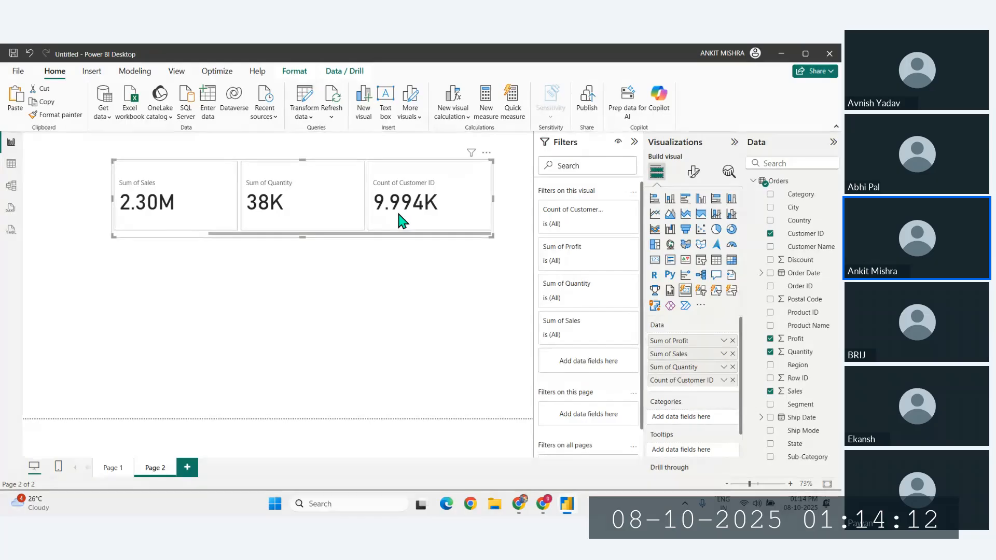
{"action": "left_click", "coordinate": [724, 380]}
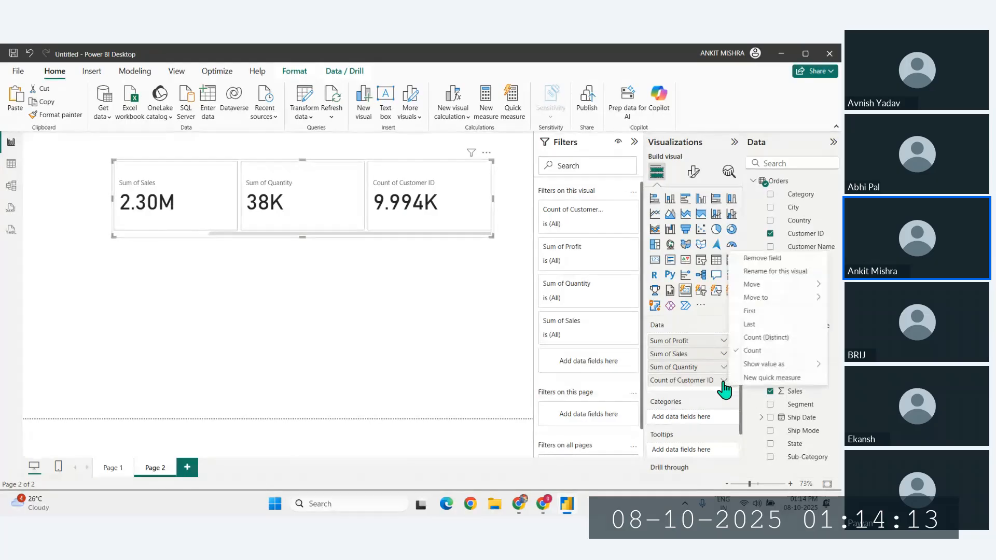
{"action": "left_click", "coordinate": [766, 337]}
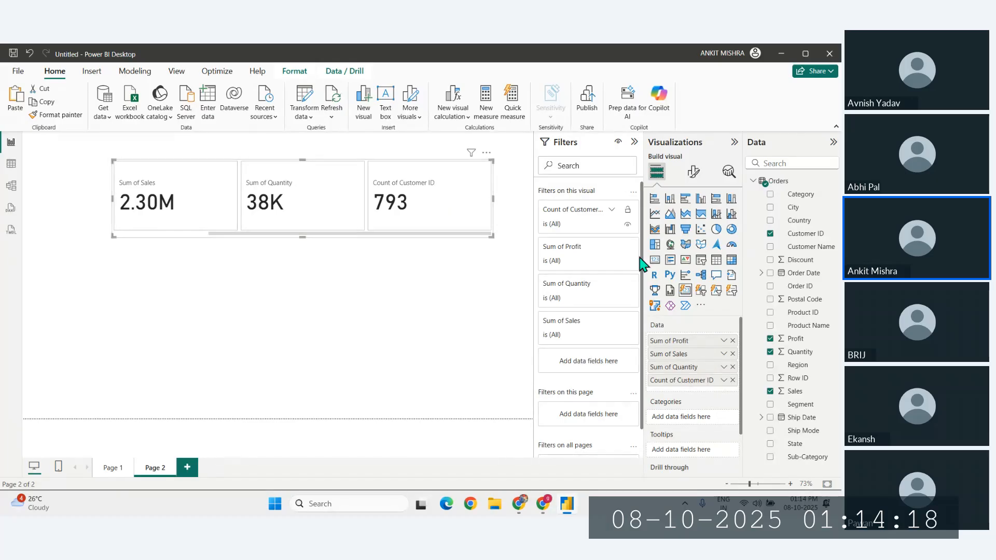
{"action": "left_click", "coordinate": [723, 380]}
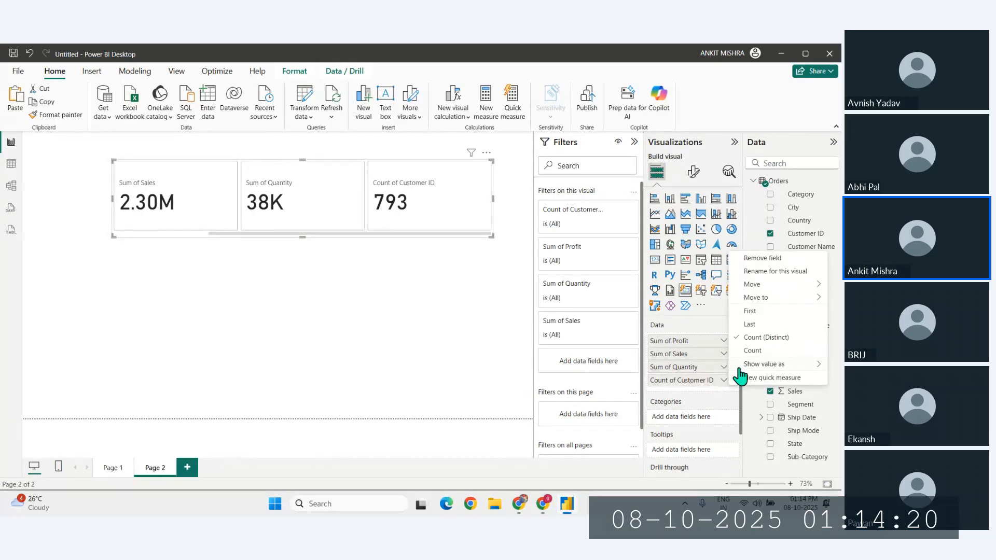
{"action": "left_click", "coordinate": [752, 350]}
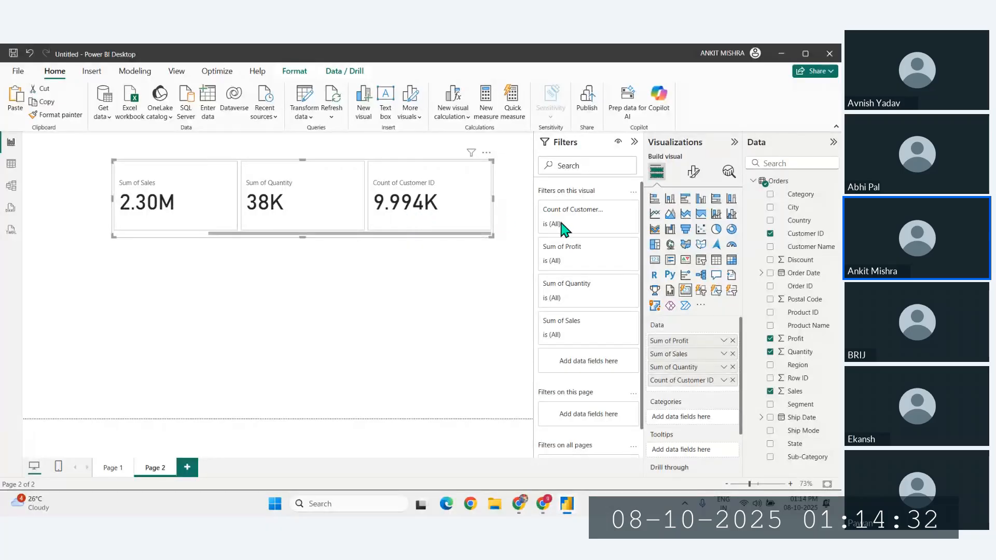
Add Customer ID to the multi-value card's data a second time, summarized as Count (Distinct).
{"action": "left_click_drag", "start_coordinate": [807, 233], "coordinate": [696, 393]}
{"action": "left_click", "coordinate": [724, 394]}
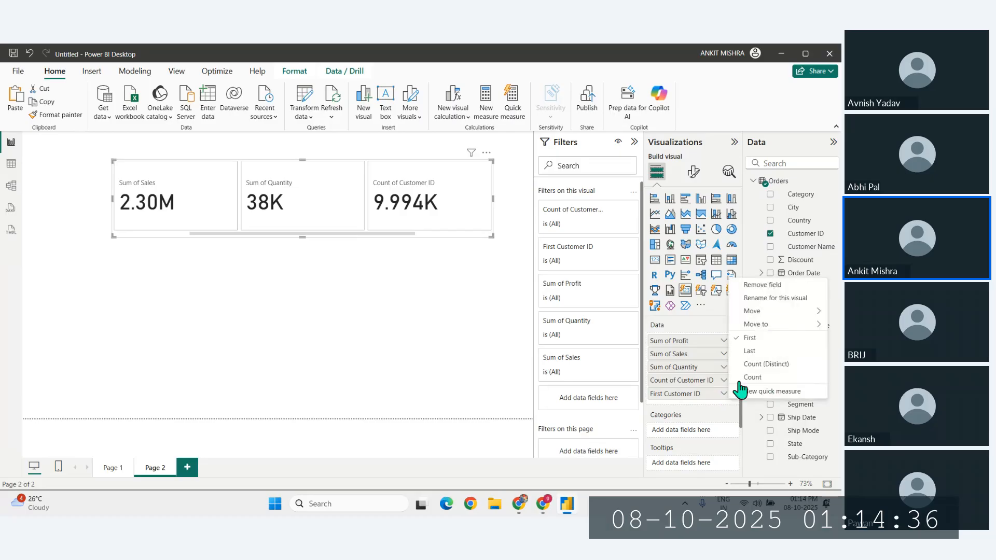
{"action": "left_click", "coordinate": [767, 364]}
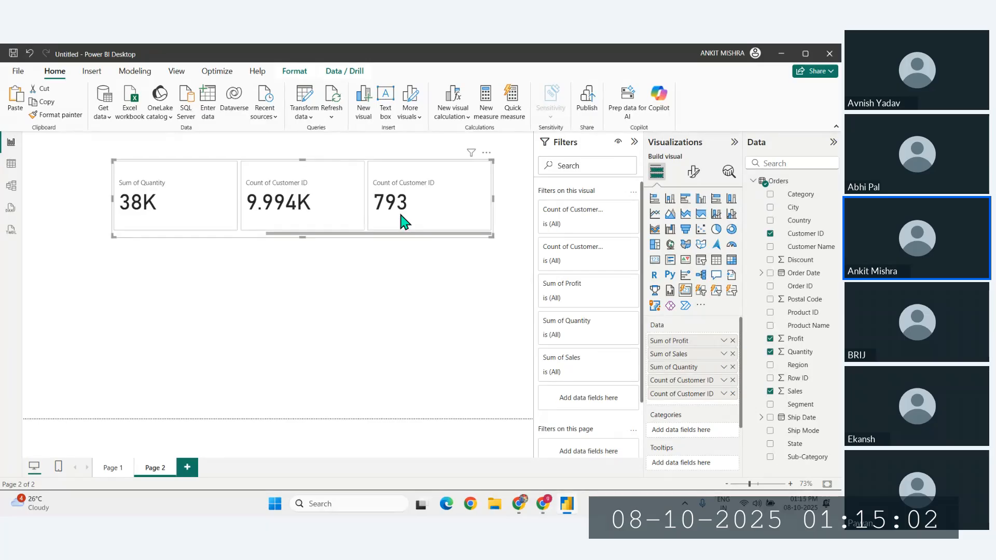
Rename the plain count of Customer ID in the multi-value card as Total Customers Count.
{"action": "double_click", "coordinate": [676, 380]}
{"action": "left_click_drag", "start_coordinate": [677, 381], "coordinate": [579, 381]}
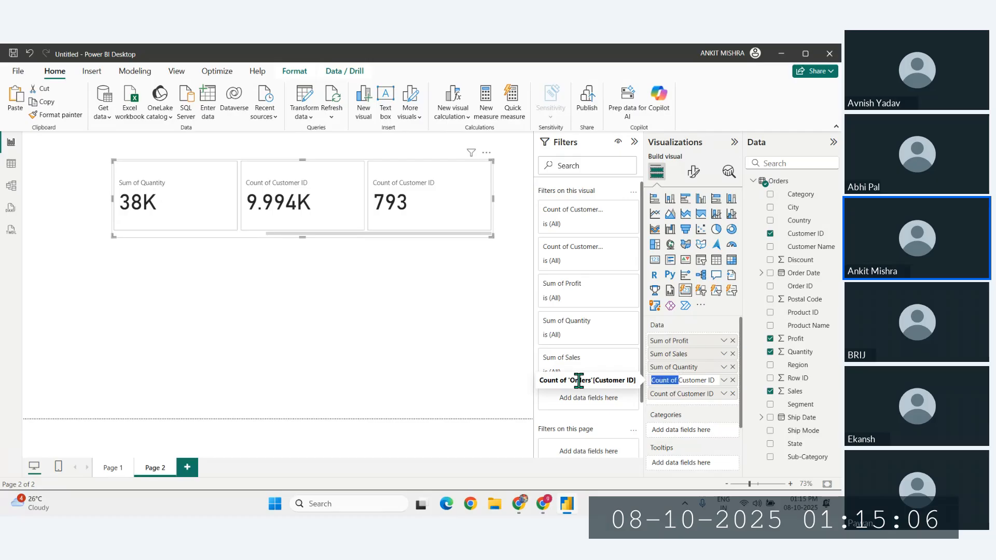
{"action": "key", "text": "BackSpace"}
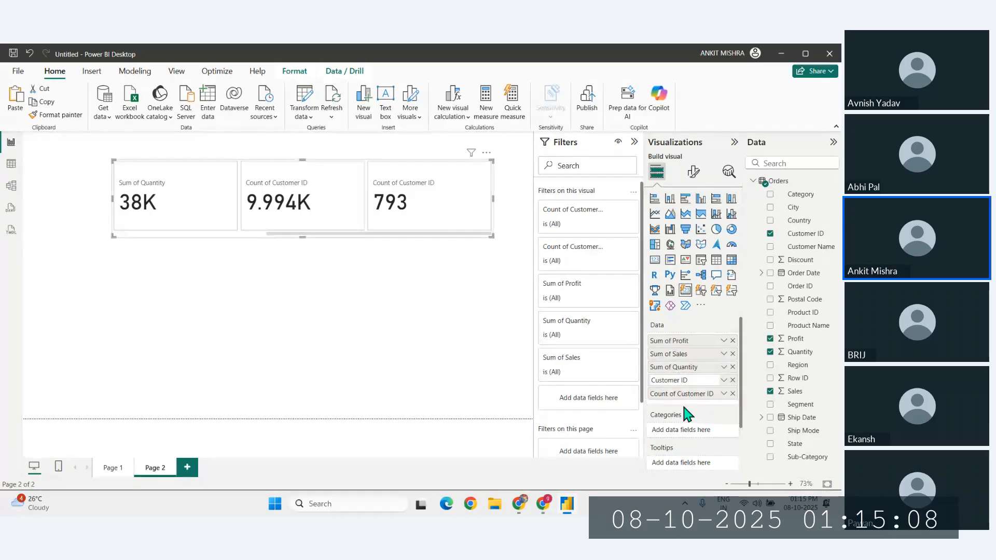
{"action": "type", "text": "Total Cu"}
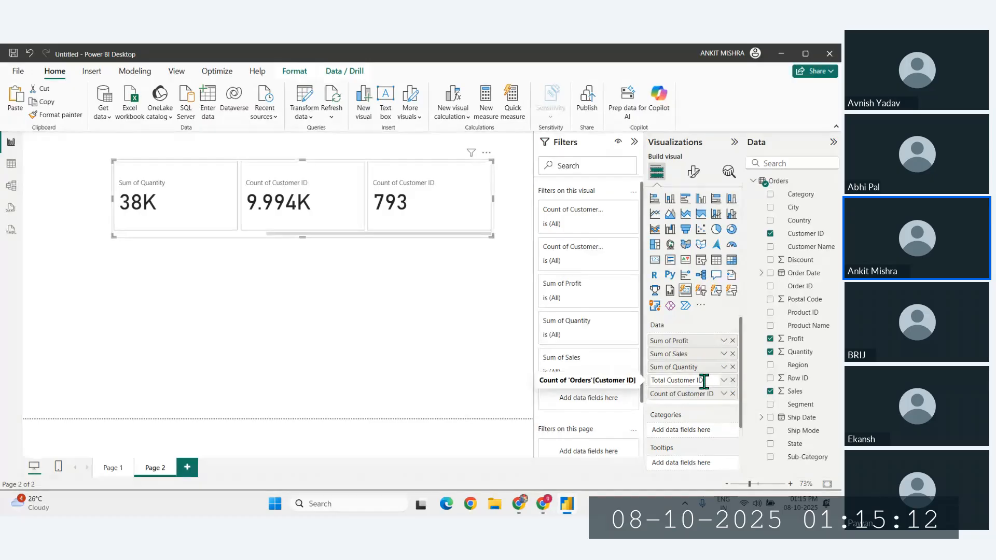
{"action": "type", "text": "stomers Co"}
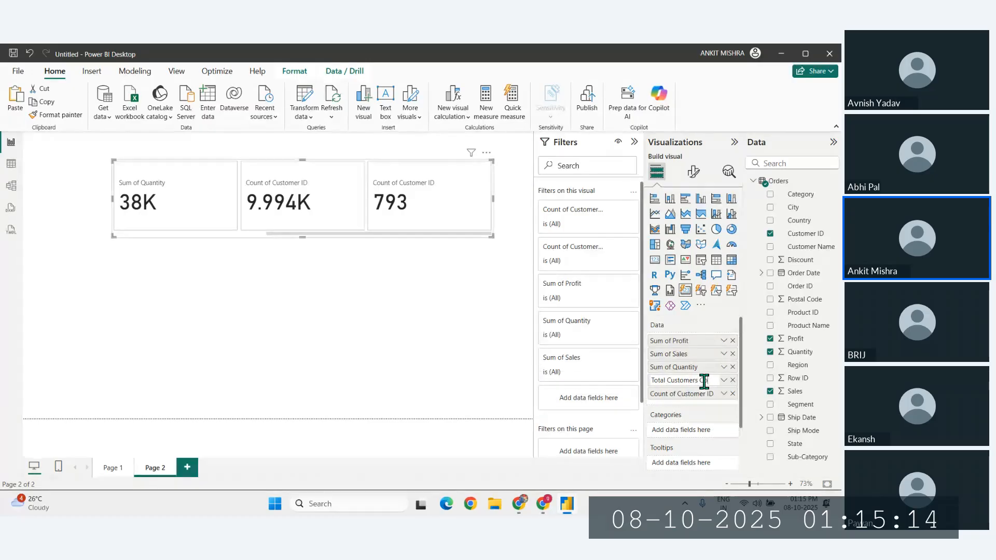
{"action": "type", "text": "unt"}
{"action": "key", "text": "Return"}
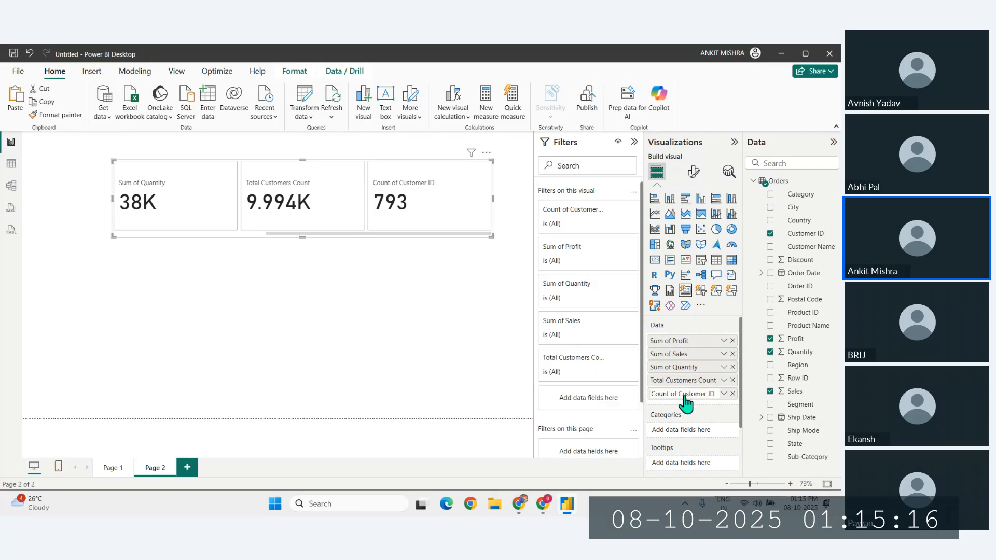
Rename the distinct count of Customer ID in the multi-value card as Total Distinct Customer Count.
{"action": "double_click", "coordinate": [679, 394]}
{"action": "left_click_drag", "start_coordinate": [679, 394], "coordinate": [651, 394]}
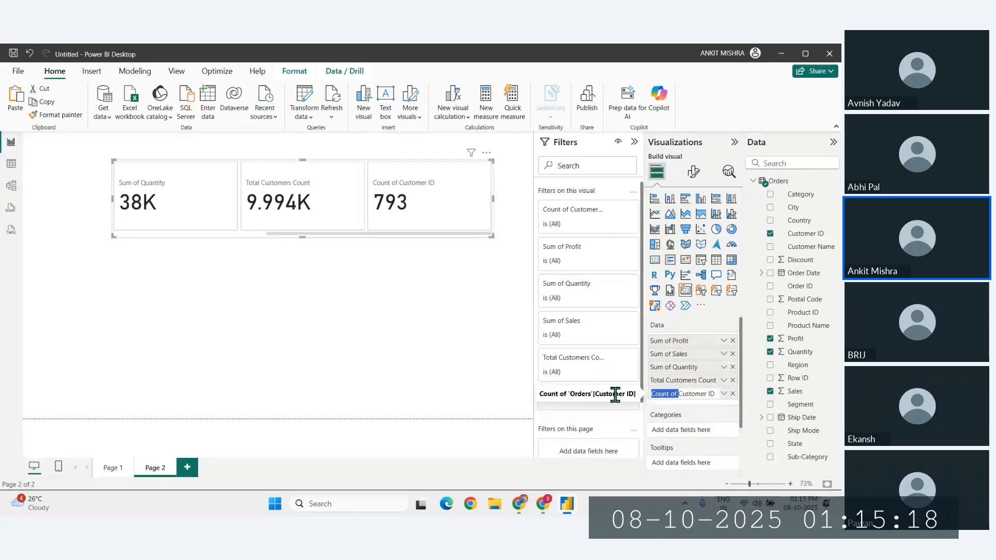
{"action": "key", "text": "BackSpace"}
{"action": "type", "text": "Total "}
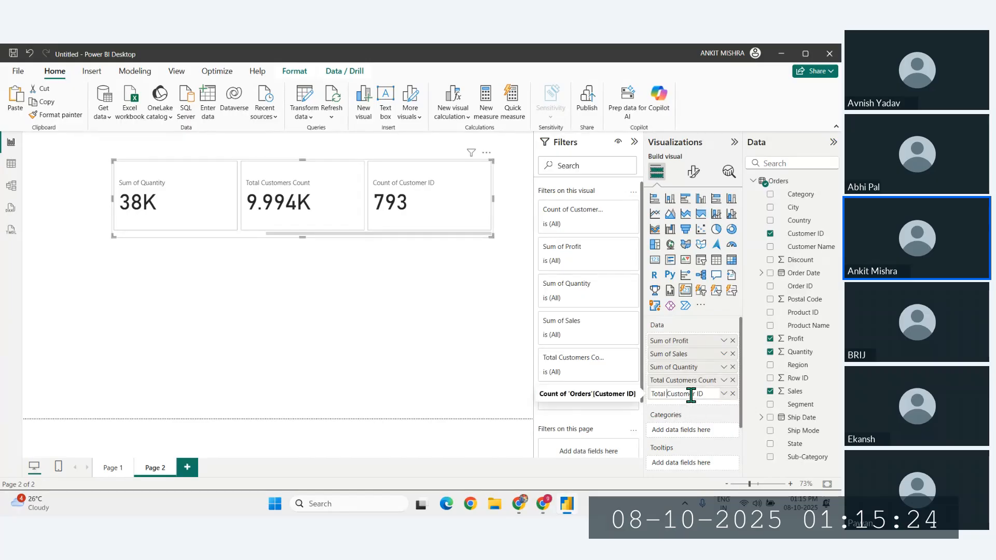
{"action": "type", "text": "unique"}
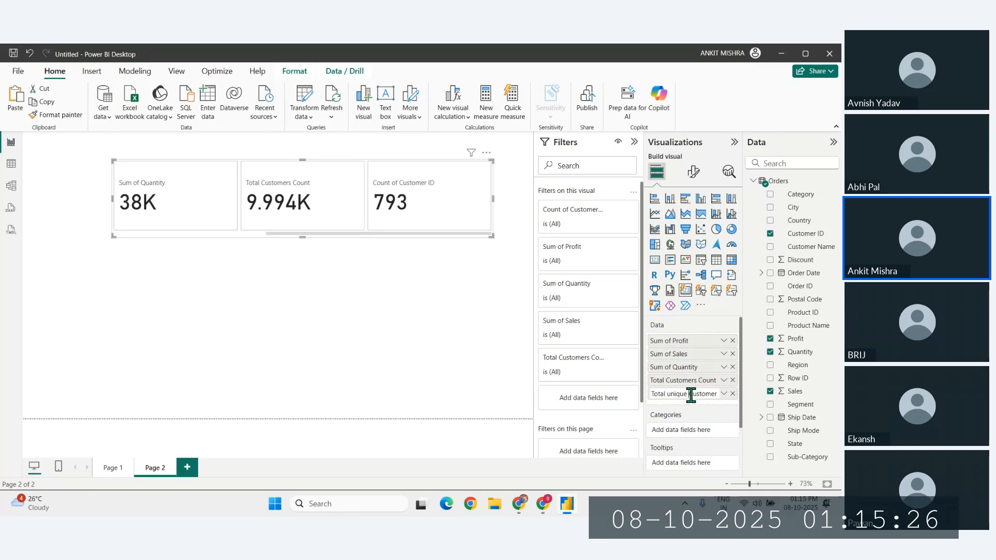
{"action": "key", "text": "BackSpace"}
{"action": "key", "text": "BackSpace"}
{"action": "key", "text": "BackSpace"}
{"action": "key", "text": "BackSpace"}
{"action": "key", "text": "BackSpace"}
{"action": "key", "text": "BackSpace"}
{"action": "key", "text": "BackSpace"}
{"action": "type", "text": "Distinct"}
{"action": "key", "text": "Return"}
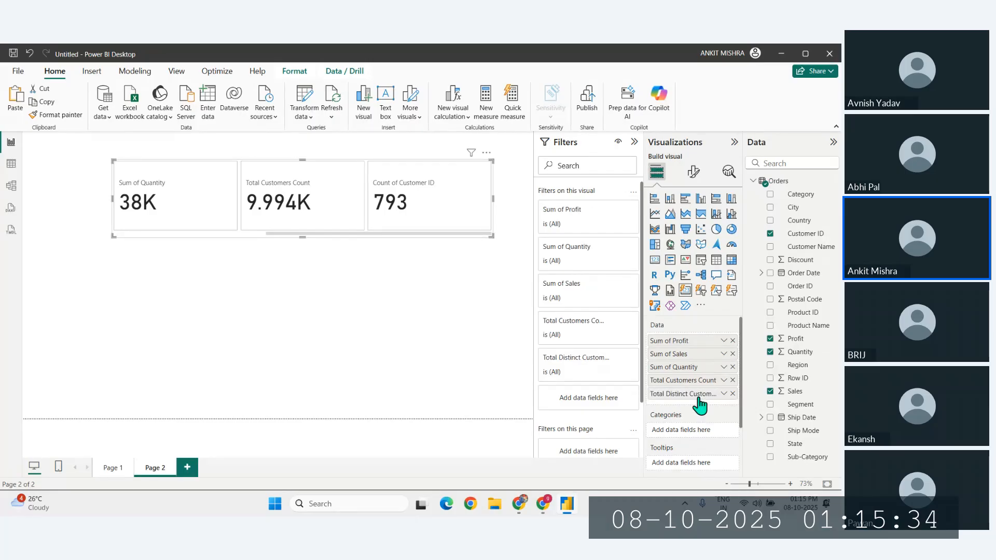
Review the renamed values and move the multi-value card to the upper-left corner of the report page.
{"action": "scroll", "coordinate": [355, 190], "scroll_direction": "up", "scroll_amount": 5}
{"action": "scroll", "coordinate": [363, 204], "scroll_direction": "down", "scroll_amount": 3}
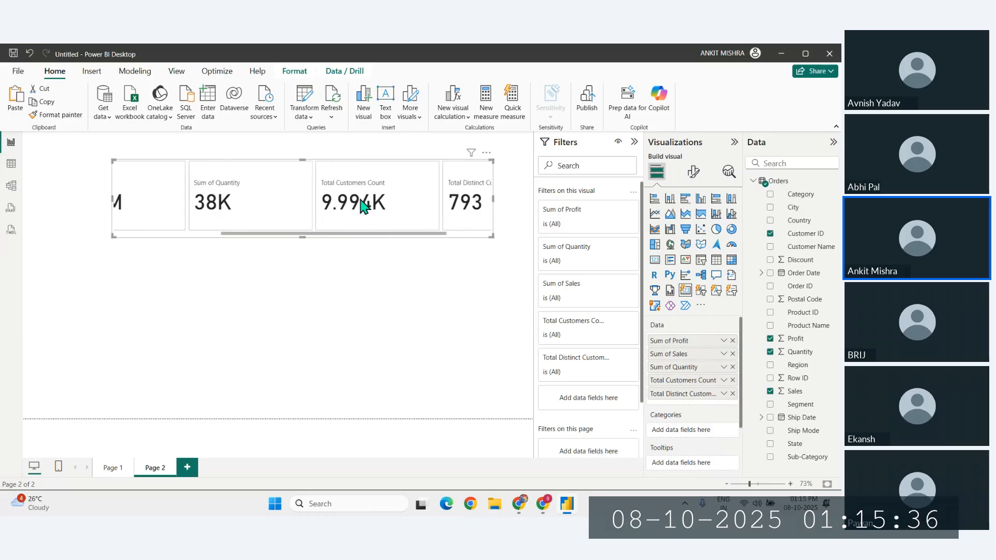
{"action": "scroll", "coordinate": [363, 205], "scroll_direction": "up", "scroll_amount": 3}
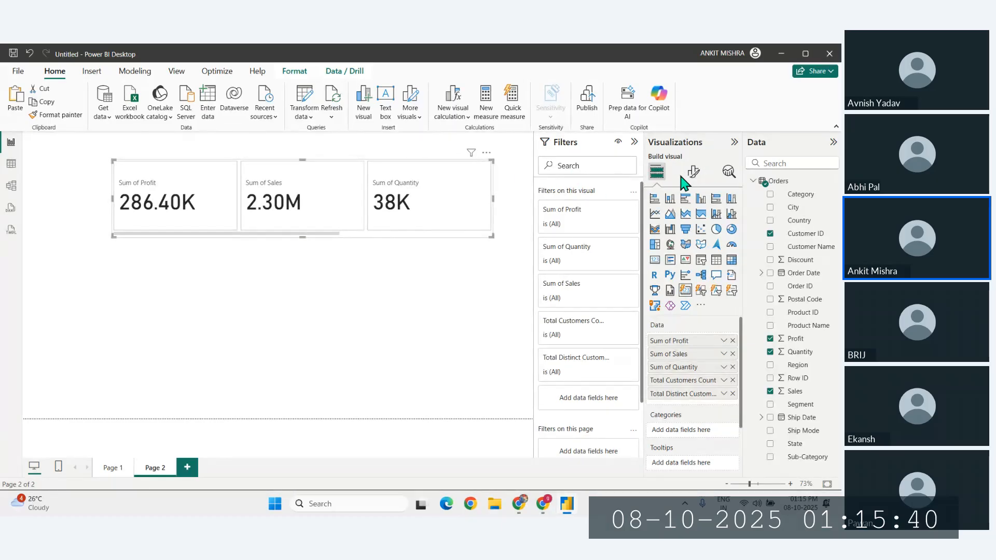
{"action": "left_click_drag", "start_coordinate": [437, 158], "coordinate": [295, 198]}
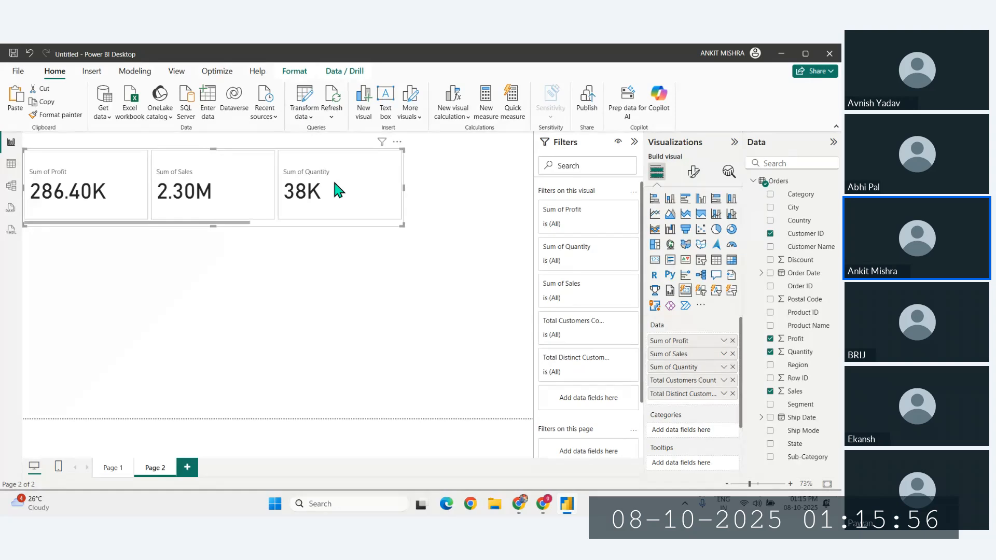
Look through the multi-value card's values from Sum of Profit to Total Distinct Customer Count.
{"action": "scroll", "coordinate": [335, 184], "scroll_direction": "right", "scroll_amount": 3}
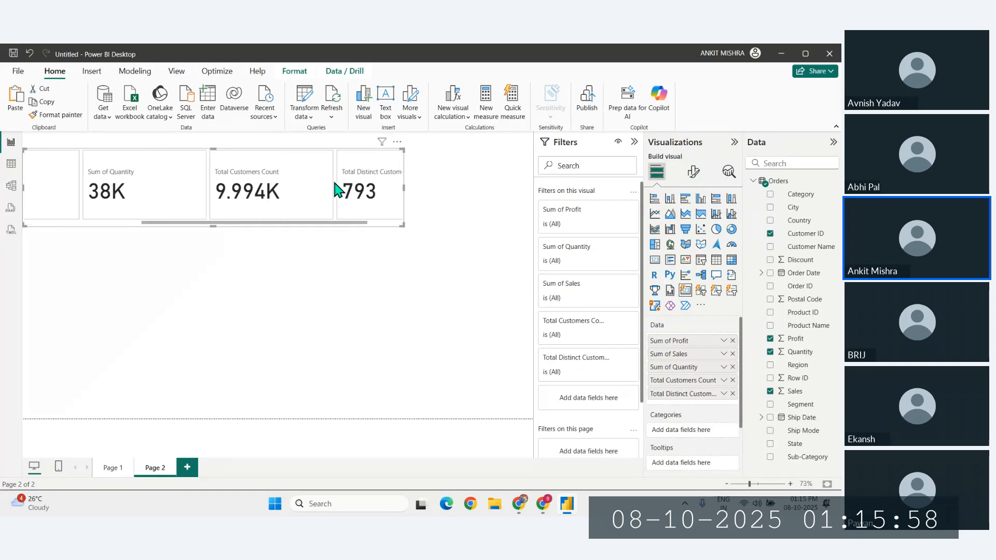
{"action": "scroll", "coordinate": [336, 191], "scroll_direction": "left", "scroll_amount": 3}
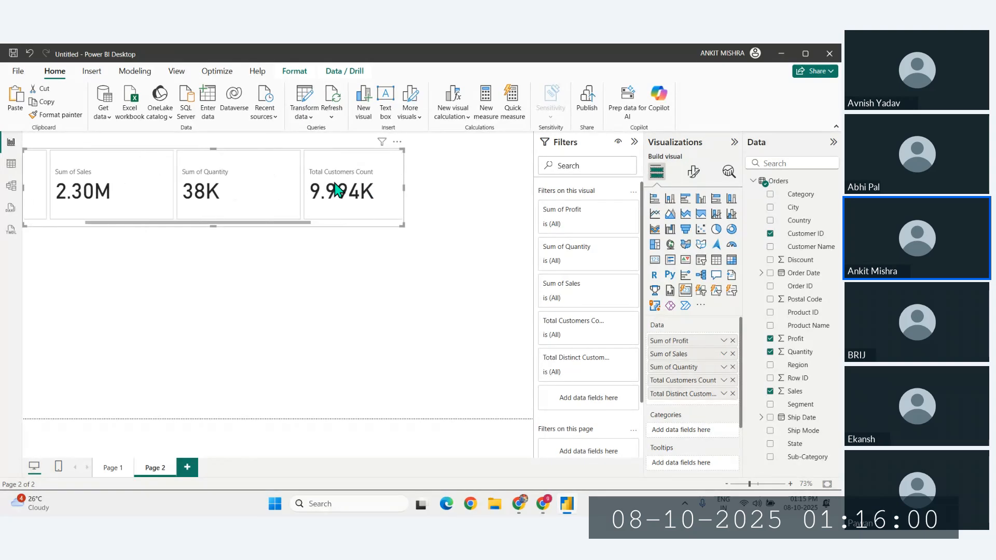
{"action": "scroll", "coordinate": [339, 191], "scroll_direction": "right", "scroll_amount": 3}
{"action": "scroll", "coordinate": [338, 191], "scroll_direction": "left", "scroll_amount": 3}
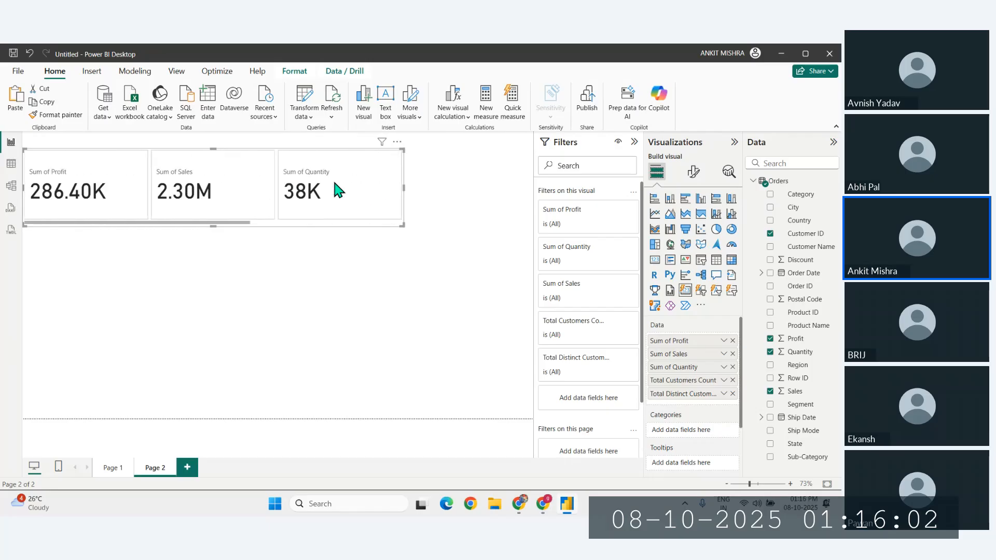
{"action": "scroll", "coordinate": [339, 191], "scroll_direction": "right", "scroll_amount": 3}
{"action": "scroll", "coordinate": [338, 191], "scroll_direction": "left", "scroll_amount": 3}
{"action": "scroll", "coordinate": [338, 191], "scroll_direction": "right", "scroll_amount": 3}
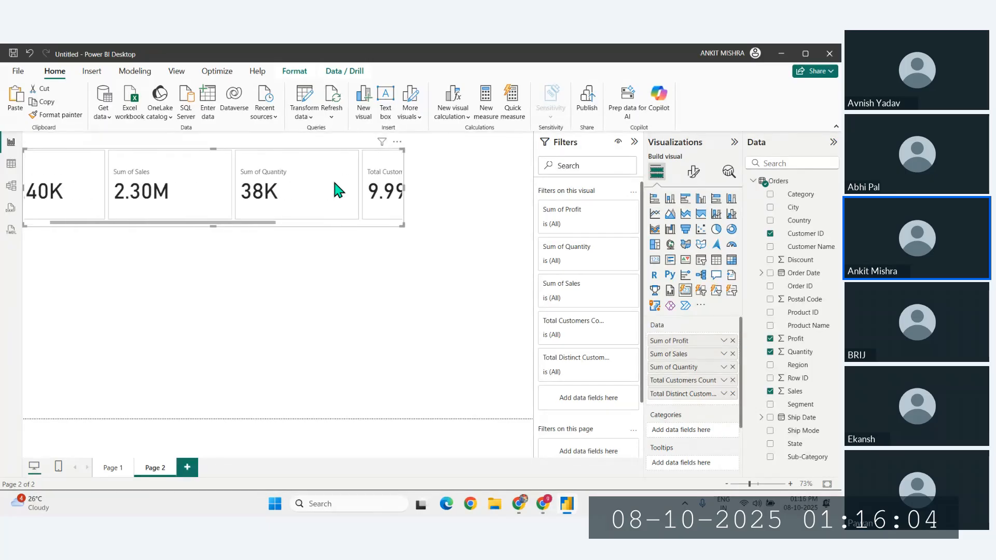
{"action": "scroll", "coordinate": [335, 183], "scroll_direction": "left", "scroll_amount": 3}
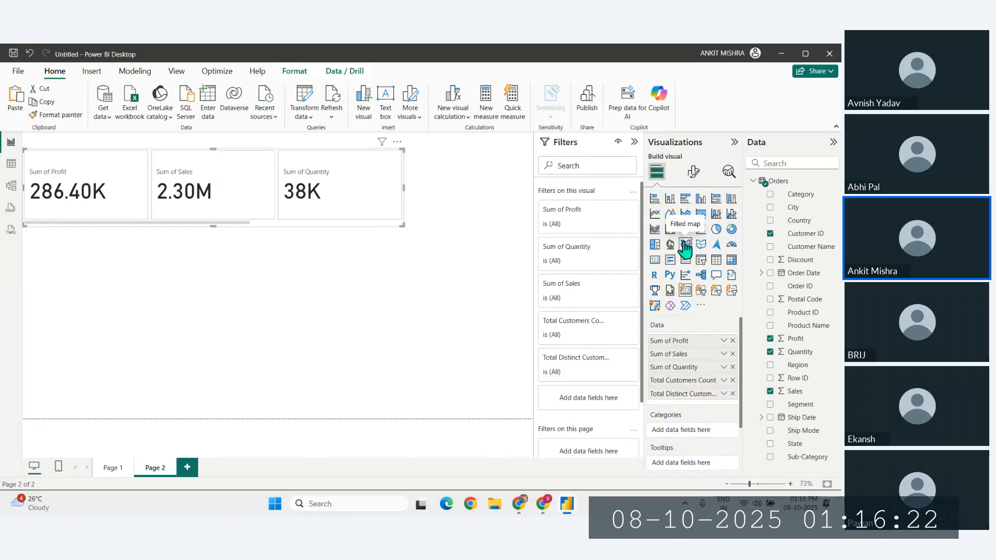
Open the multi-value card's formatting options and check which of its values fit in view at once.
{"action": "left_click", "coordinate": [694, 176]}
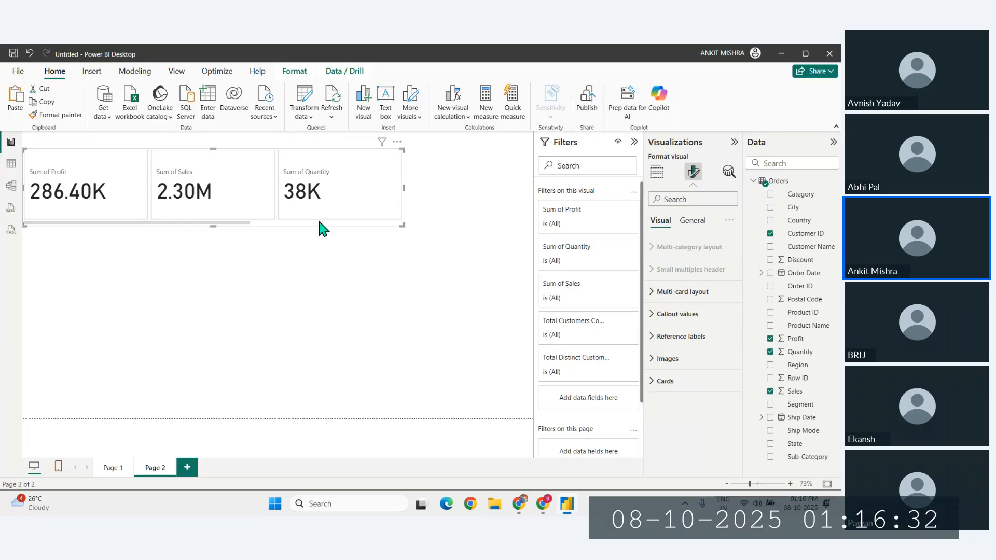
{"action": "scroll", "coordinate": [309, 196], "scroll_direction": "down", "scroll_amount": 3}
{"action": "scroll", "coordinate": [283, 198], "scroll_direction": "up", "scroll_amount": 3}
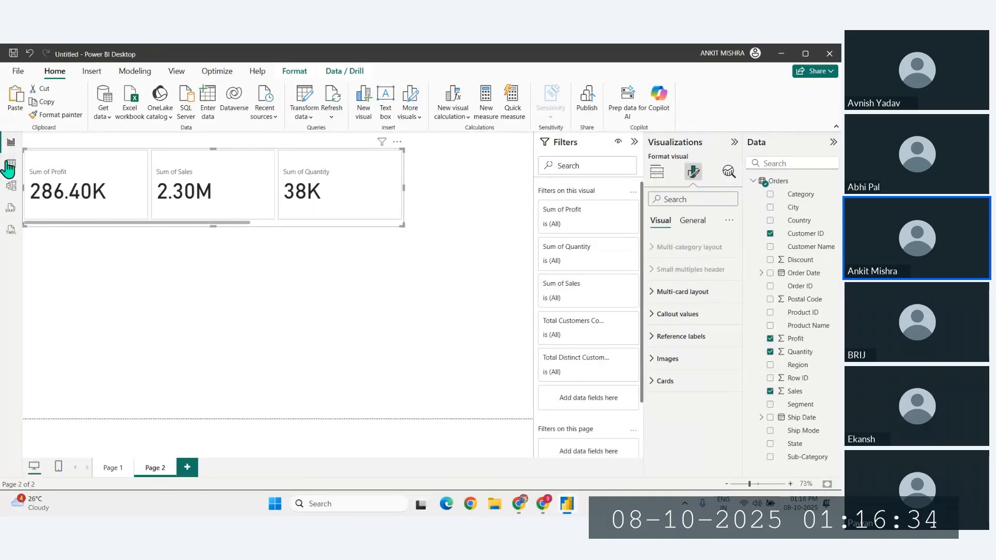
{"action": "scroll", "coordinate": [214, 193], "scroll_direction": "down", "scroll_amount": 3}
{"action": "scroll", "coordinate": [214, 193], "scroll_direction": "up", "scroll_amount": 3}
{"action": "scroll", "coordinate": [217, 196], "scroll_direction": "down", "scroll_amount": 3}
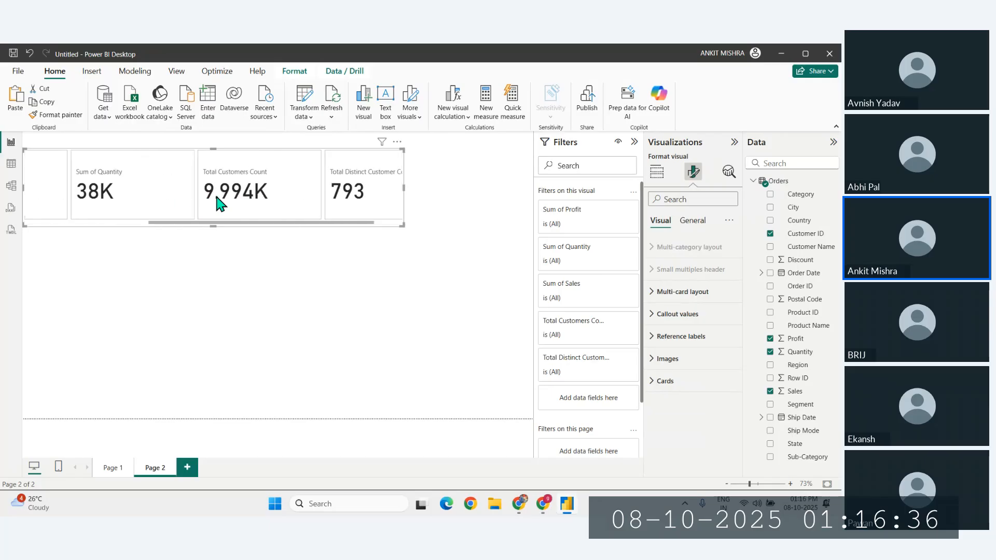
{"action": "scroll", "coordinate": [221, 204], "scroll_direction": "up", "scroll_amount": 3}
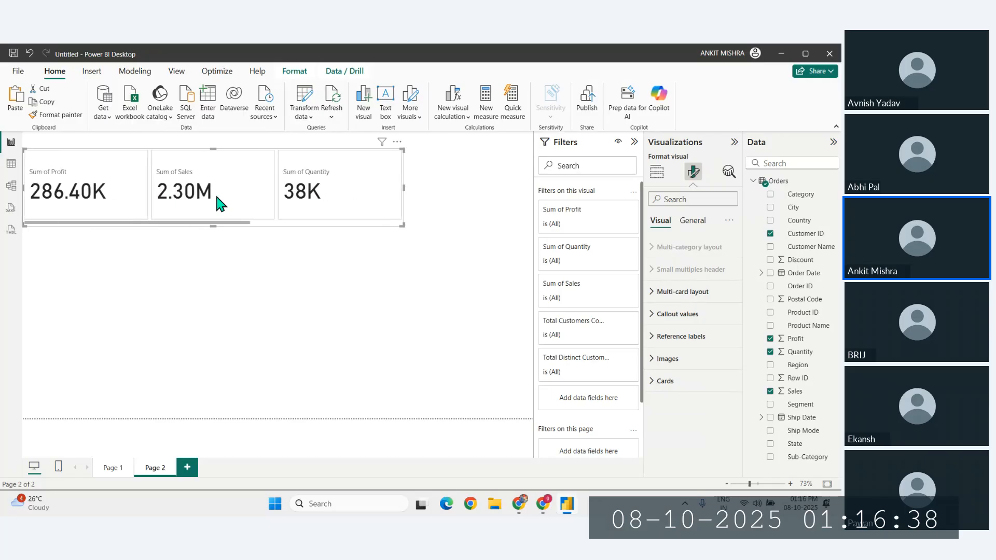
{"action": "scroll", "coordinate": [218, 202], "scroll_direction": "down", "scroll_amount": 3}
{"action": "scroll", "coordinate": [220, 200], "scroll_direction": "up", "scroll_amount": 3}
{"action": "scroll", "coordinate": [347, 197], "scroll_direction": "down", "scroll_amount": 1}
{"action": "scroll", "coordinate": [333, 200], "scroll_direction": "down", "scroll_amount": 2}
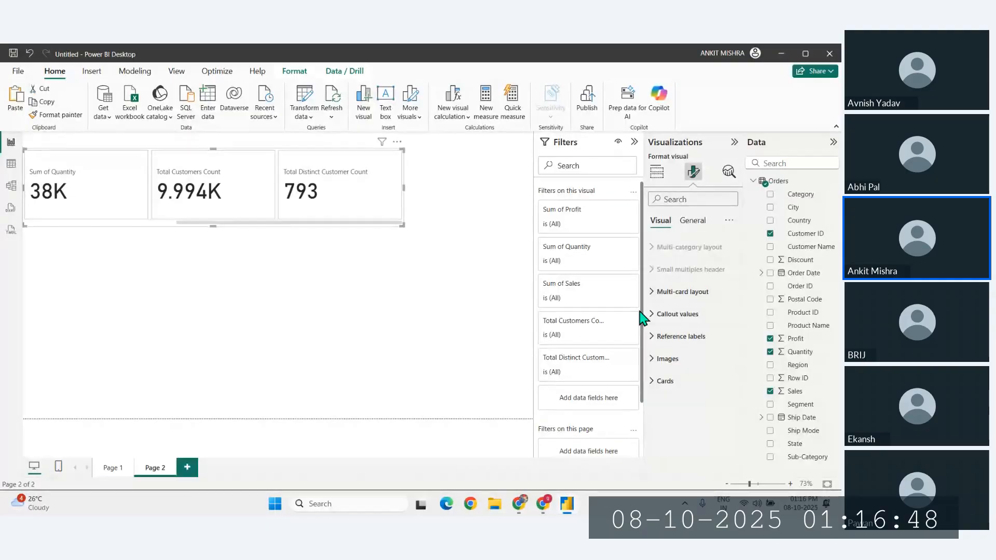
Set the multi-card layout's maximum cards shown to 5, and make the visual wider and slightly shorter.
{"action": "left_click", "coordinate": [656, 297]}
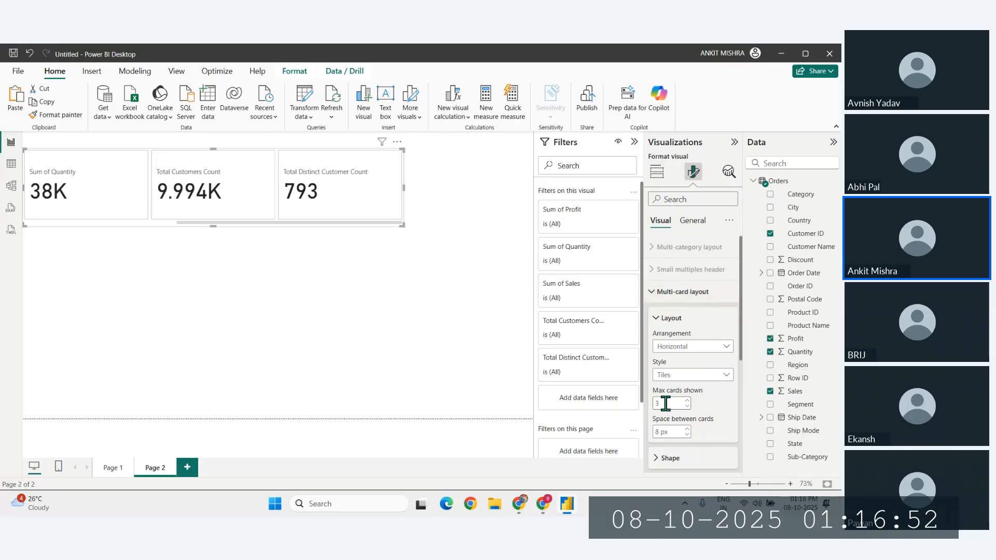
{"action": "type", "text": "5"}
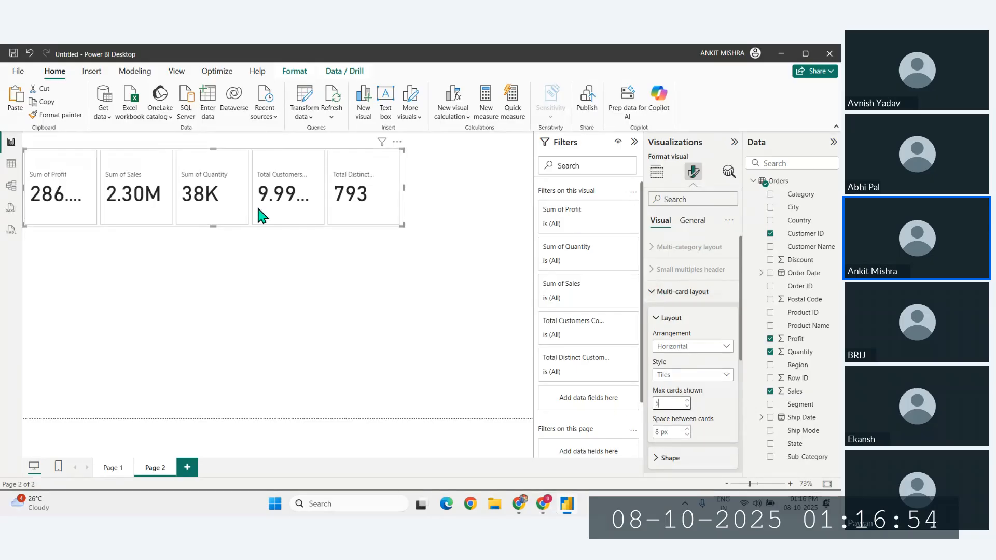
{"action": "left_click_drag", "start_coordinate": [402, 226], "coordinate": [514, 205]}
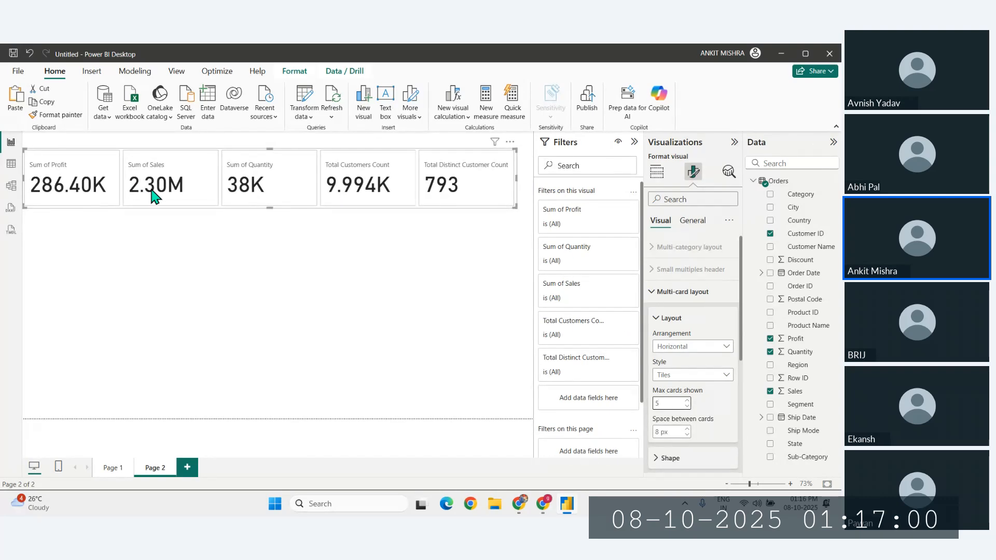
Set the font size of the multi-value card's callout values to 25 for all series.
{"action": "scroll", "coordinate": [675, 371], "scroll_direction": "down", "scroll_amount": 1}
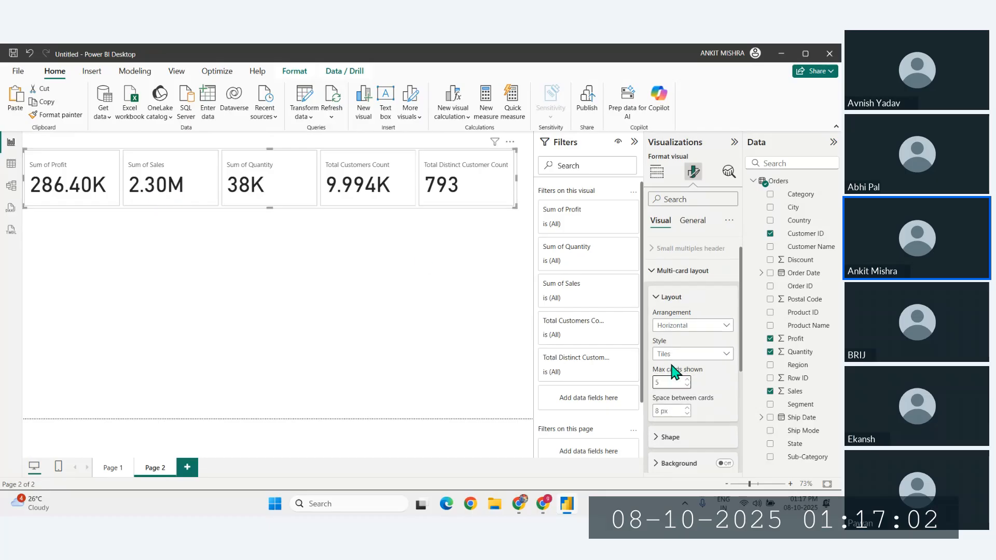
{"action": "scroll", "coordinate": [674, 371], "scroll_direction": "down", "scroll_amount": 3}
{"action": "scroll", "coordinate": [693, 384], "scroll_direction": "up", "scroll_amount": 3}
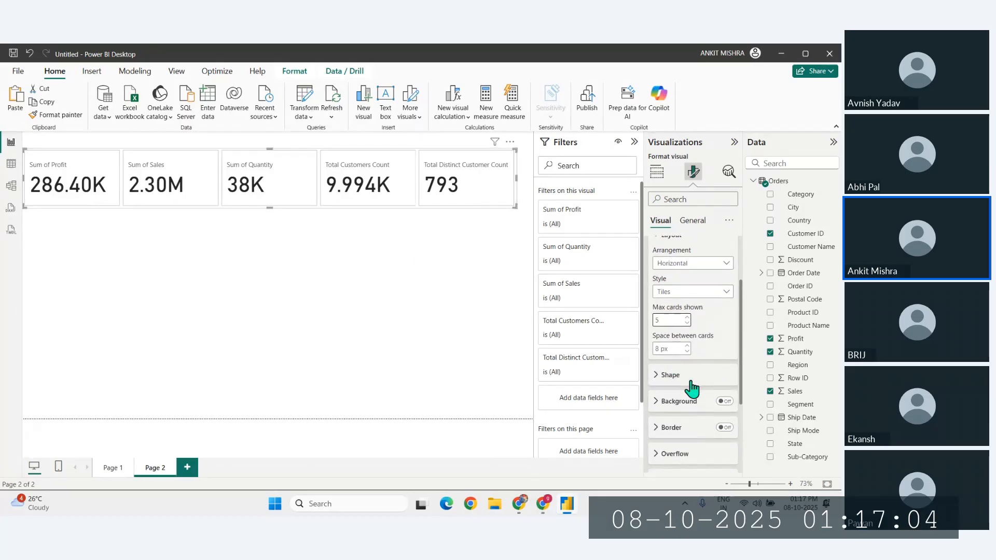
{"action": "left_click", "coordinate": [649, 276]}
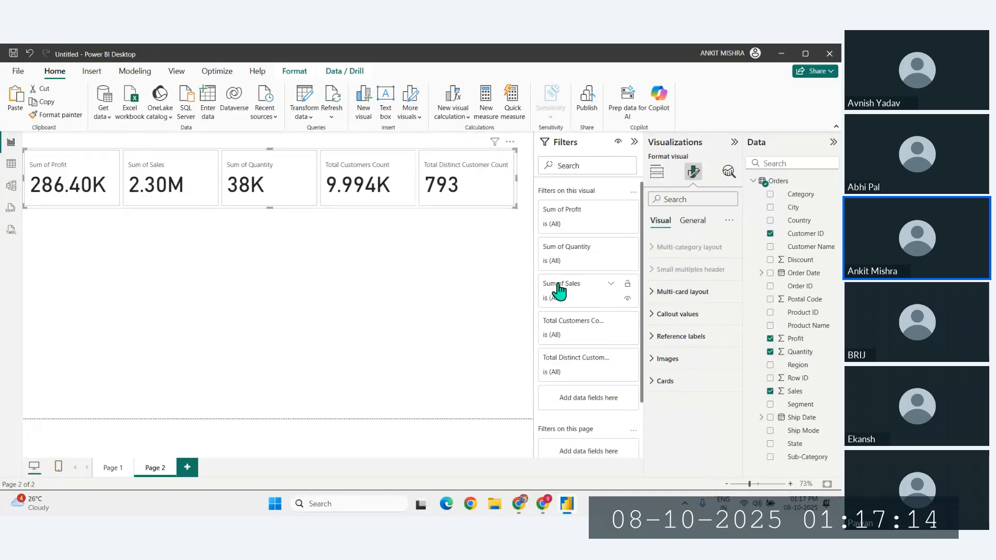
{"action": "left_click", "coordinate": [676, 314]}
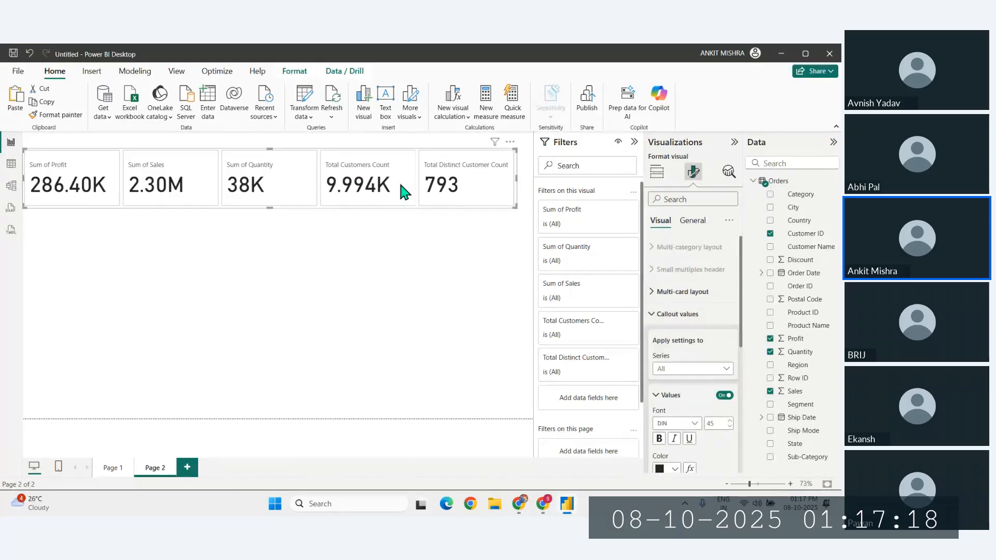
{"action": "left_click", "coordinate": [721, 423]}
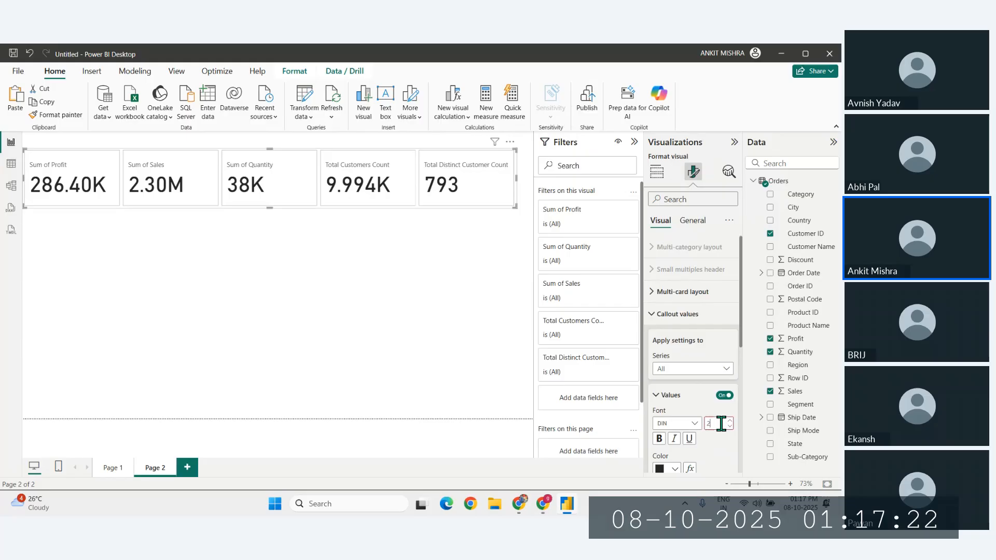
{"action": "type", "text": "25"}
{"action": "key", "text": "Return"}
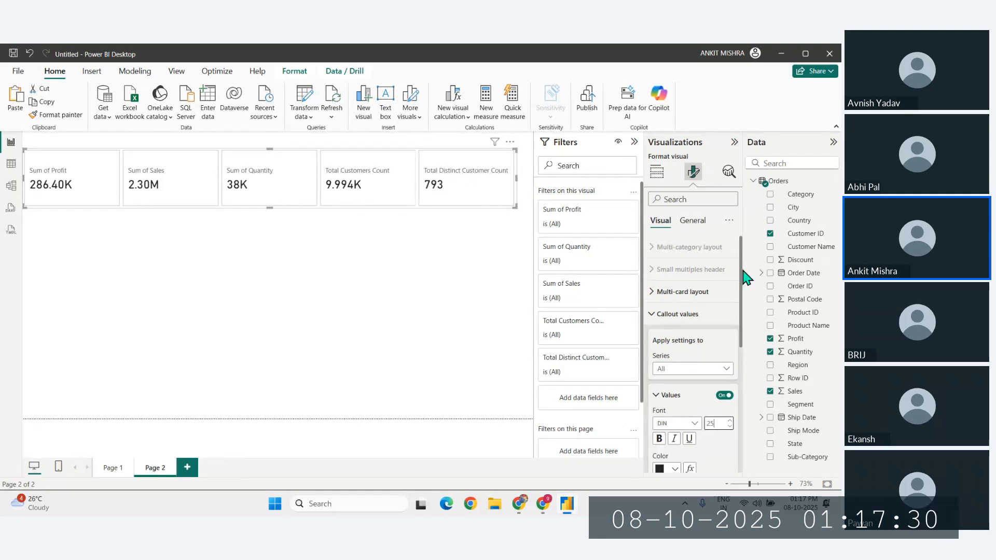
Open the label settings of the callout values and make the card labels bold.
{"action": "left_click", "coordinate": [666, 314]}
{"action": "left_click", "coordinate": [675, 314]}
{"action": "scroll", "coordinate": [675, 400], "scroll_direction": "down", "scroll_amount": 5}
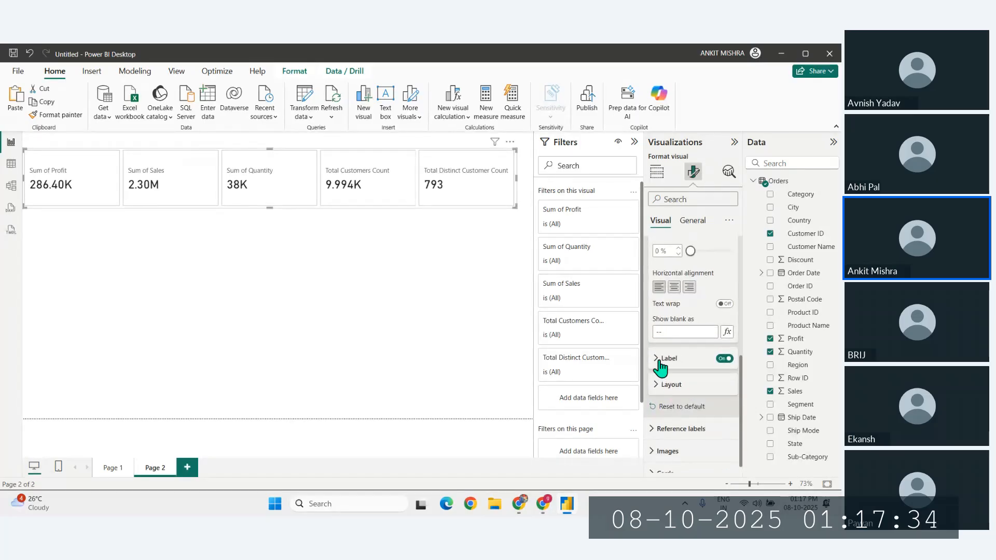
{"action": "left_click", "coordinate": [660, 363]}
{"action": "scroll", "coordinate": [716, 436], "scroll_direction": "down", "scroll_amount": 3}
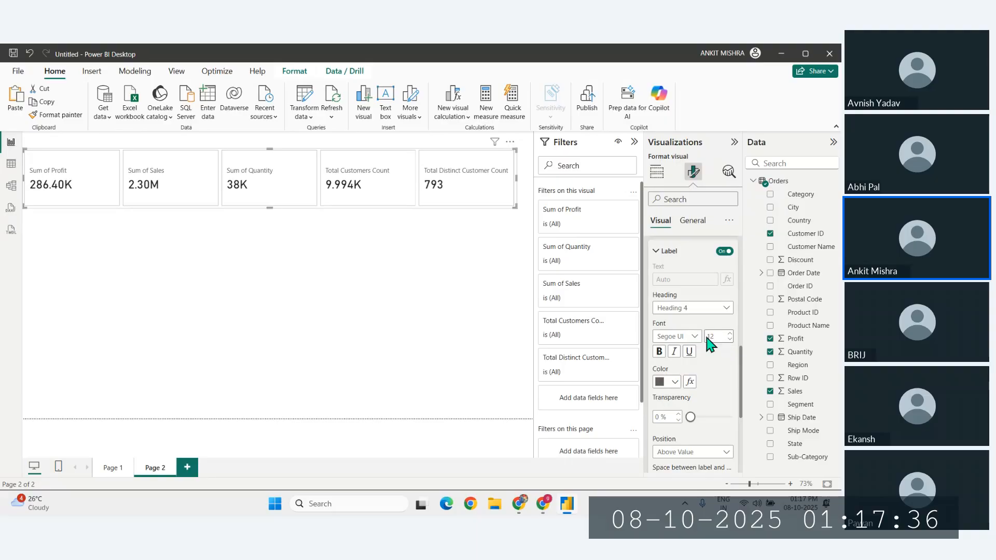
{"action": "left_click", "coordinate": [710, 337]}
{"action": "left_click", "coordinate": [659, 351]}
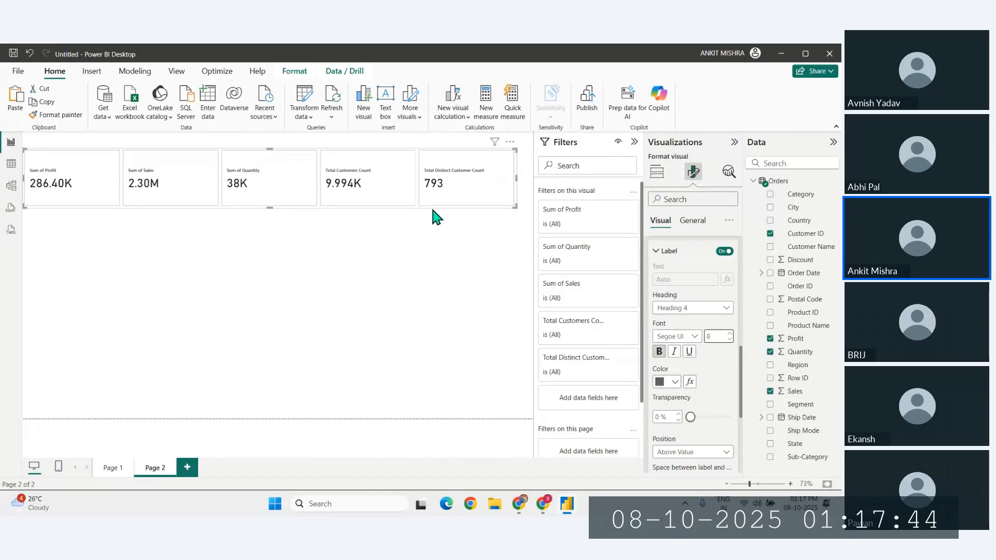
Try label font sizes of 20 and 29 on the card, and return the size to 12.
{"action": "key", "text": "BackSpace"}
{"action": "type", "text": "20"}
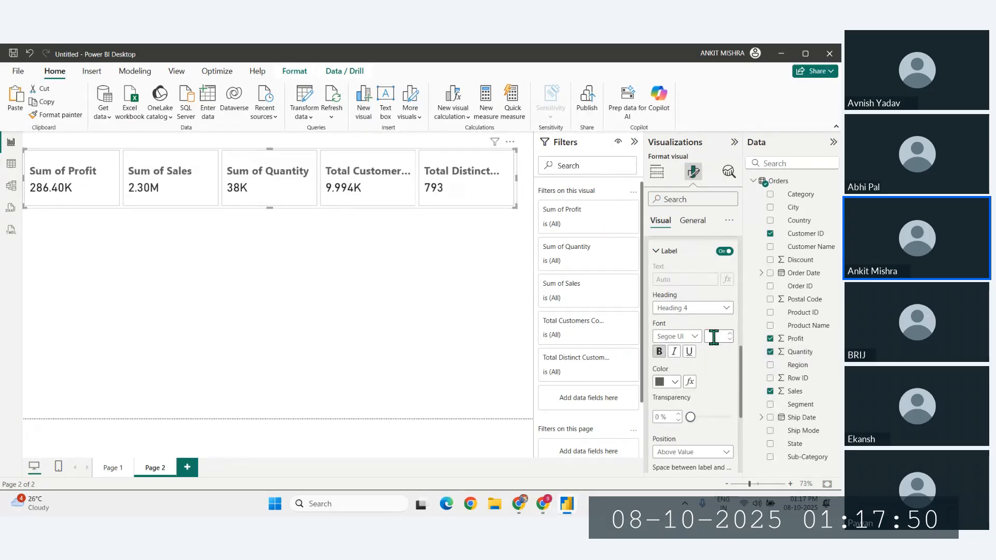
{"action": "type", "text": "29"}
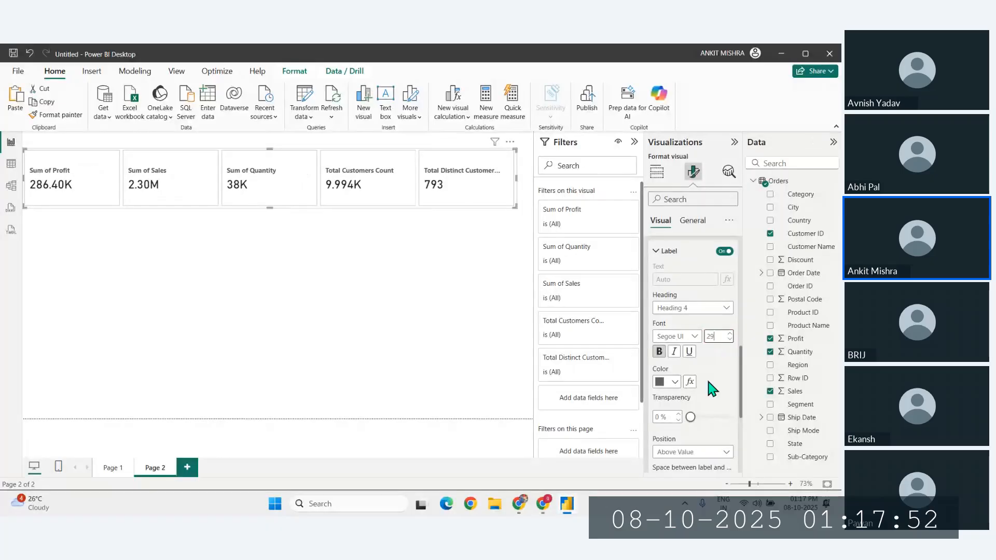
{"action": "scroll", "coordinate": [702, 380], "scroll_direction": "up", "scroll_amount": 10}
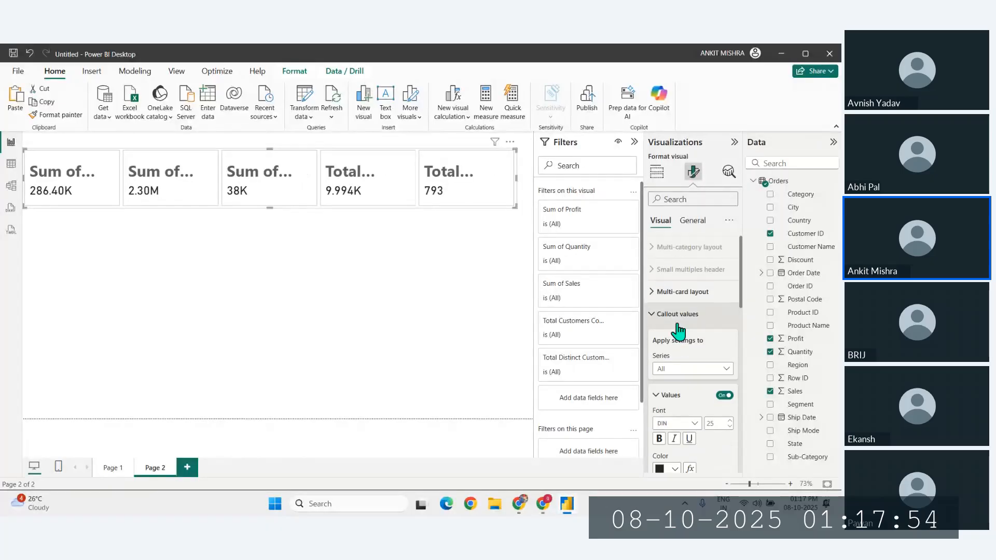
{"action": "scroll", "coordinate": [690, 383], "scroll_direction": "down", "scroll_amount": 5}
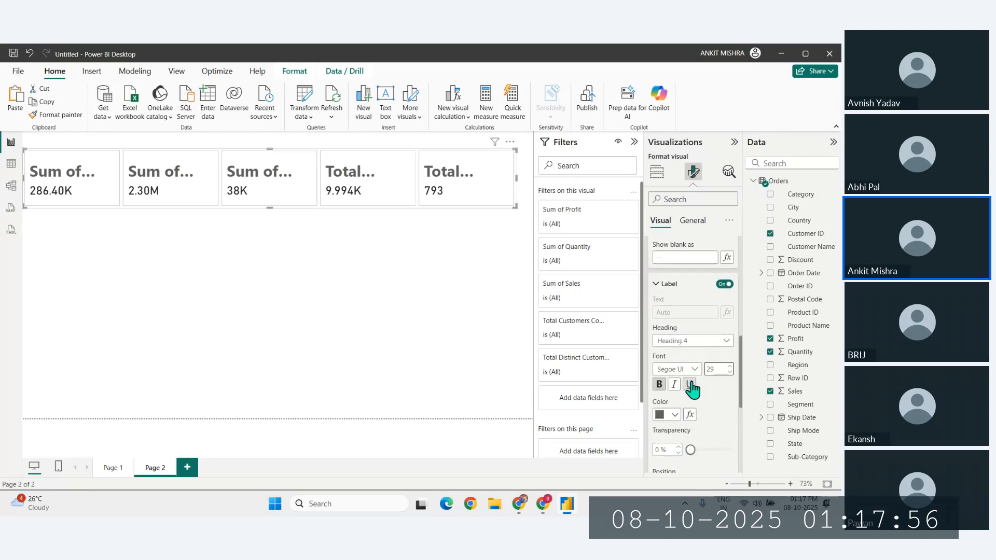
{"action": "key", "text": "BackSpace"}
{"action": "key", "text": "BackSpace"}
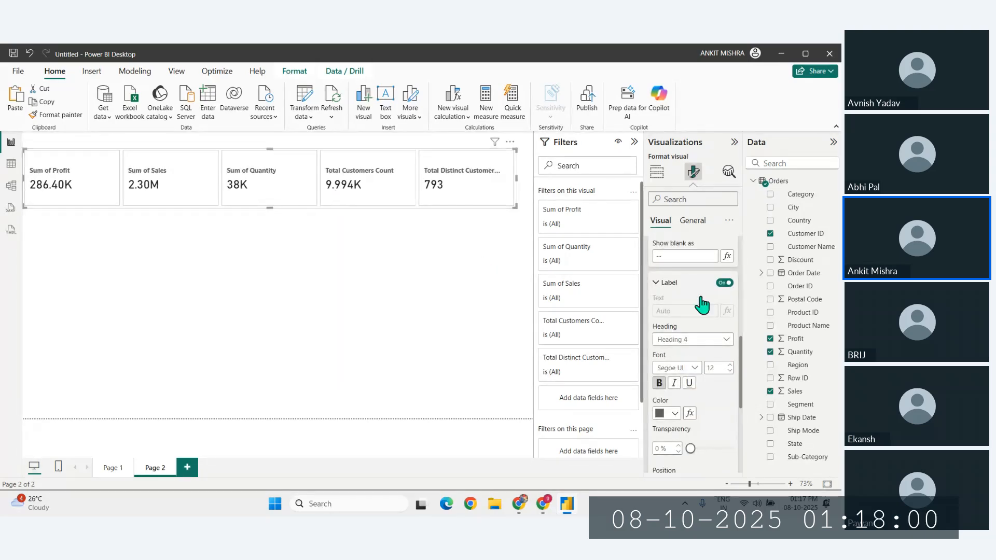
Center the callout values horizontally and make the multi-value card slightly taller.
{"action": "scroll", "coordinate": [695, 373], "scroll_direction": "up", "scroll_amount": 4}
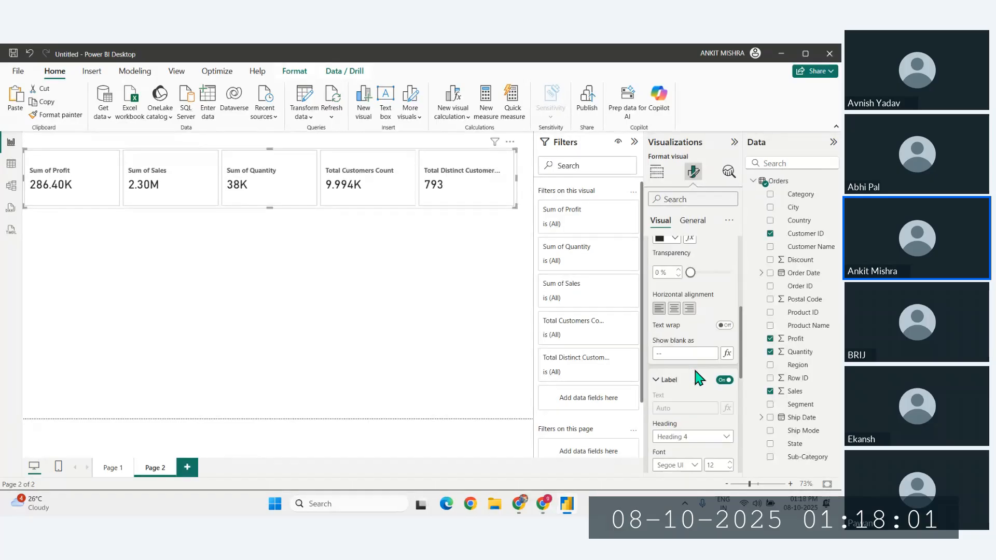
{"action": "left_click", "coordinate": [673, 316]}
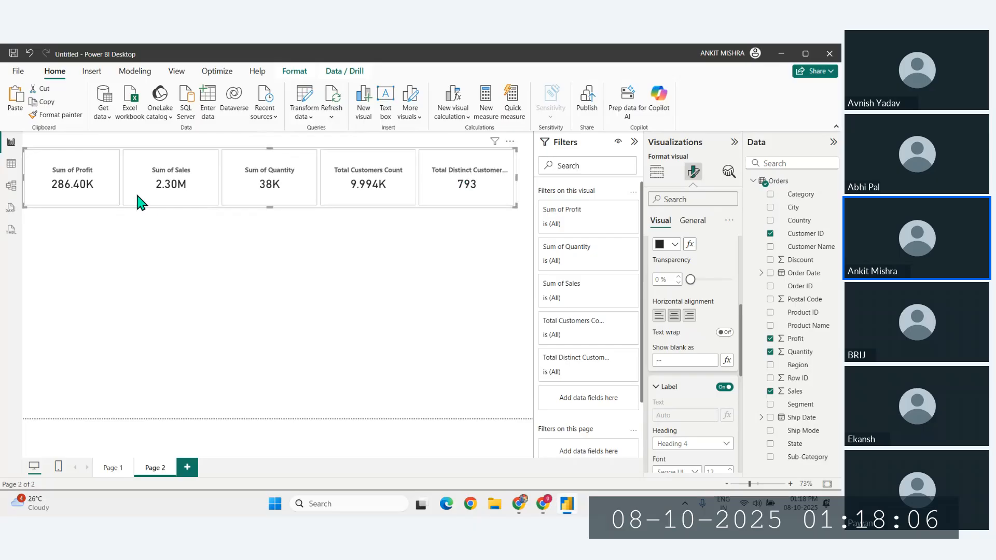
{"action": "left_click_drag", "start_coordinate": [270, 207], "coordinate": [273, 210]}
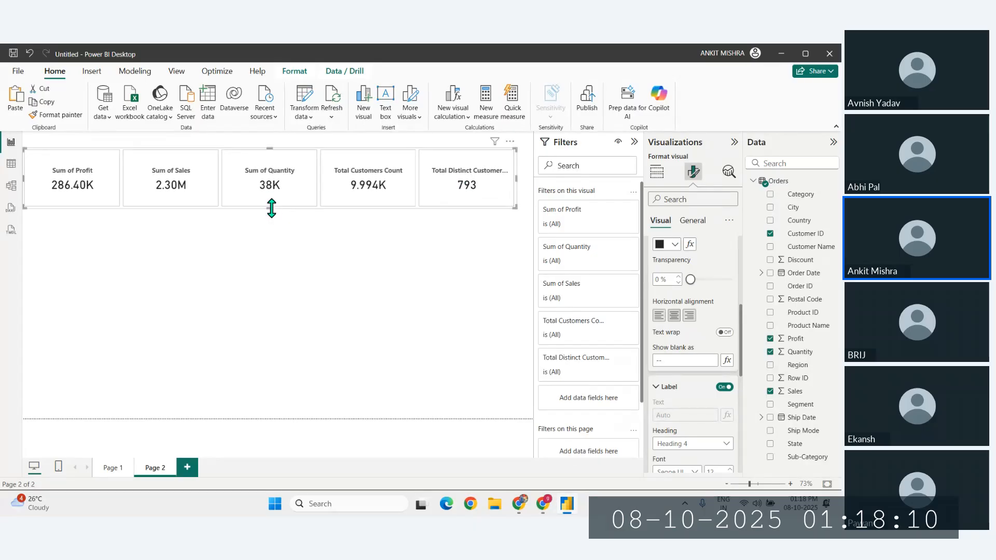
{"action": "scroll", "coordinate": [685, 317], "scroll_direction": "up", "scroll_amount": 5}
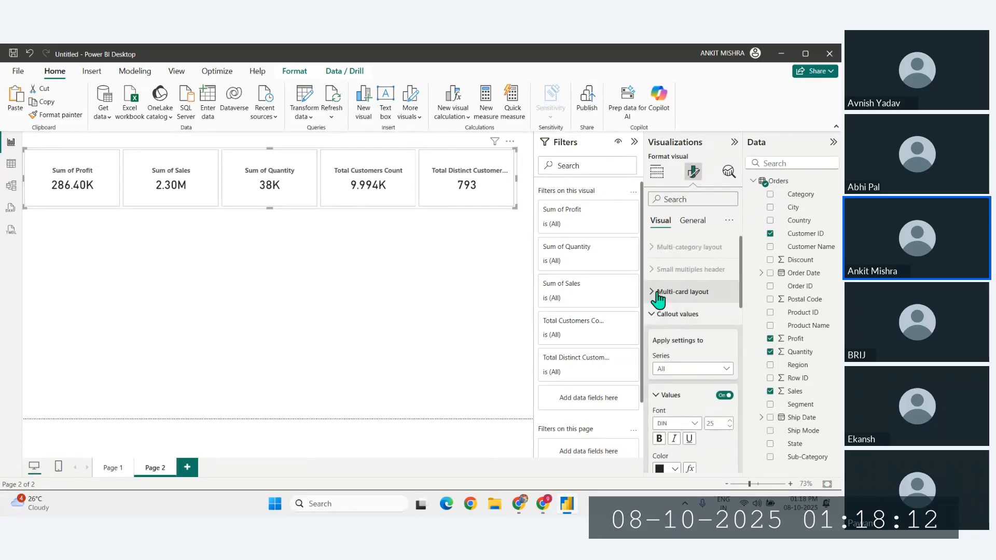
{"action": "left_click", "coordinate": [661, 292]}
{"action": "left_click", "coordinate": [662, 318]}
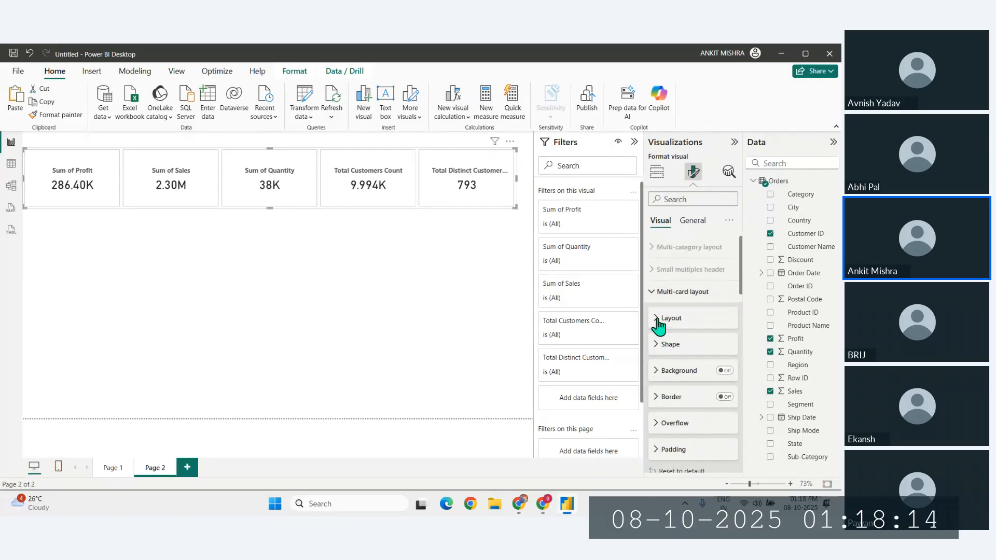
{"action": "left_click", "coordinate": [658, 294]}
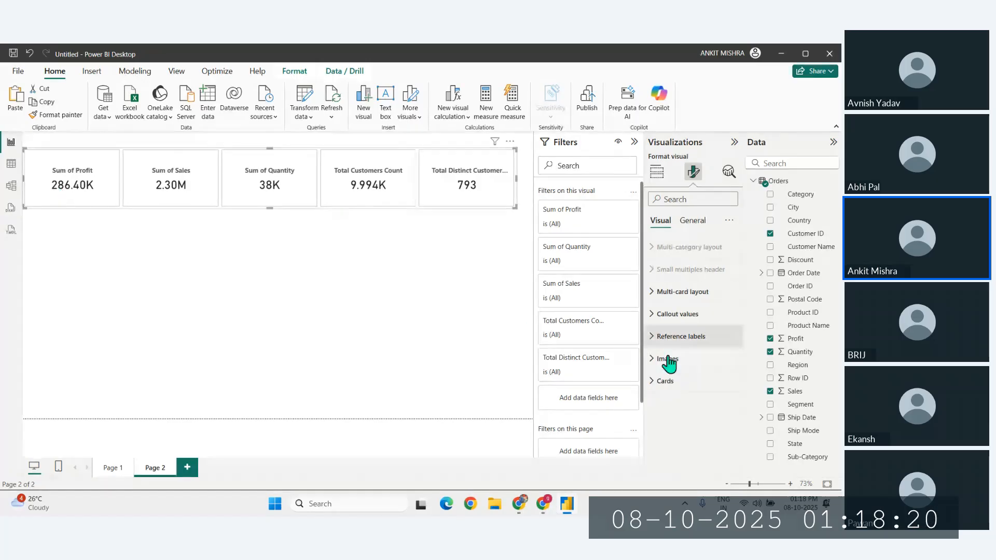
Rename the card's Sum of Profit value to Total Profit for this visual.
{"action": "left_click", "coordinate": [657, 172]}
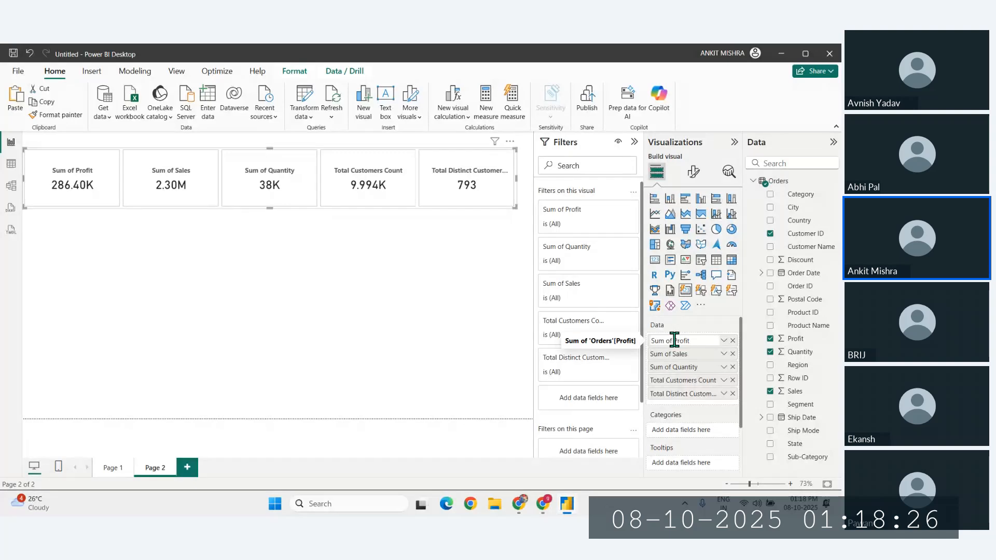
{"action": "left_click_drag", "start_coordinate": [674, 340], "coordinate": [588, 343]}
{"action": "key", "text": "BackSpace"}
{"action": "type", "text": "Total"}
{"action": "key", "text": "Return"}
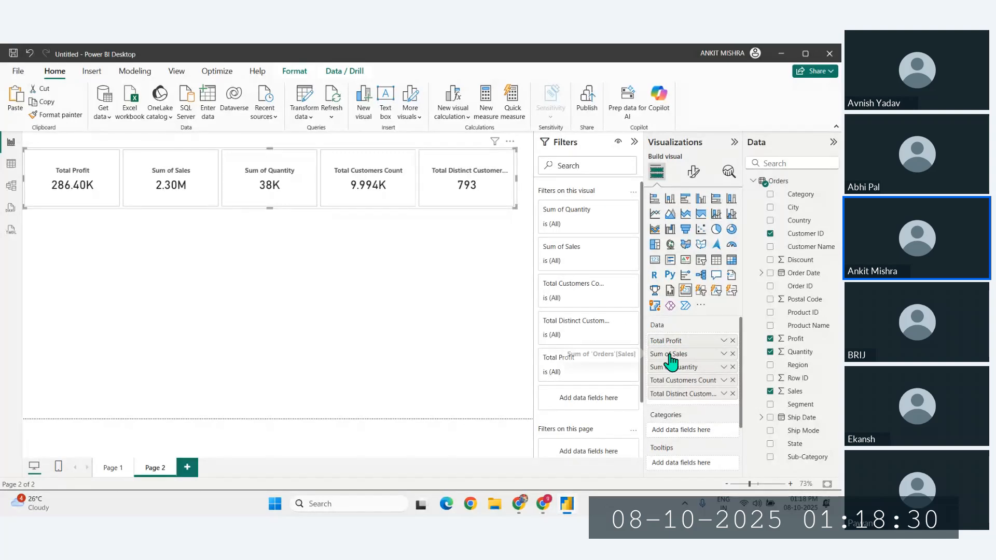
Rename the card's Sum of Sales value to Total Sales for this visual.
{"action": "double_click", "coordinate": [670, 358]}
{"action": "left_click_drag", "start_coordinate": [672, 355], "coordinate": [581, 355]}
{"action": "key", "text": "BackSpace"}
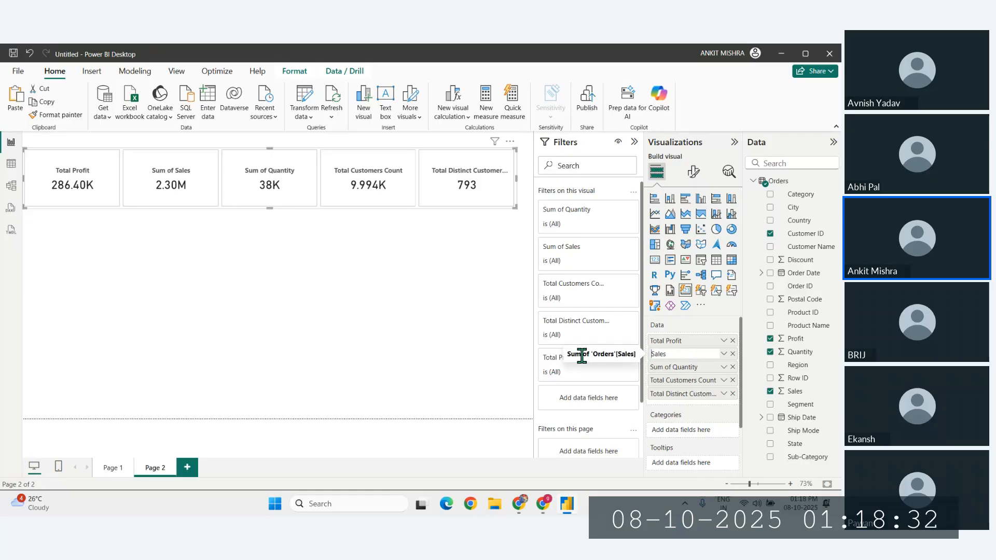
{"action": "type", "text": "Total"}
{"action": "key", "text": "Return"}
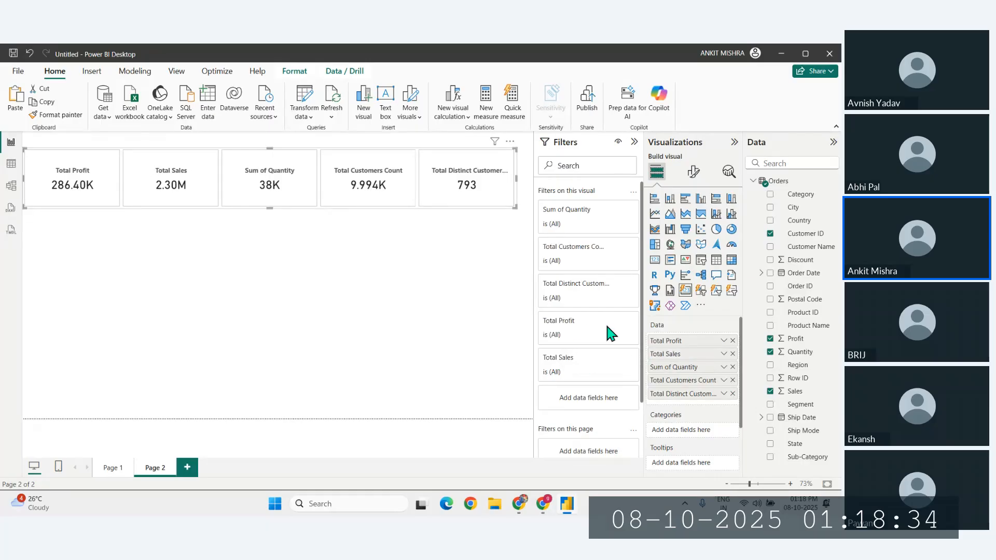
Turn on the card image for the Total Profit series and browse for a picture file in the Downloads folder.
{"action": "left_click", "coordinate": [695, 176]}
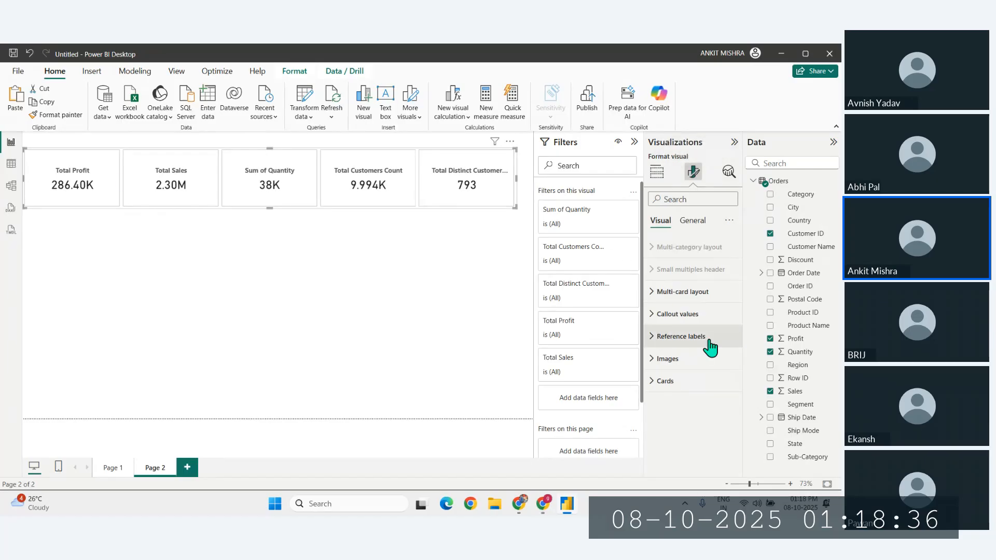
{"action": "right_click", "coordinate": [659, 363]}
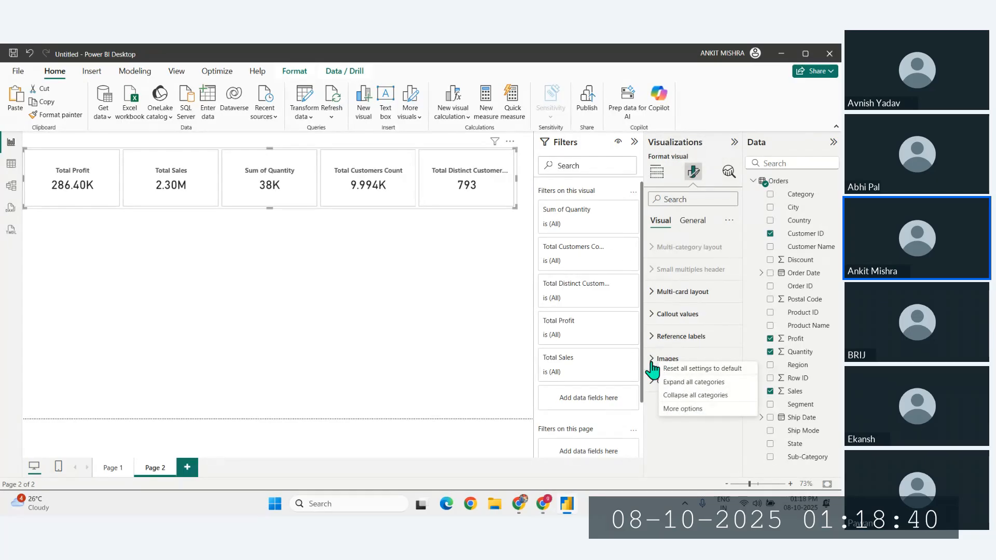
{"action": "left_click", "coordinate": [652, 361]}
{"action": "scroll", "coordinate": [669, 373], "scroll_direction": "down", "scroll_amount": 2}
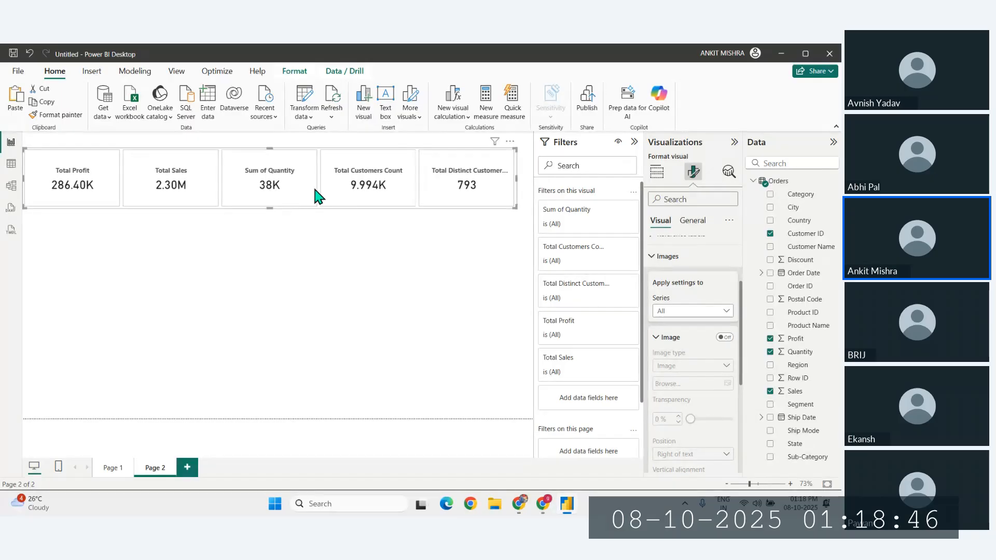
{"action": "left_click", "coordinate": [681, 311]}
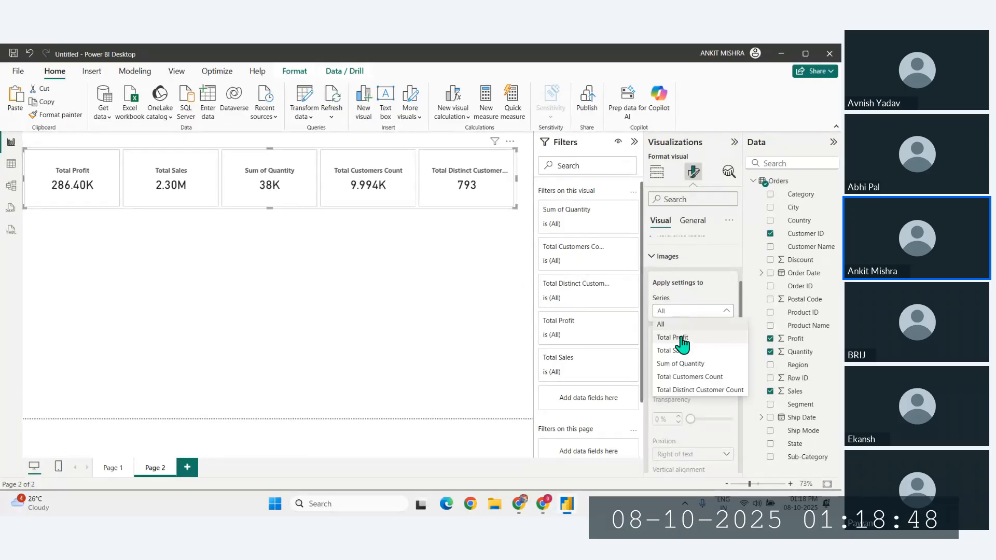
{"action": "left_click", "coordinate": [681, 340]}
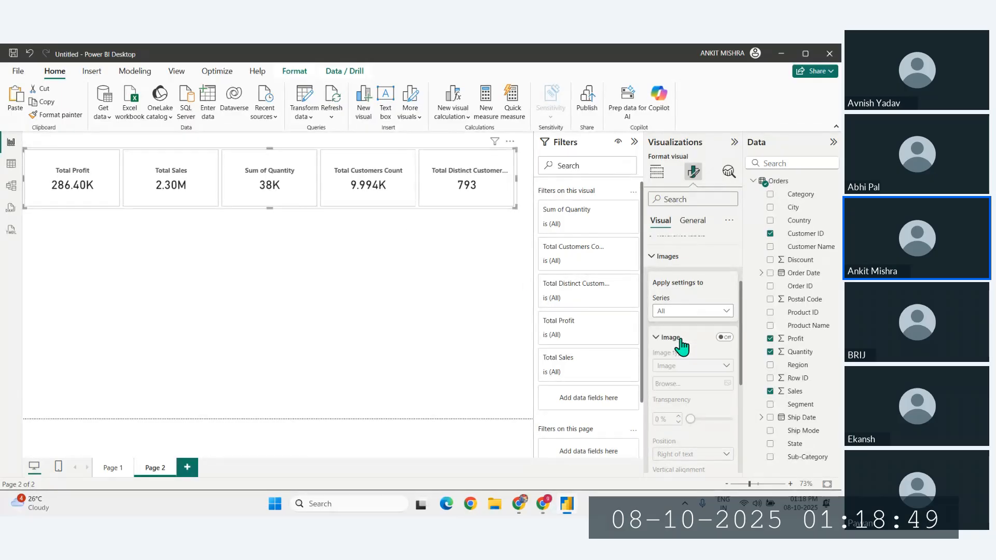
{"action": "left_click", "coordinate": [725, 338]}
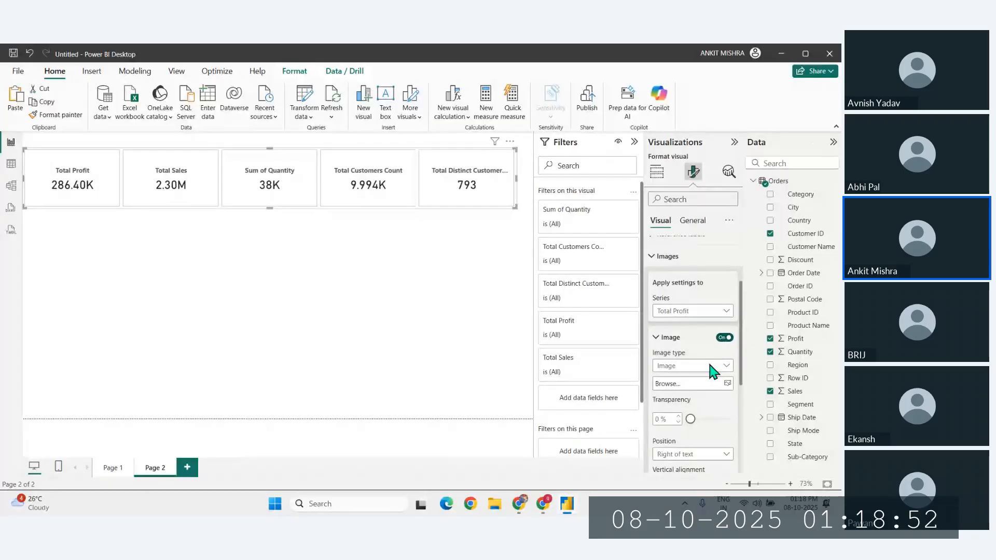
{"action": "left_click", "coordinate": [682, 385]}
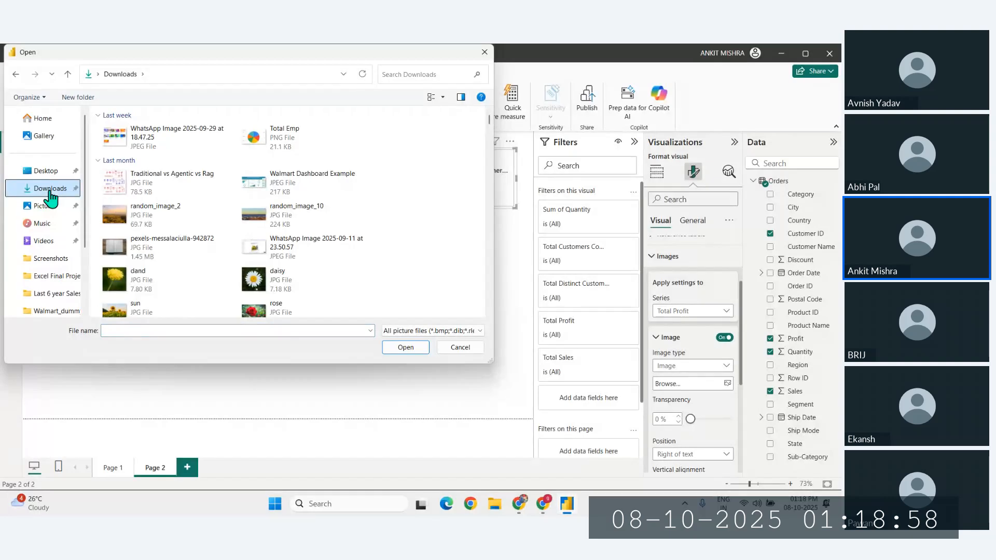
Switch to Chrome, search Google for "profit icon" in a new tab, and look through the image results.
{"action": "left_click", "coordinate": [519, 503]}
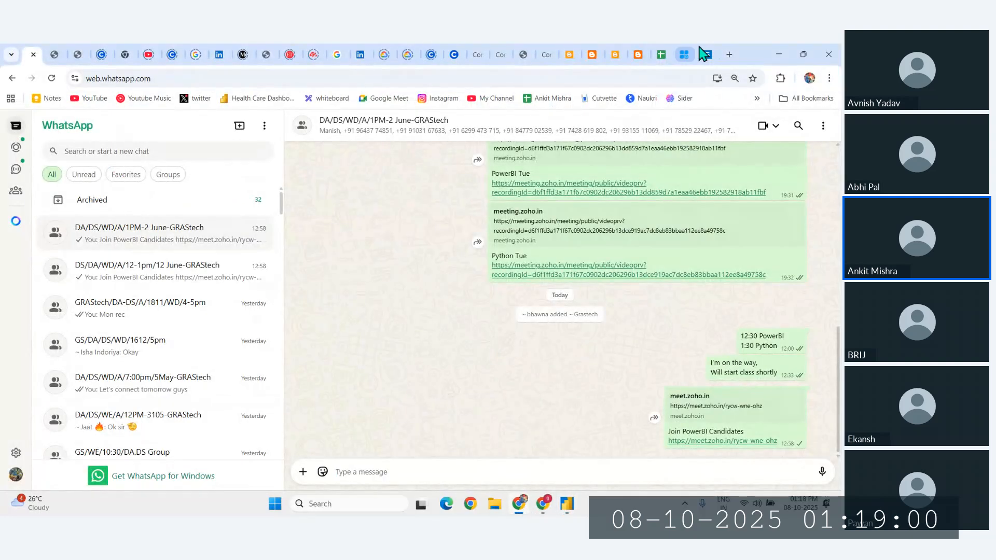
{"action": "left_click", "coordinate": [731, 55]}
{"action": "type", "text": "profit icon"}
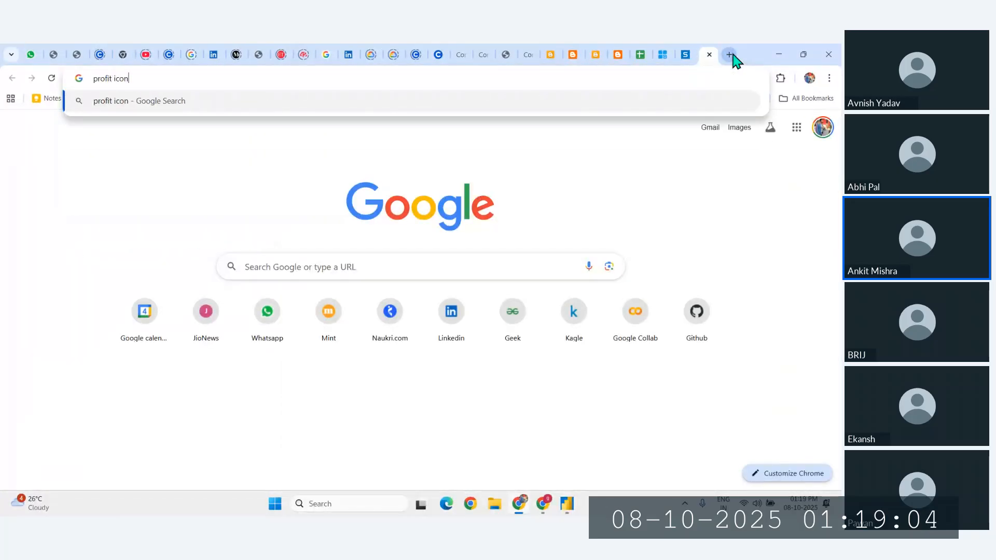
{"action": "key", "text": "Return"}
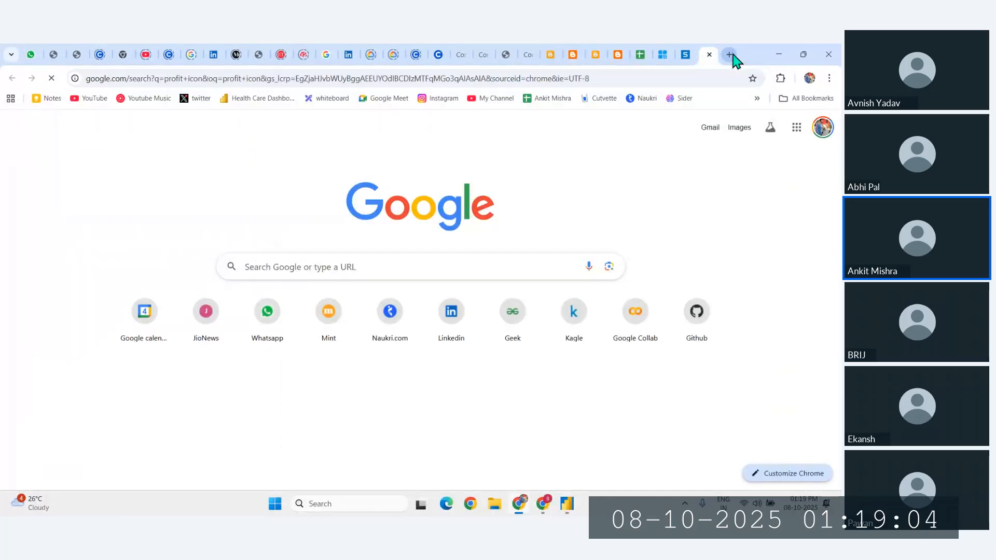
{"action": "scroll", "coordinate": [199, 246], "scroll_direction": "down", "scroll_amount": 2}
{"action": "scroll", "coordinate": [196, 244], "scroll_direction": "down", "scroll_amount": 3}
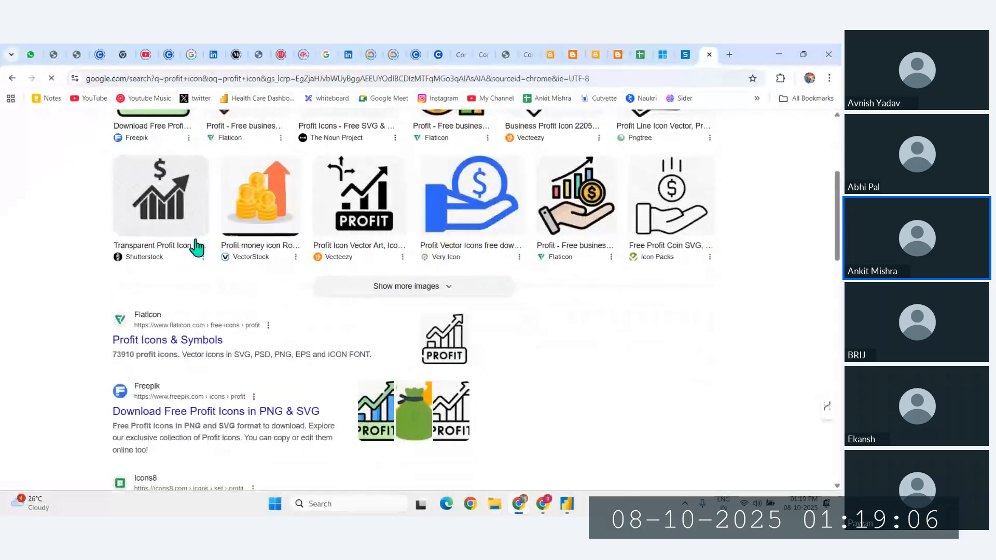
Open Flaticon's Profit Icons & Symbols page and download the green-and-blue PROFIT chart icon as a free PNG.
{"action": "left_click", "coordinate": [148, 315]}
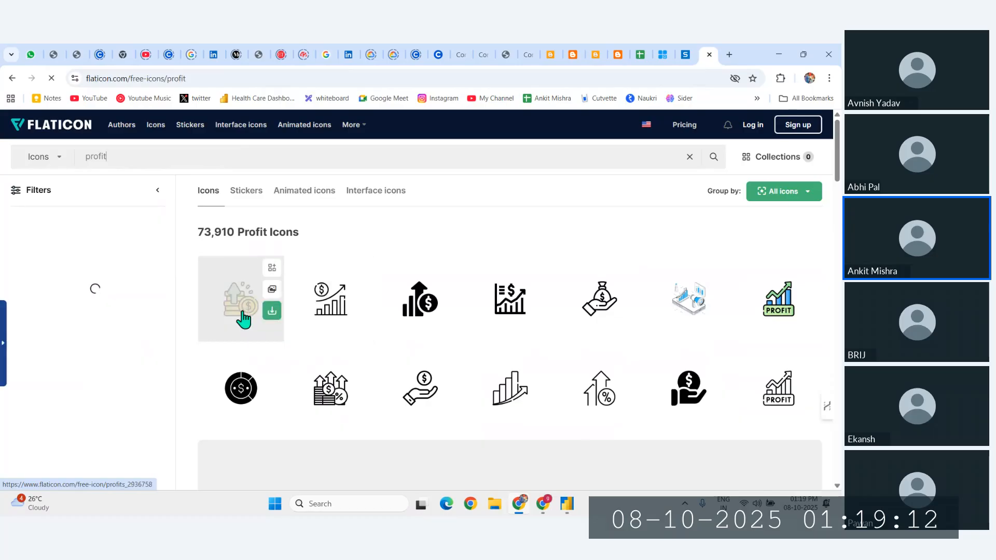
{"action": "left_click", "coordinate": [762, 316]}
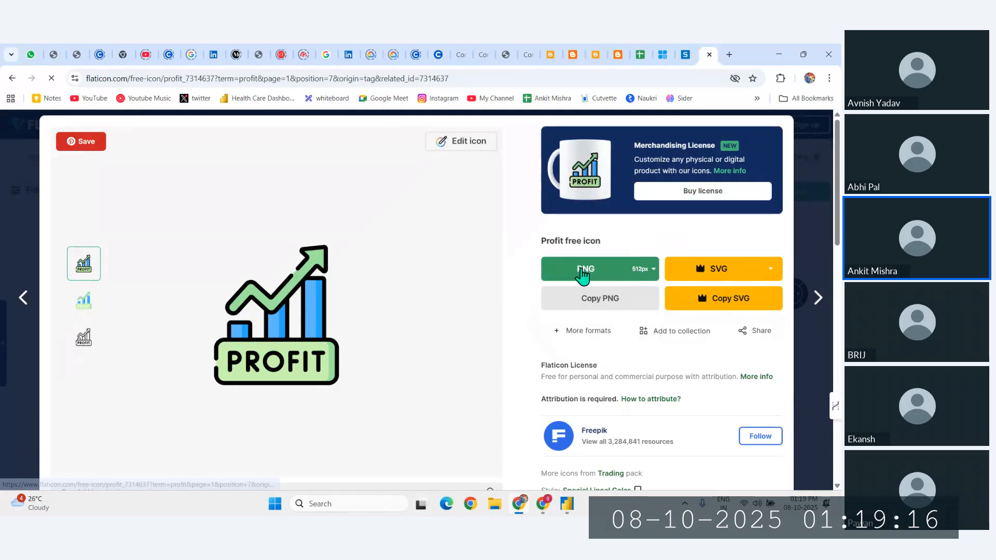
{"action": "left_click", "coordinate": [584, 272]}
{"action": "left_click", "coordinate": [651, 441]}
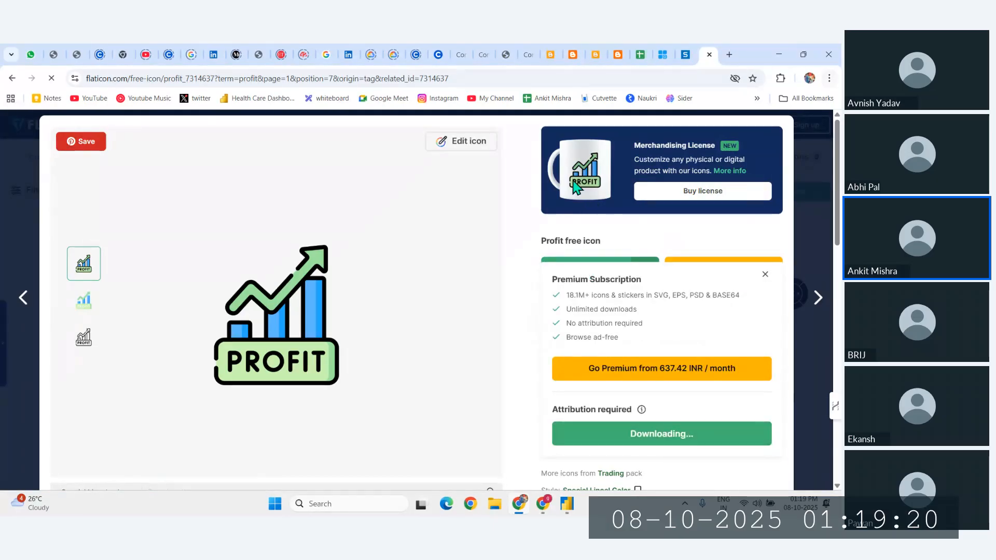
{"action": "scroll", "coordinate": [634, 373], "scroll_direction": "down", "scroll_amount": 3}
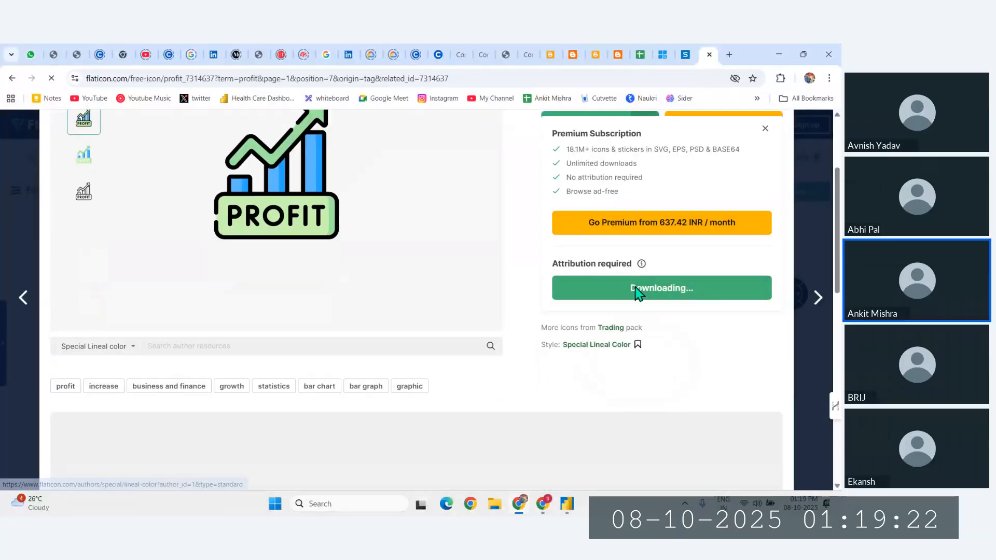
{"action": "scroll", "coordinate": [553, 306], "scroll_direction": "up", "scroll_amount": 3}
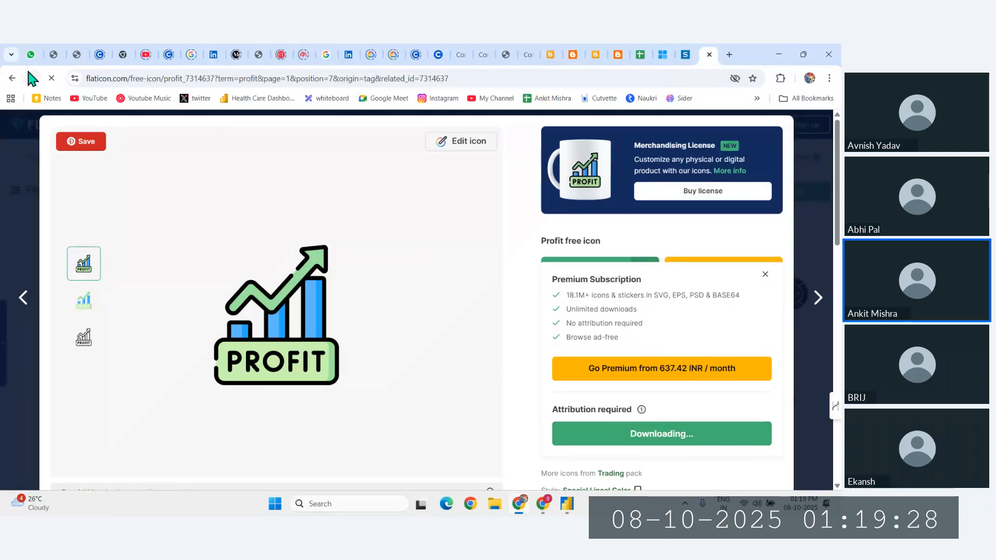
{"action": "left_click", "coordinate": [7, 78]}
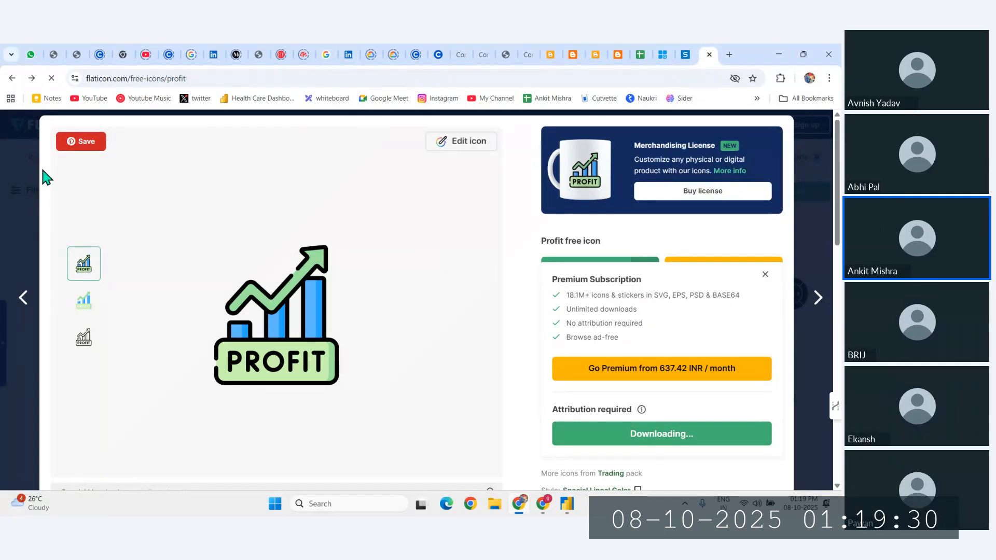
{"action": "left_click", "coordinate": [32, 79]}
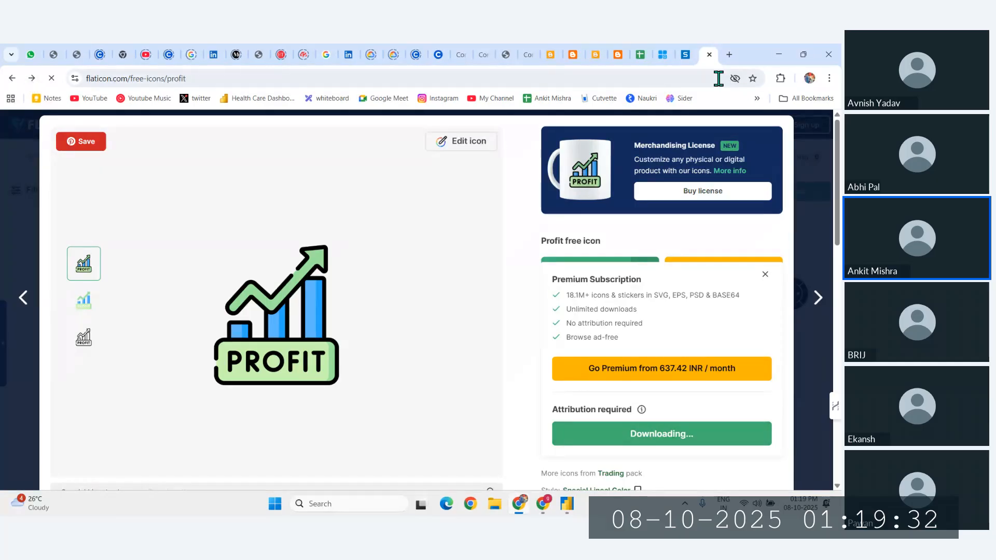
{"action": "left_click", "coordinate": [687, 76]}
{"action": "type", "text": "profit"}
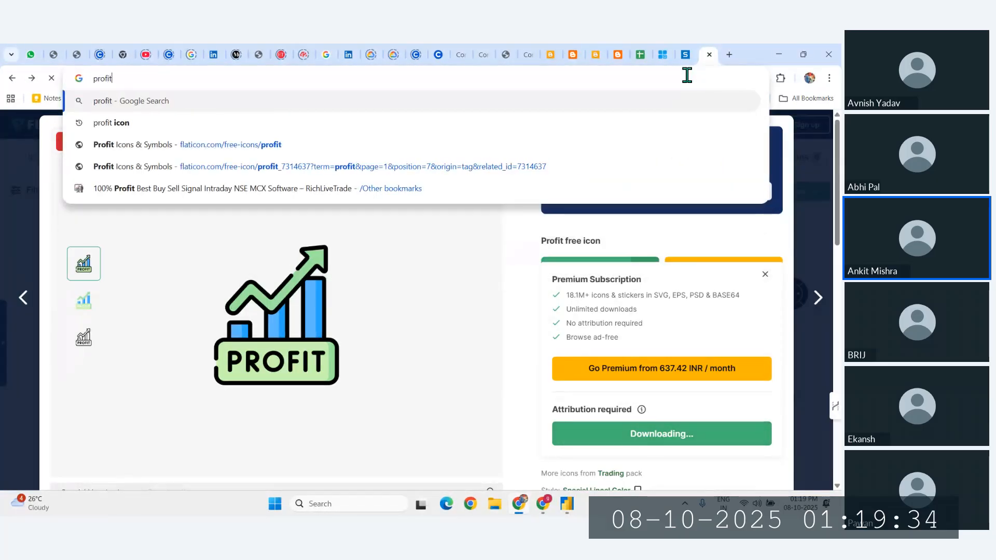
Switch to Power BI and load profit.png from the Downloads folder as the Total Profit card image.
{"action": "left_click", "coordinate": [567, 503]}
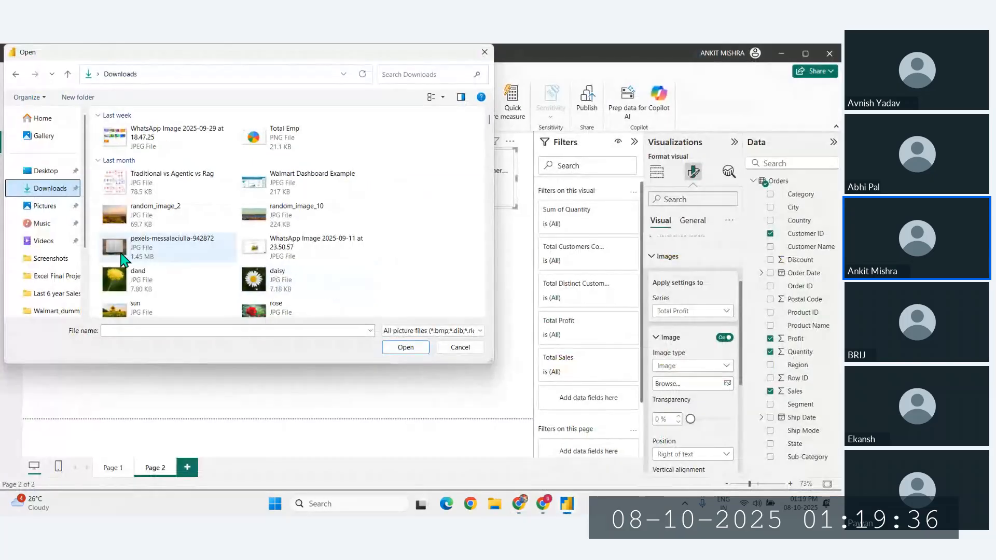
{"action": "left_click", "coordinate": [137, 331]}
{"action": "type", "text": "profit"}
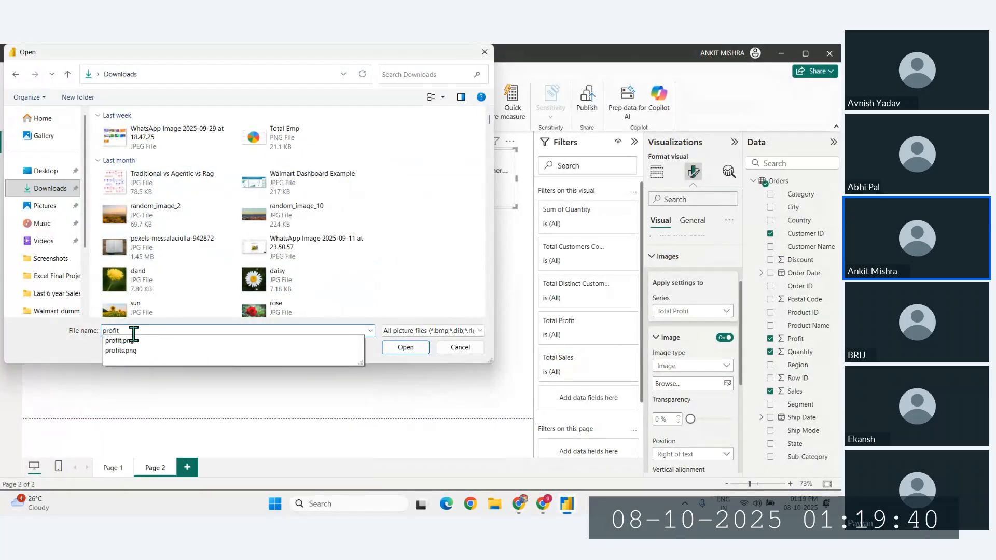
{"action": "left_click", "coordinate": [112, 342]}
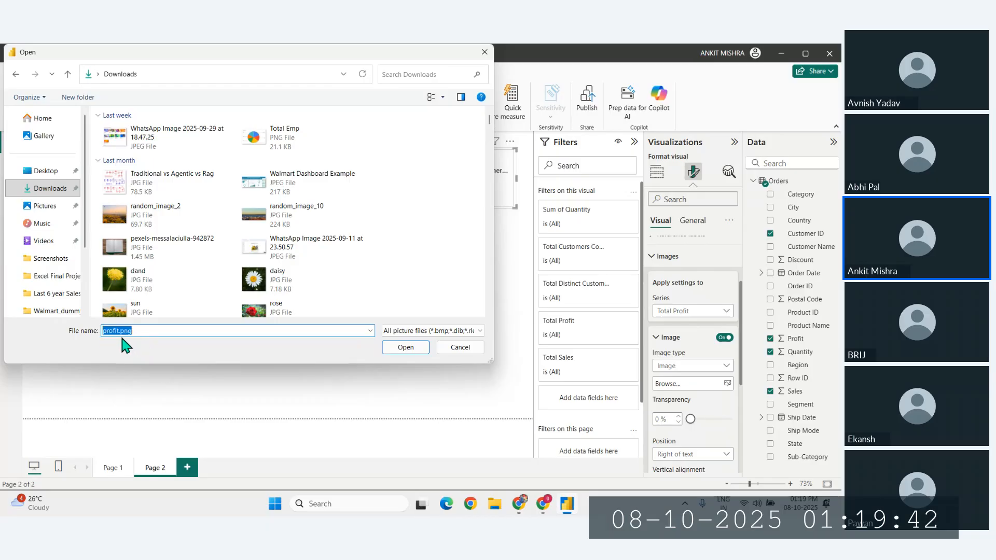
{"action": "left_click", "coordinate": [415, 348]}
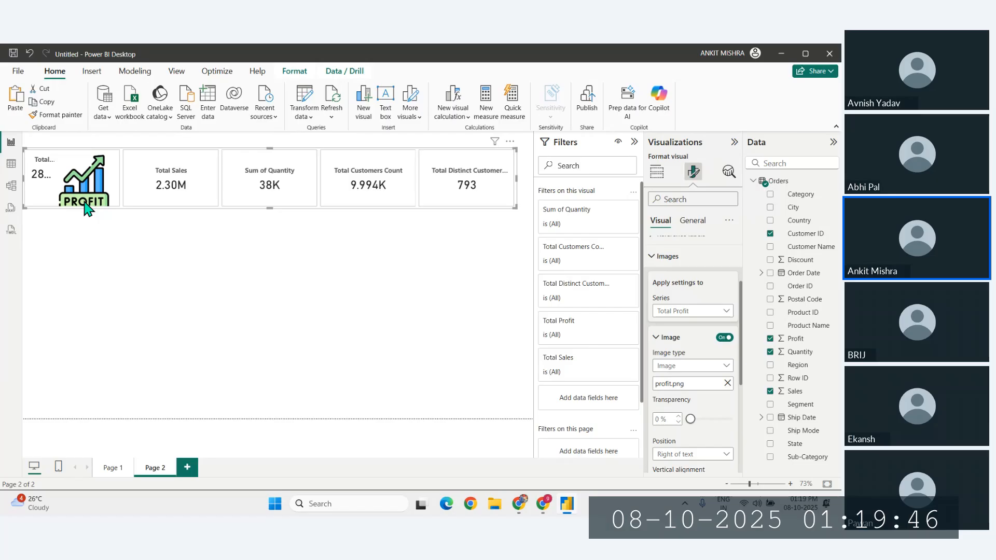
Position the Total Profit image left of the text and set the space between image and text to 7 px.
{"action": "scroll", "coordinate": [682, 415], "scroll_direction": "down", "scroll_amount": 2}
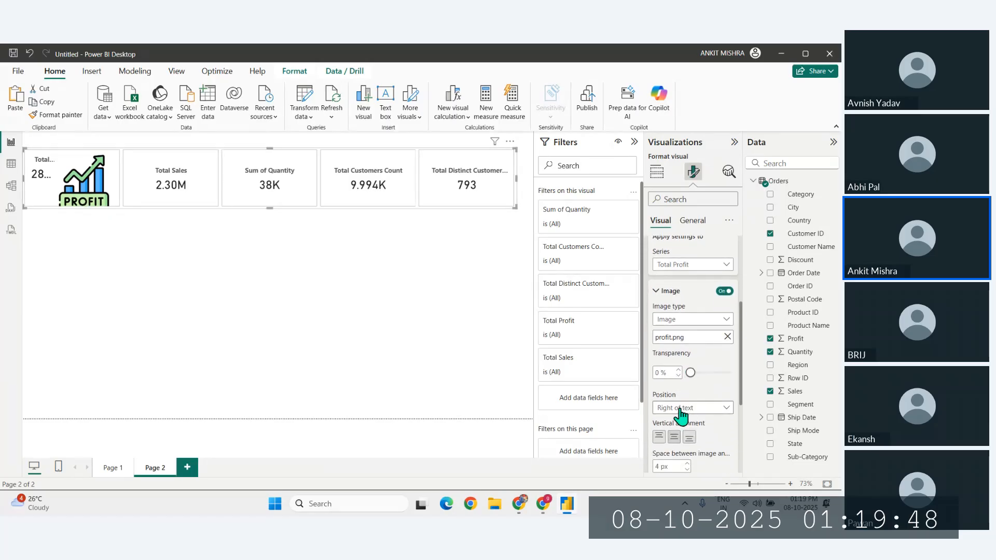
{"action": "left_click", "coordinate": [693, 408]}
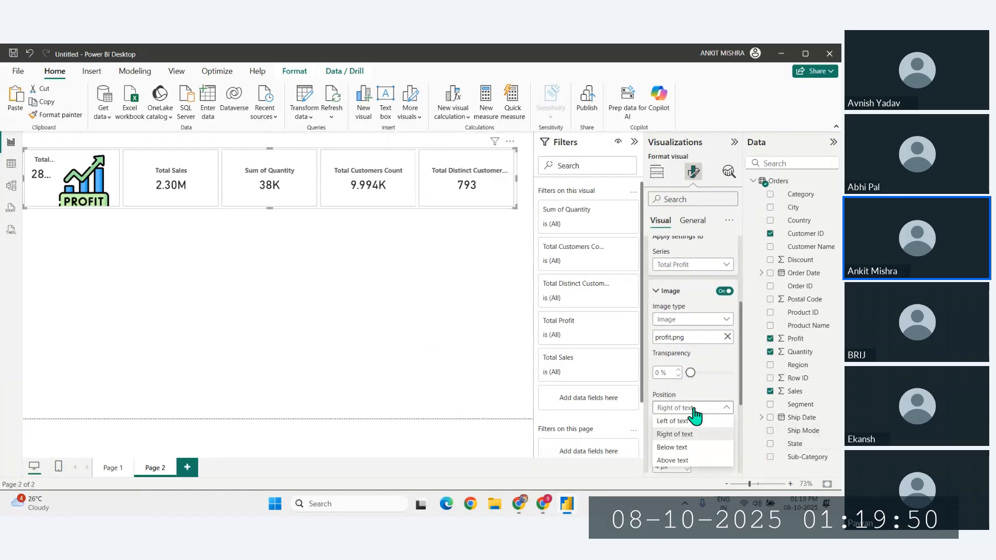
{"action": "left_click", "coordinate": [679, 421]}
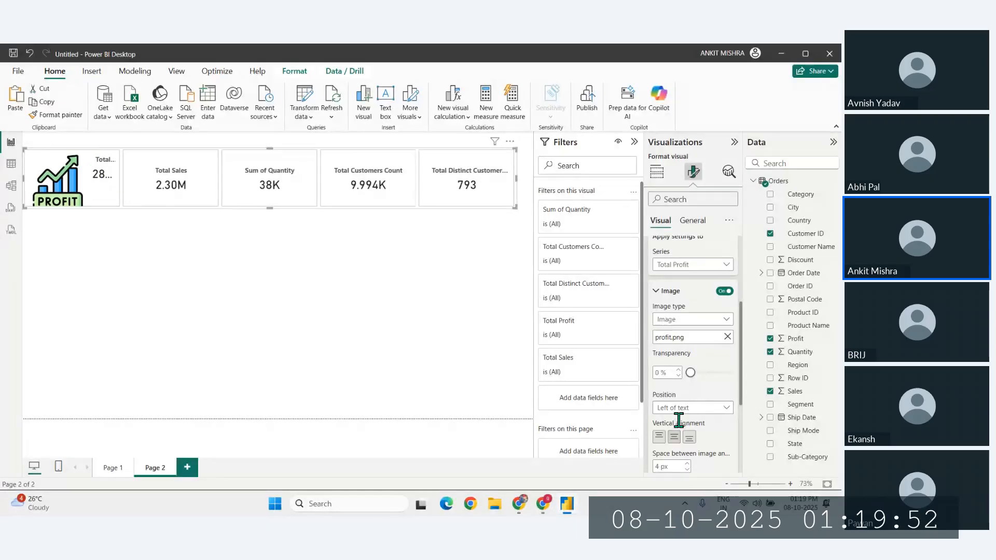
{"action": "scroll", "coordinate": [687, 436], "scroll_direction": "down", "scroll_amount": 1}
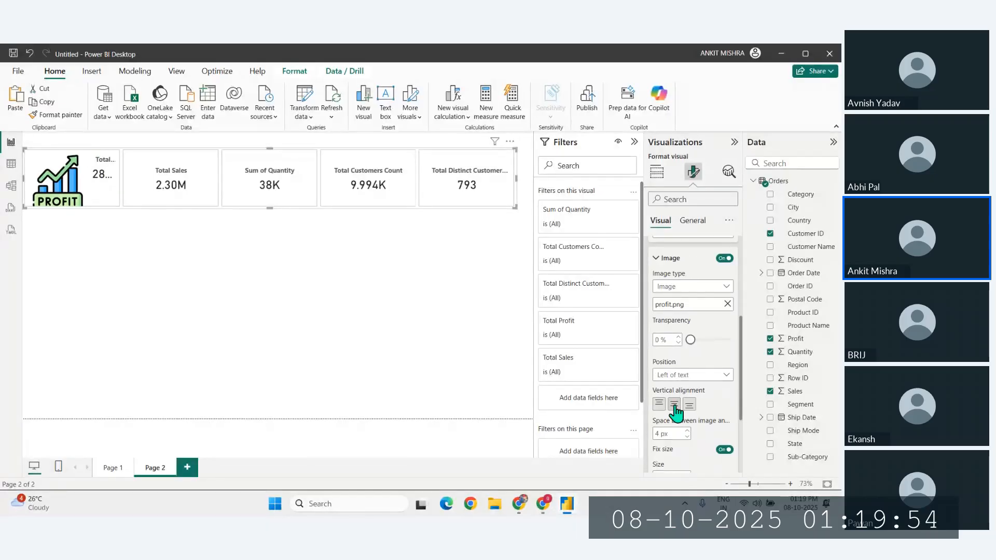
{"action": "left_click", "coordinate": [687, 437]}
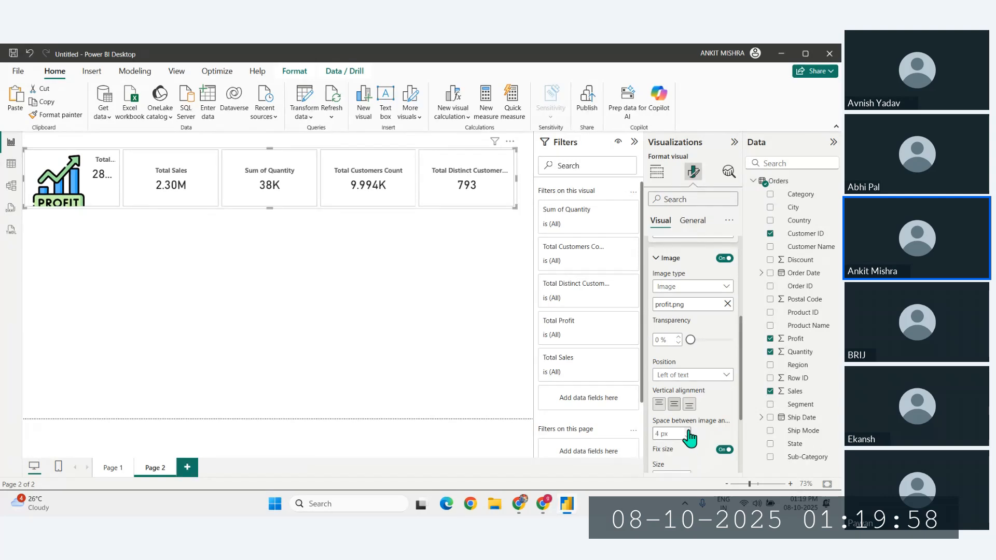
{"action": "left_click", "coordinate": [688, 431]}
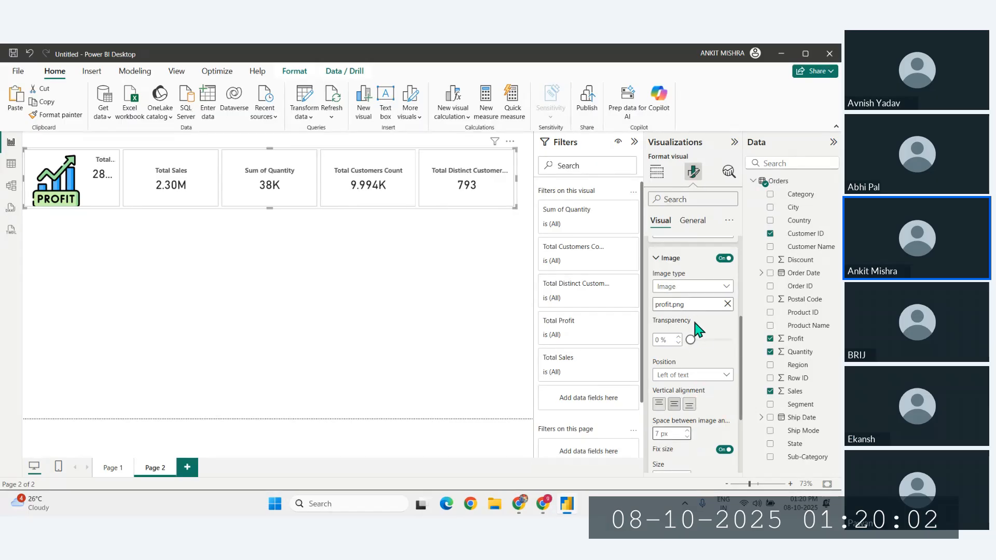
Look through the image type choices and the remaining image settings of the Total Profit series.
{"action": "scroll", "coordinate": [691, 384], "scroll_direction": "down", "scroll_amount": 3}
{"action": "scroll", "coordinate": [690, 387], "scroll_direction": "up", "scroll_amount": 4}
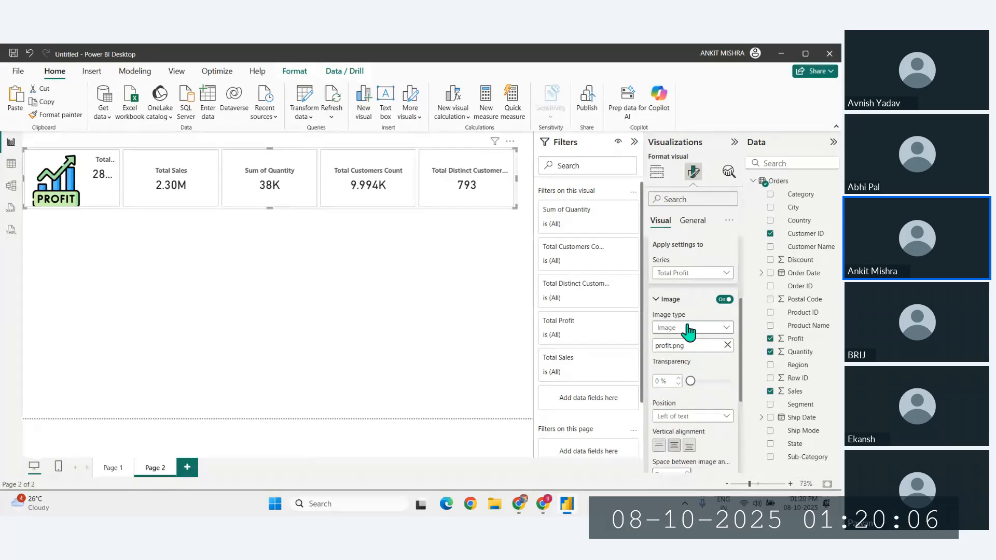
{"action": "left_click", "coordinate": [687, 326]}
{"action": "left_click", "coordinate": [694, 327]}
{"action": "scroll", "coordinate": [694, 388], "scroll_direction": "down", "scroll_amount": 1}
{"action": "scroll", "coordinate": [696, 395], "scroll_direction": "down", "scroll_amount": 2}
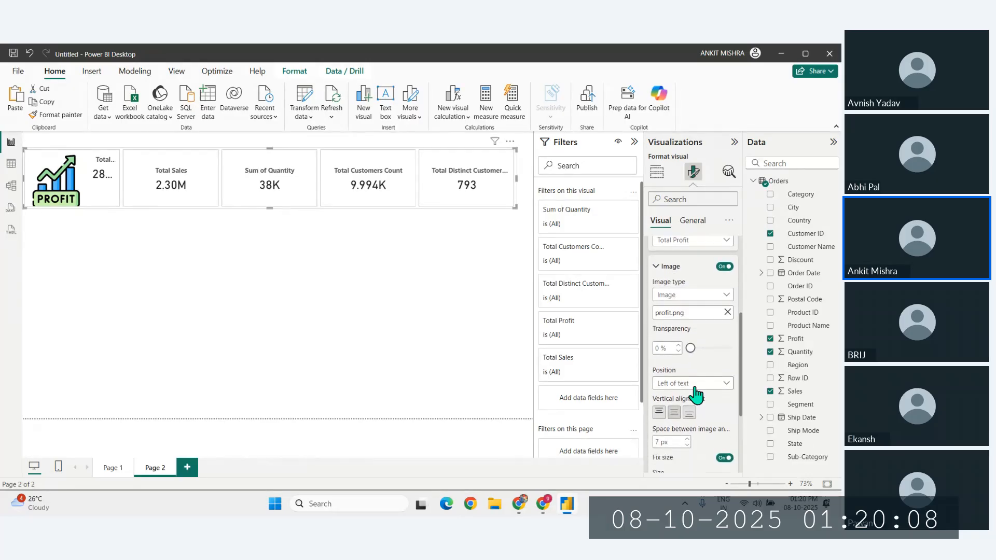
{"action": "scroll", "coordinate": [696, 417], "scroll_direction": "down", "scroll_amount": 1}
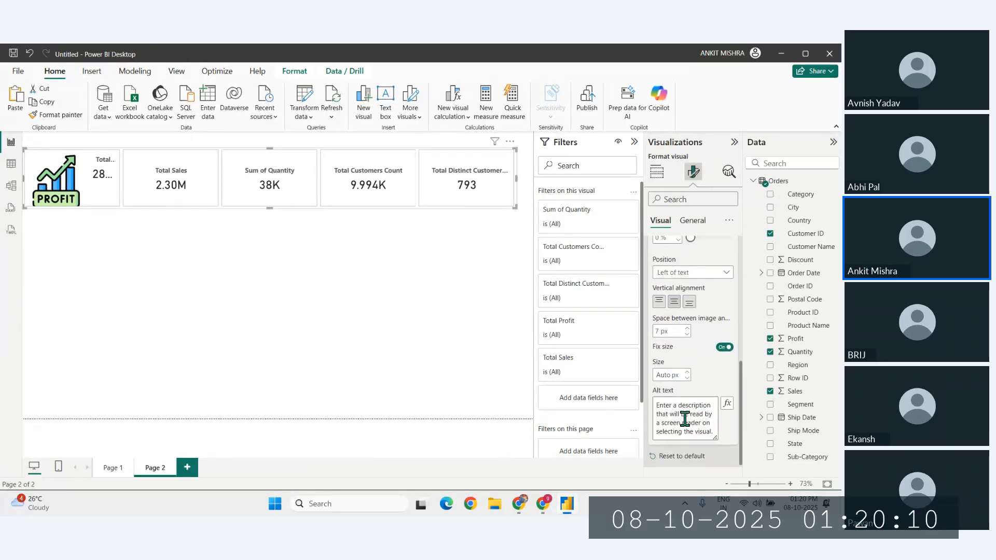
{"action": "scroll", "coordinate": [689, 424], "scroll_direction": "up", "scroll_amount": 1}
{"action": "scroll", "coordinate": [690, 415], "scroll_direction": "up", "scroll_amount": 1}
Try fixed sizes of 10, 20 and 30 px for the Total Profit image and settle on 40 px.
{"action": "scroll", "coordinate": [690, 381], "scroll_direction": "down", "scroll_amount": 2}
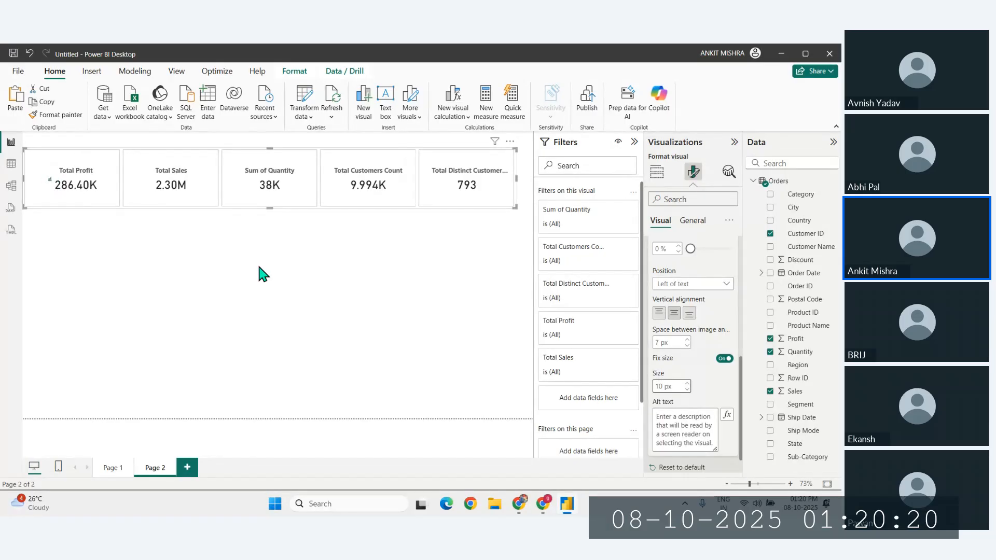
{"action": "key", "text": "BackSpace"}
{"action": "key", "text": "BackSpace"}
{"action": "type", "text": "1"}
{"action": "key", "text": "BackSpace"}
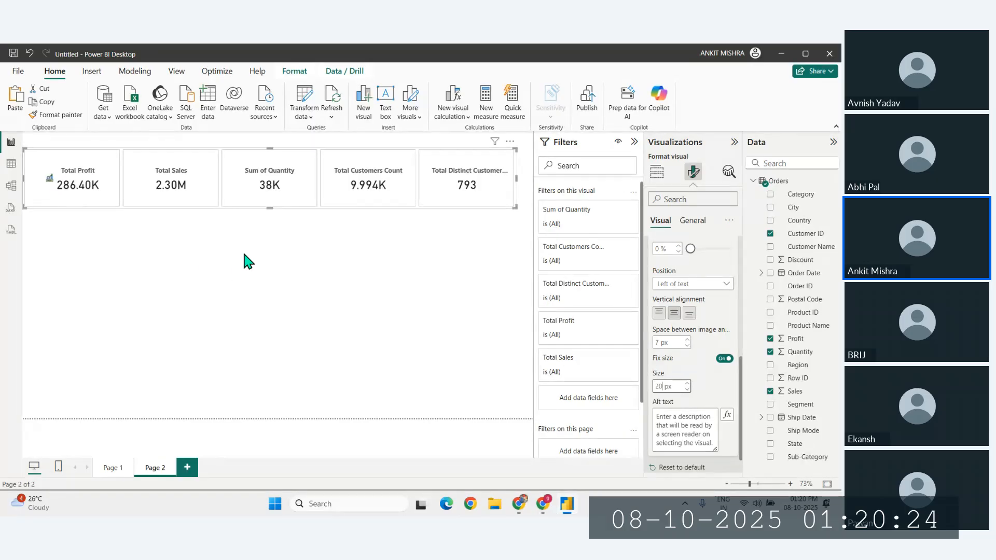
{"action": "key", "text": "BackSpace"}
{"action": "key", "text": "BackSpace"}
{"action": "type", "text": "30"}
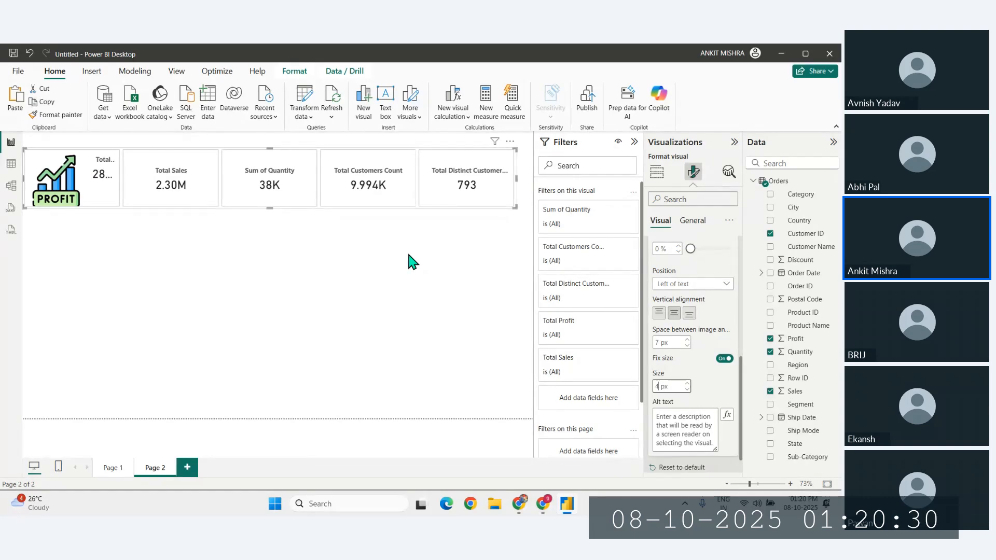
{"action": "type", "text": "40"}
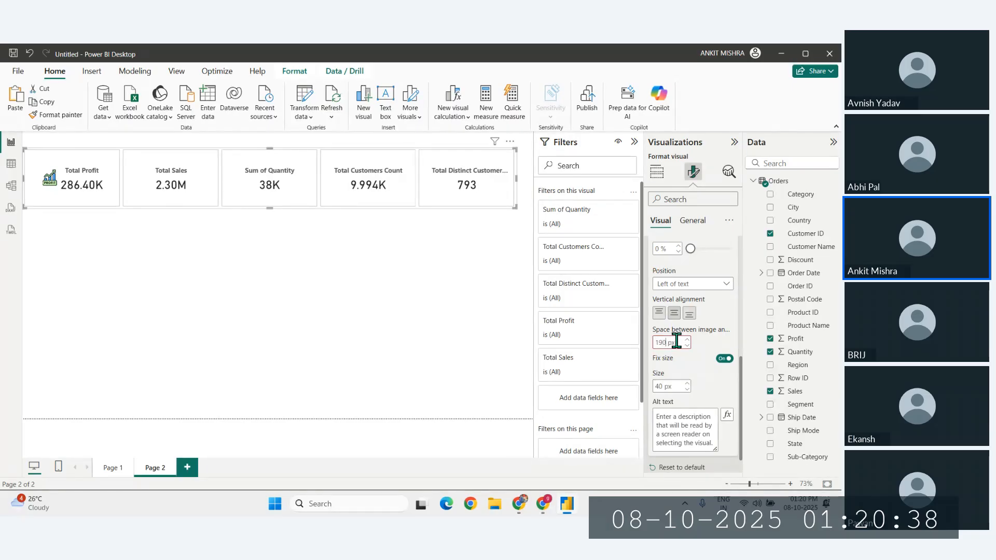
Set the space between the Total Profit image and its text to 10 px and deselect the card.
{"action": "key", "text": "BackSpace"}
{"action": "key", "text": "BackSpace"}
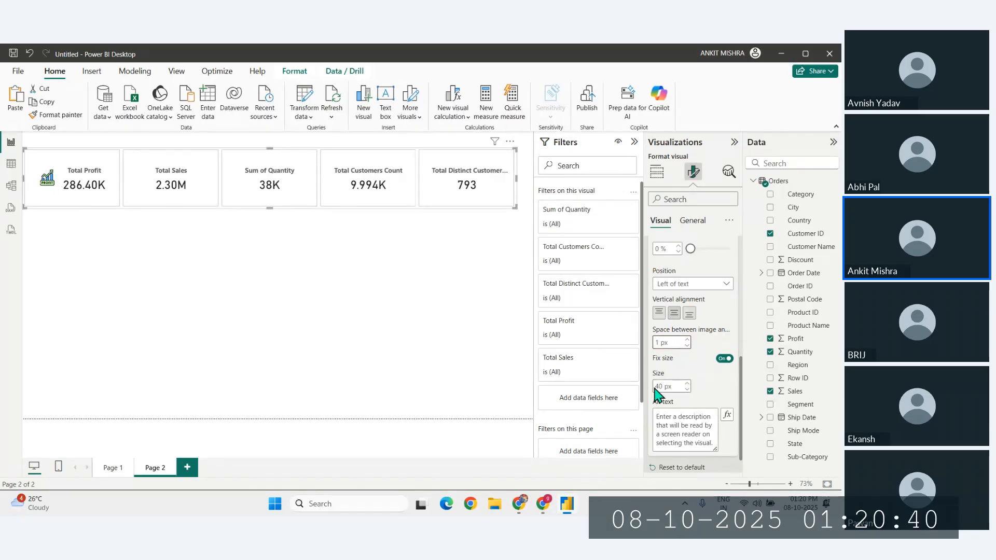
{"action": "type", "text": "0"}
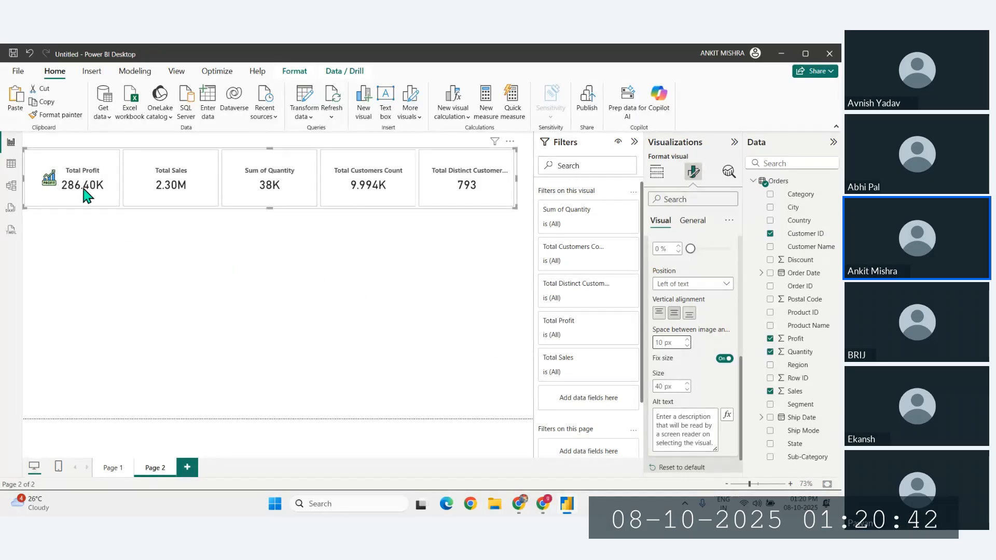
{"action": "left_click", "coordinate": [135, 271]}
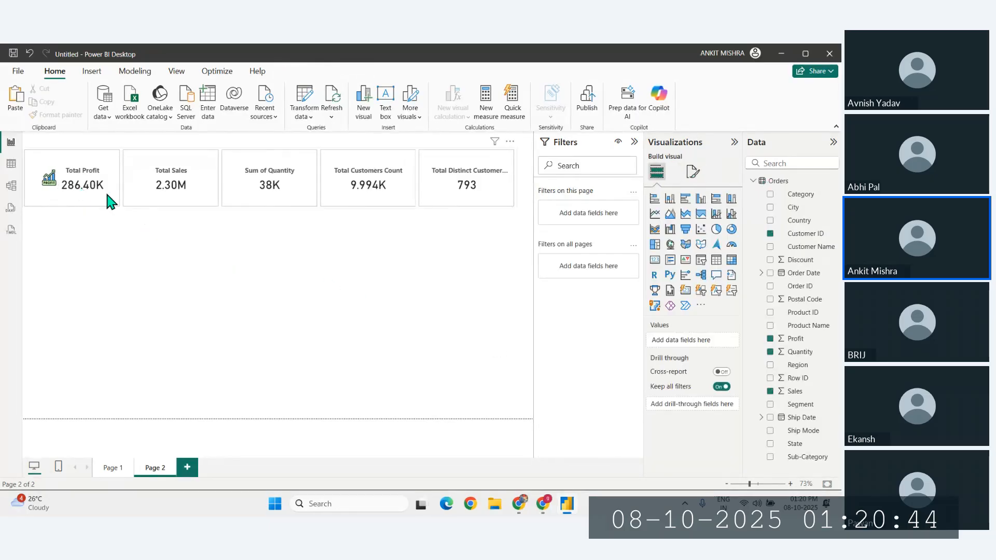
Turn on the card image for the Total Sales series and set its image type to Image URL.
{"action": "left_click", "coordinate": [171, 197]}
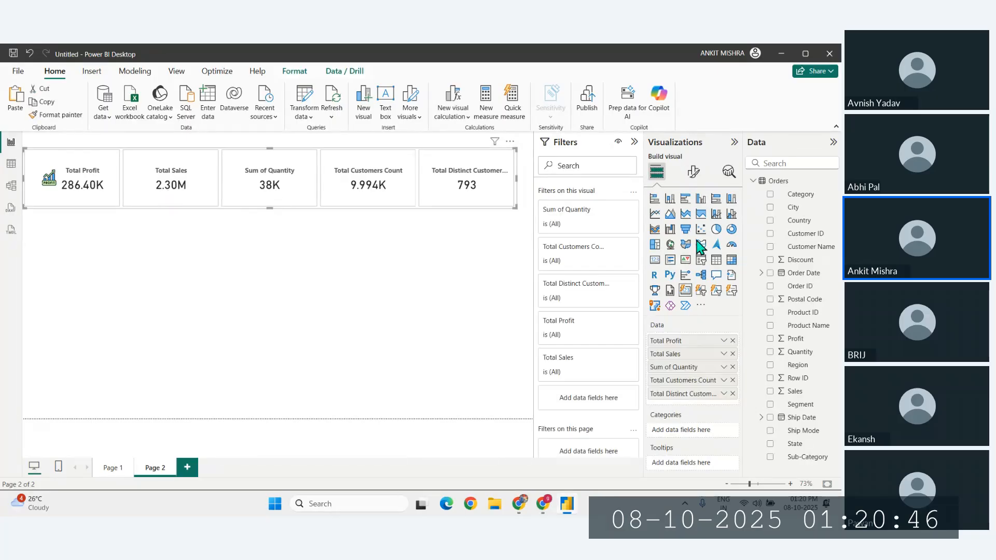
{"action": "left_click", "coordinate": [693, 172]}
{"action": "left_click", "coordinate": [667, 359]}
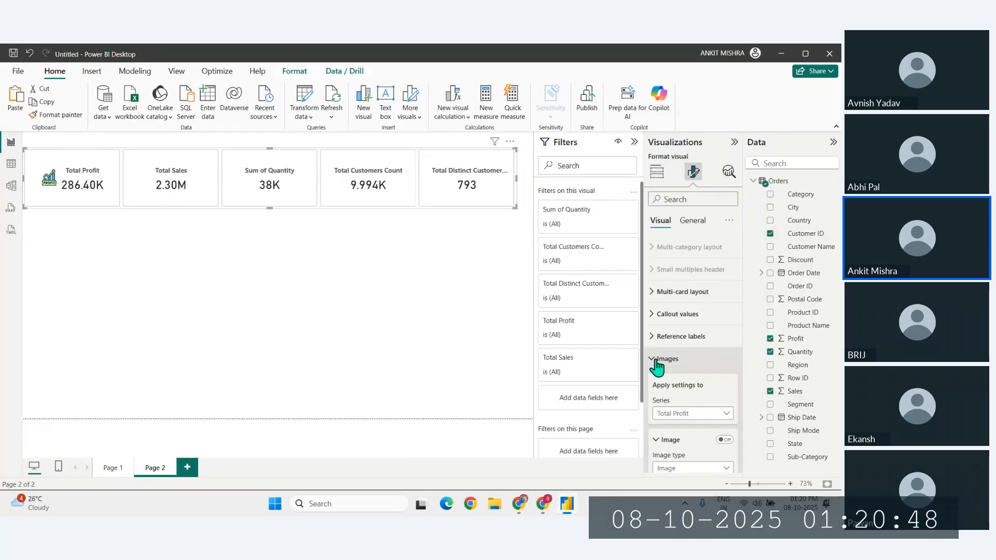
{"action": "left_click", "coordinate": [679, 415]}
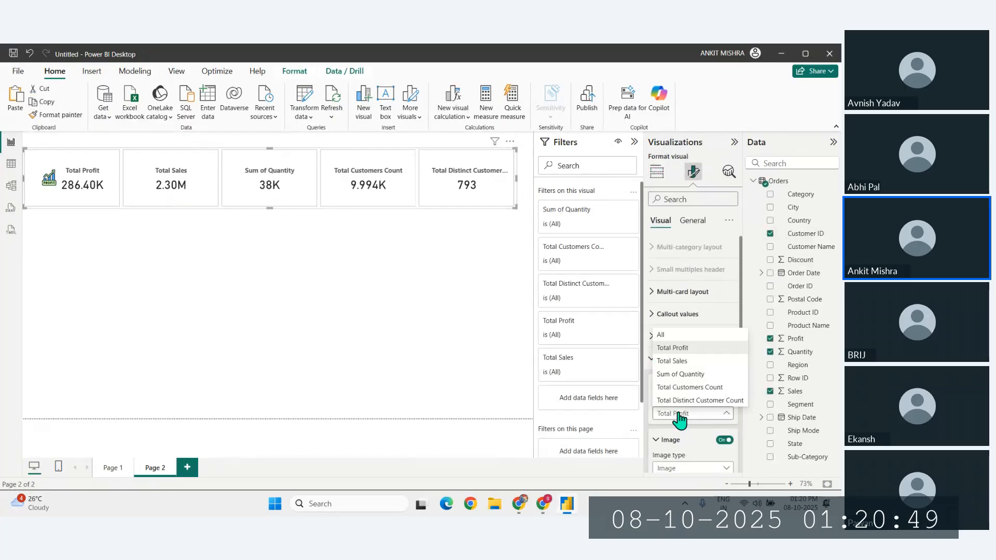
{"action": "left_click", "coordinate": [677, 361]}
{"action": "scroll", "coordinate": [690, 441], "scroll_direction": "down", "scroll_amount": 3}
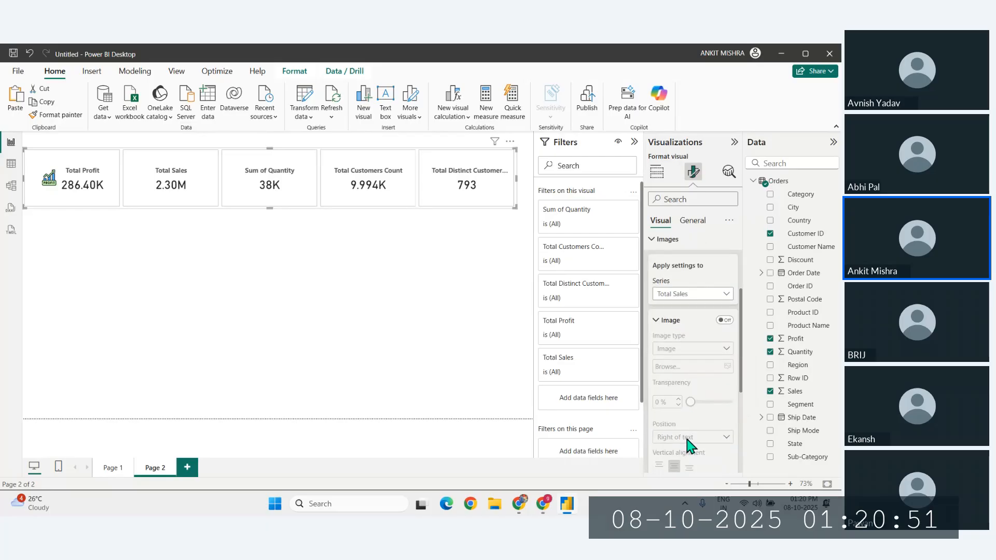
{"action": "left_click", "coordinate": [724, 314]}
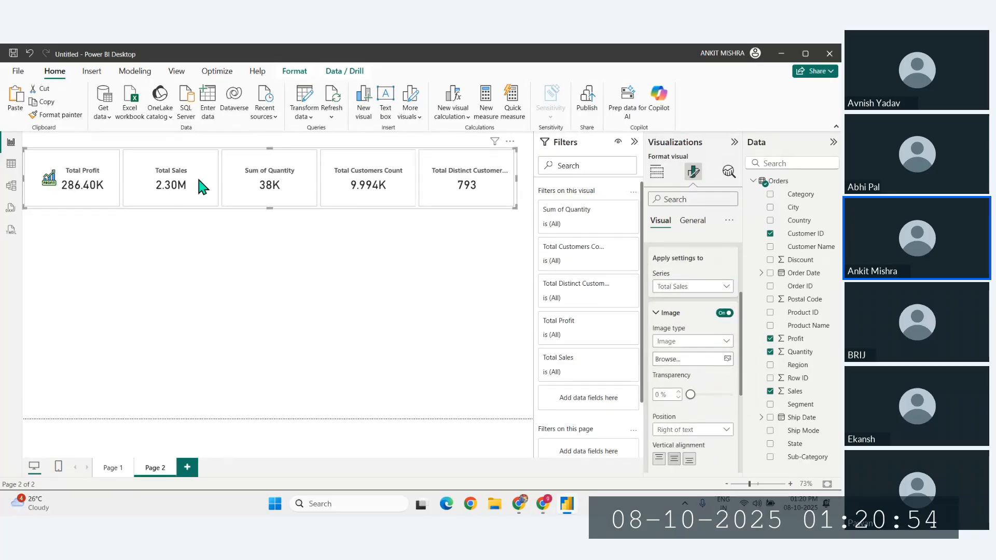
{"action": "left_click", "coordinate": [655, 342]}
{"action": "left_click", "coordinate": [670, 372]}
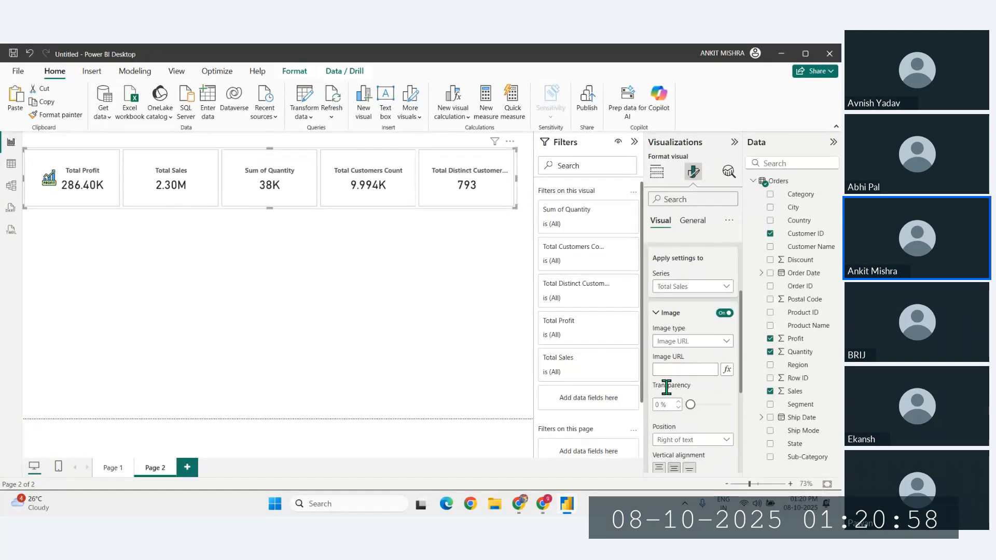
Switch to Chrome and replace the address text with a search for "sales icon".
{"action": "left_click", "coordinate": [518, 504]}
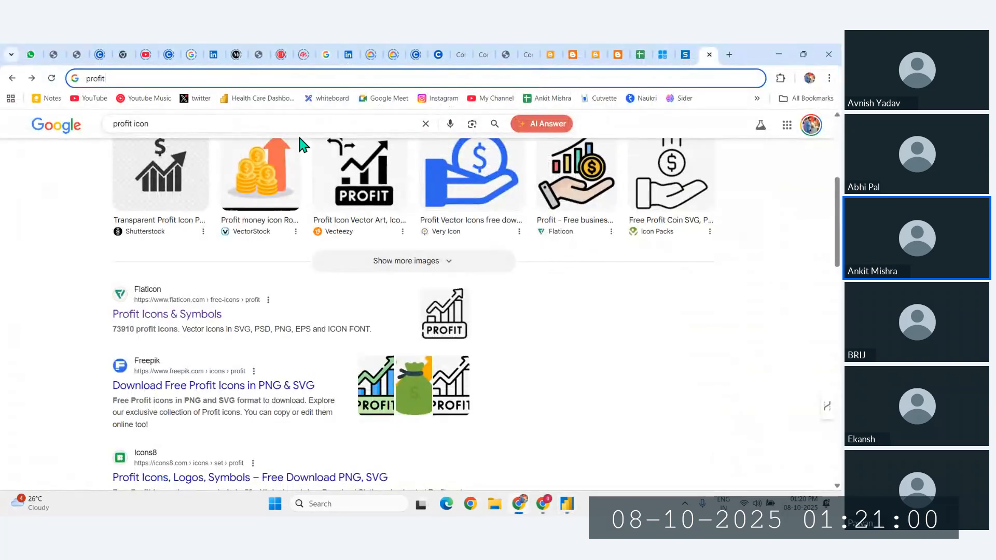
{"action": "key", "text": "BackSpace"}
{"action": "key", "text": "BackSpace"}
{"action": "key", "text": "BackSpace"}
{"action": "key", "text": "BackSpace"}
{"action": "key", "text": "BackSpace"}
{"action": "key", "text": "BackSpace"}
{"action": "type", "text": "sales icon"}
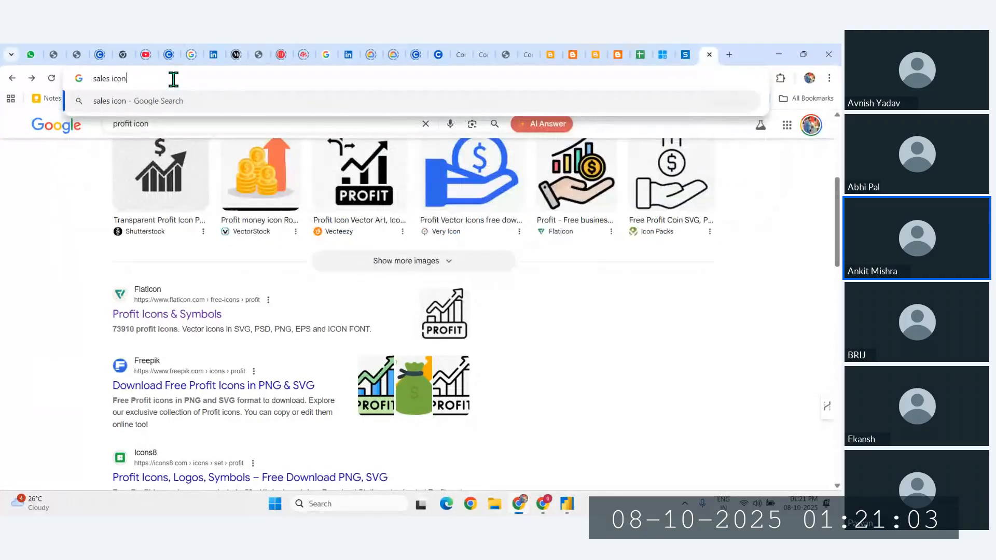
Search Google for "sales icon", open the Flaticon image of a hand holding a growth chart in its own tab, and copy its address.
{"action": "key", "text": "Return"}
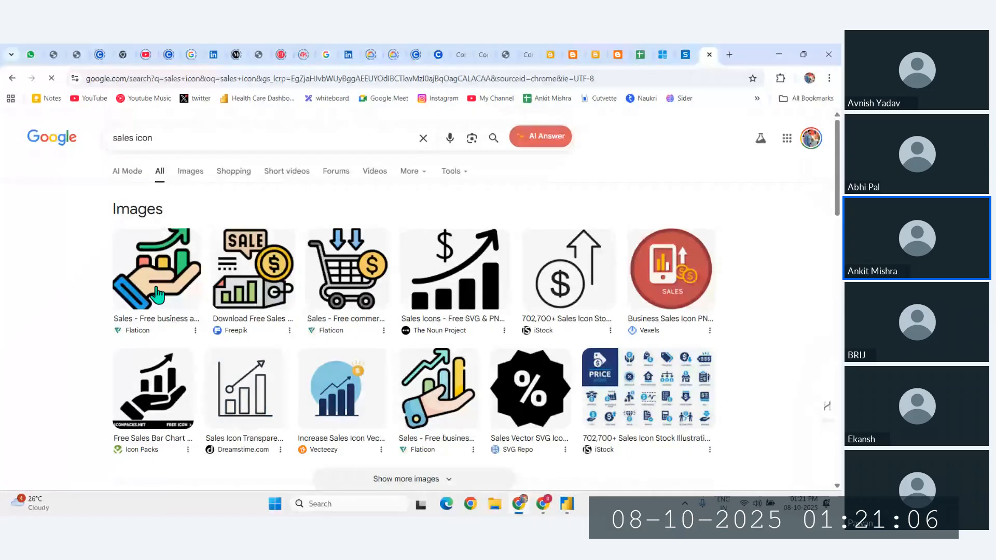
{"action": "left_click", "coordinate": [157, 297]}
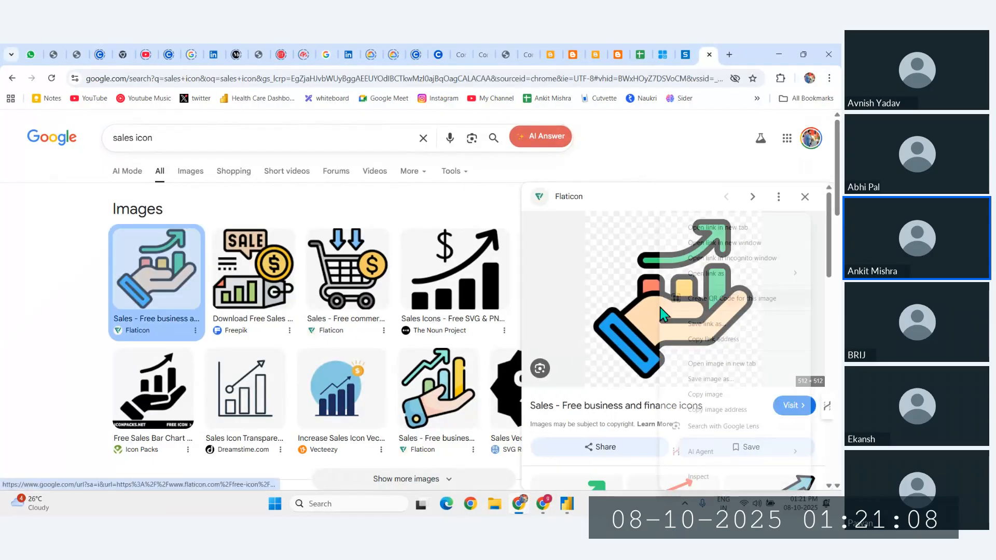
{"action": "right_click", "coordinate": [661, 290]}
{"action": "left_click", "coordinate": [723, 364]}
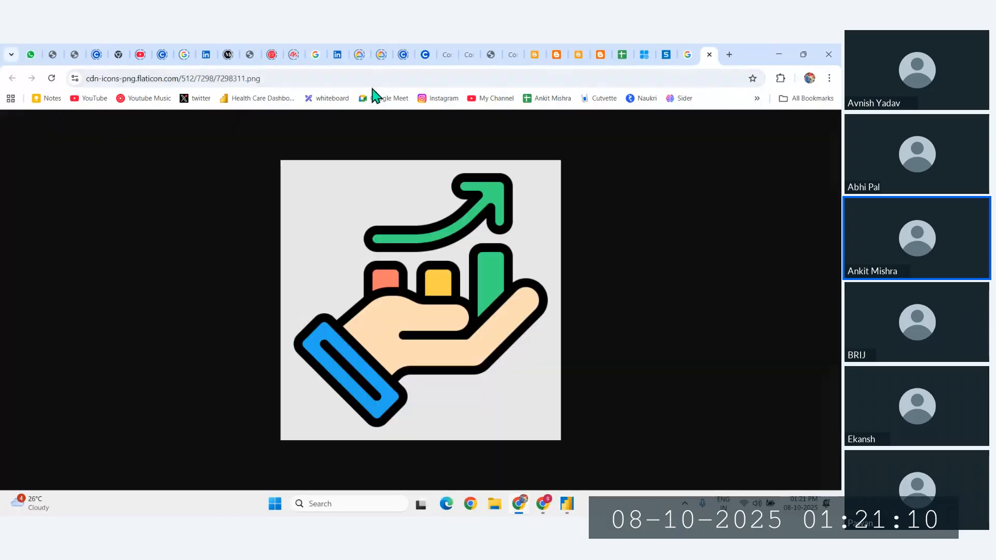
{"action": "left_click", "coordinate": [368, 82]}
{"action": "key", "text": "ctrl+c"}
Switch to Power BI Desktop, use the copied address as the Total Sales card's image URL, and position the image left of the text.
{"action": "left_click", "coordinate": [567, 509]}
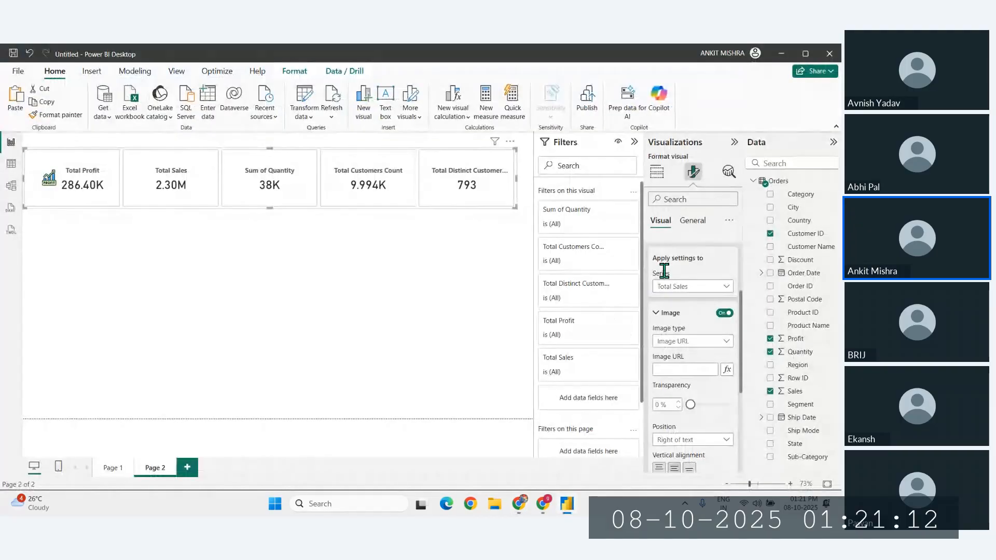
{"action": "left_click", "coordinate": [681, 366]}
{"action": "key", "text": "ctrl+v"}
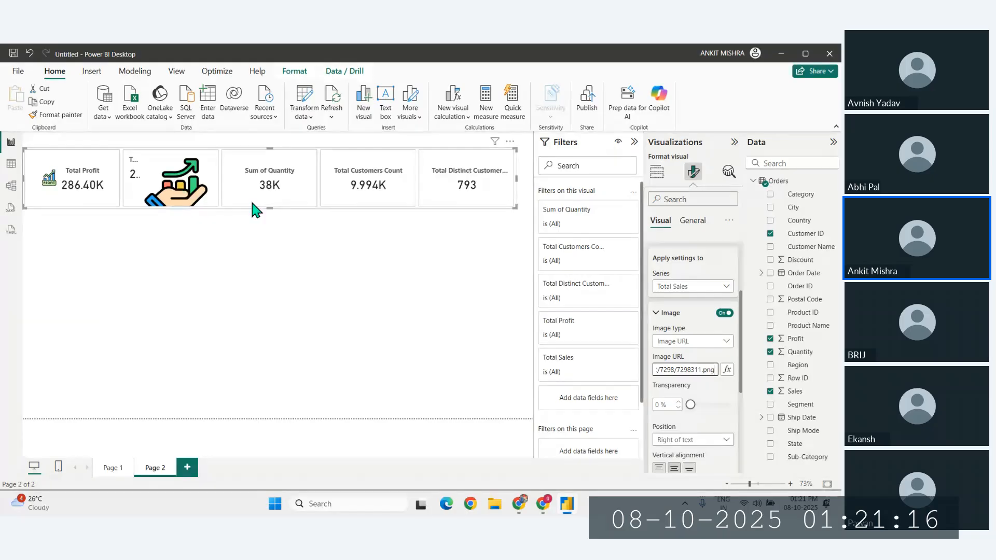
{"action": "scroll", "coordinate": [695, 415], "scroll_direction": "down", "scroll_amount": 2}
{"action": "left_click", "coordinate": [679, 390]}
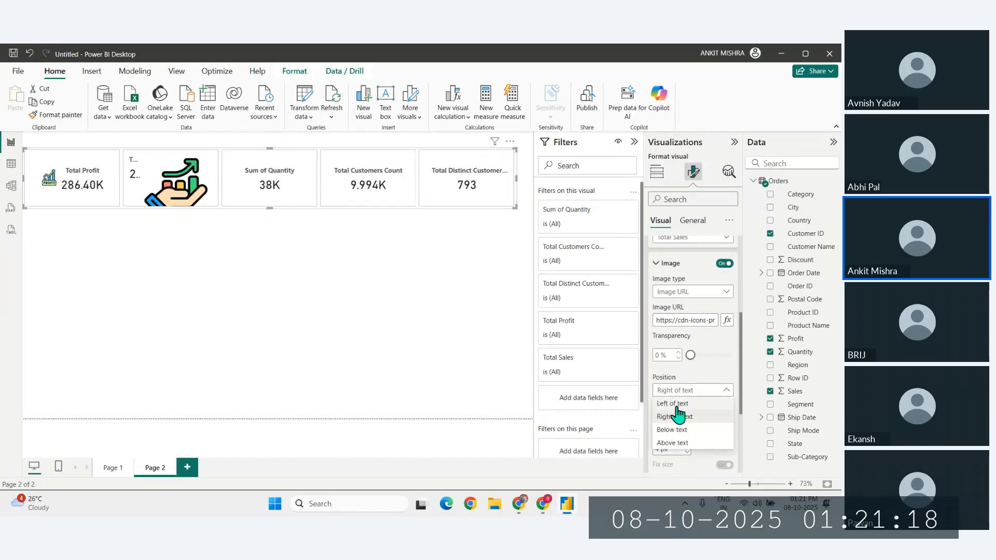
{"action": "left_click", "coordinate": [673, 404]}
{"action": "scroll", "coordinate": [690, 415], "scroll_direction": "down", "scroll_amount": 3}
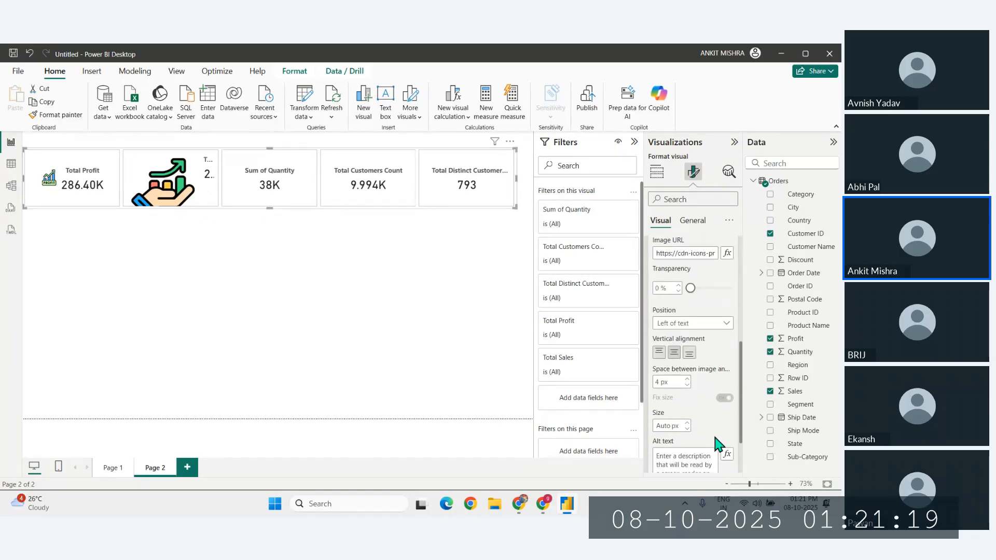
Set the Total Sales image's spacing from the text to 10 px and its size to 50 px.
{"action": "double_click", "coordinate": [657, 381]}
{"action": "type", "text": "10"}
{"action": "left_click", "coordinate": [669, 426]}
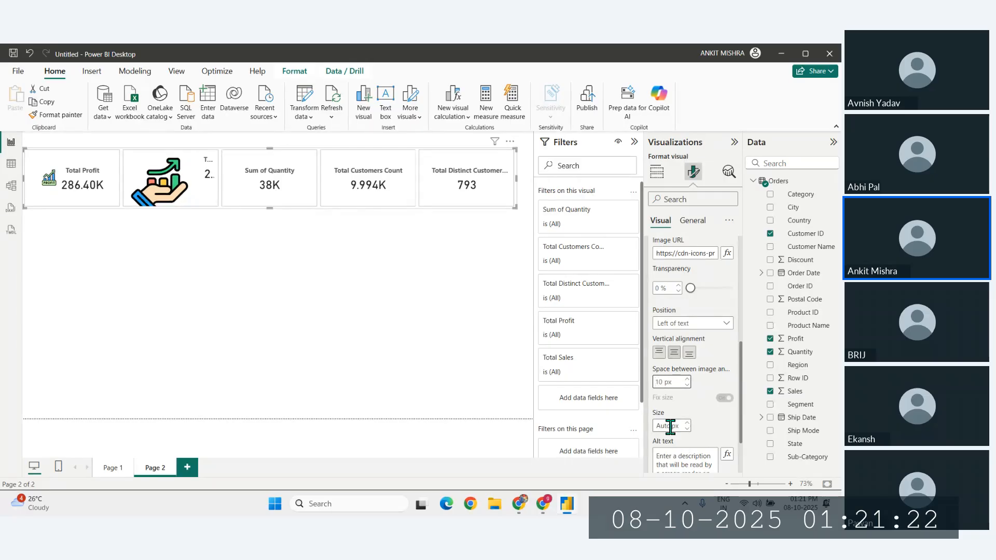
{"action": "key", "text": "Return"}
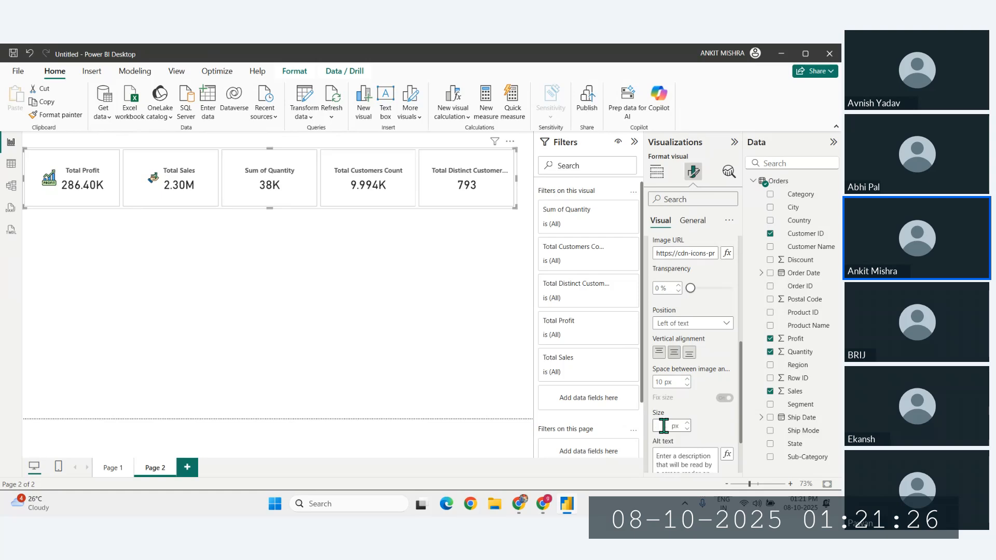
{"action": "type", "text": "40"}
{"action": "key", "text": "Return"}
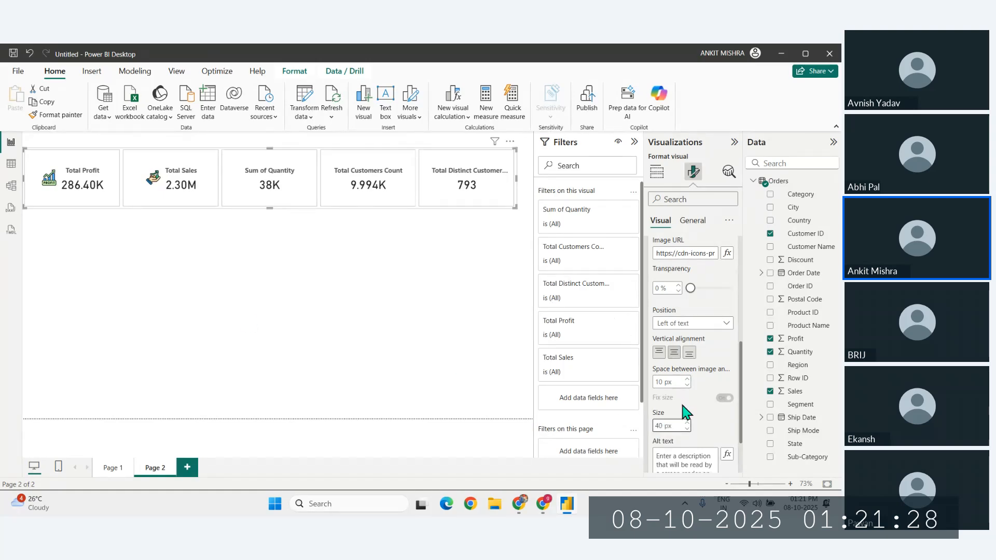
{"action": "type", "text": "50"}
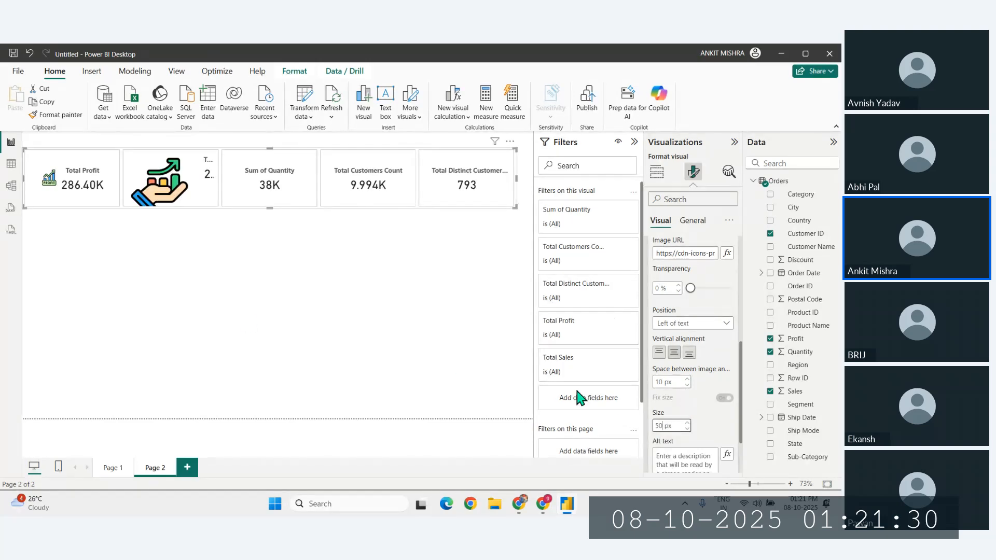
{"action": "key", "text": "Return"}
{"action": "left_click", "coordinate": [151, 256]}
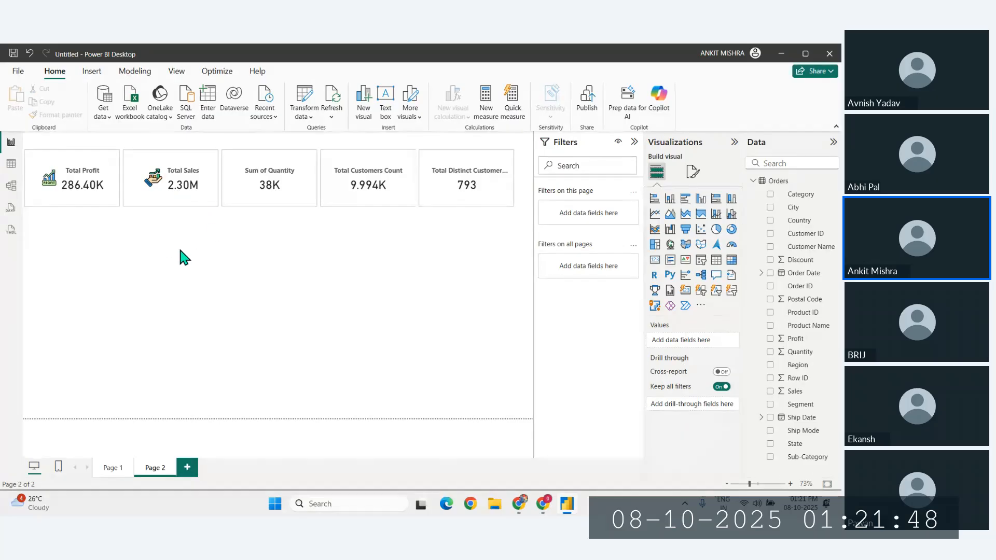
Examine which visual format settings the Total Sales card on Page 1 offers.
{"action": "left_click", "coordinate": [266, 190]}
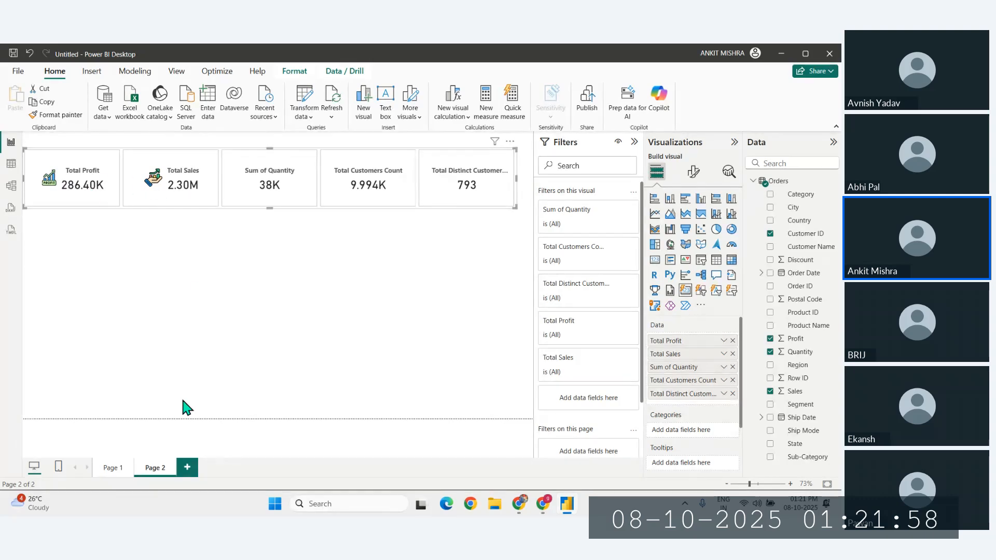
{"action": "left_click", "coordinate": [116, 470]}
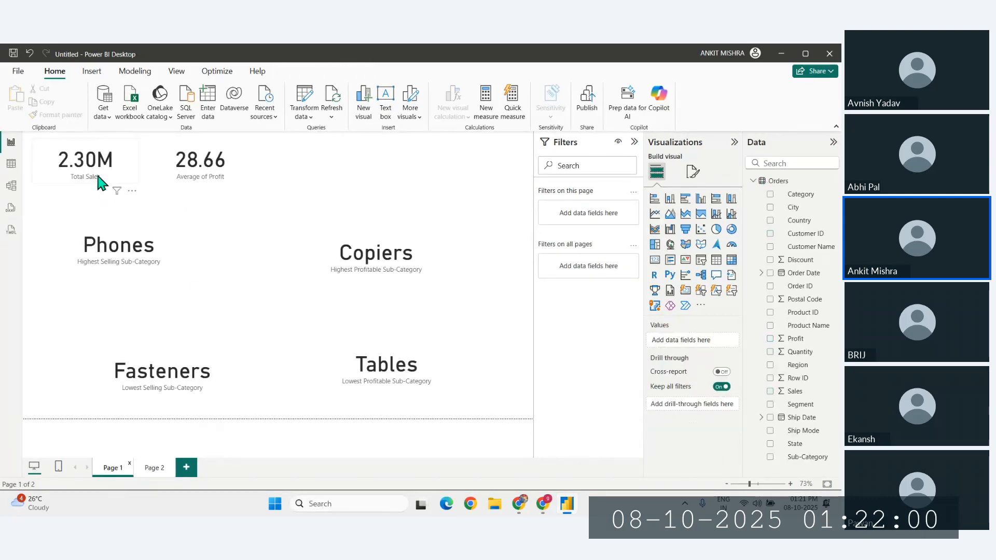
{"action": "left_click", "coordinate": [99, 182]}
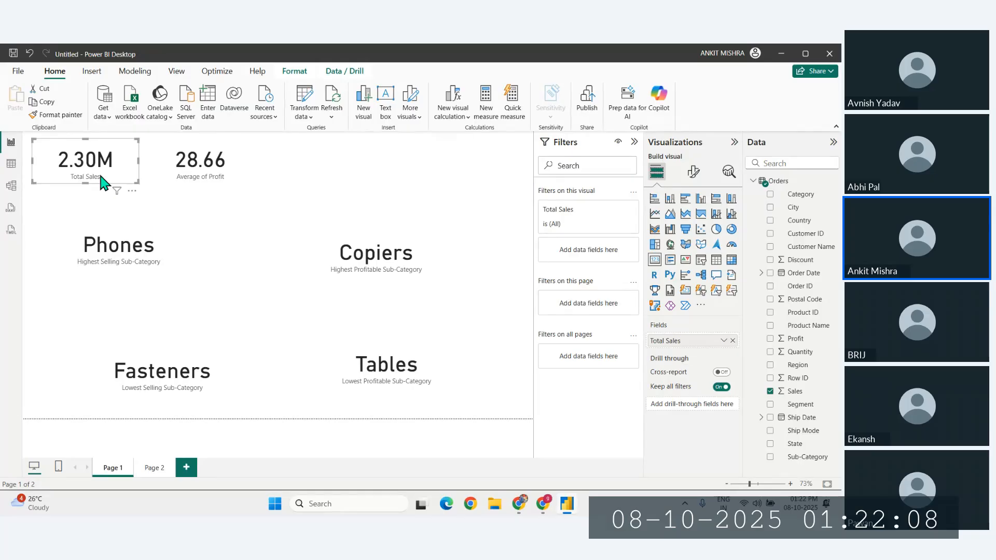
{"action": "left_click", "coordinate": [693, 172]}
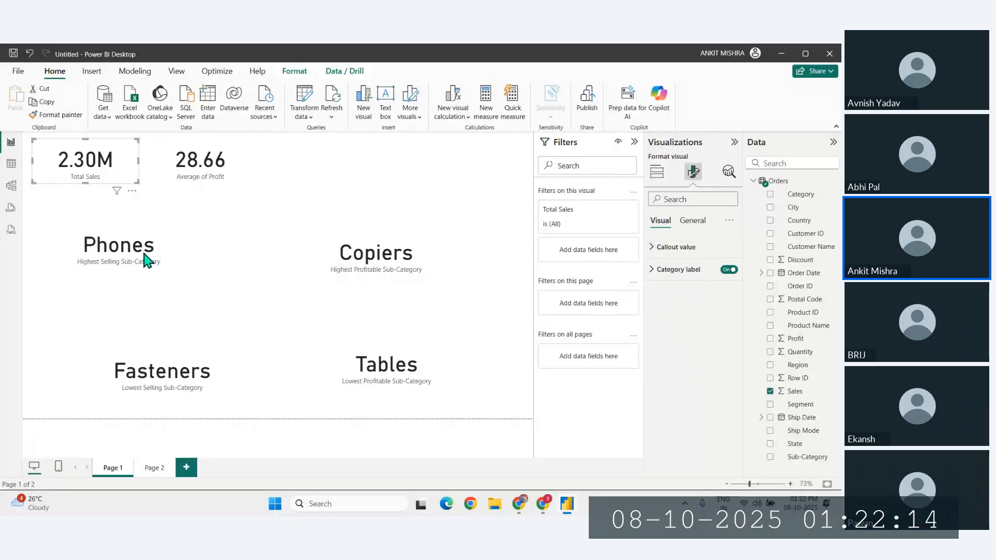
{"action": "left_click", "coordinate": [408, 177]}
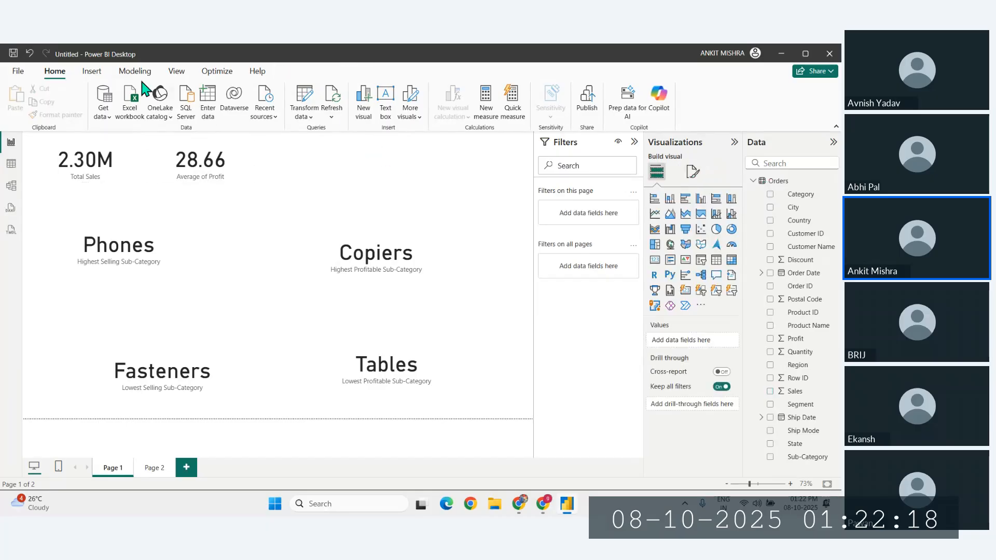
Insert the profit.png picture on Page 1 and shrink it to a small icon.
{"action": "left_click", "coordinate": [91, 74]}
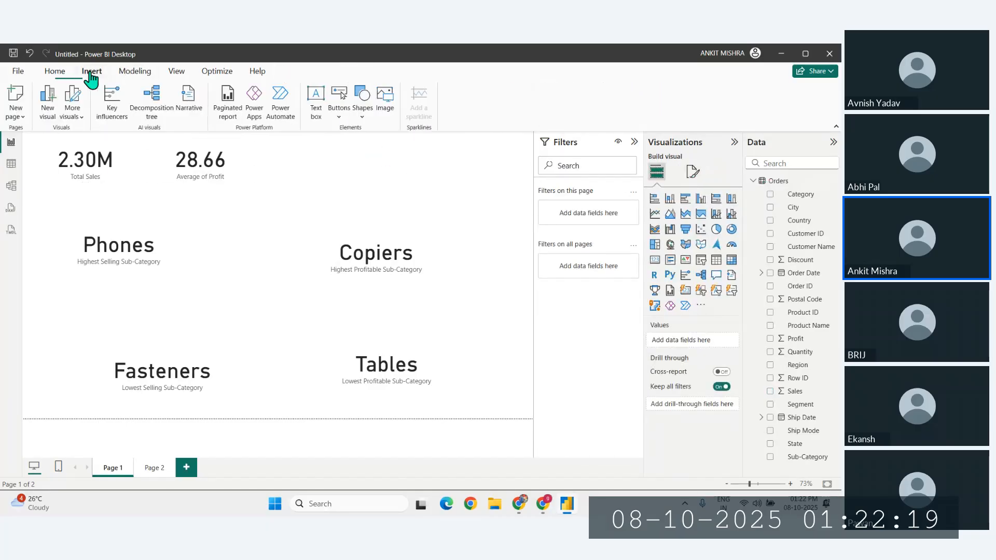
{"action": "left_click", "coordinate": [384, 115]}
{"action": "type", "text": "pro"}
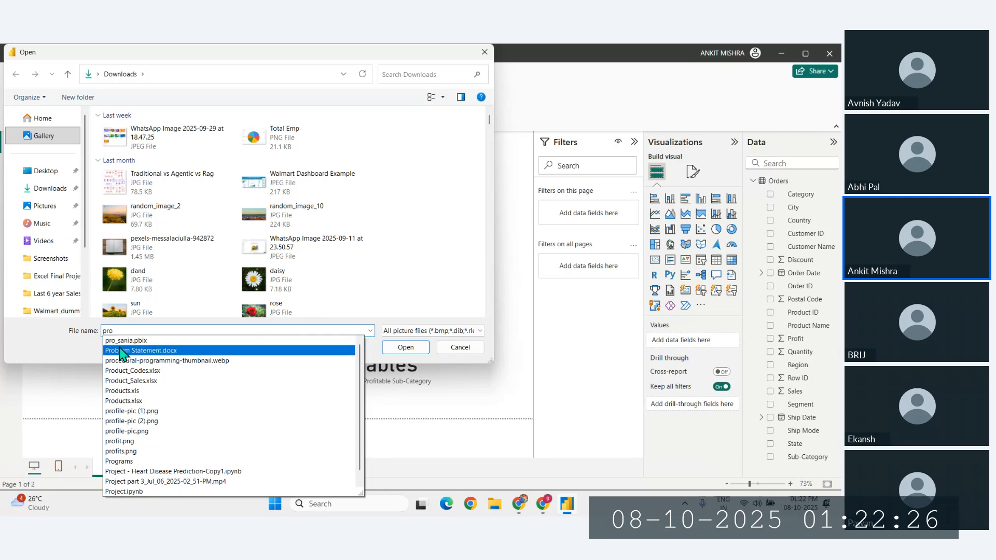
{"action": "type", "text": "fit"}
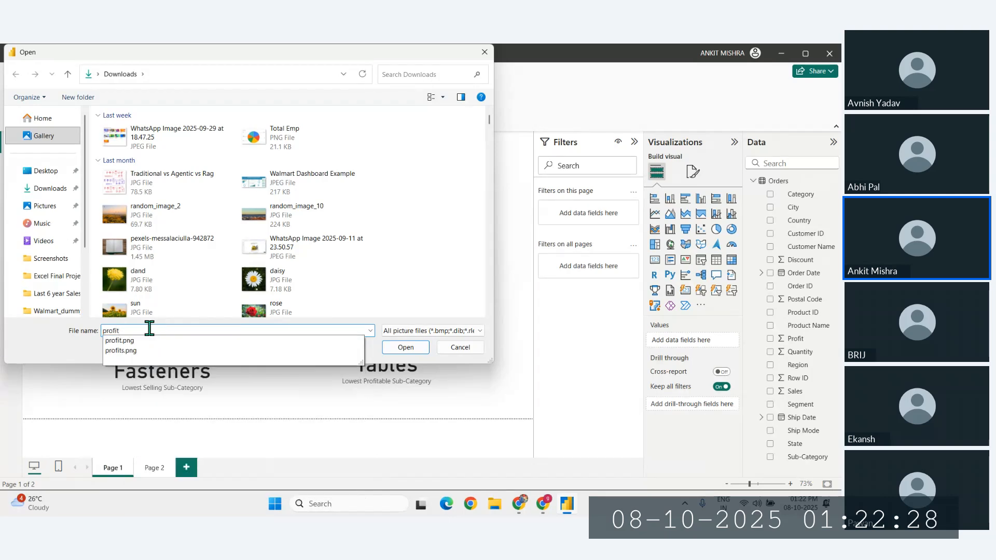
{"action": "left_click", "coordinate": [135, 342]}
{"action": "key", "text": "Return"}
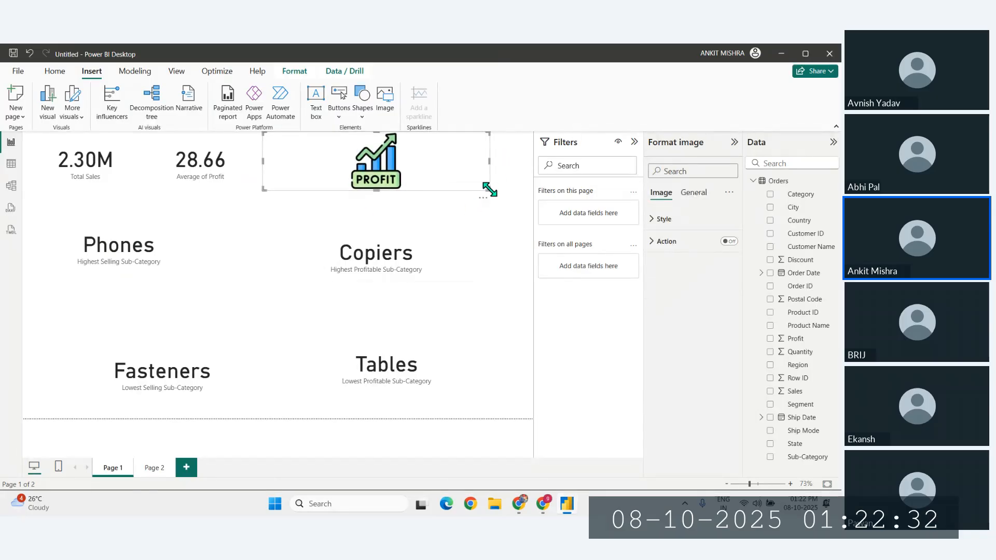
{"action": "left_click_drag", "start_coordinate": [490, 190], "coordinate": [320, 173]}
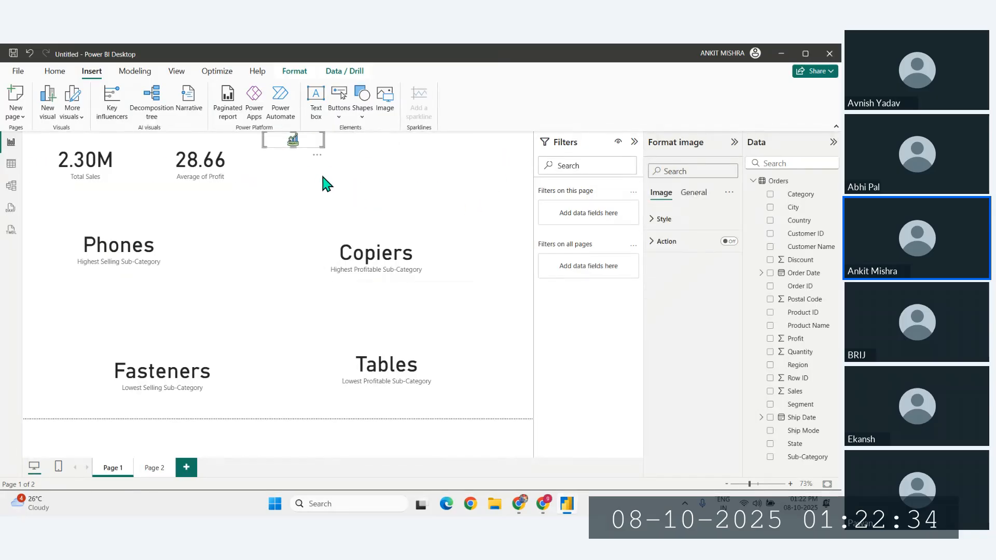
Try the Fill and Stretch scaling options on the profit picture and restore Fit.
{"action": "left_click", "coordinate": [659, 223]}
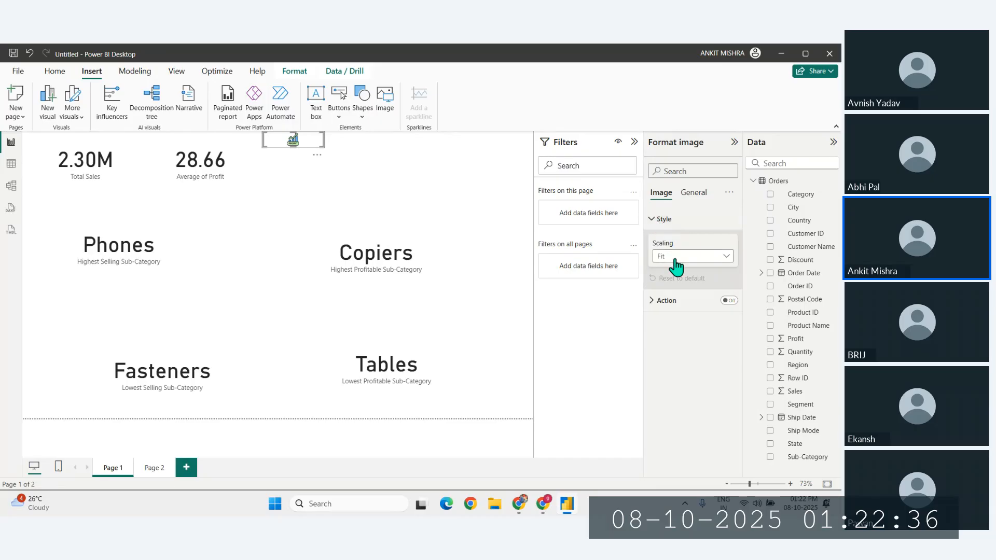
{"action": "left_click", "coordinate": [673, 258]}
{"action": "left_click", "coordinate": [668, 291]}
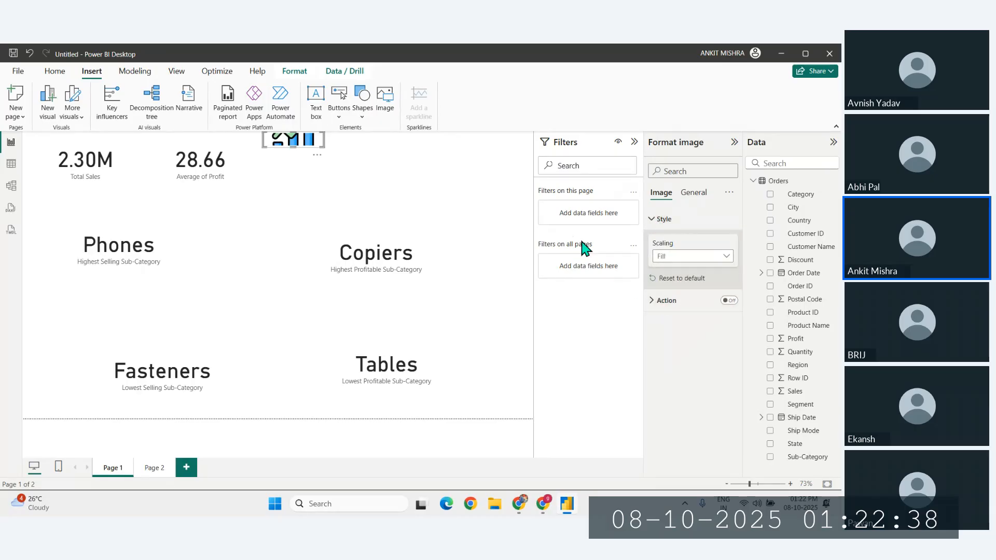
{"action": "left_click", "coordinate": [700, 260]}
{"action": "left_click", "coordinate": [674, 284]}
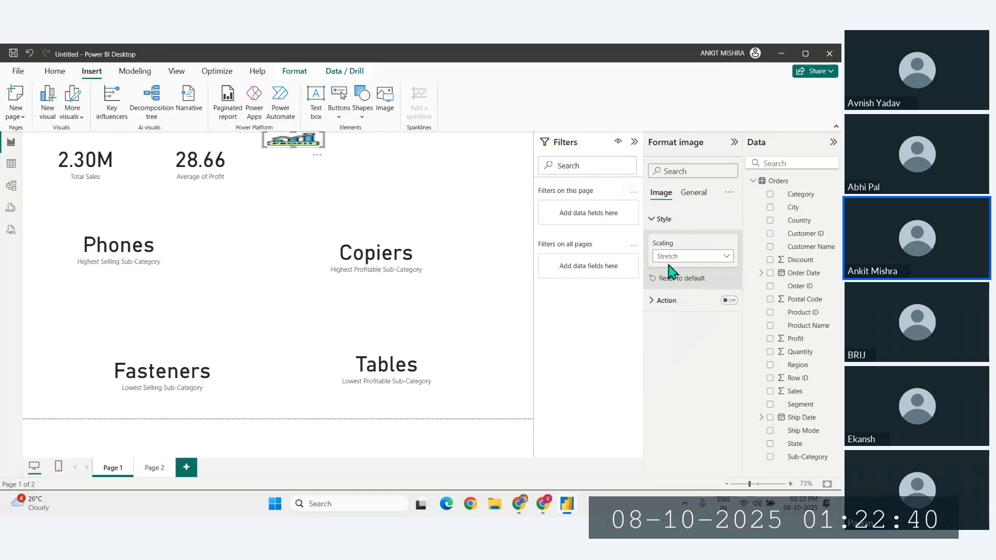
{"action": "left_click", "coordinate": [669, 258]}
{"action": "left_click", "coordinate": [664, 286]}
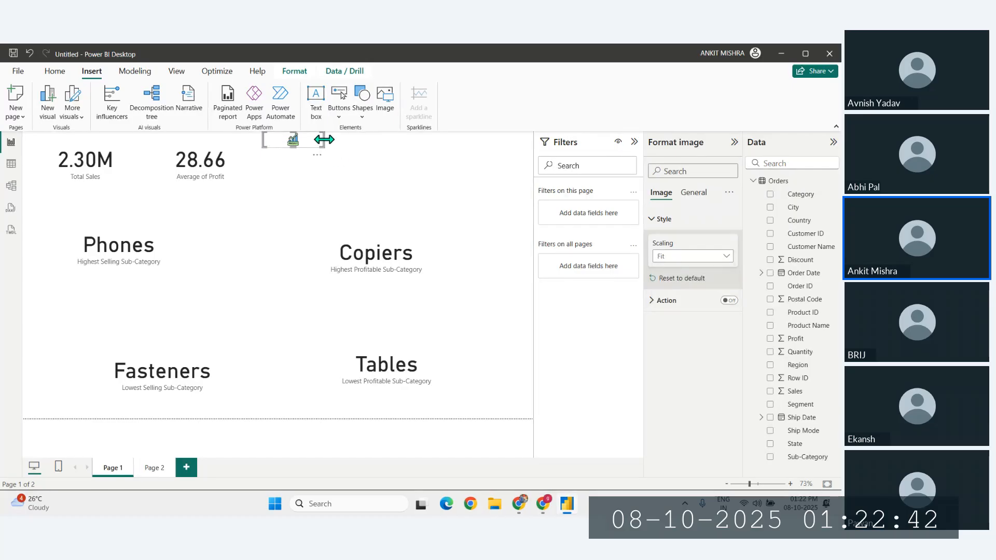
Move the profit icon onto the Total Sales card, left of its value, and enlarge the card slightly.
{"action": "left_click_drag", "start_coordinate": [300, 136], "coordinate": [50, 160]}
{"action": "left_click", "coordinate": [97, 167]}
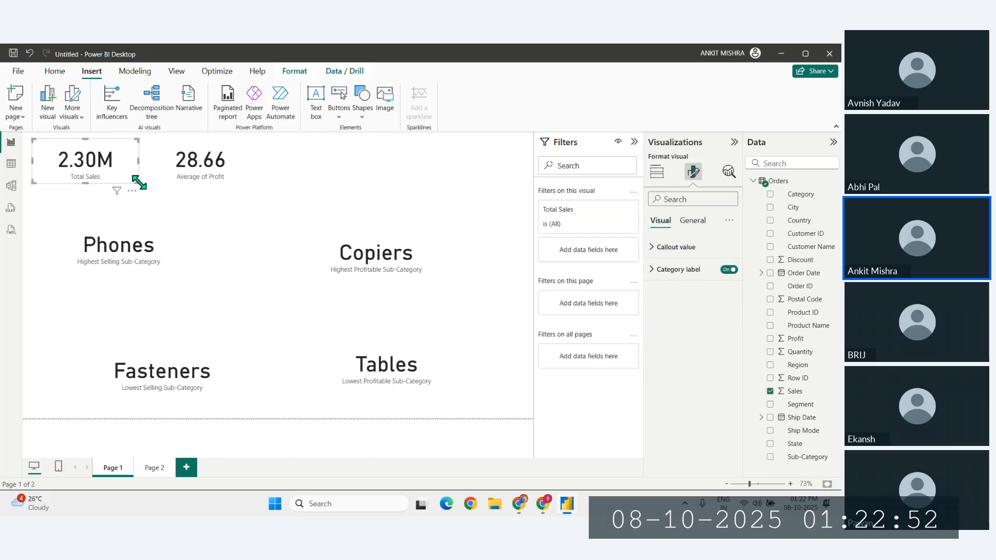
{"action": "left_click_drag", "start_coordinate": [139, 182], "coordinate": [147, 183]}
{"action": "left_click", "coordinate": [57, 215]}
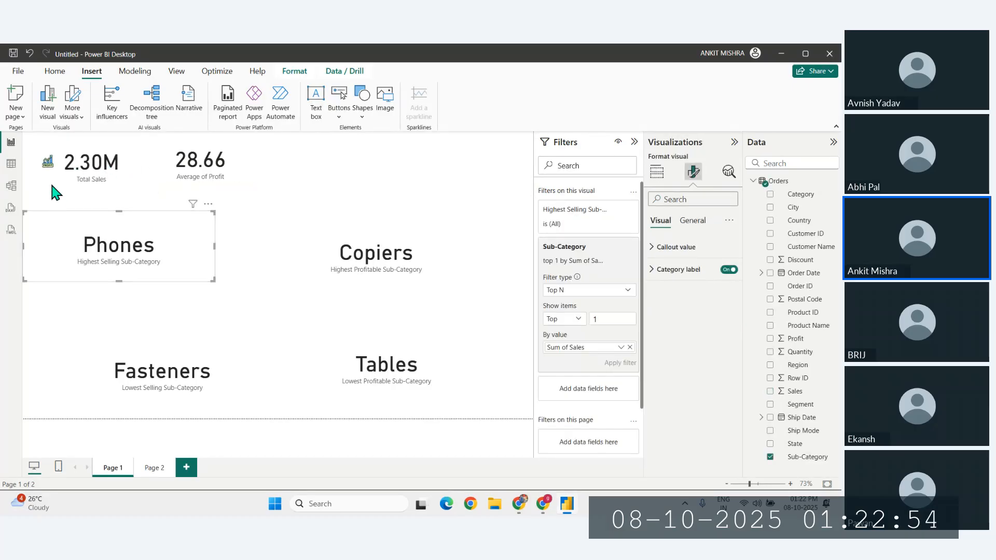
Nudge the profit icon slightly closer to the Total Sales value and send the card to the back, behind the icon.
{"action": "left_click", "coordinate": [51, 163]}
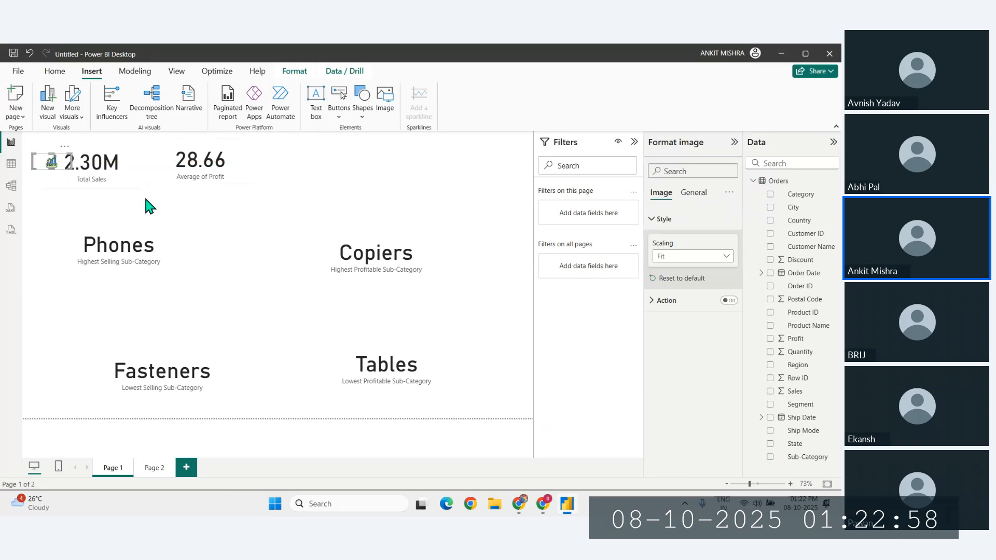
{"action": "key", "text": "Delete"}
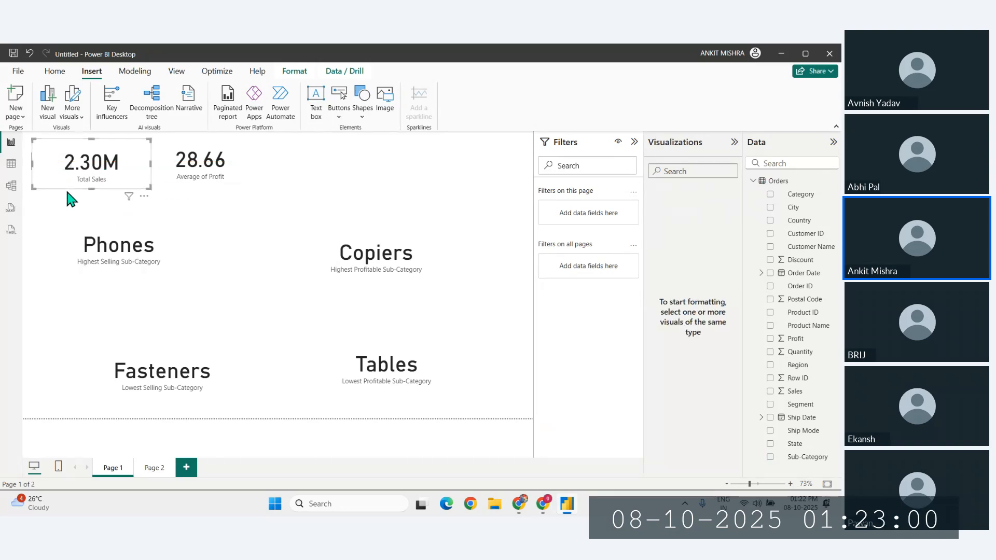
{"action": "left_click", "coordinate": [80, 174]}
{"action": "key", "text": "ctrl+z"}
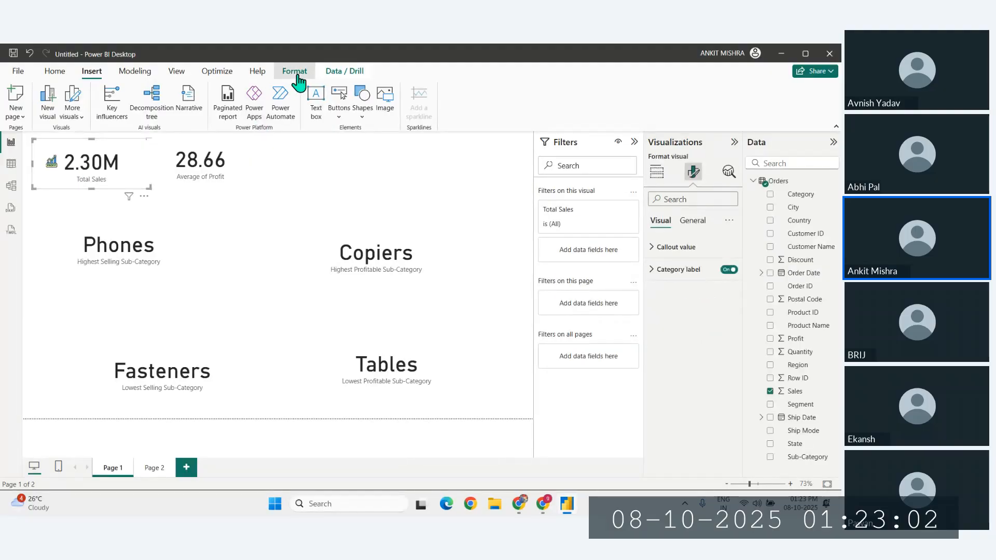
{"action": "left_click", "coordinate": [298, 78]}
{"action": "left_click", "coordinate": [182, 113]}
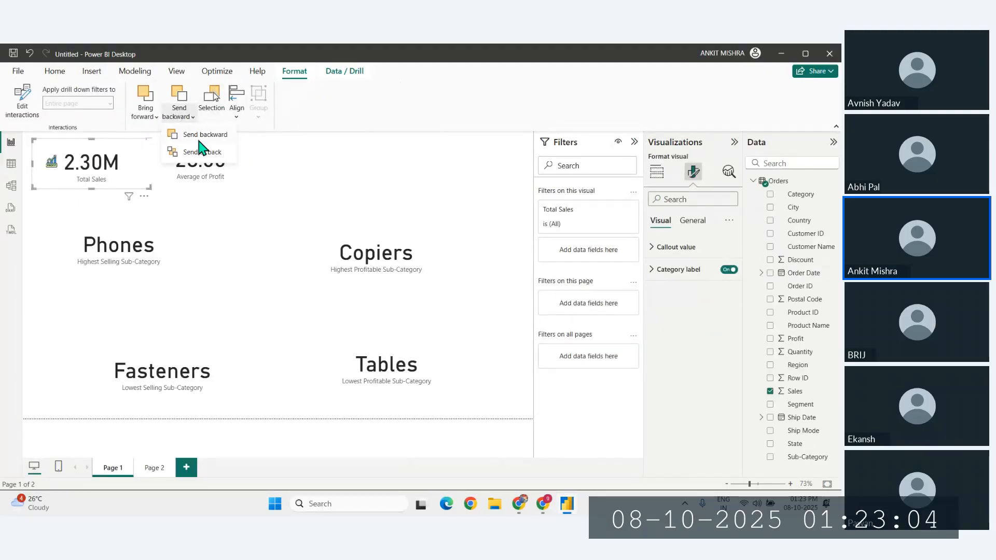
{"action": "left_click", "coordinate": [202, 151]}
{"action": "left_click", "coordinate": [57, 224]}
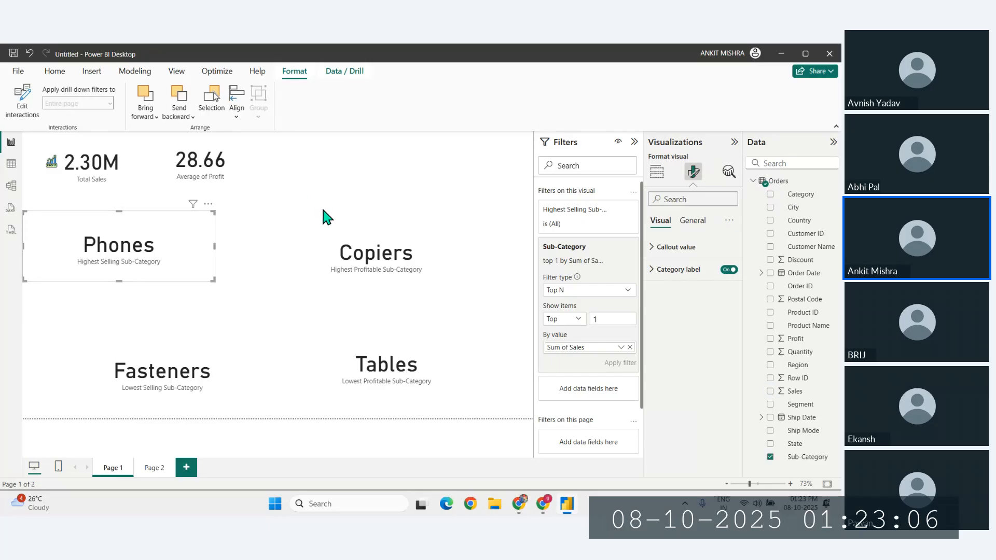
{"action": "left_click", "coordinate": [259, 191]}
Group the profit icon with the Total Sales card on Page 1 so they act as one object.
{"action": "left_click", "coordinate": [56, 165]}
{"action": "left_click", "coordinate": [111, 171], "text": "ctrl"}
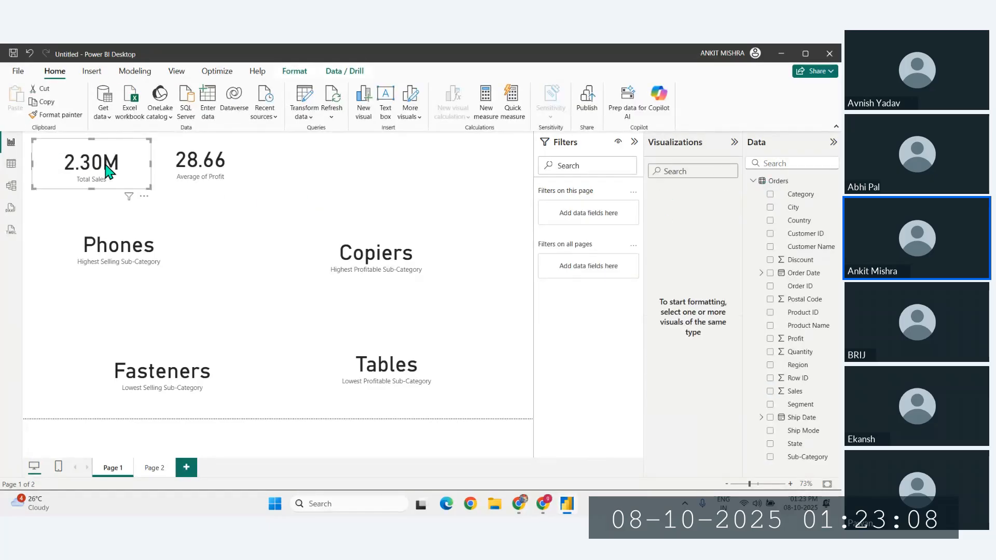
{"action": "left_click", "coordinate": [294, 71]}
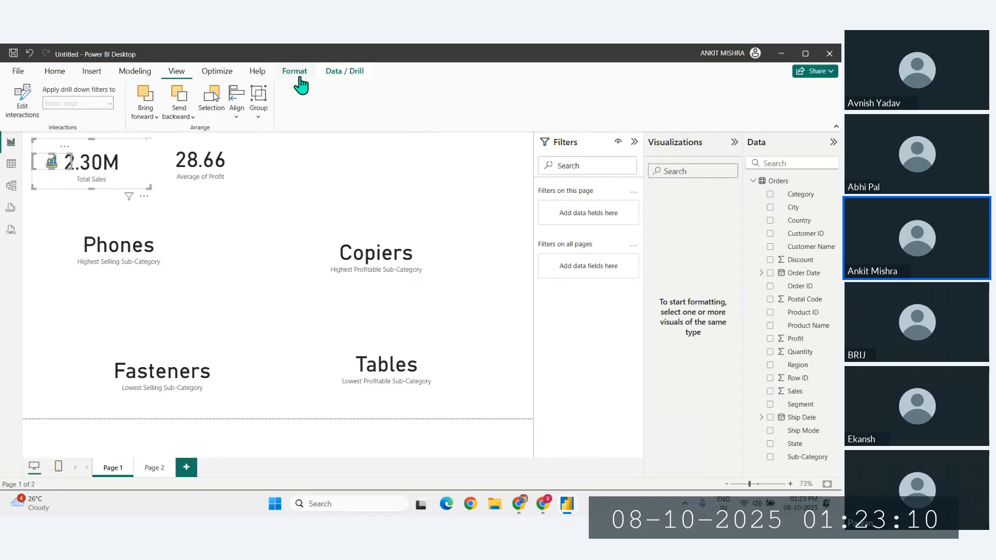
{"action": "left_click", "coordinate": [258, 115]}
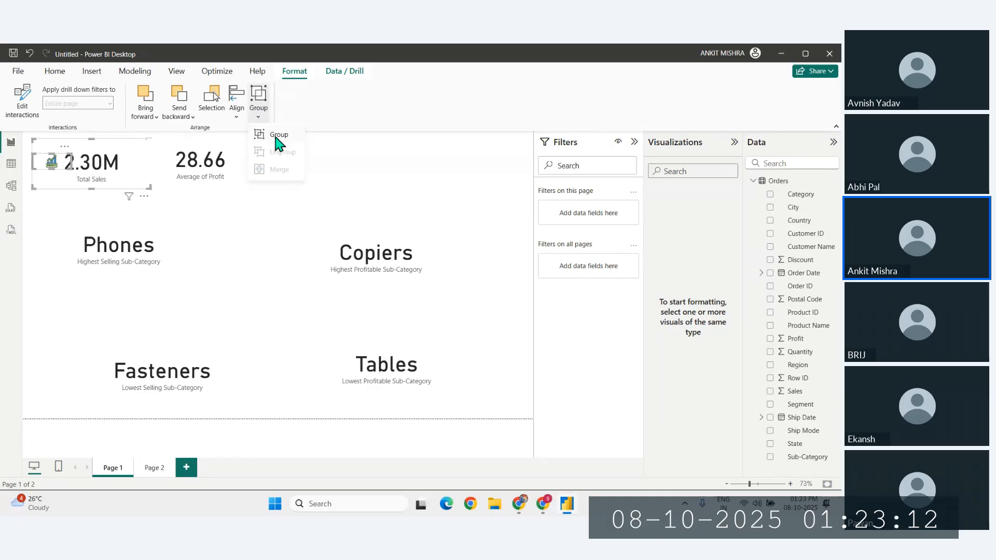
{"action": "left_click", "coordinate": [276, 136]}
{"action": "left_click", "coordinate": [261, 251]}
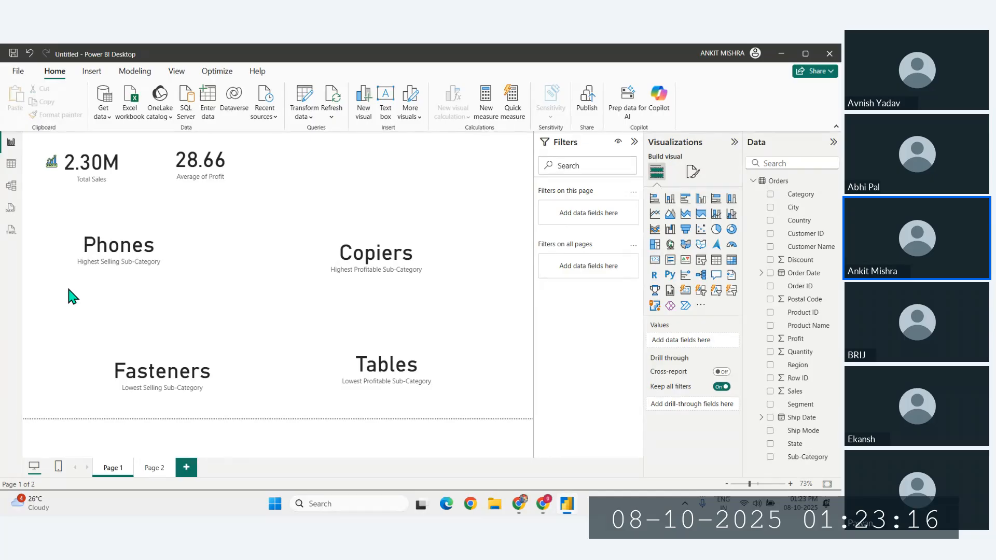
Turn on the shadow, glow and accent bar for the cards in the multi-card visual on Page 2.
{"action": "left_click", "coordinate": [155, 468]}
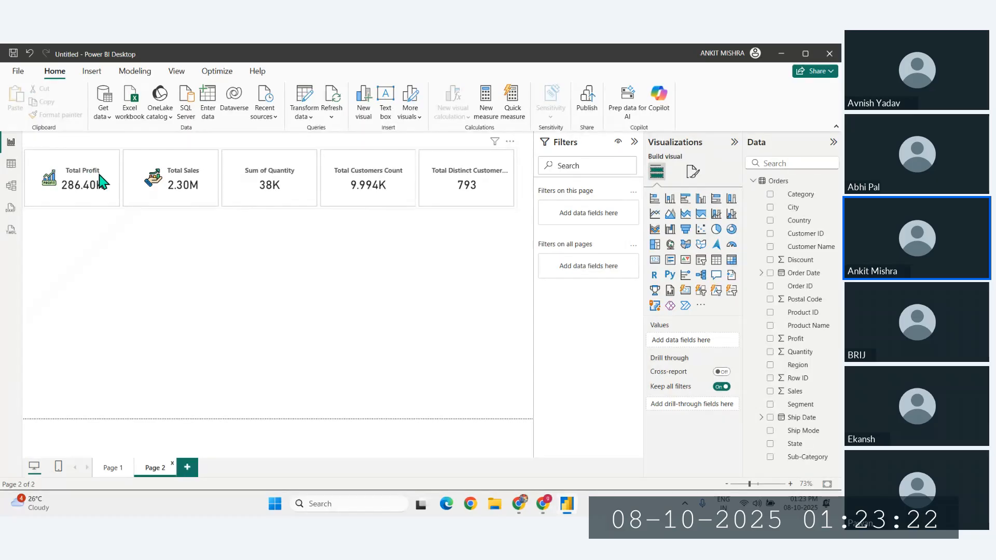
{"action": "left_click", "coordinate": [110, 465]}
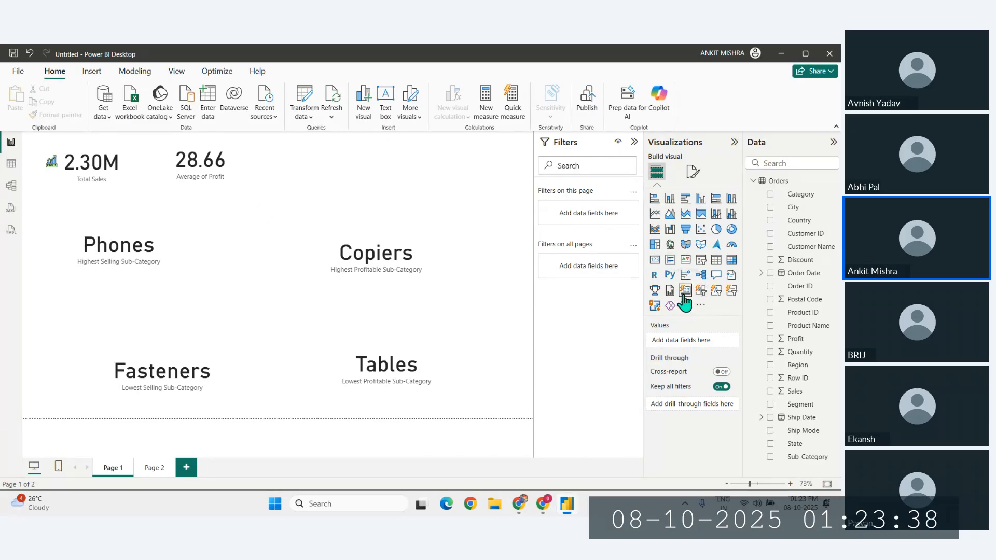
{"action": "left_click", "coordinate": [154, 468]}
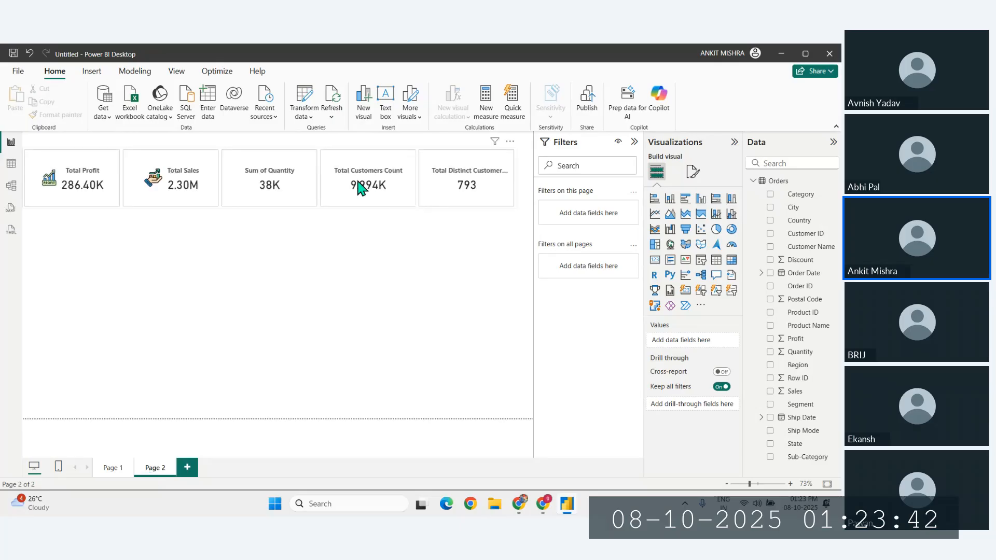
{"action": "left_click", "coordinate": [362, 187]}
{"action": "left_click", "coordinate": [693, 172]}
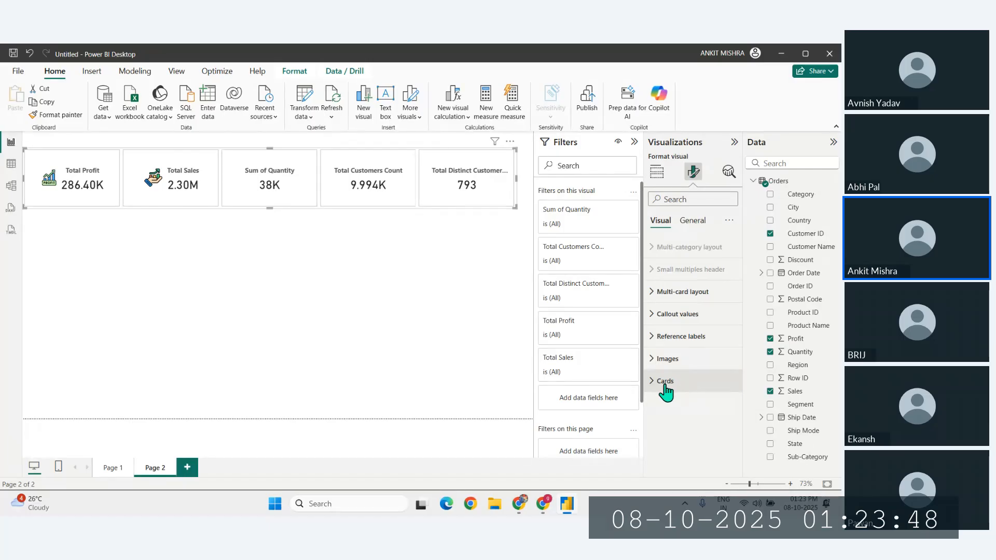
{"action": "left_click", "coordinate": [664, 384]}
{"action": "scroll", "coordinate": [683, 358], "scroll_direction": "down", "scroll_amount": 4}
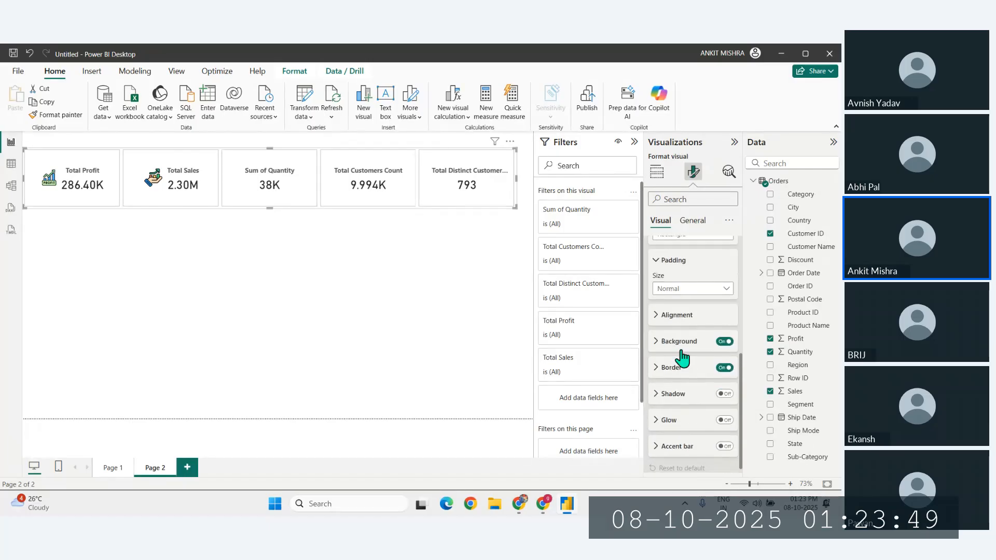
{"action": "left_click", "coordinate": [725, 394]}
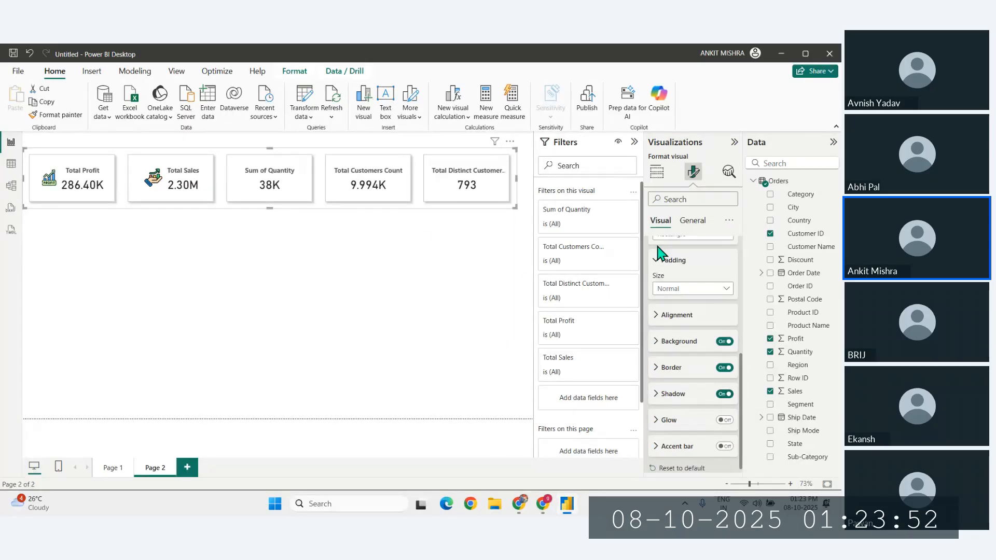
{"action": "left_click", "coordinate": [725, 420]}
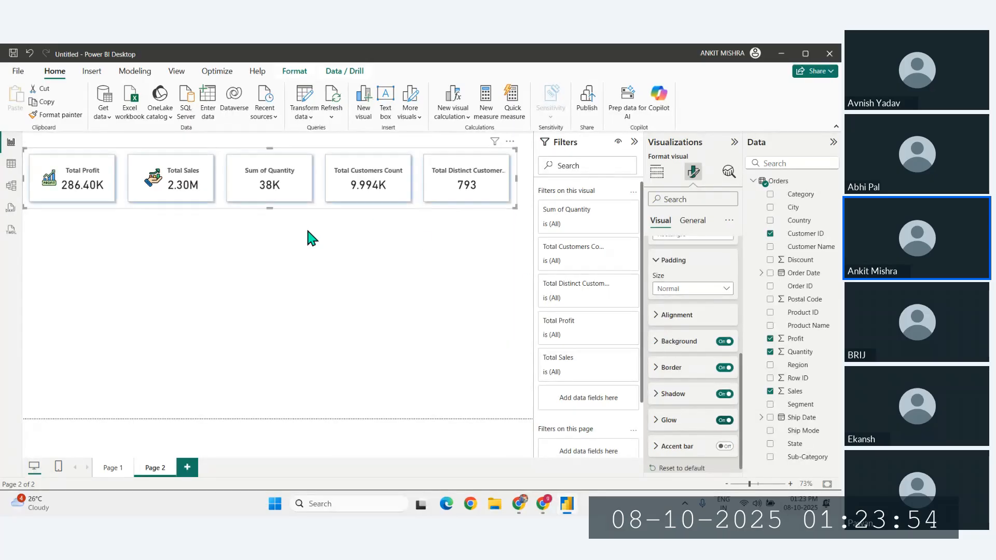
{"action": "left_click", "coordinate": [725, 447]}
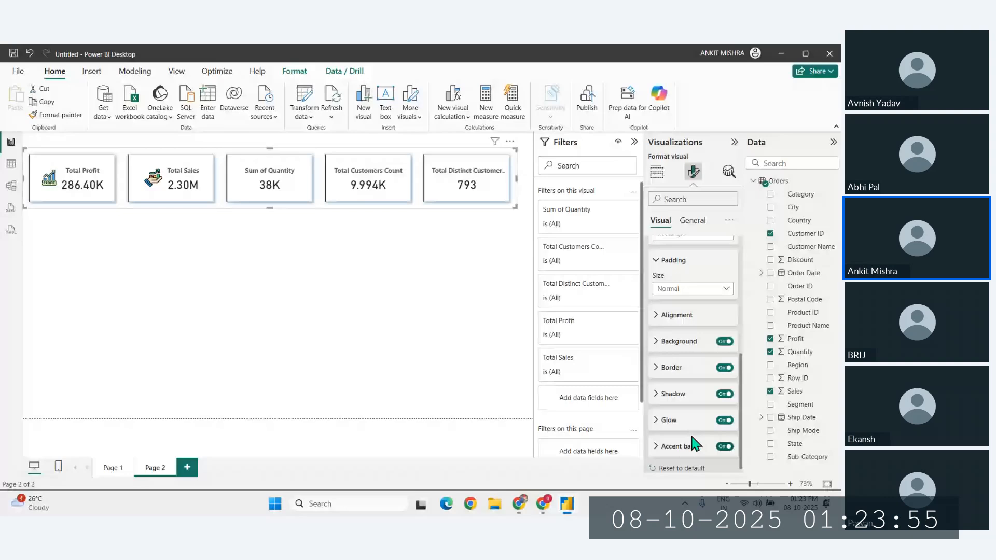
Try accent bar widths of 20 px and 12 px on the cards, and settle on 6 px.
{"action": "left_click", "coordinate": [660, 446]}
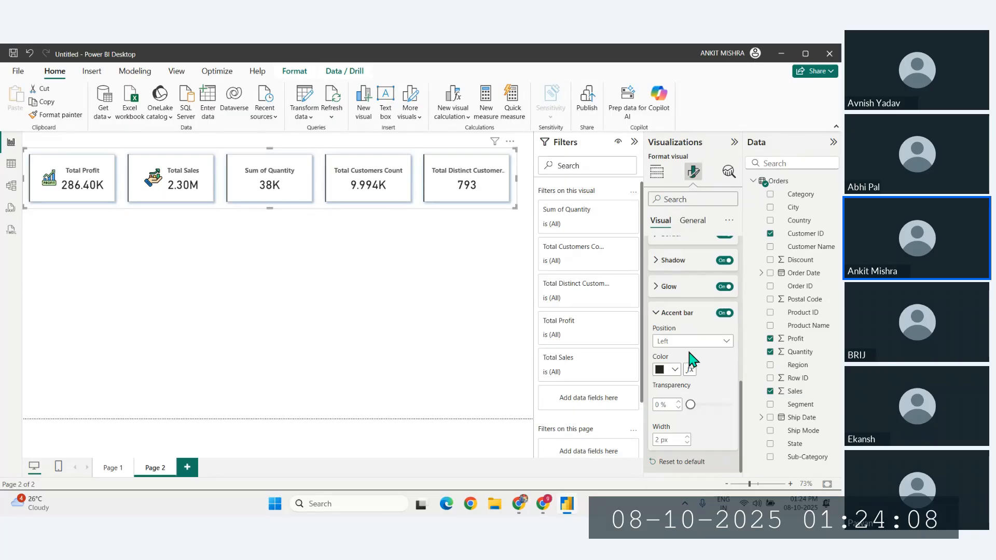
{"action": "left_click", "coordinate": [667, 439]}
{"action": "type", "text": "20"}
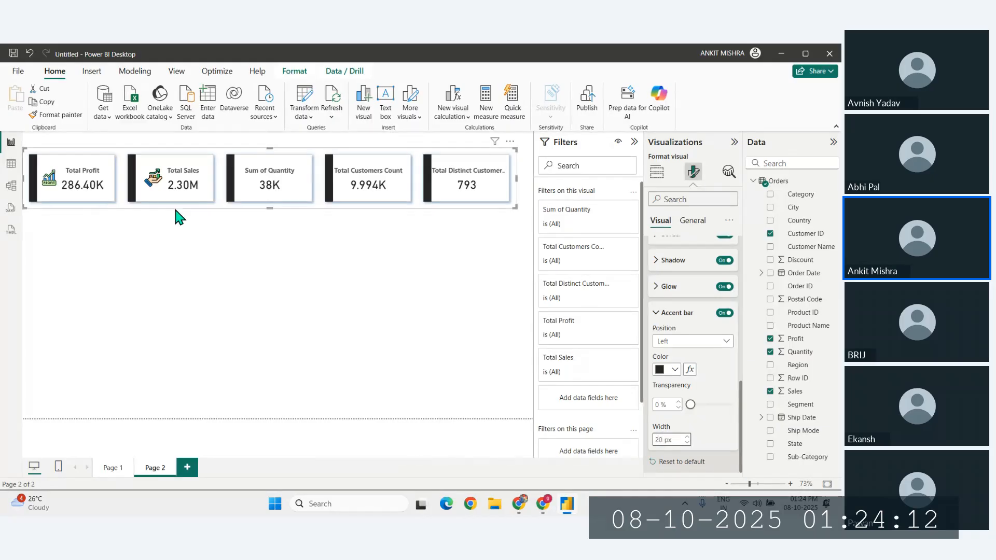
{"action": "key", "text": "BackSpace"}
{"action": "key", "text": "BackSpace"}
{"action": "type", "text": "12"}
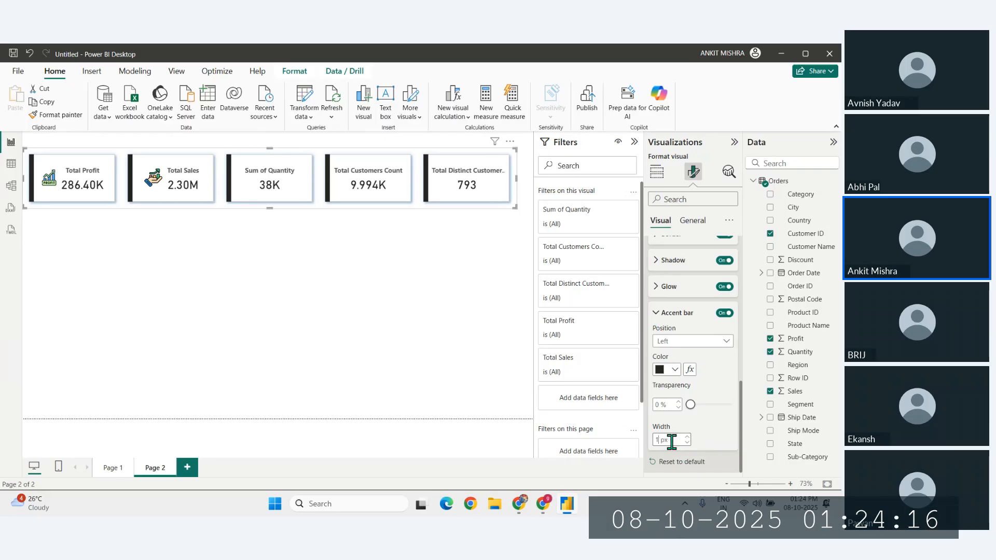
{"action": "key", "text": "BackSpace"}
{"action": "key", "text": "BackSpace"}
{"action": "type", "text": "6"}
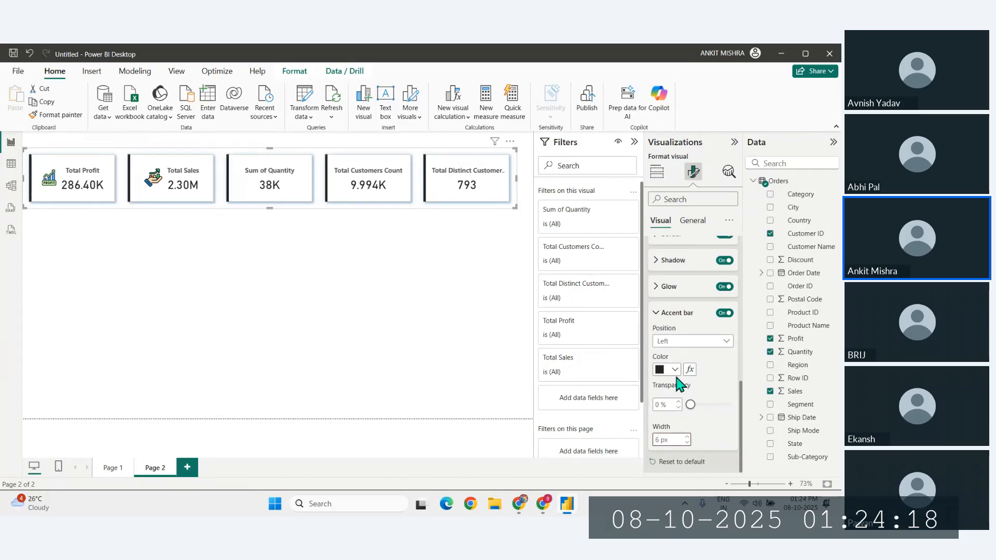
Colour the cards' accent bars dark blue and slightly reduce the height of the multi-card visual.
{"action": "left_click", "coordinate": [669, 369]}
{"action": "left_click", "coordinate": [713, 322]}
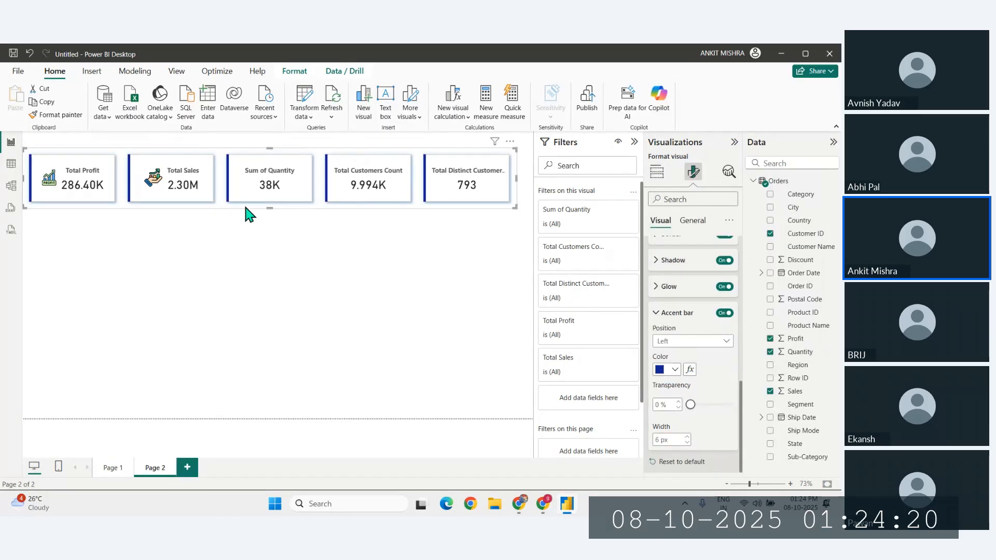
{"action": "left_click_drag", "start_coordinate": [269, 205], "coordinate": [266, 194]}
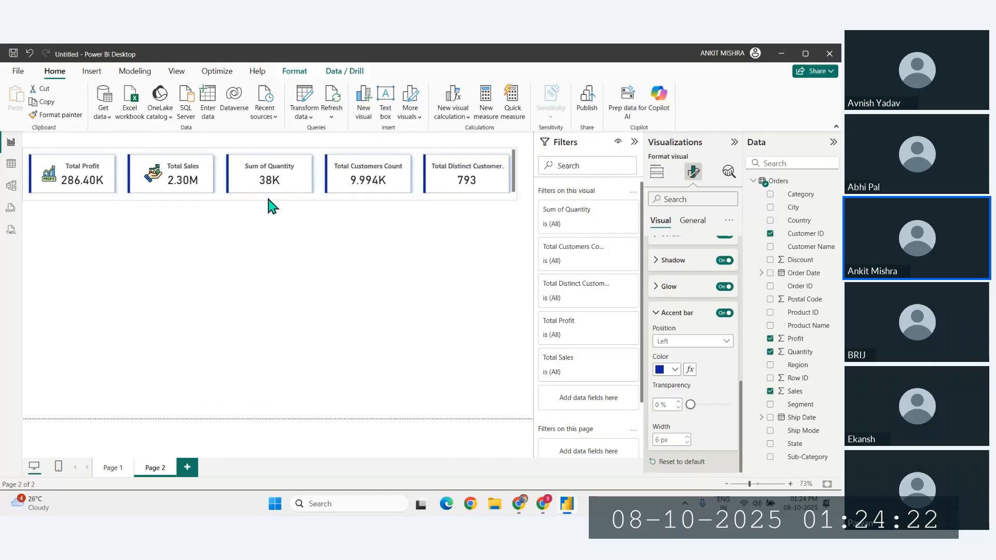
{"action": "left_click", "coordinate": [173, 305]}
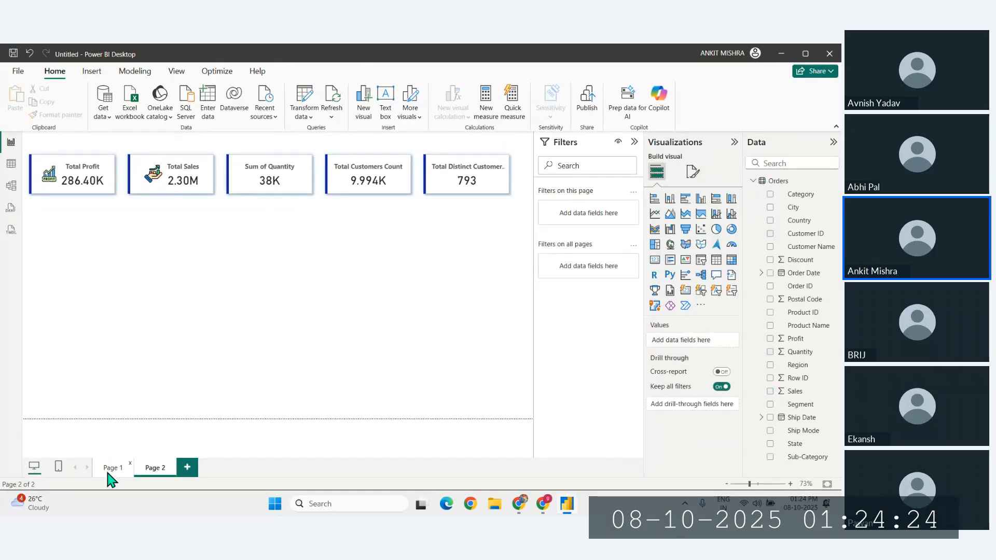
Copy the Highest Profitable Sub-Category card from Page 1 to Page 2 and place it below the row of cards.
{"action": "left_click", "coordinate": [110, 470]}
{"action": "left_click", "coordinate": [165, 470]}
{"action": "left_click", "coordinate": [119, 468]}
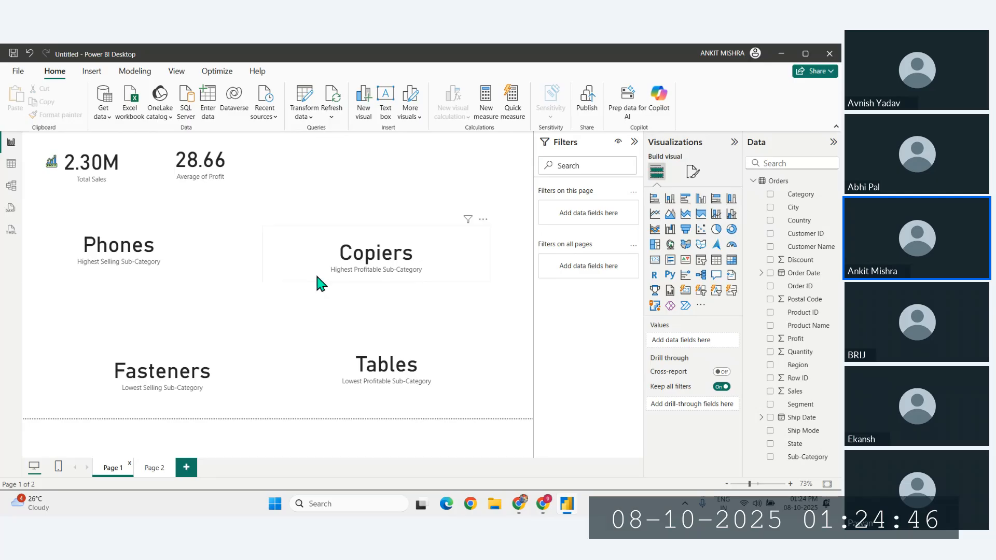
{"action": "left_click", "coordinate": [462, 264]}
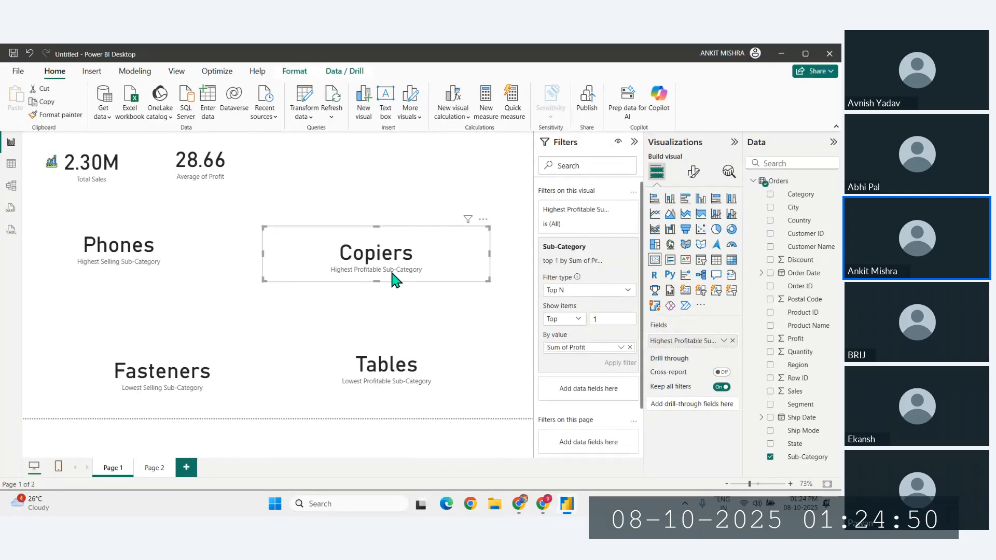
{"action": "left_click", "coordinate": [154, 468]}
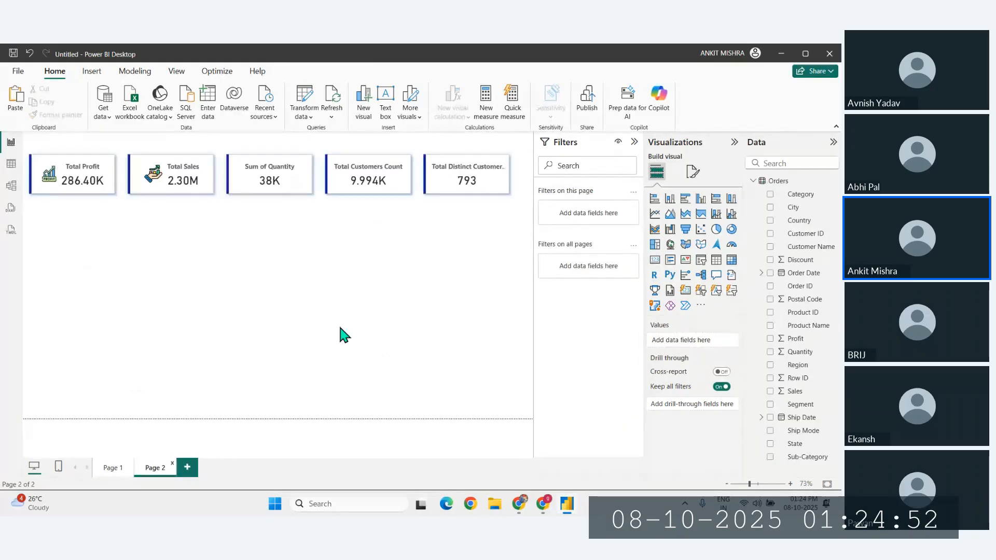
{"action": "key", "text": "ctrl+v"}
{"action": "left_click_drag", "start_coordinate": [363, 265], "coordinate": [135, 284]}
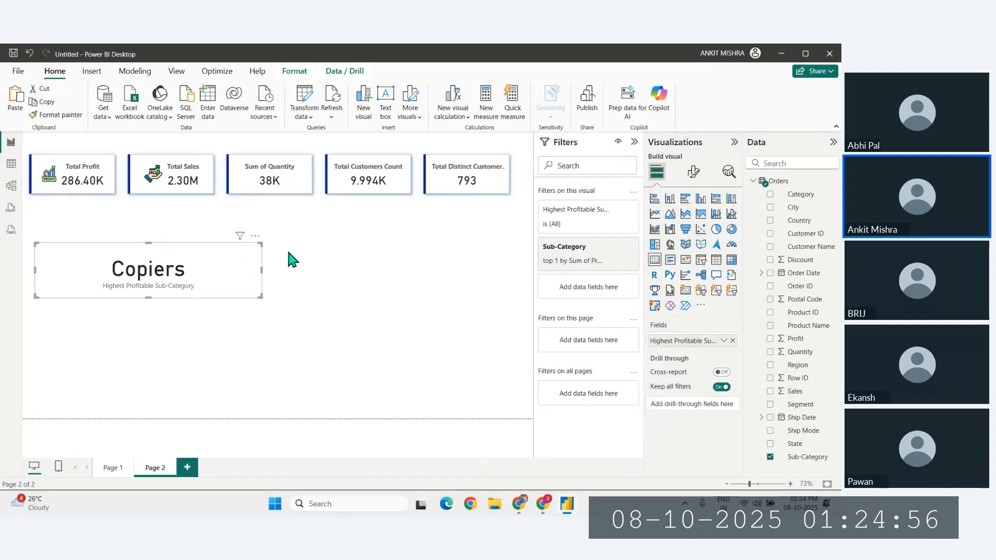
Change the pasted card's Sub-Category filter to the top 5 by Sum of Profit and apply it.
{"action": "left_click", "coordinate": [600, 248]}
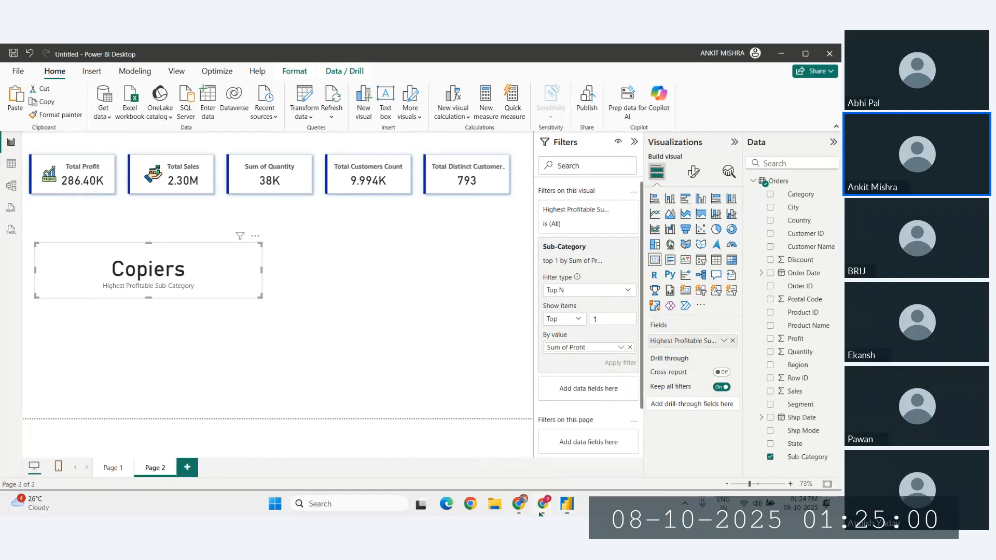
{"action": "mouse_move", "coordinate": [543, 503]}
{"action": "left_click", "coordinate": [497, 468]}
{"action": "left_click", "coordinate": [567, 503]}
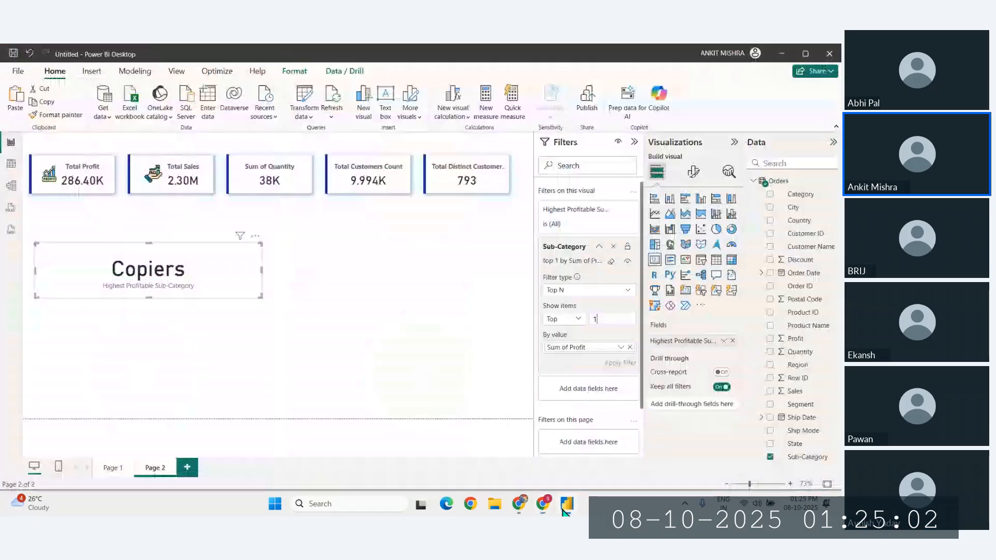
{"action": "type", "text": "5"}
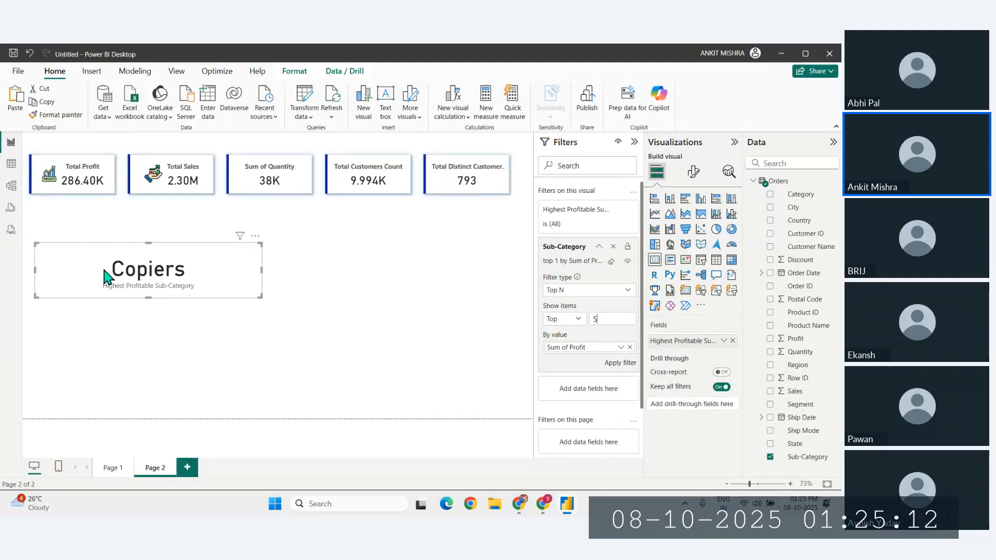
{"action": "left_click", "coordinate": [621, 364]}
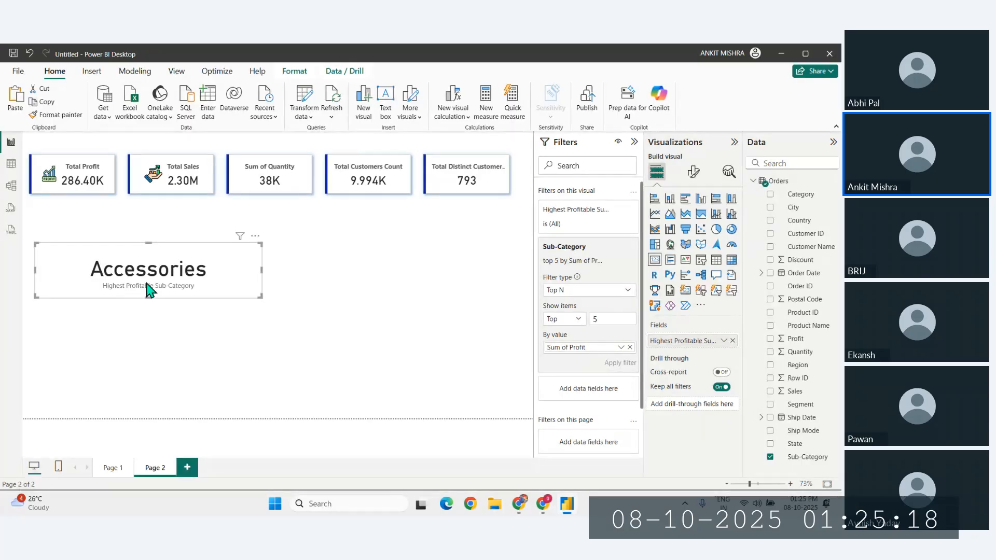
Convert the pasted card into a multi-row card and make it taller.
{"action": "left_click", "coordinate": [669, 265]}
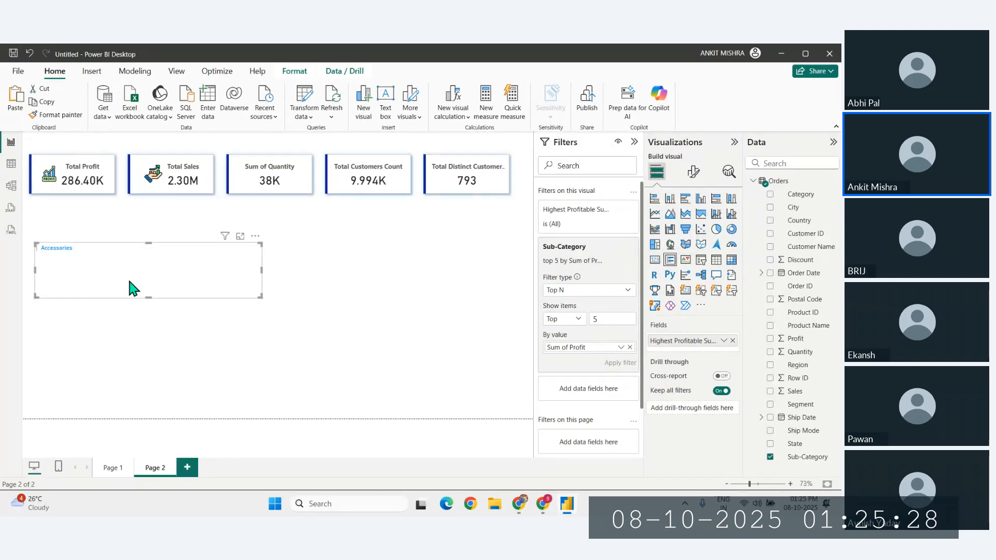
{"action": "left_click_drag", "start_coordinate": [148, 298], "coordinate": [148, 338]}
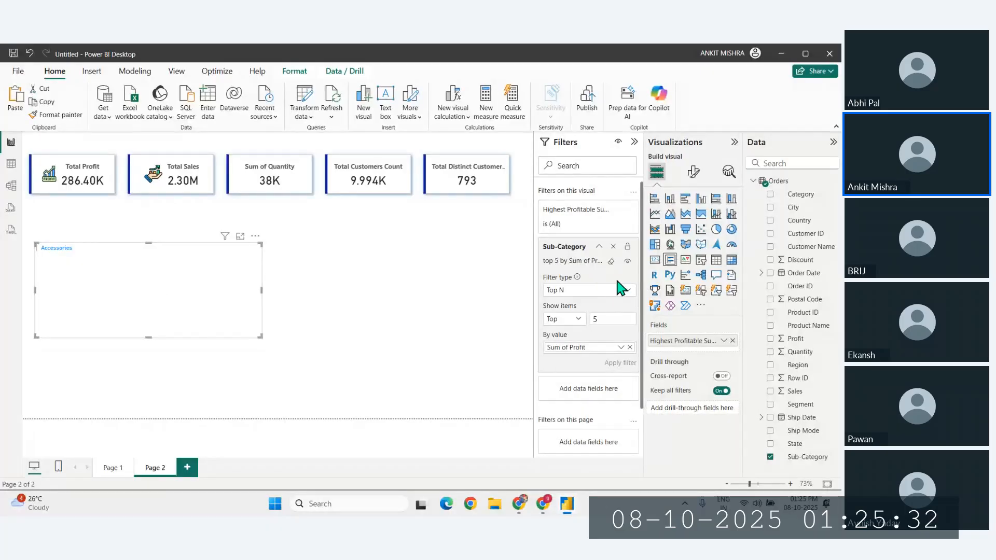
Remove the card's Sub-Category filter and recreate it as a Top N filter showing the top 5 by Sum of Profit.
{"action": "left_click", "coordinate": [614, 247]}
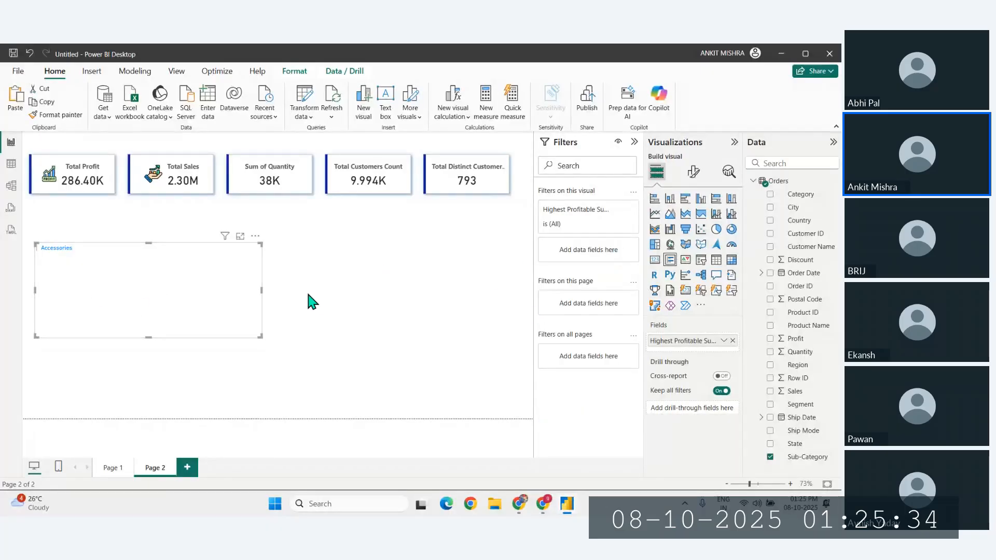
{"action": "left_click", "coordinate": [617, 209]}
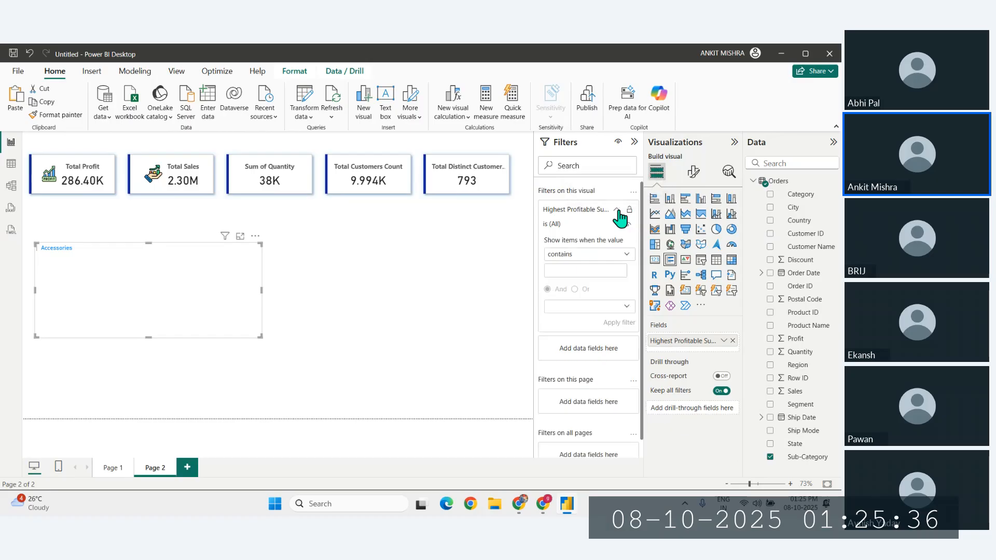
{"action": "left_click", "coordinate": [618, 210]}
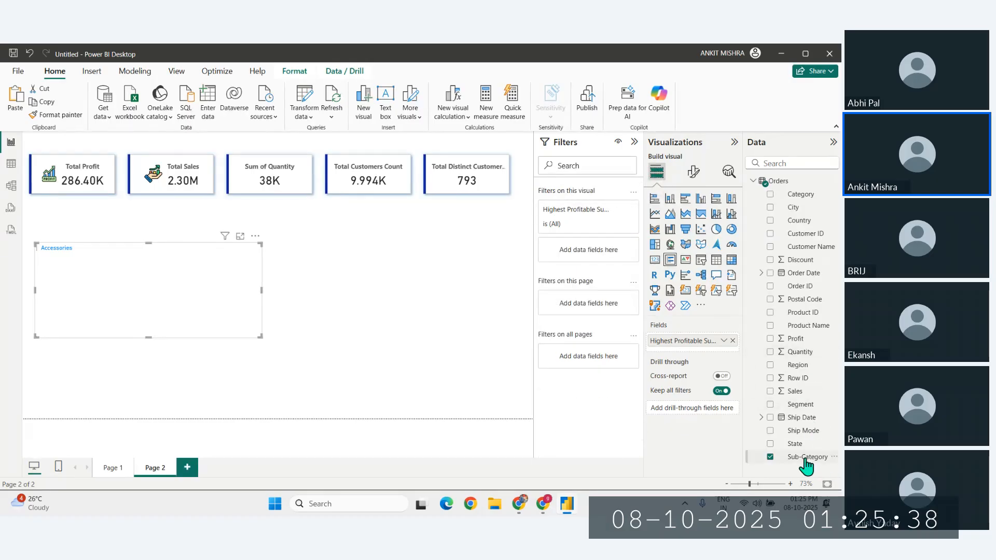
{"action": "left_click_drag", "start_coordinate": [806, 458], "coordinate": [591, 261]}
{"action": "left_click", "coordinate": [600, 289]}
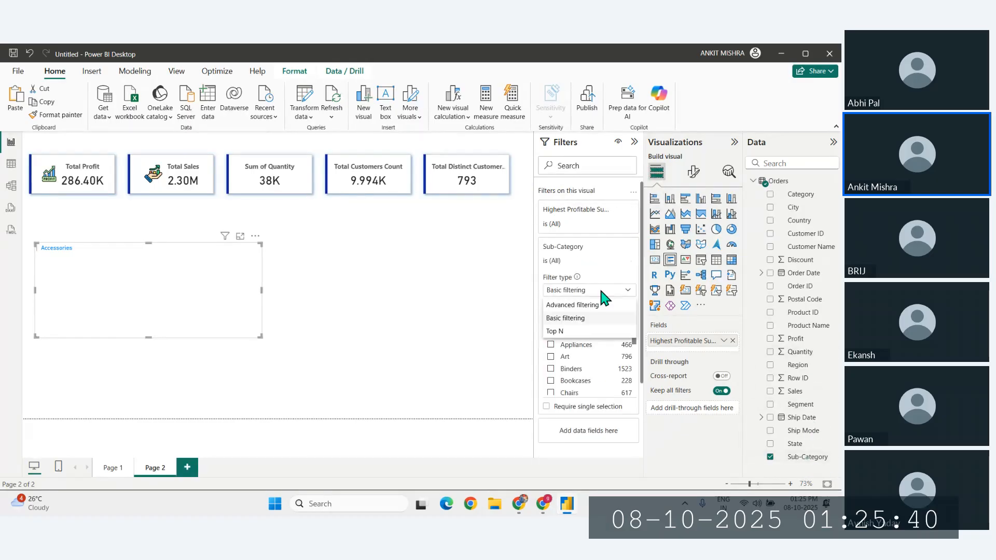
{"action": "left_click", "coordinate": [572, 332]}
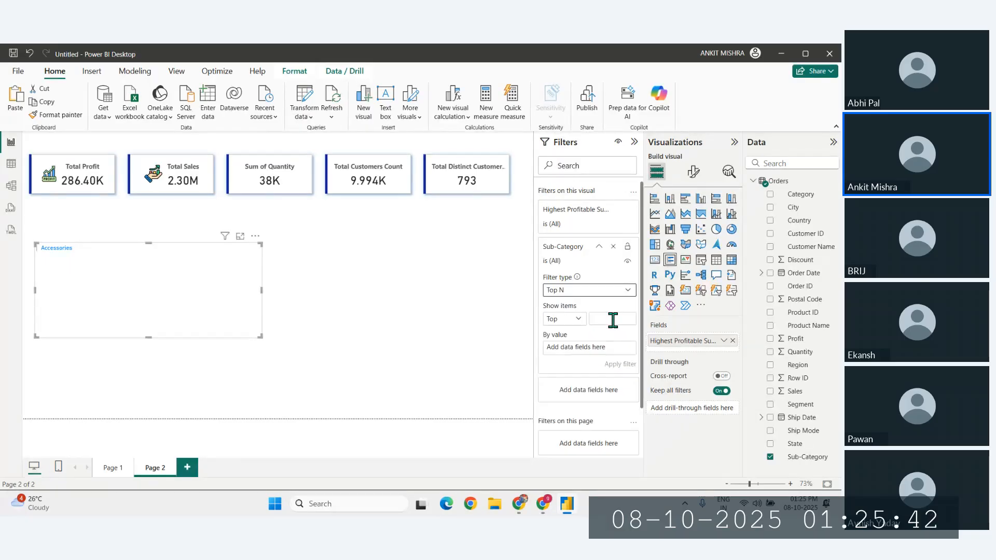
{"action": "left_click", "coordinate": [613, 320]}
{"action": "type", "text": "5"}
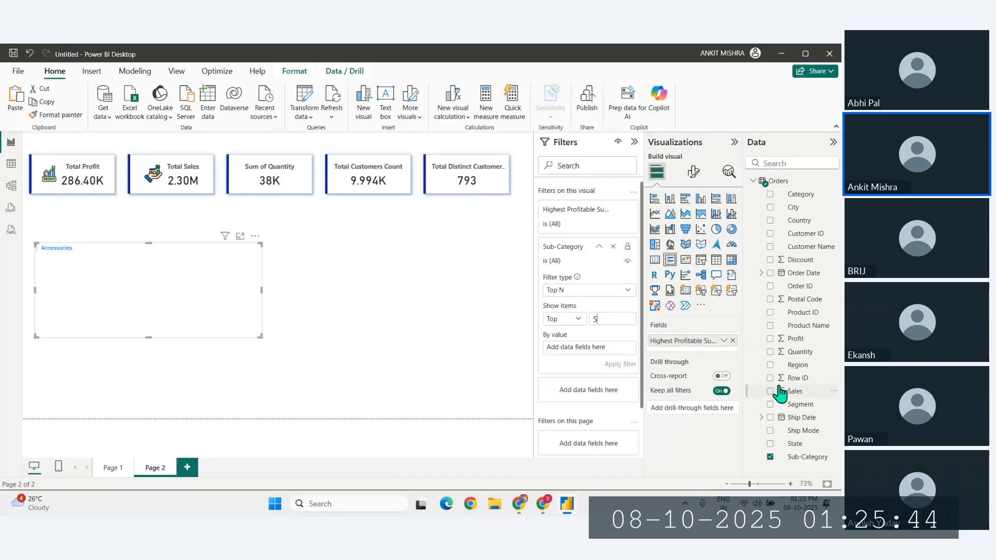
{"action": "left_click_drag", "start_coordinate": [795, 338], "coordinate": [586, 348]}
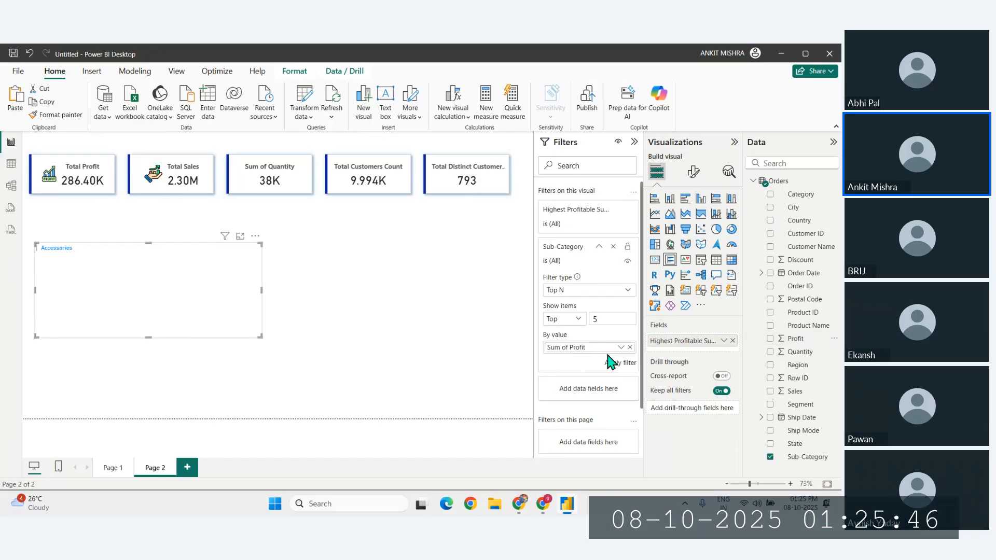
{"action": "left_click", "coordinate": [619, 364]}
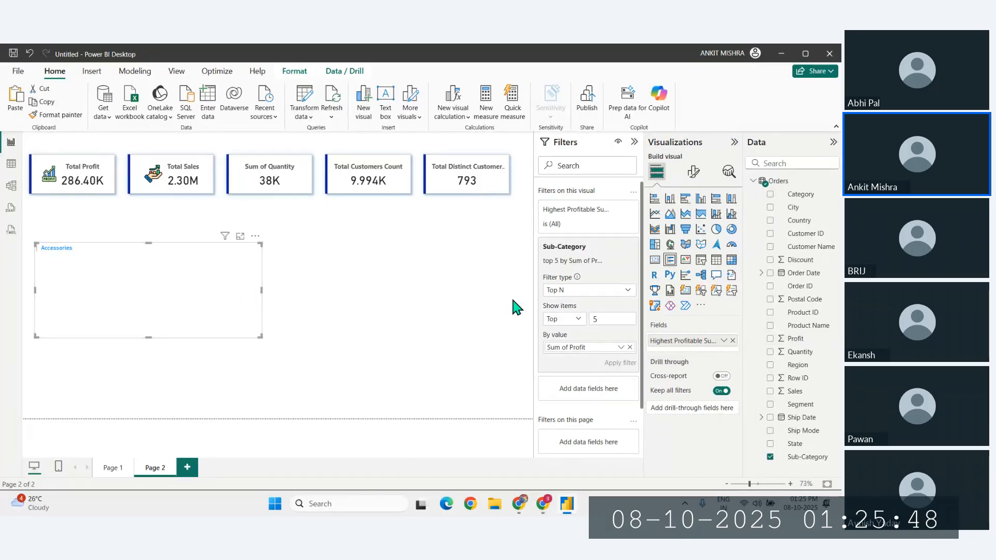
{"action": "left_click", "coordinate": [378, 275]}
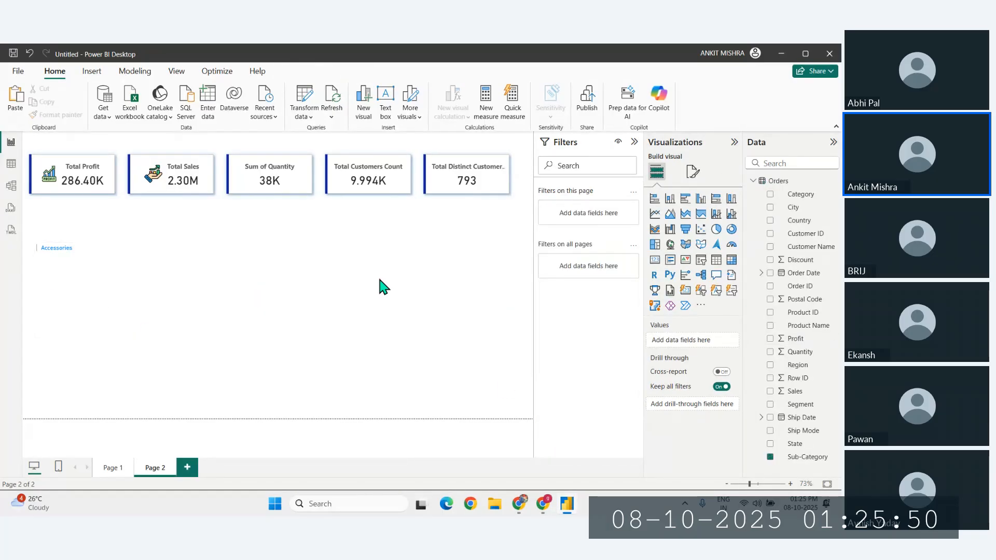
Replace the multi-row card's Highest Profitable Sub-Category field with Sub-Category and add Profit as a second field.
{"action": "left_click", "coordinate": [179, 281]}
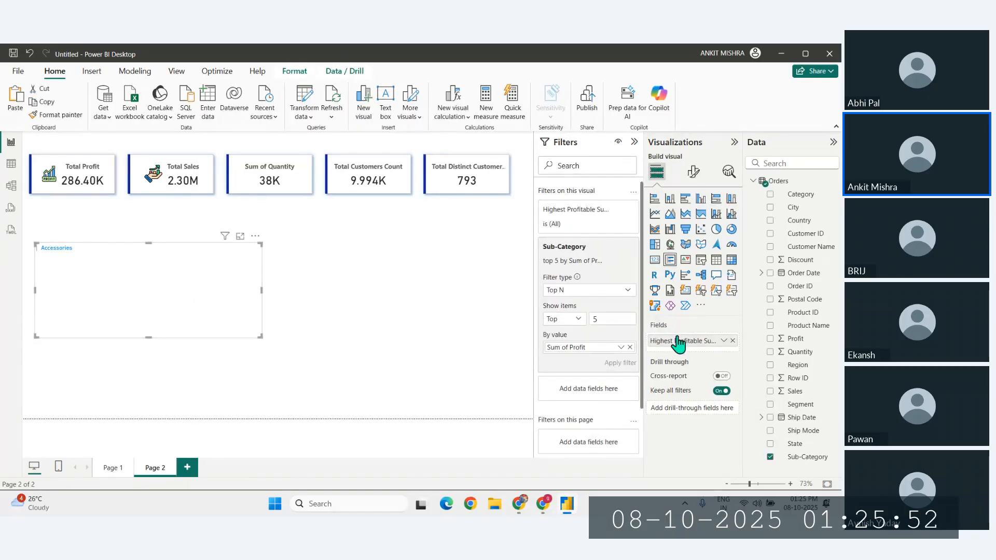
{"action": "left_click", "coordinate": [732, 340]}
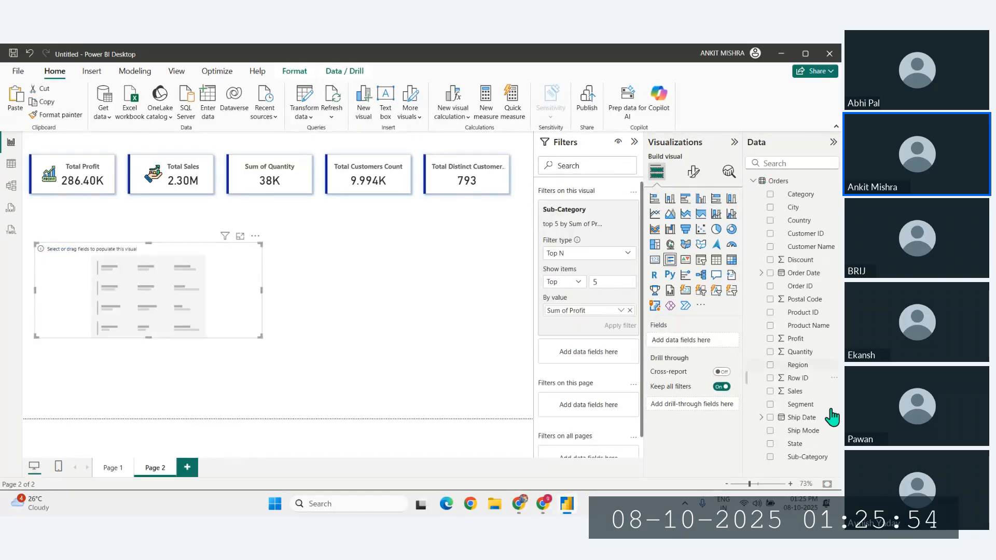
{"action": "left_click_drag", "start_coordinate": [812, 457], "coordinate": [685, 341]}
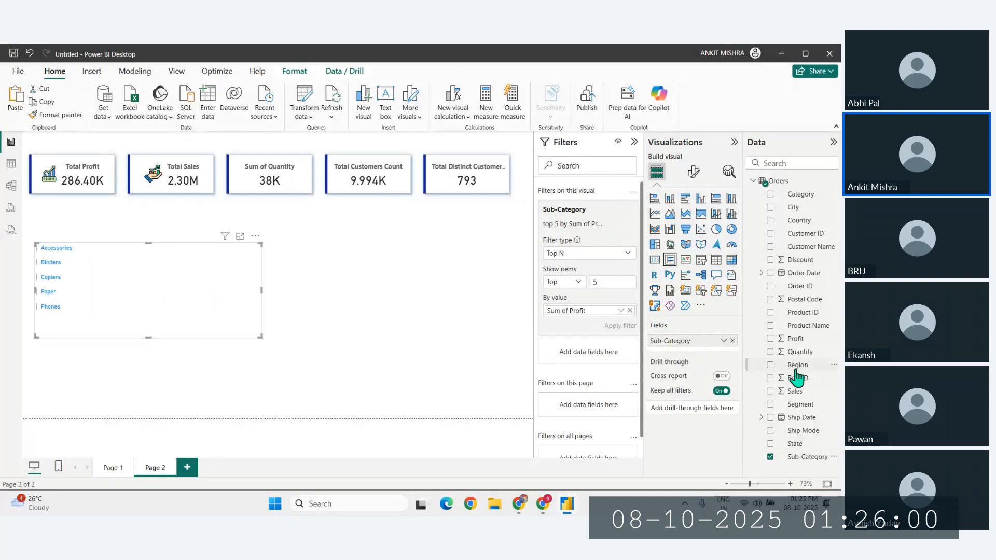
{"action": "left_click_drag", "start_coordinate": [795, 338], "coordinate": [694, 351]}
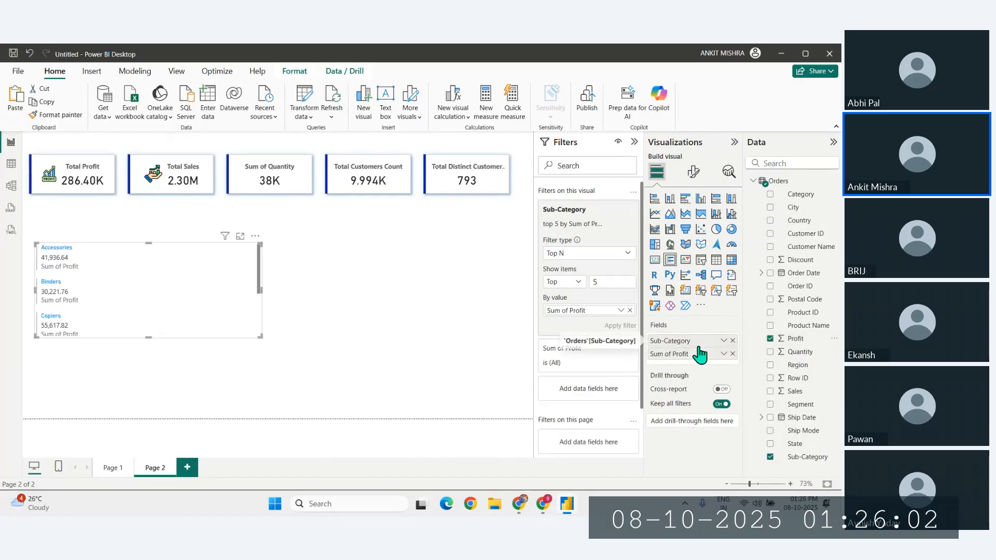
Make the multi-row card taller and narrower, and position it directly beneath the row of cards.
{"action": "left_click_drag", "start_coordinate": [261, 338], "coordinate": [272, 418]}
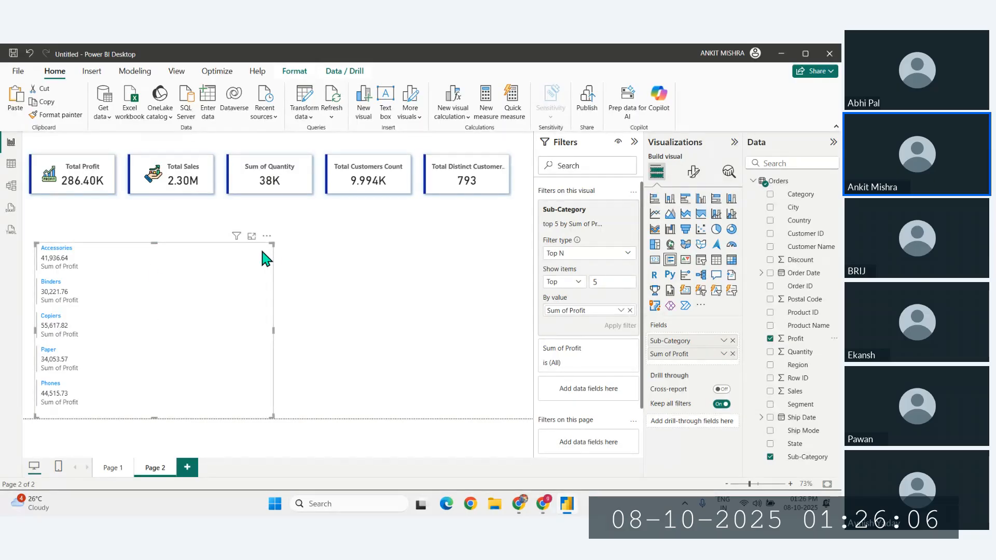
{"action": "left_click_drag", "start_coordinate": [260, 235], "coordinate": [257, 207]}
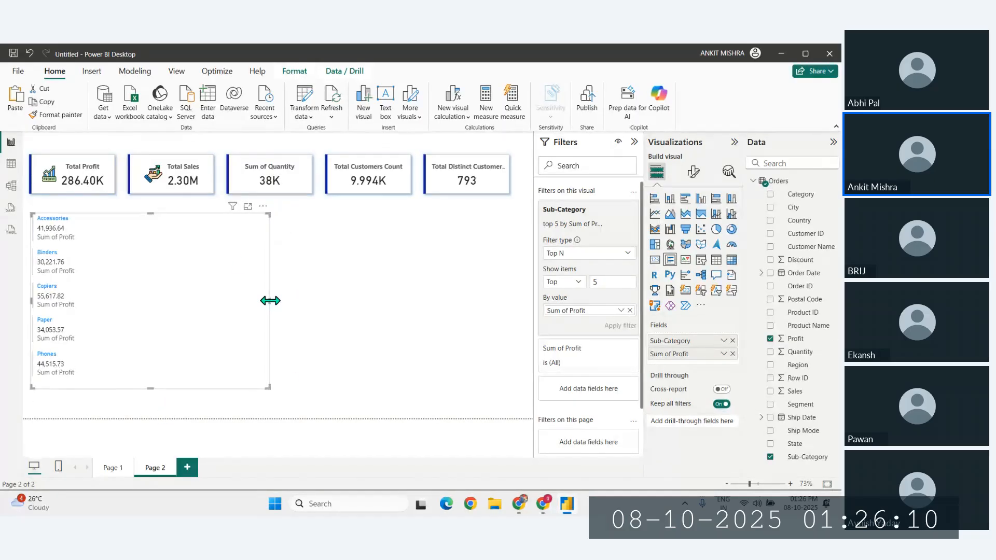
{"action": "left_click_drag", "start_coordinate": [270, 301], "coordinate": [195, 301]}
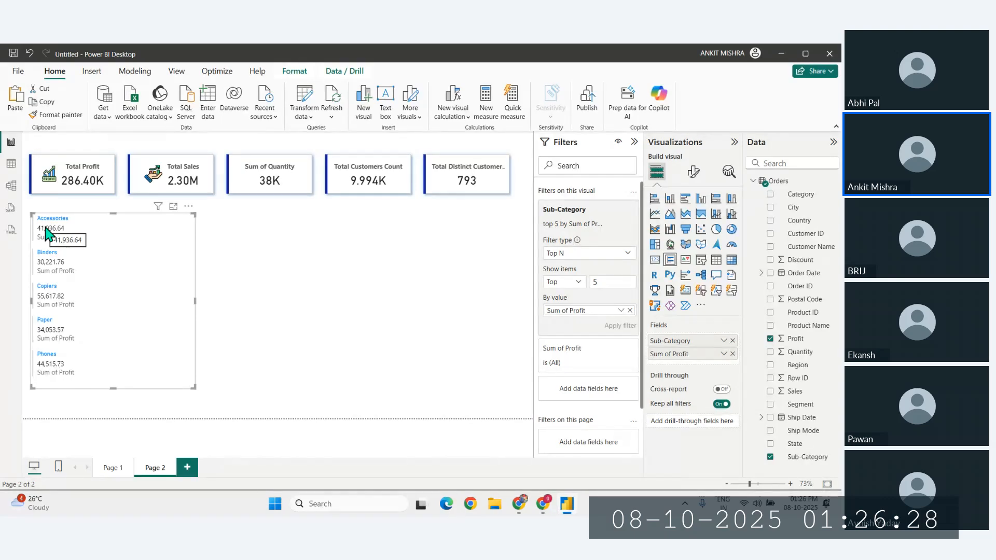
Sort the multi-row card by Sum of Profit in descending order.
{"action": "left_click", "coordinate": [188, 207]}
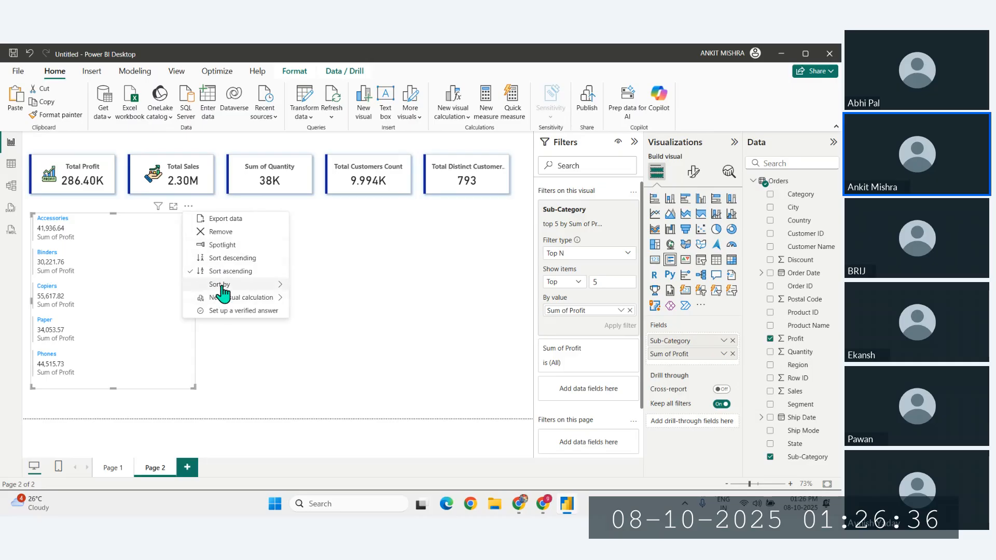
{"action": "mouse_move", "coordinate": [223, 292]}
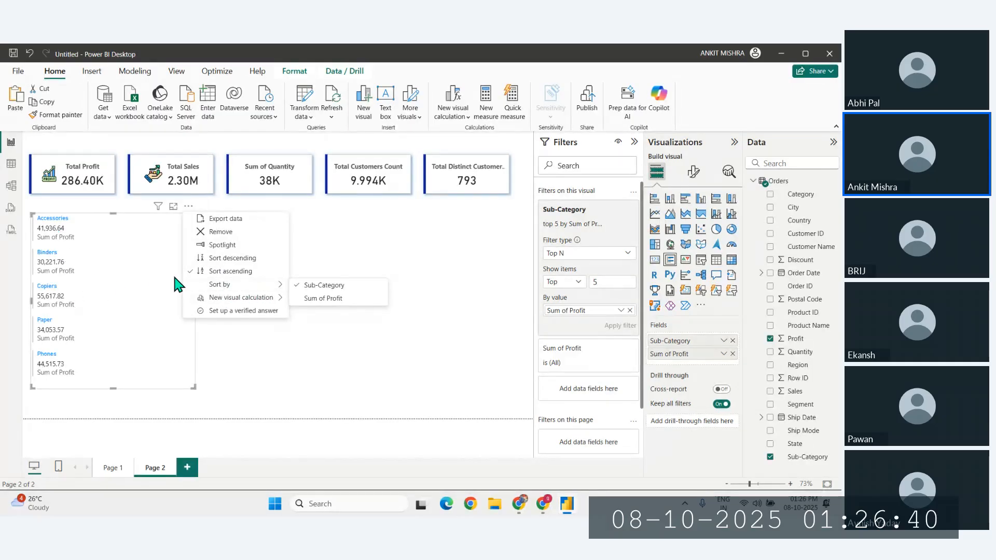
{"action": "left_click", "coordinate": [322, 307]}
{"action": "left_click", "coordinate": [189, 207]}
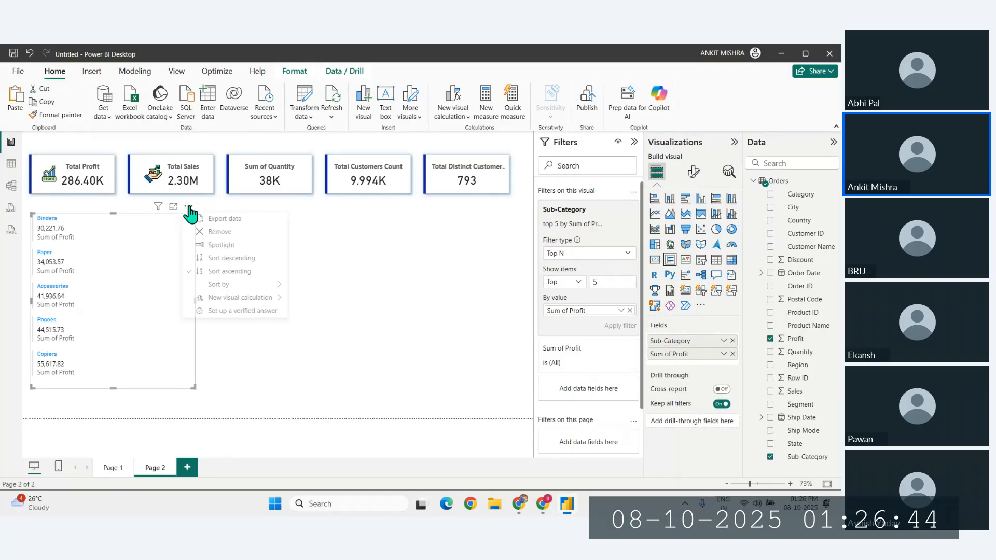
{"action": "mouse_move", "coordinate": [262, 304]}
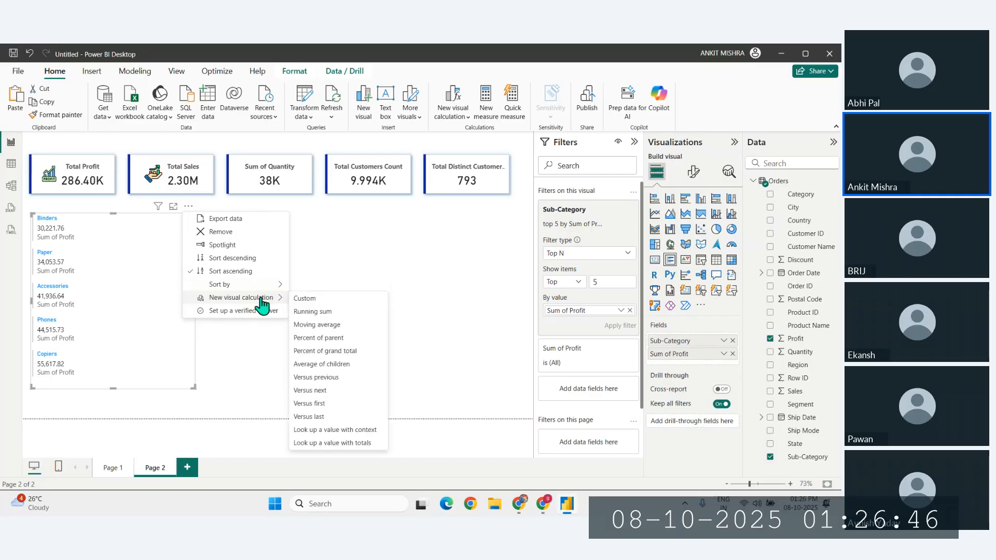
{"action": "left_click", "coordinate": [233, 260]}
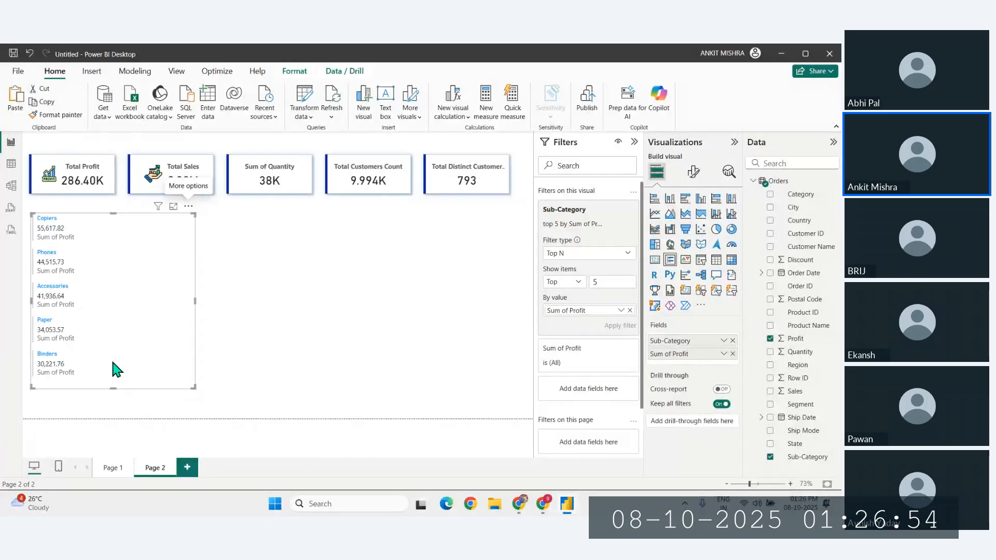
Cross-filter the page's cards by the Paper entry of the multi-row card.
{"action": "left_click", "coordinate": [136, 372]}
{"action": "left_click", "coordinate": [132, 322]}
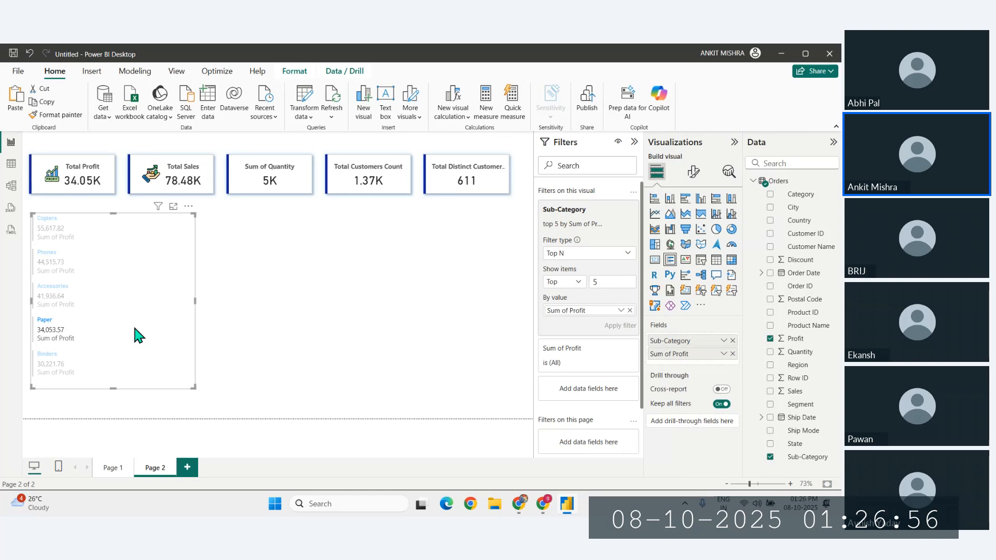
Clear the Paper selection and set the multi-row card's accent bar width to 7.
{"action": "left_click", "coordinate": [693, 173]}
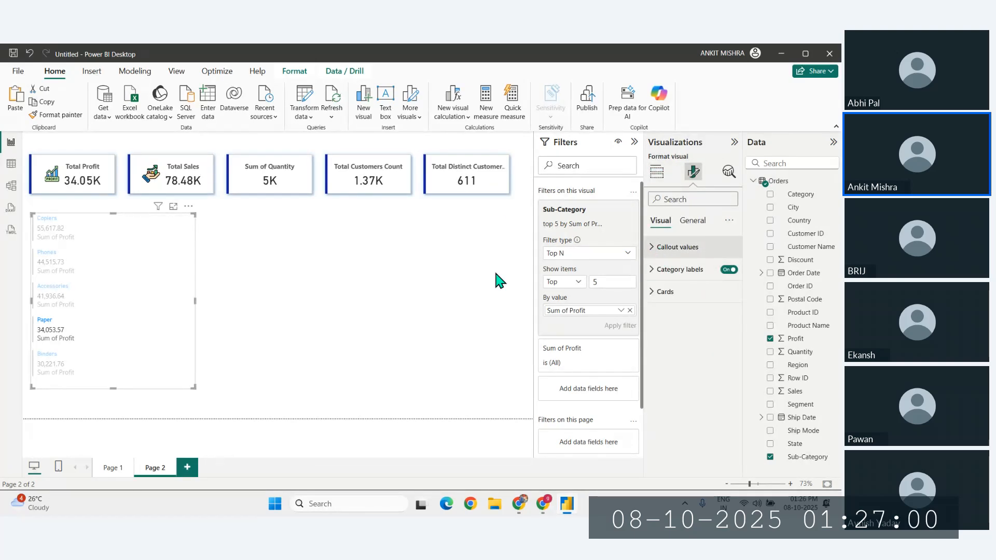
{"action": "left_click", "coordinate": [58, 339]}
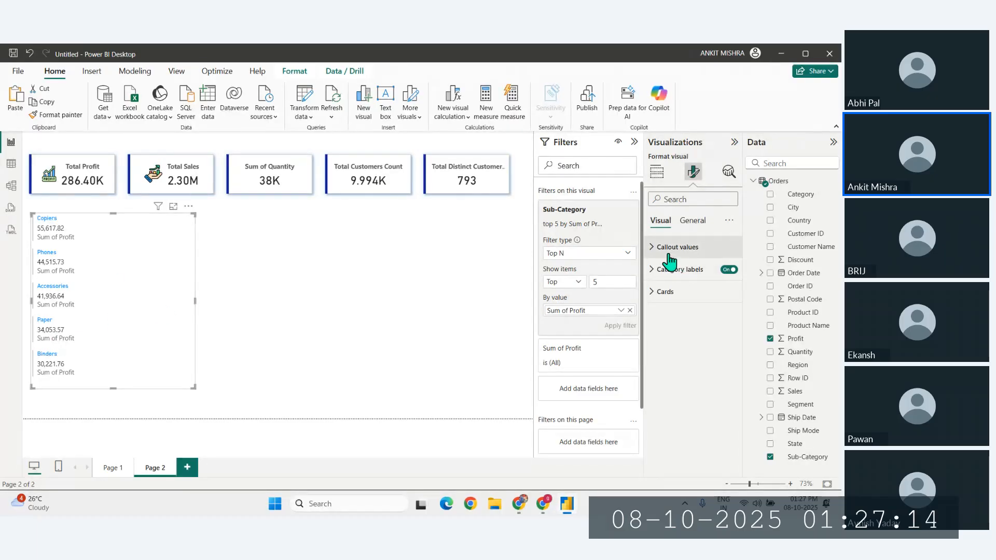
{"action": "left_click", "coordinate": [664, 291]}
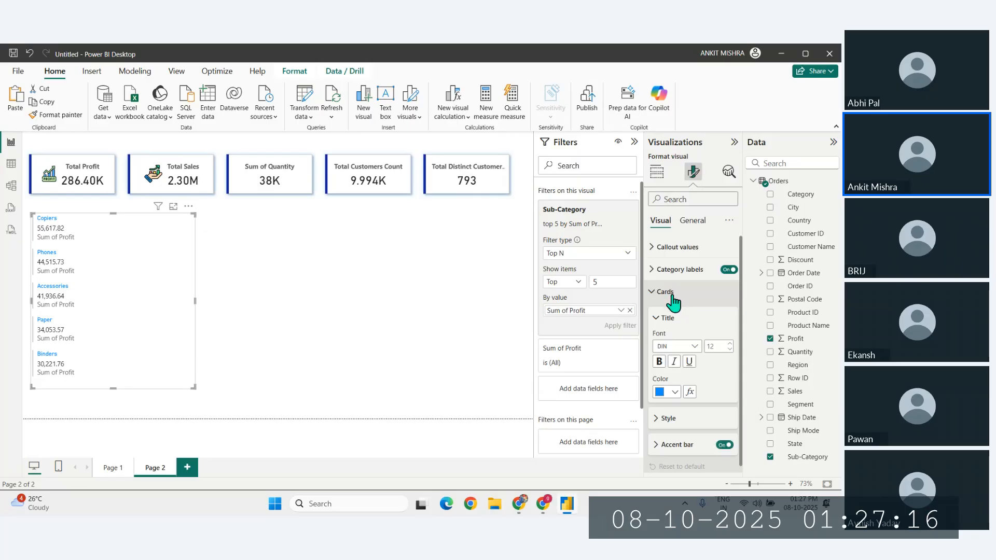
{"action": "left_click", "coordinate": [667, 440]}
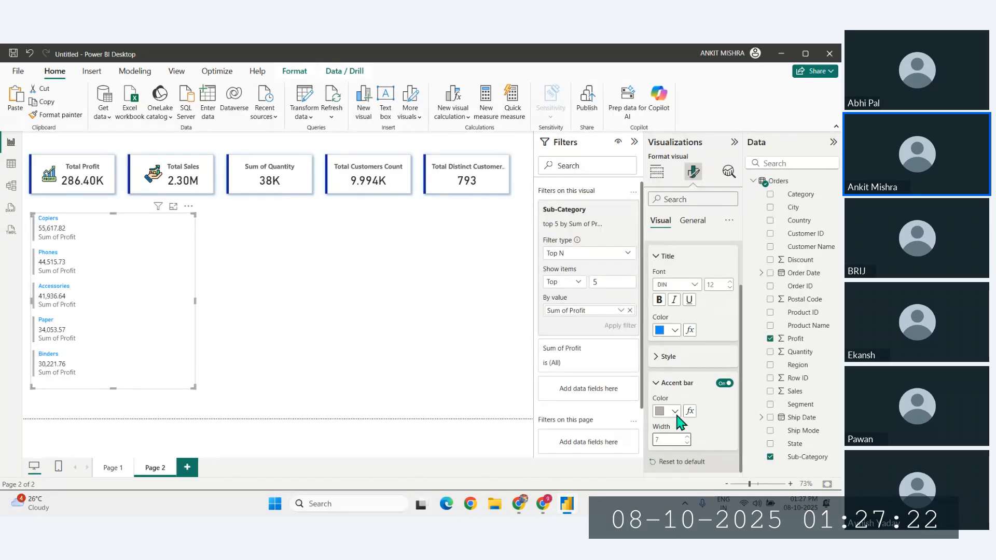
Examine the multi-row card's style, title and callout value formatting options.
{"action": "left_click", "coordinate": [665, 357]}
{"action": "scroll", "coordinate": [664, 372], "scroll_direction": "down", "scroll_amount": 3}
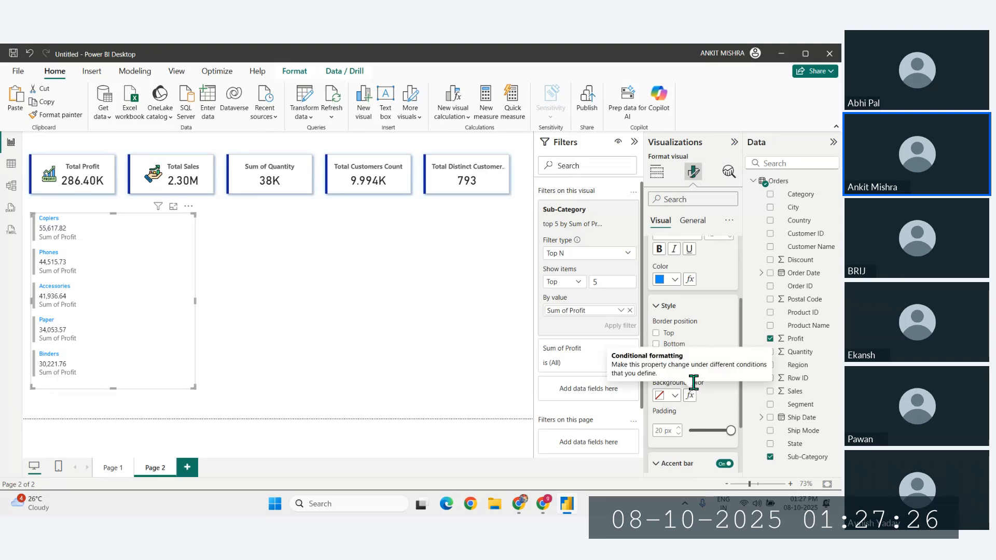
{"action": "scroll", "coordinate": [707, 403], "scroll_direction": "down", "scroll_amount": 1}
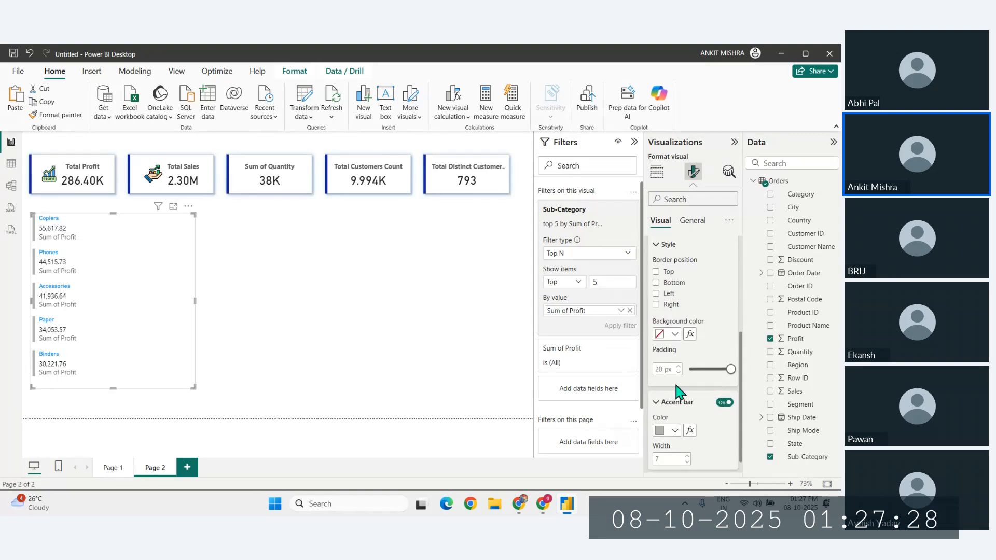
{"action": "scroll", "coordinate": [680, 389], "scroll_direction": "down", "scroll_amount": 1}
{"action": "scroll", "coordinate": [684, 394], "scroll_direction": "up", "scroll_amount": 5}
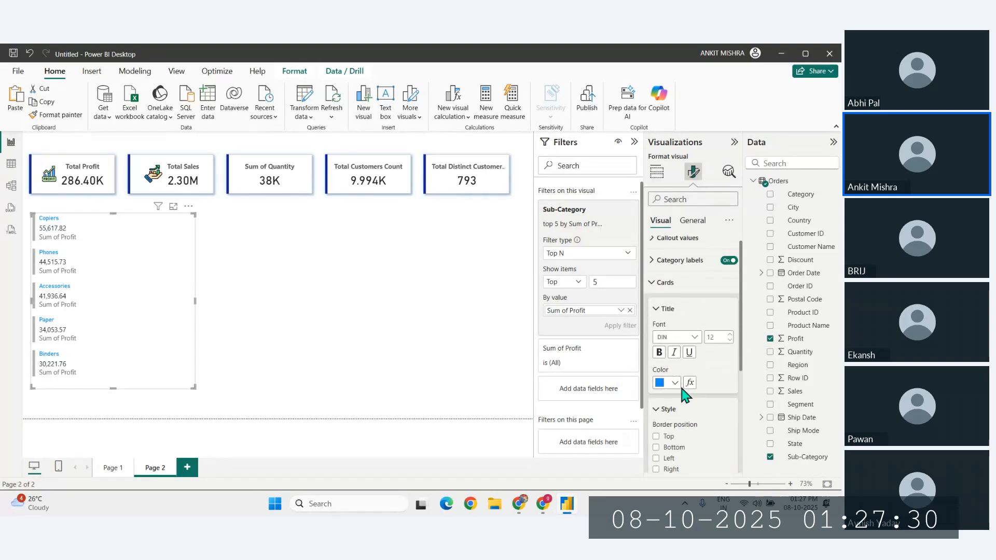
{"action": "scroll", "coordinate": [674, 363], "scroll_direction": "up", "scroll_amount": 1}
{"action": "left_click", "coordinate": [656, 250]}
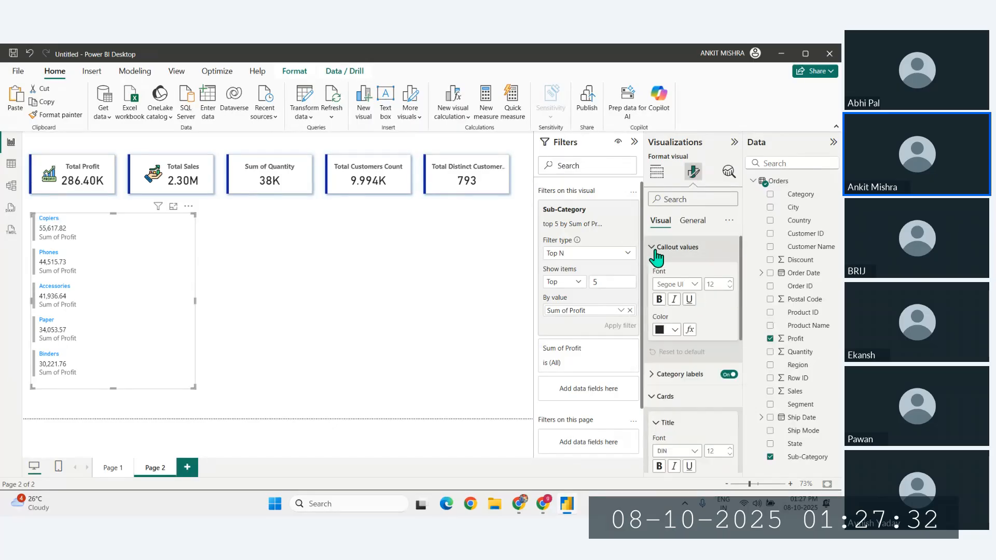
{"action": "scroll", "coordinate": [662, 312], "scroll_direction": "down", "scroll_amount": 1}
{"action": "scroll", "coordinate": [679, 332], "scroll_direction": "up", "scroll_amount": 1}
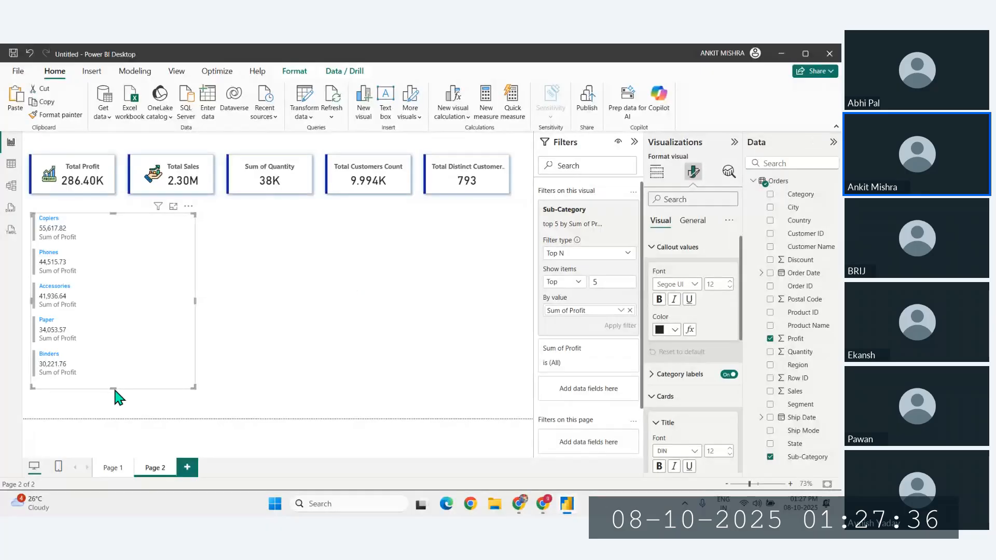
Make the multi-row card slightly taller and review its category label, style and accent bar settings.
{"action": "left_click_drag", "start_coordinate": [114, 389], "coordinate": [112, 396]}
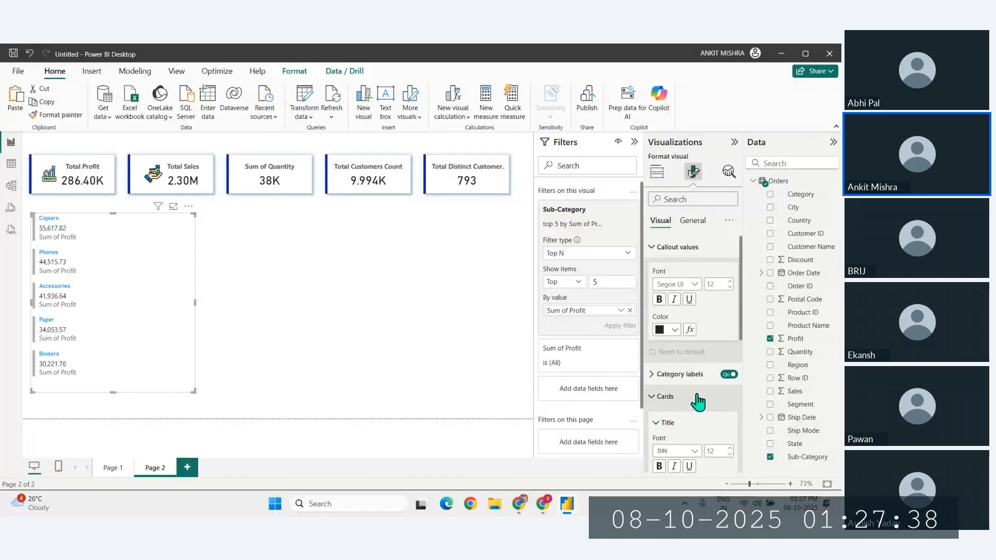
{"action": "left_click", "coordinate": [669, 248]}
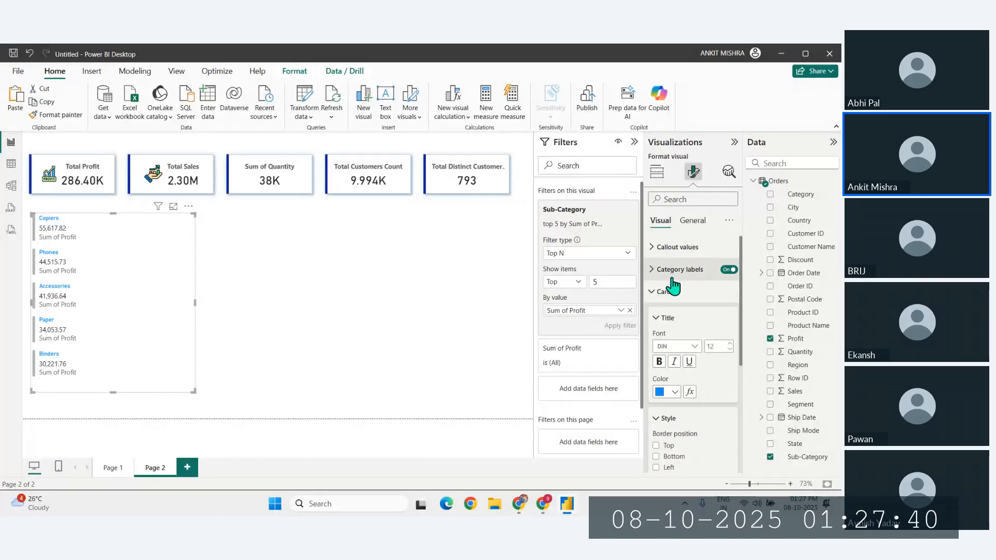
{"action": "left_click", "coordinate": [670, 270]}
{"action": "left_click", "coordinate": [669, 271]}
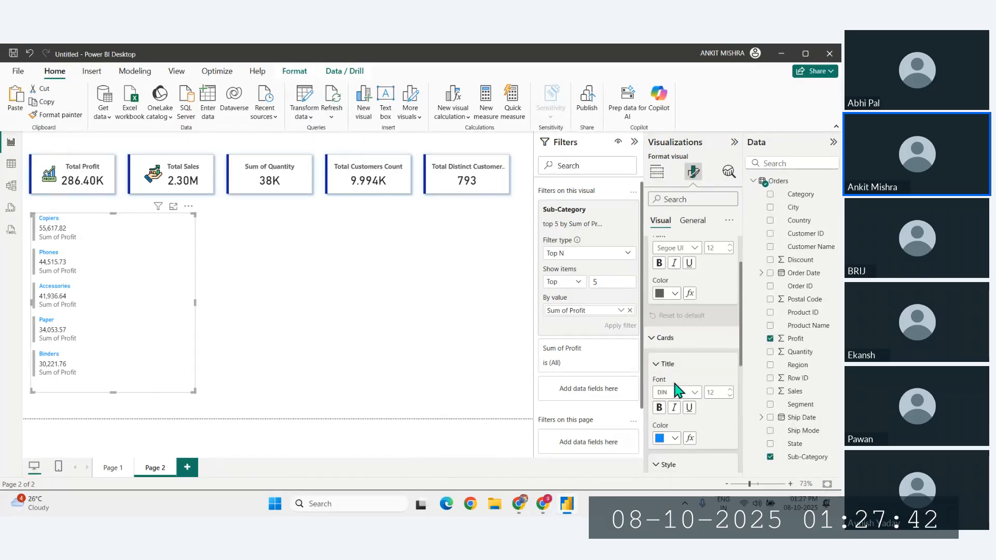
{"action": "scroll", "coordinate": [675, 392], "scroll_direction": "down", "scroll_amount": 2}
{"action": "scroll", "coordinate": [674, 392], "scroll_direction": "down", "scroll_amount": 2}
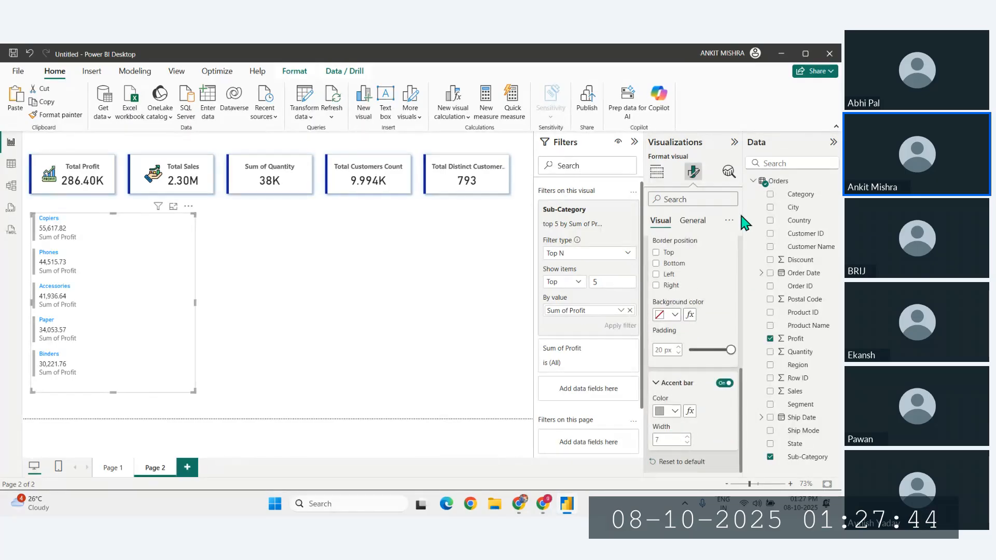
Recolor the multi-row card's accent bar with the recently used dark blue.
{"action": "scroll", "coordinate": [689, 291], "scroll_direction": "up", "scroll_amount": 6}
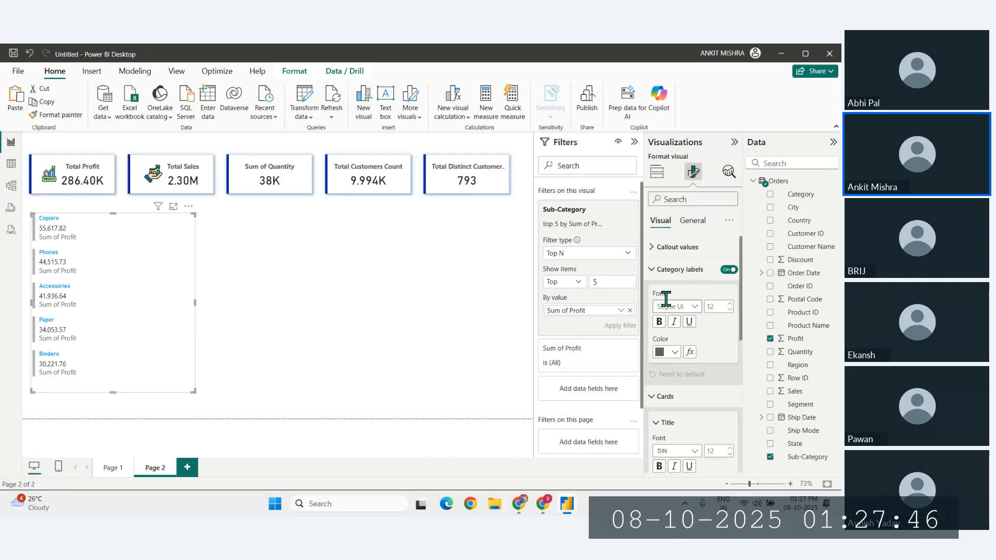
{"action": "left_click", "coordinate": [662, 278]}
{"action": "left_click", "coordinate": [653, 291]}
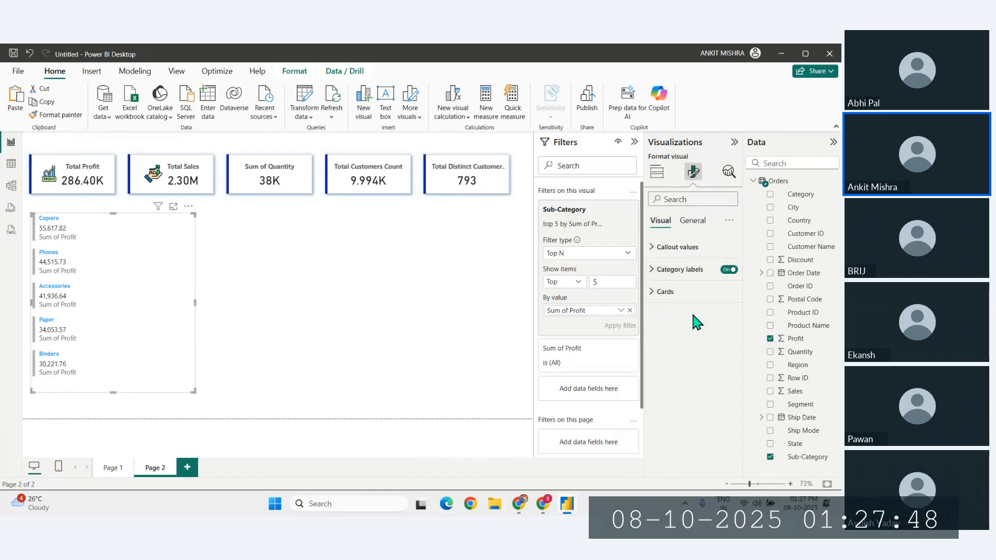
{"action": "left_click", "coordinate": [679, 292]}
{"action": "scroll", "coordinate": [669, 397], "scroll_direction": "down", "scroll_amount": 3}
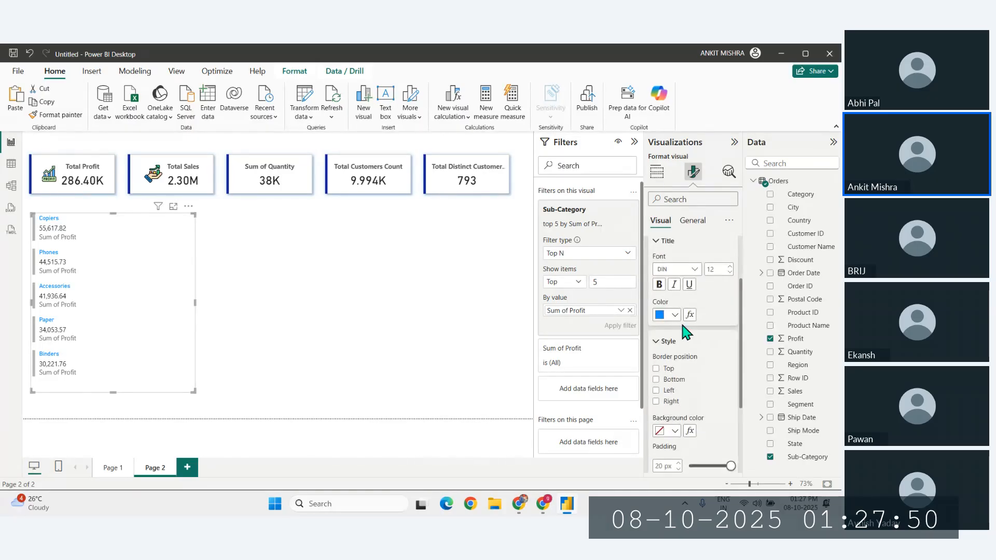
{"action": "scroll", "coordinate": [686, 374], "scroll_direction": "down", "scroll_amount": 4}
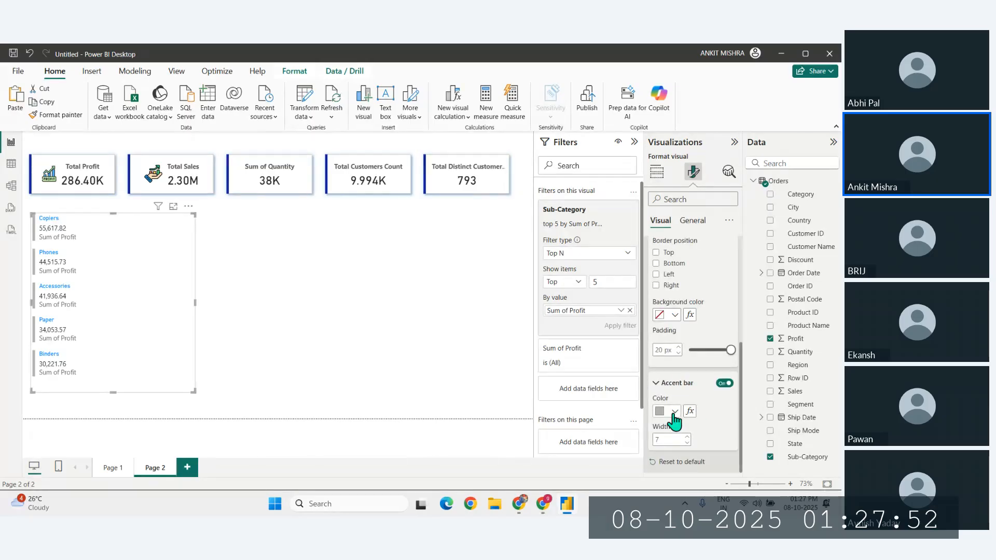
{"action": "scroll", "coordinate": [683, 394], "scroll_direction": "up", "scroll_amount": 7}
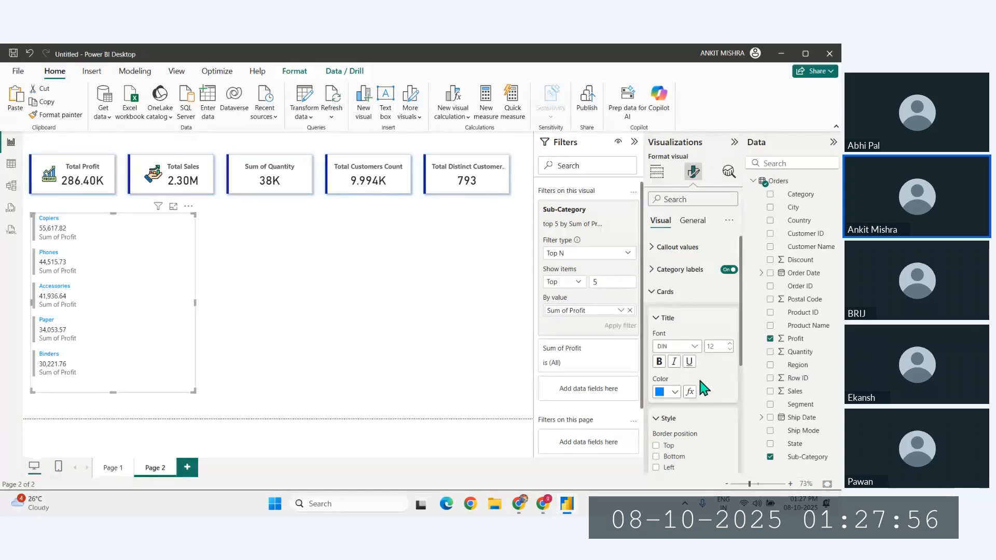
{"action": "scroll", "coordinate": [696, 389], "scroll_direction": "down", "scroll_amount": 7}
{"action": "left_click", "coordinate": [673, 412]}
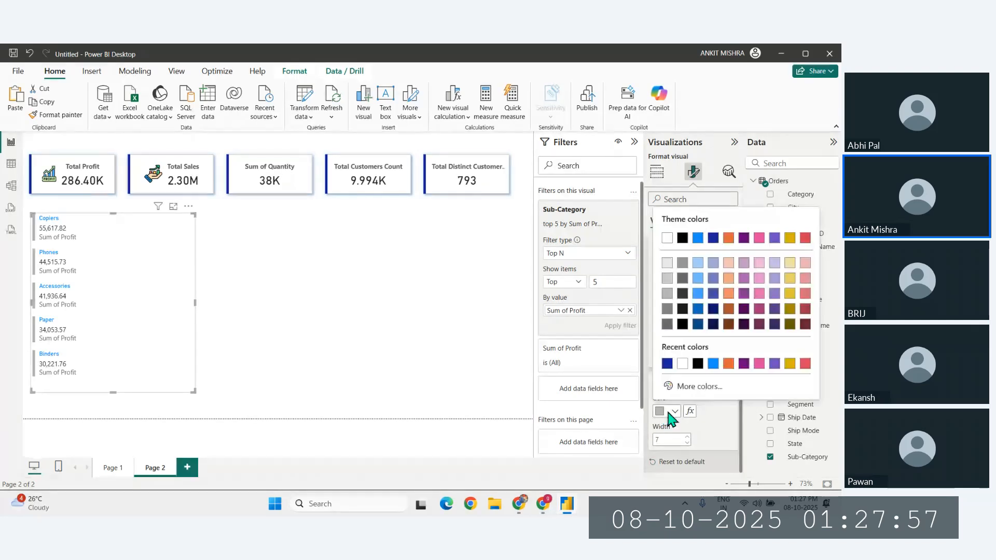
{"action": "left_click", "coordinate": [667, 363]}
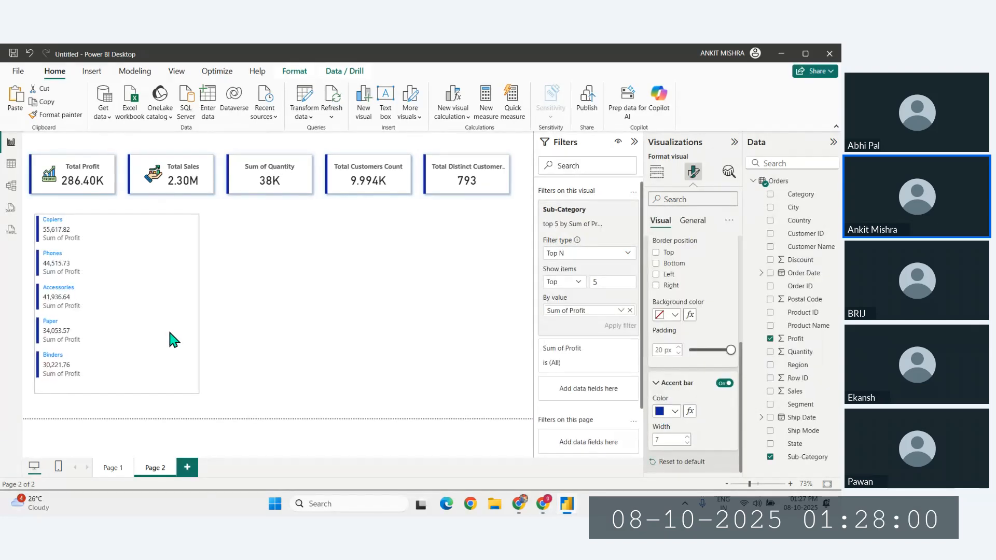
Cross-filter the page's cards by the Binders and Paper entries of the multi-row card, clear the selection and nudge the card slightly down.
{"action": "left_click", "coordinate": [167, 328]}
{"action": "left_click", "coordinate": [136, 353]}
{"action": "left_click", "coordinate": [110, 328]}
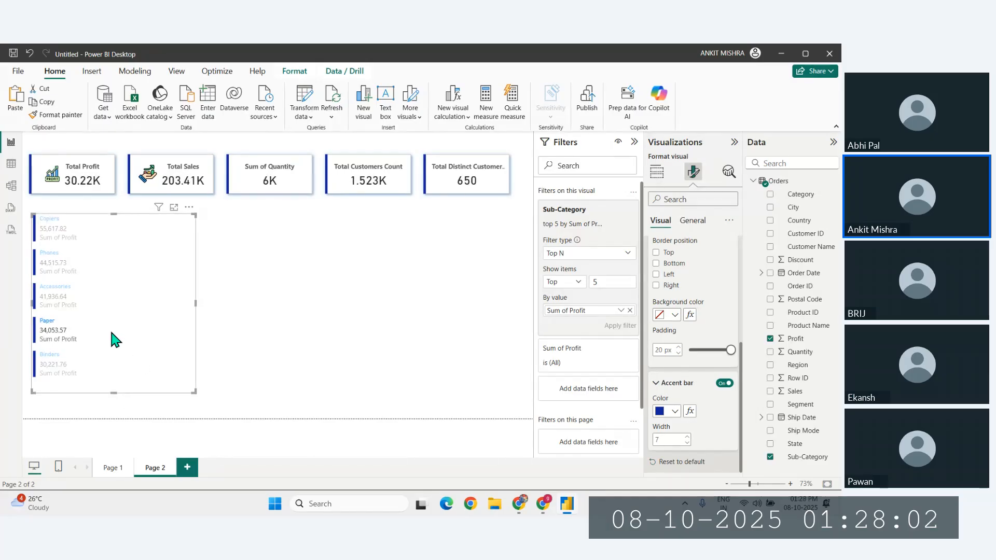
{"action": "left_click", "coordinate": [110, 327]}
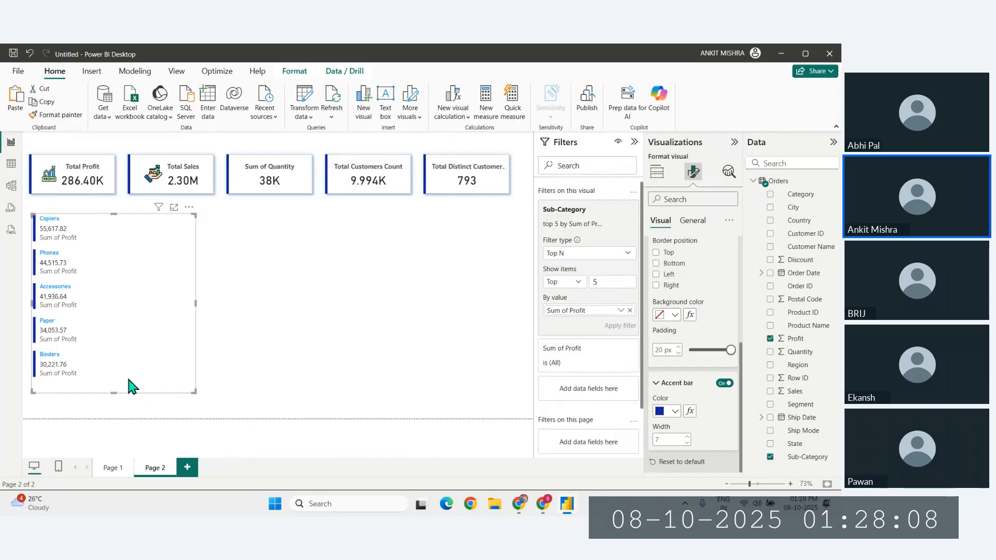
{"action": "left_click_drag", "start_coordinate": [129, 377], "coordinate": [130, 382]}
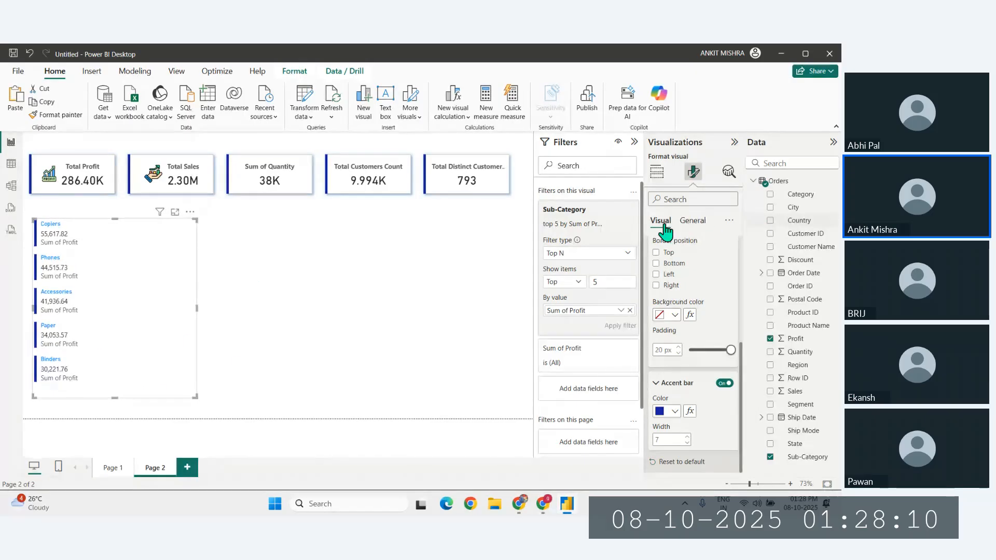
Give the multi-row card a horizontally centered title reading "Top 5 Profitable Sub-Category".
{"action": "left_click", "coordinate": [694, 222]}
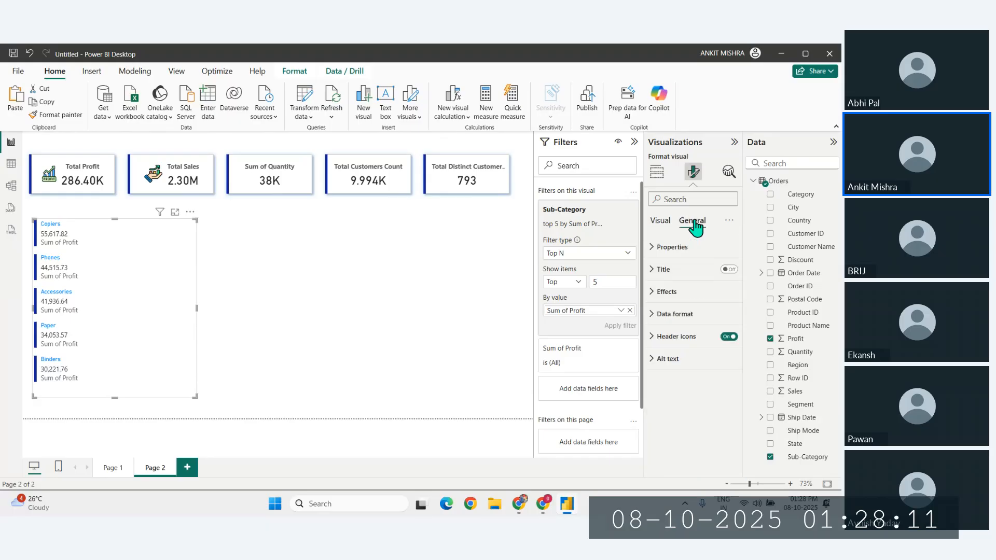
{"action": "left_click", "coordinate": [728, 271]}
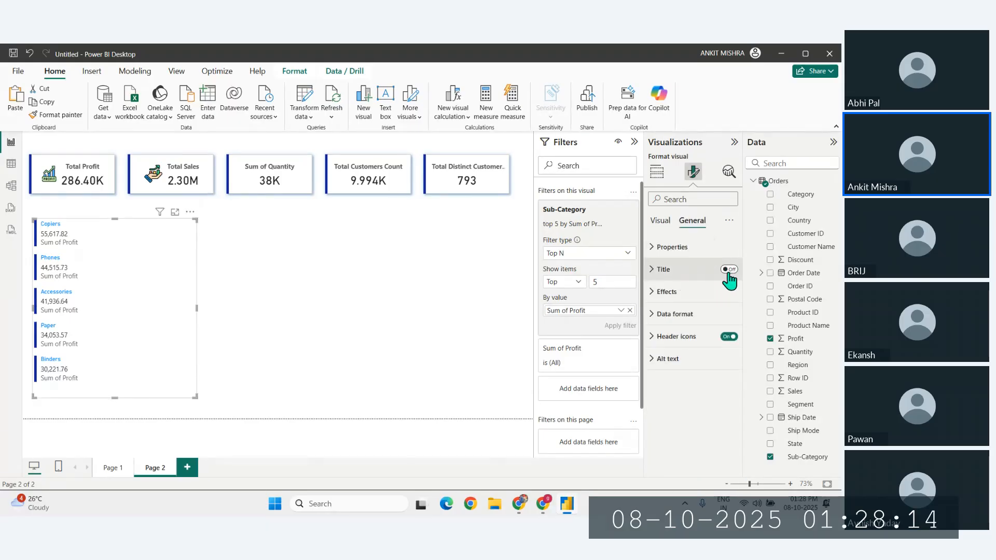
{"action": "left_click", "coordinate": [677, 270]}
{"action": "left_click", "coordinate": [679, 323]}
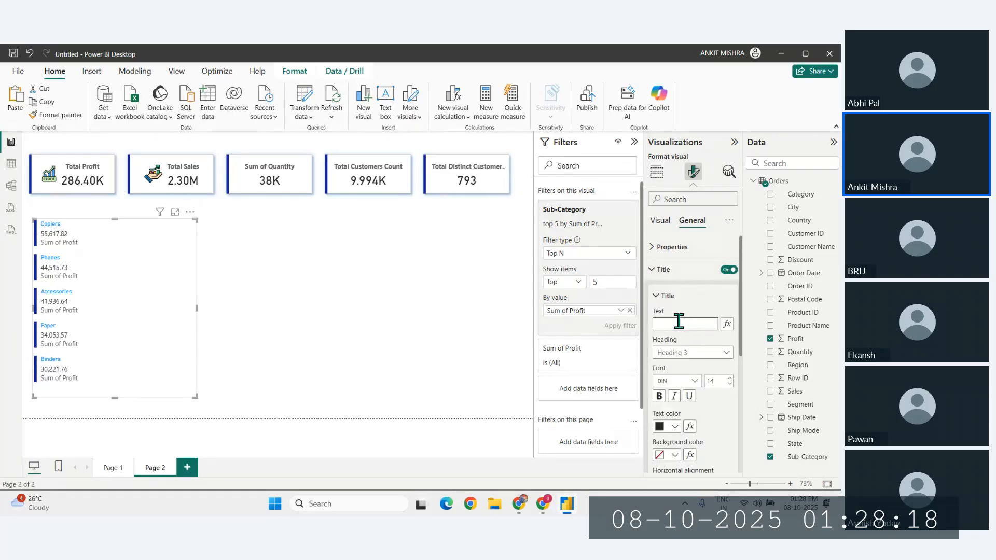
{"action": "type", "text": "Top 5"}
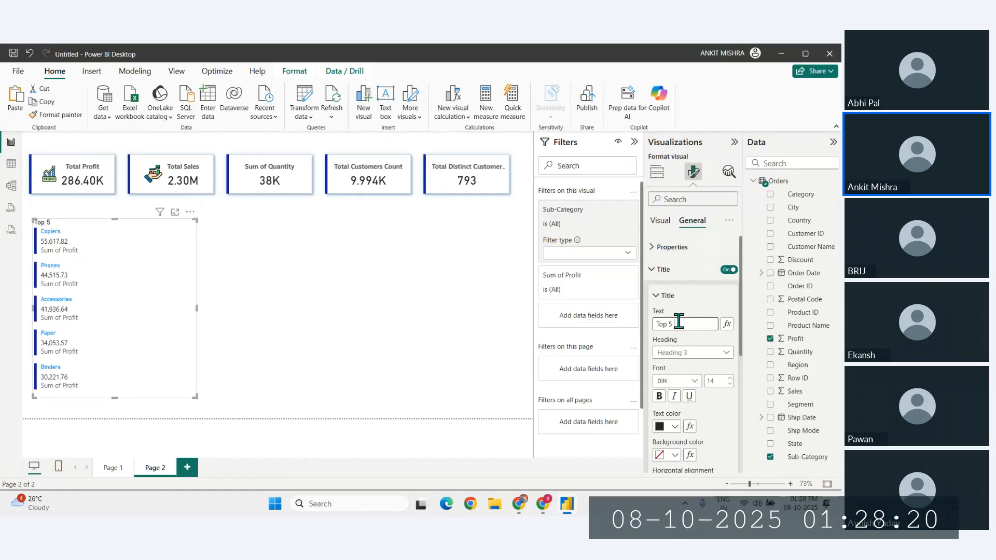
{"action": "type", "text": "P"}
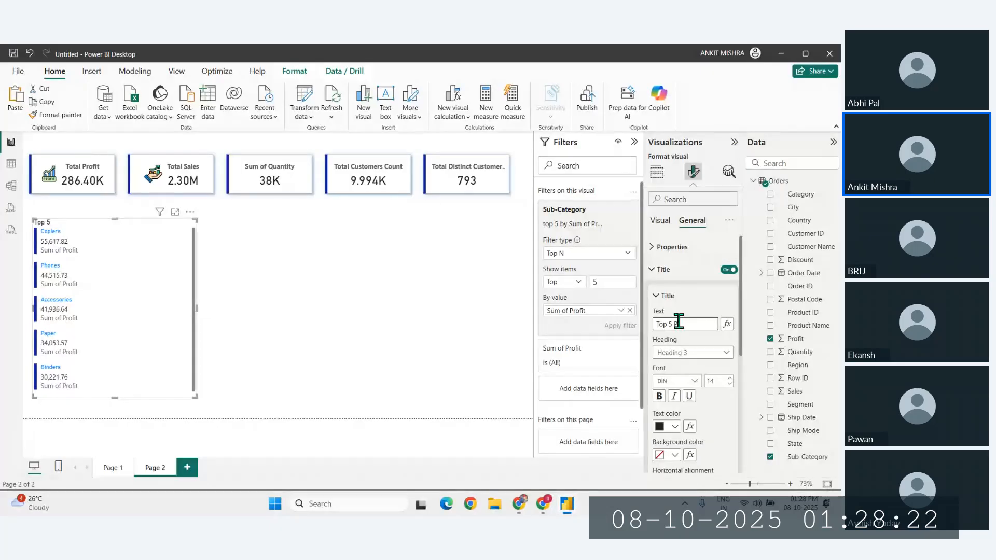
{"action": "type", "text": "rofitable Sub-Category"}
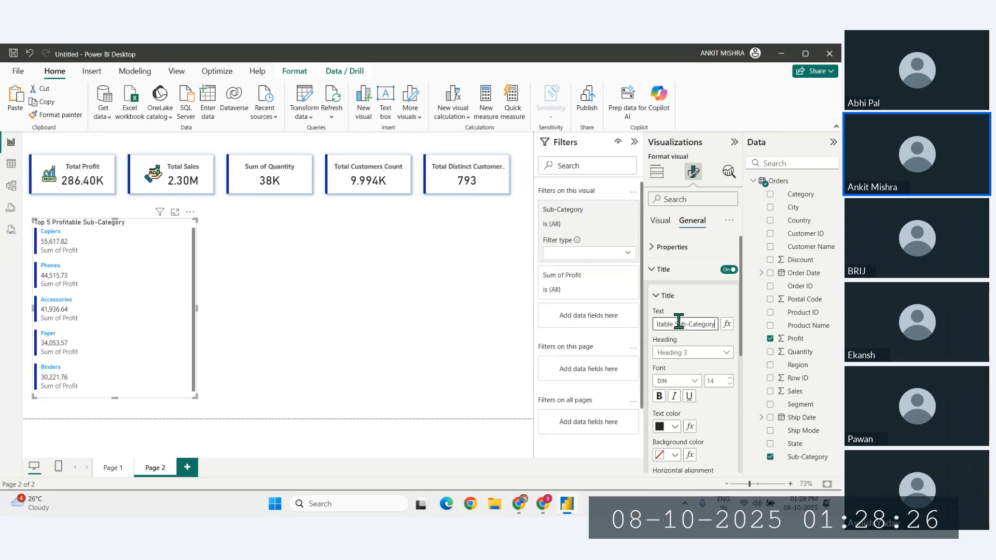
{"action": "scroll", "coordinate": [694, 409], "scroll_direction": "down", "scroll_amount": 3}
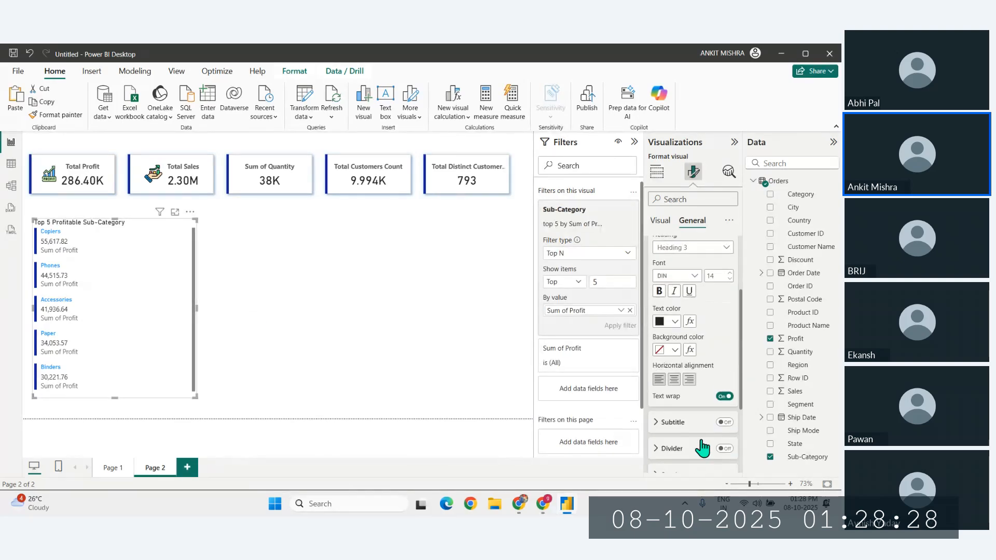
{"action": "left_click", "coordinate": [674, 370]}
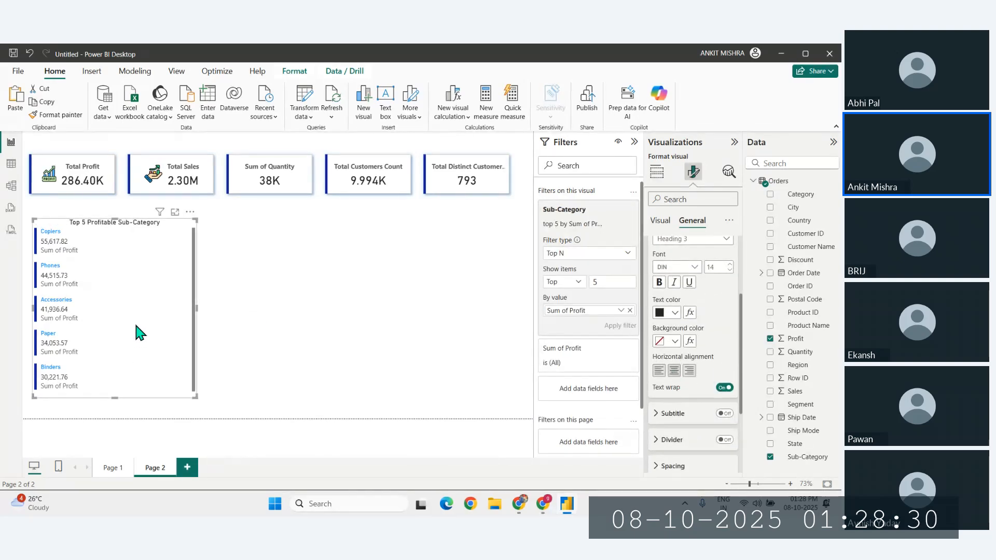
Move the multi-row card up below the KPI cards, extend its height to almost the page's lower edge and clear the Binders selection.
{"action": "left_click_drag", "start_coordinate": [136, 326], "coordinate": [134, 312]}
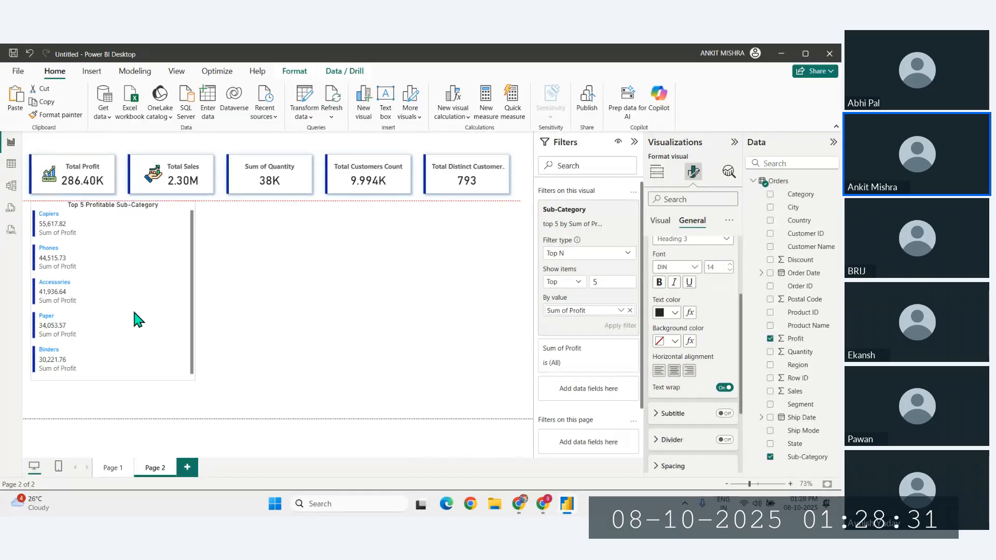
{"action": "left_click", "coordinate": [270, 343]}
{"action": "left_click", "coordinate": [112, 376]}
{"action": "left_click_drag", "start_coordinate": [109, 385], "coordinate": [113, 413]}
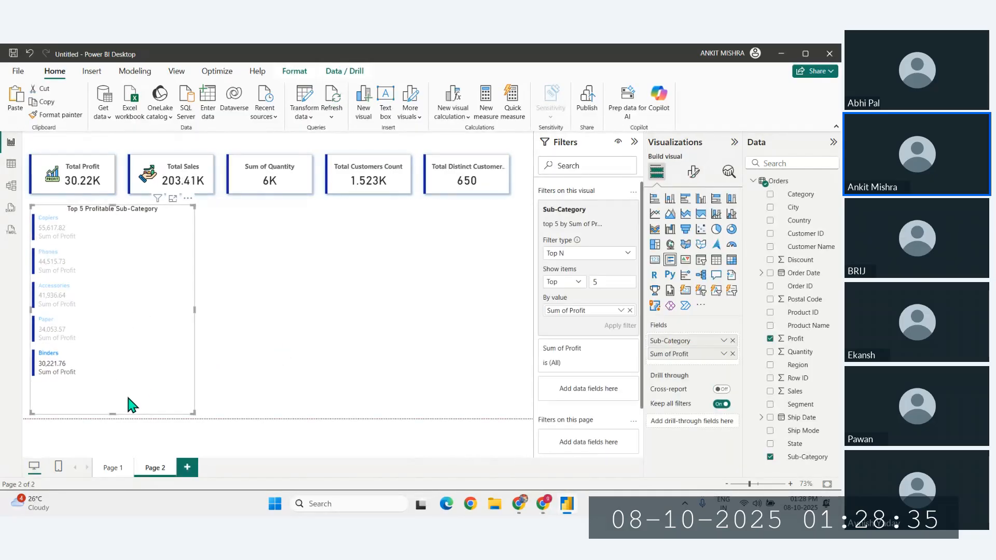
{"action": "left_click", "coordinate": [115, 362]}
{"action": "left_click", "coordinate": [409, 317]}
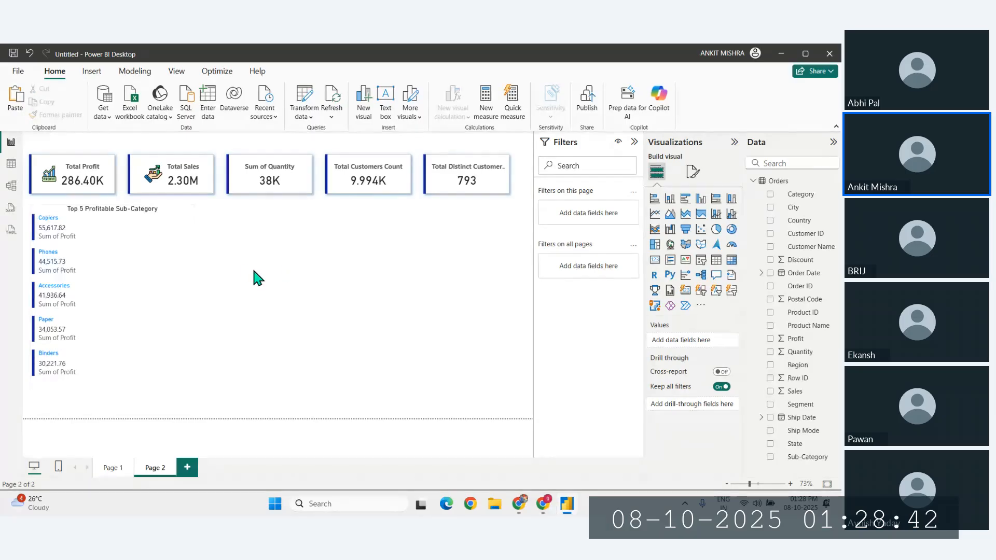
Cross-filter the page's cards by each sub-category entry of the multi-row card, from Copiers to Binders and back, and clear the selection.
{"action": "left_click", "coordinate": [130, 221]}
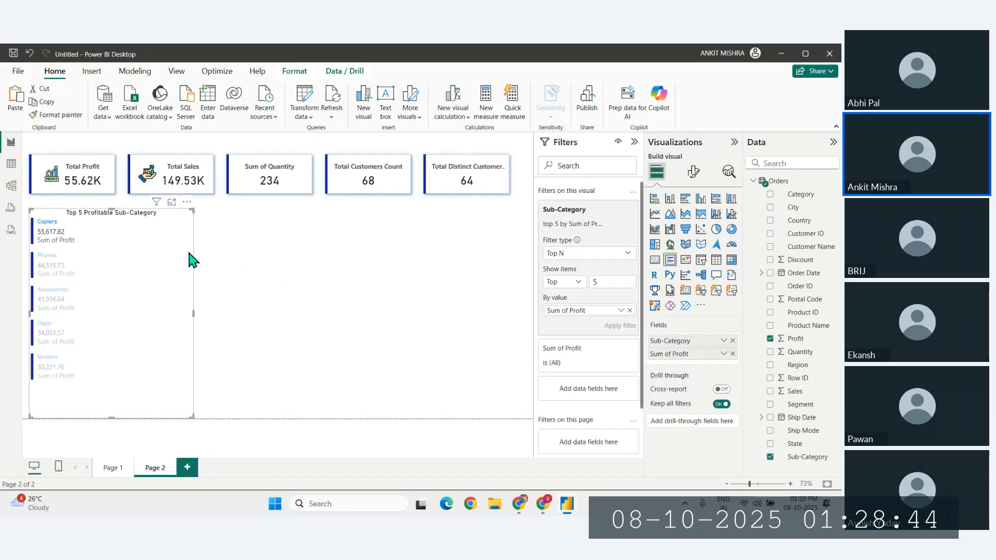
{"action": "left_click", "coordinate": [85, 233]}
{"action": "left_click", "coordinate": [71, 276]}
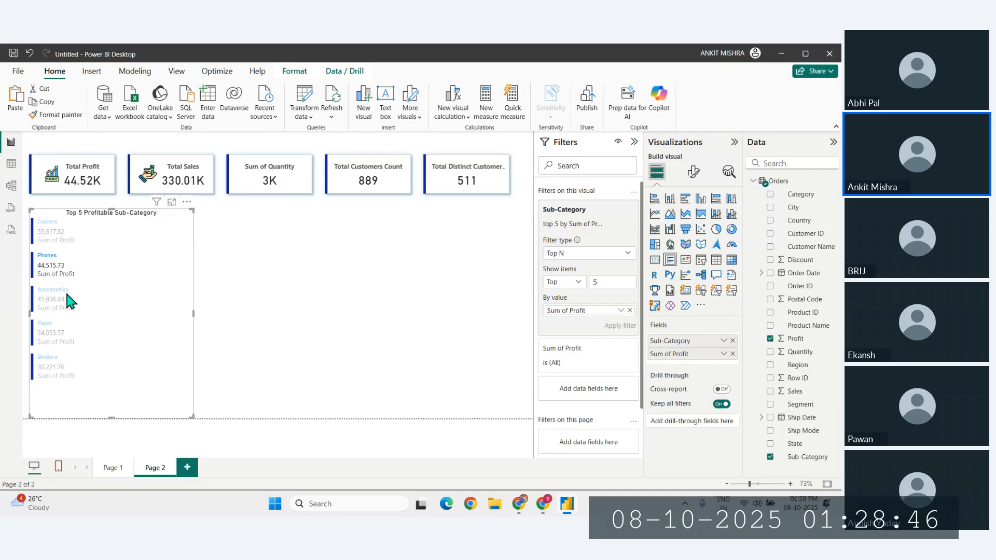
{"action": "left_click", "coordinate": [66, 332]}
{"action": "left_click", "coordinate": [67, 373]}
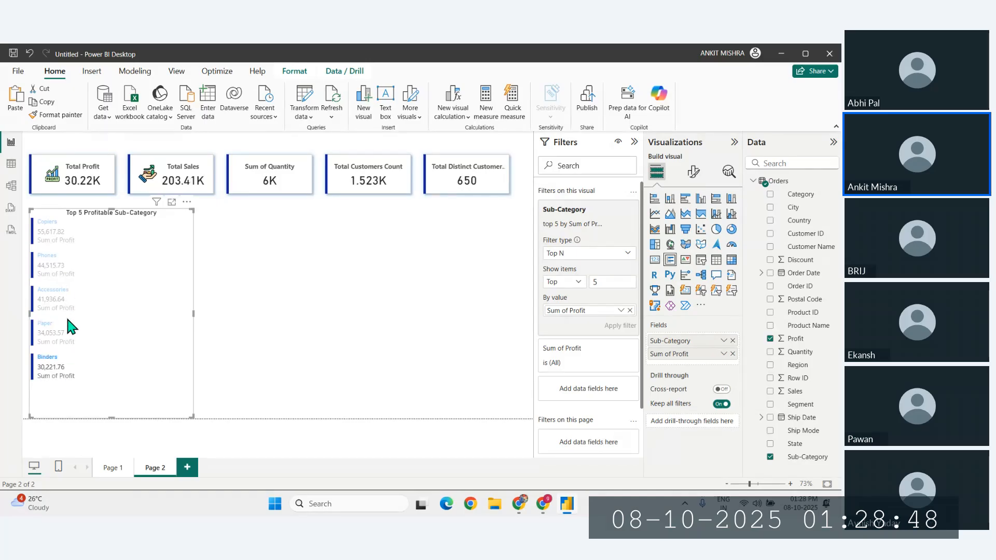
{"action": "left_click", "coordinate": [66, 291]}
{"action": "left_click", "coordinate": [66, 270]}
{"action": "left_click", "coordinate": [61, 236]}
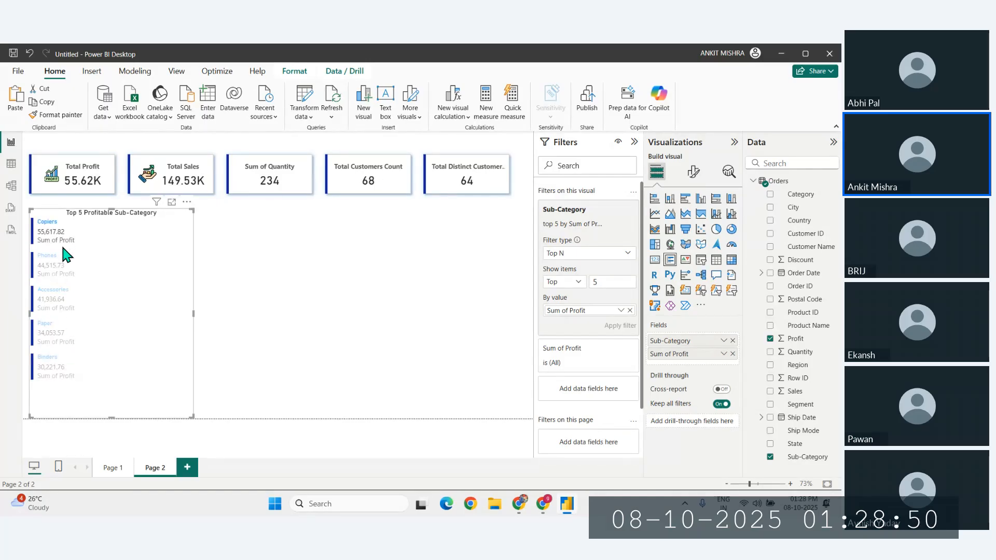
{"action": "left_click", "coordinate": [58, 334]}
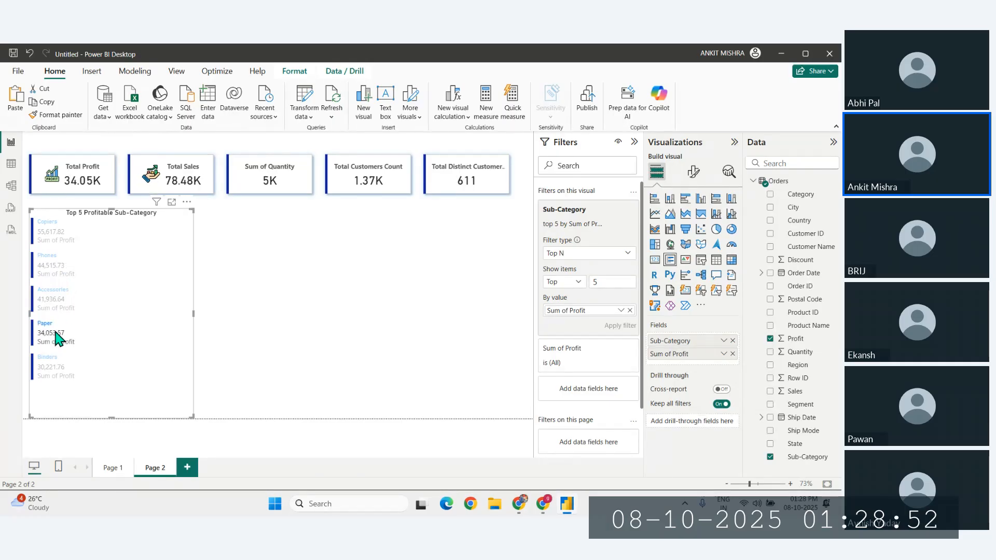
{"action": "left_click", "coordinate": [61, 334]}
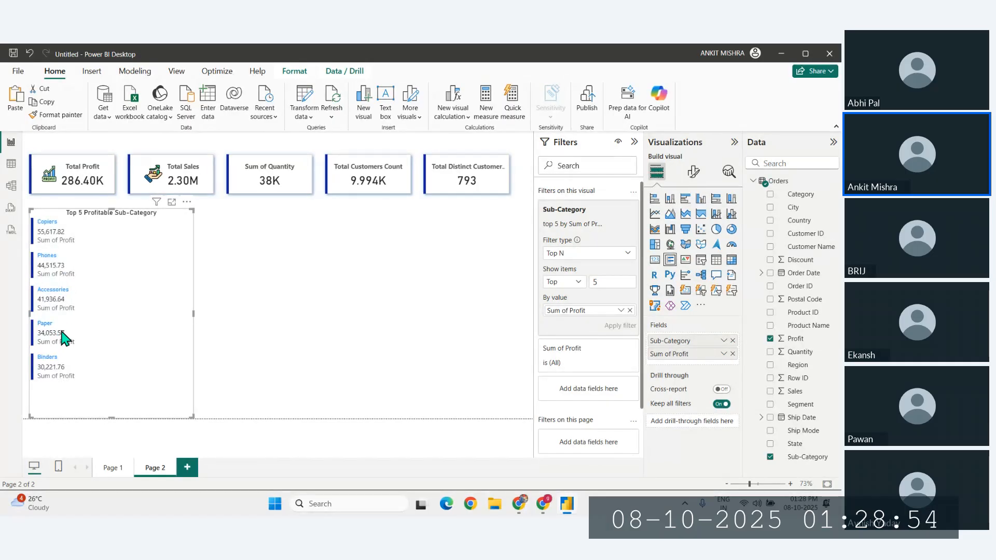
Compare the page's card values for the Accessories, Paper, Phones, Copiers and Binders entries and clear the selection.
{"action": "left_click", "coordinate": [62, 299]}
{"action": "left_click", "coordinate": [64, 297]}
{"action": "left_click", "coordinate": [61, 335]}
{"action": "left_click", "coordinate": [62, 304]}
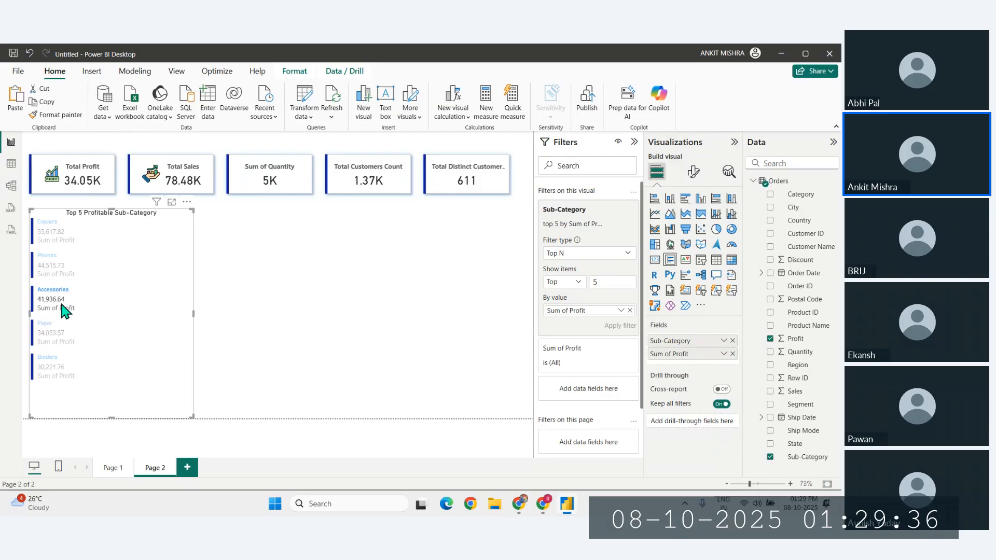
{"action": "left_click", "coordinate": [63, 267]}
{"action": "left_click", "coordinate": [63, 231]}
{"action": "left_click", "coordinate": [55, 266]}
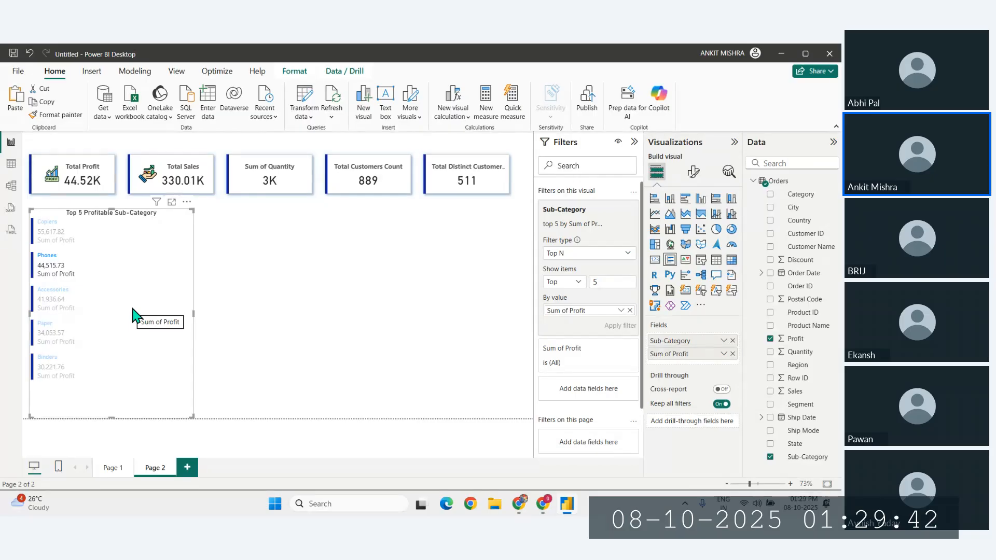
{"action": "left_click", "coordinate": [60, 294]}
{"action": "left_click", "coordinate": [58, 275]}
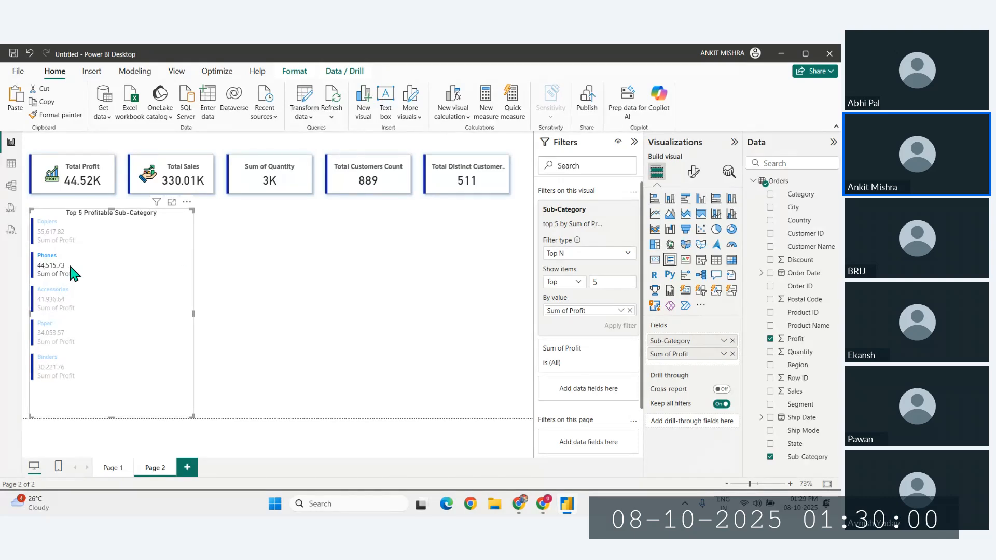
{"action": "left_click", "coordinate": [72, 224]}
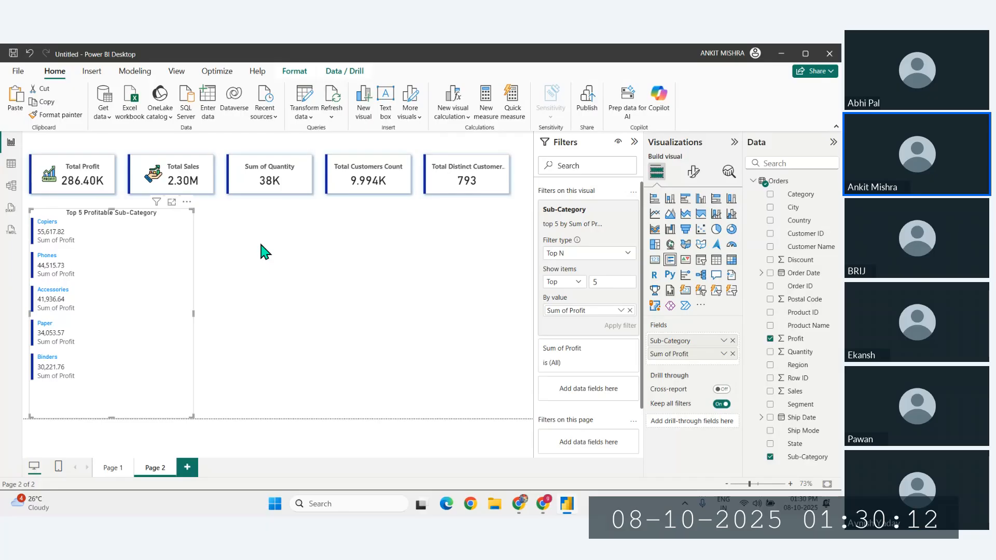
{"action": "left_click", "coordinate": [170, 357]}
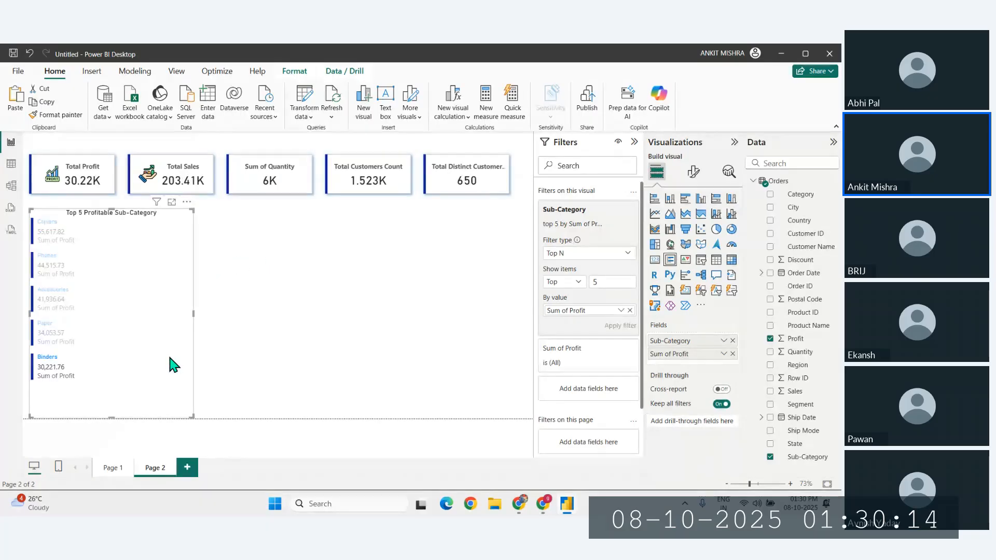
{"action": "left_click", "coordinate": [170, 357]}
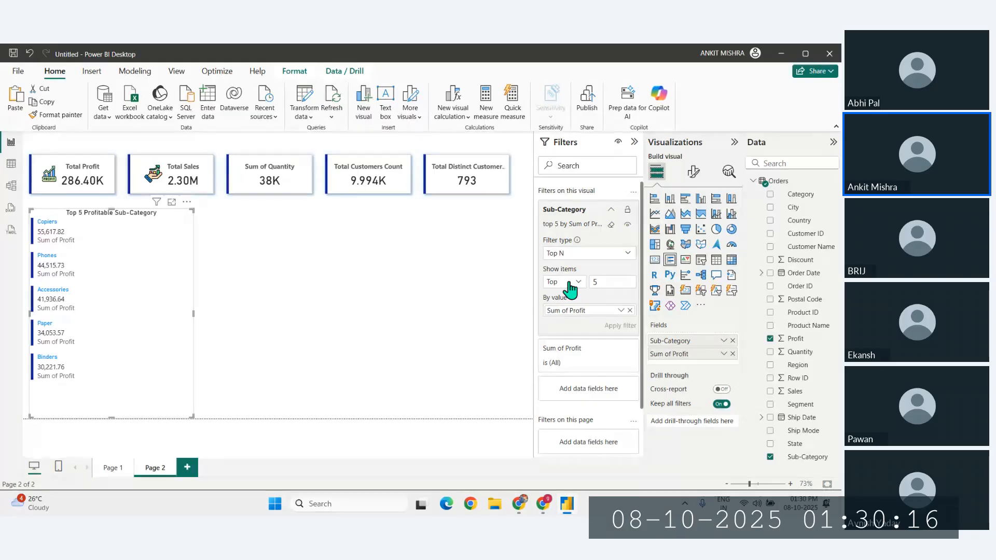
Deselect the multi-row card and add a new blank report page after Page 2.
{"action": "left_click", "coordinate": [363, 341]}
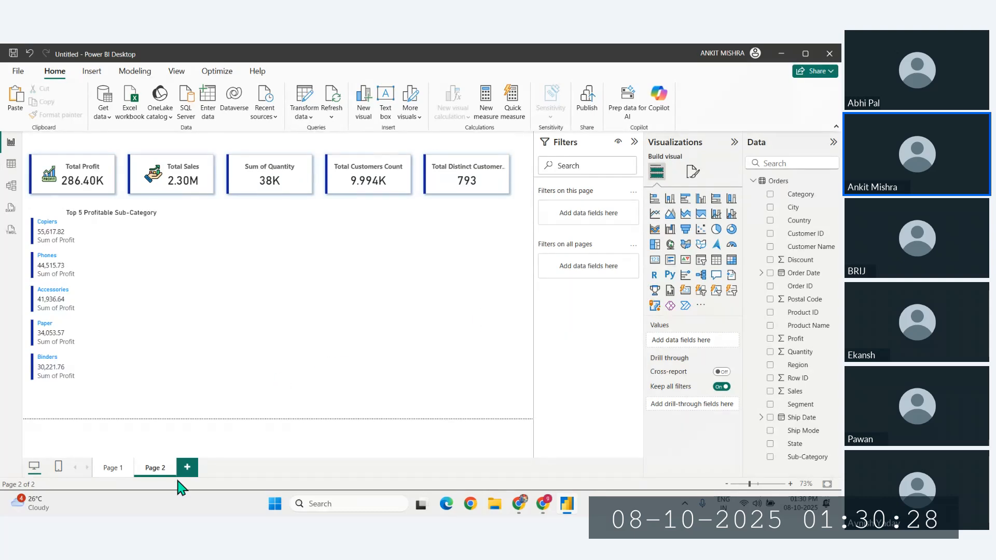
{"action": "left_click", "coordinate": [186, 468]}
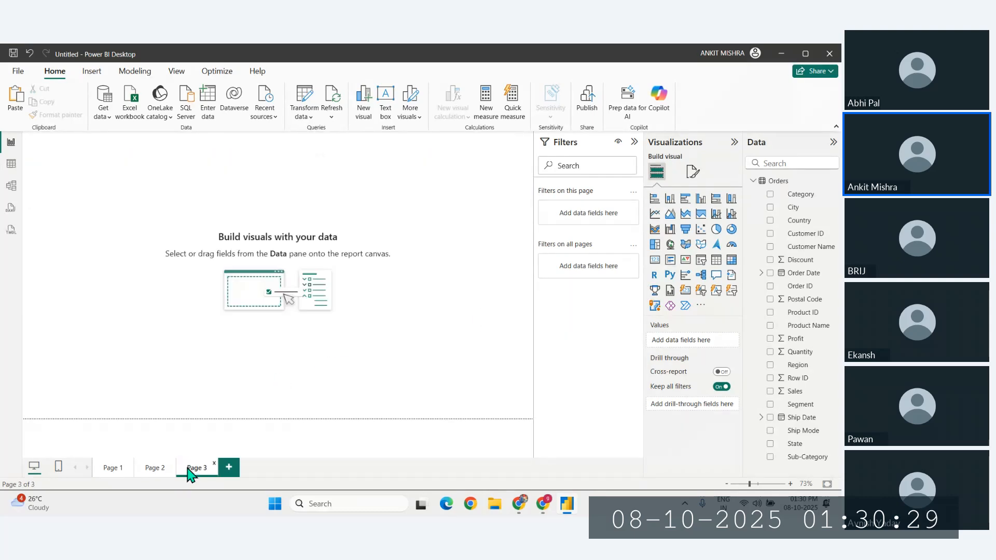
Add a Map visual to the blank page, enlarge it to fill most of the page and move it toward the centre.
{"action": "left_click", "coordinate": [672, 248]}
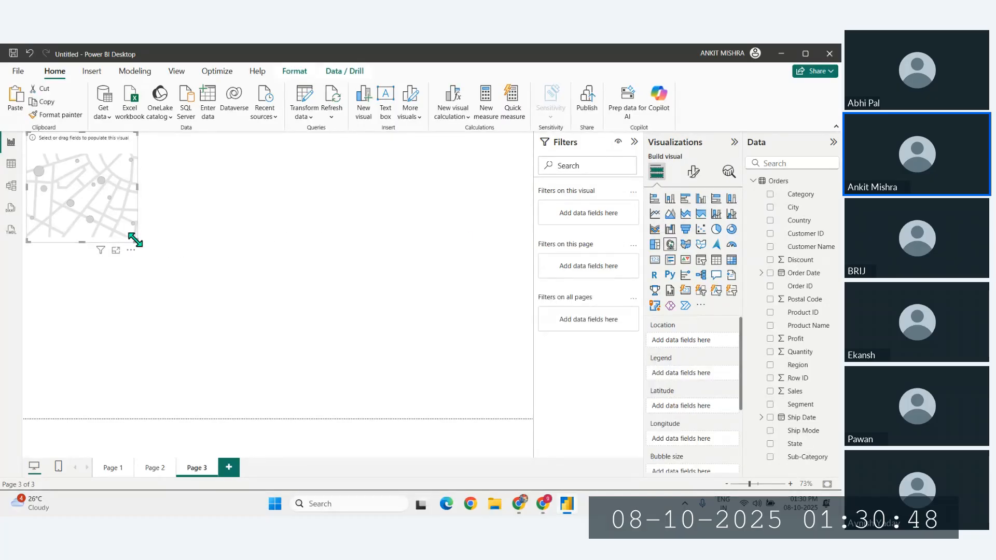
{"action": "left_click_drag", "start_coordinate": [135, 239], "coordinate": [390, 378]}
{"action": "left_click_drag", "start_coordinate": [200, 274], "coordinate": [247, 289]}
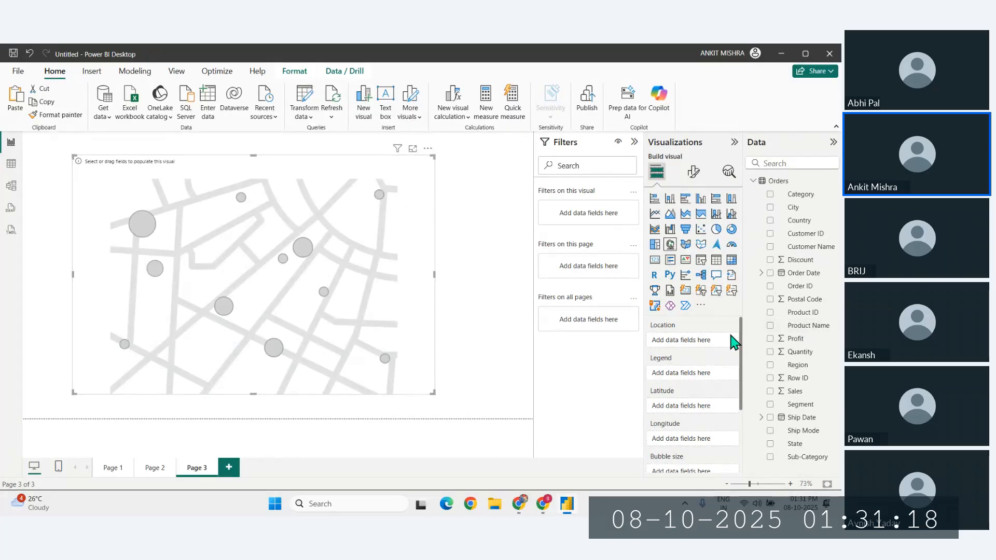
Widen the field list and set the data category of the City column to City and of the Country column to Country/Region.
{"action": "left_click_drag", "start_coordinate": [734, 334], "coordinate": [675, 334]}
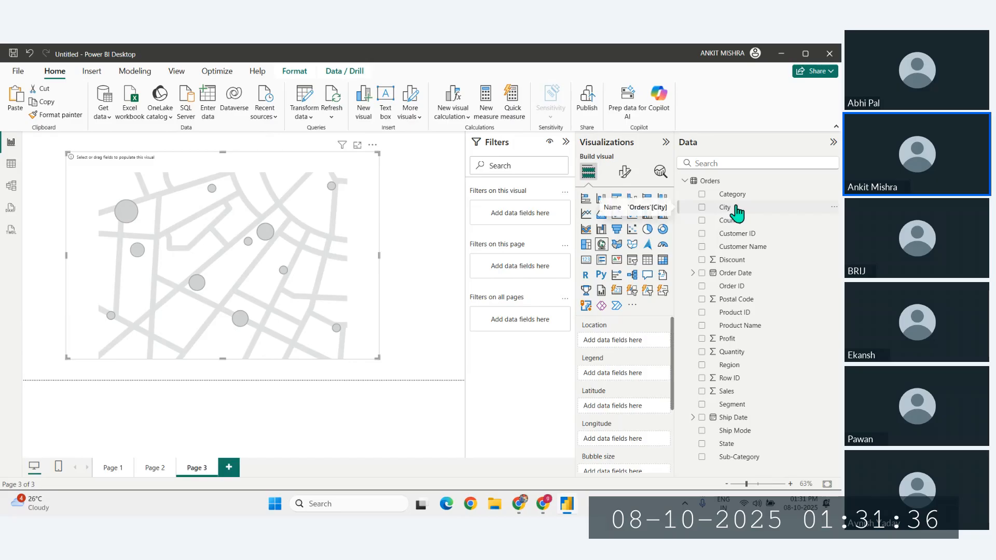
{"action": "left_click", "coordinate": [736, 209]}
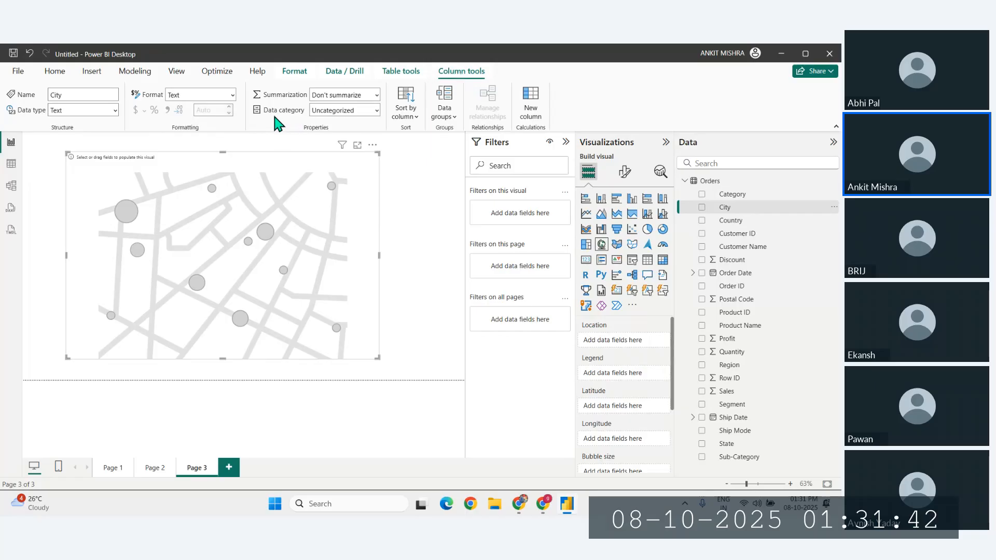
{"action": "left_click", "coordinate": [376, 111]}
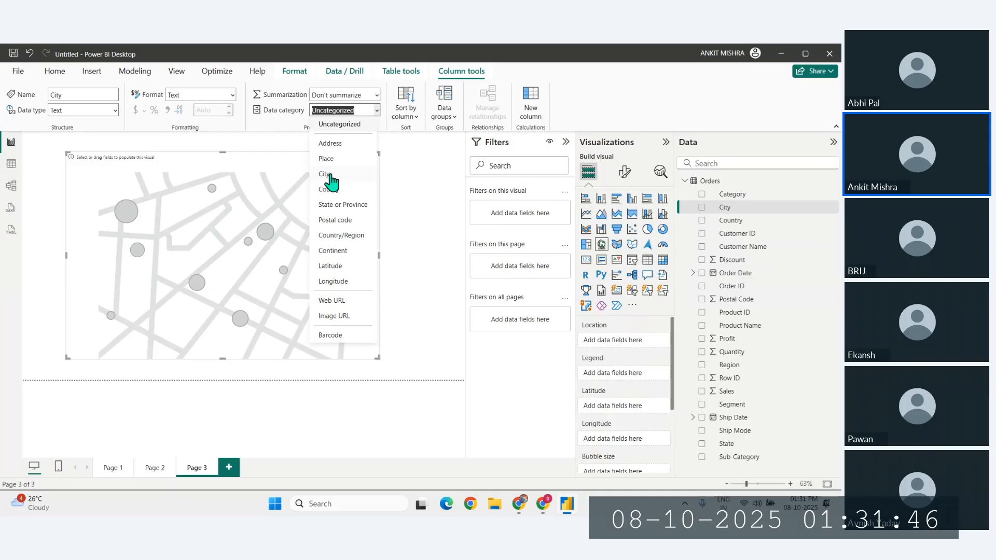
{"action": "left_click", "coordinate": [329, 175]}
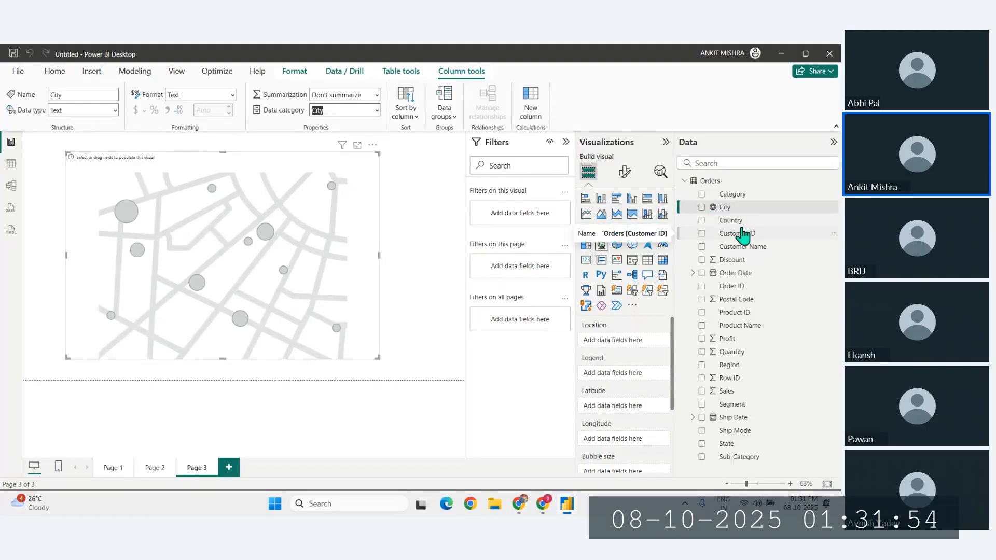
{"action": "left_click", "coordinate": [734, 222]}
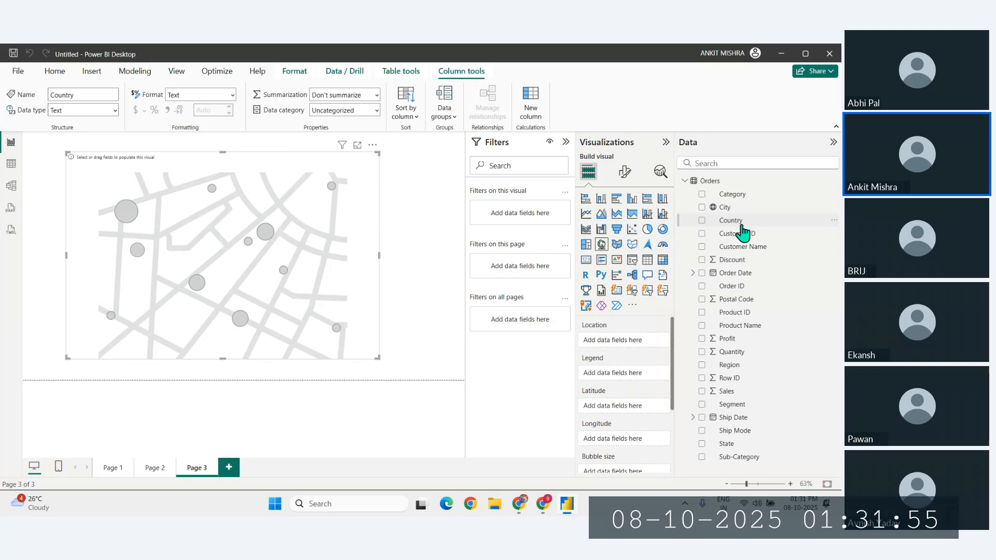
{"action": "left_click", "coordinate": [377, 111]}
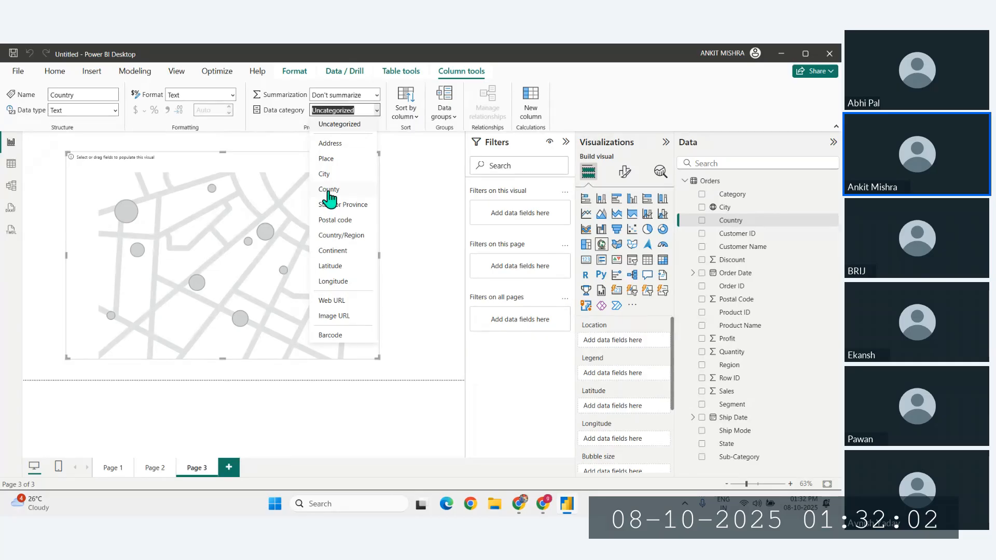
{"action": "left_click", "coordinate": [333, 238]}
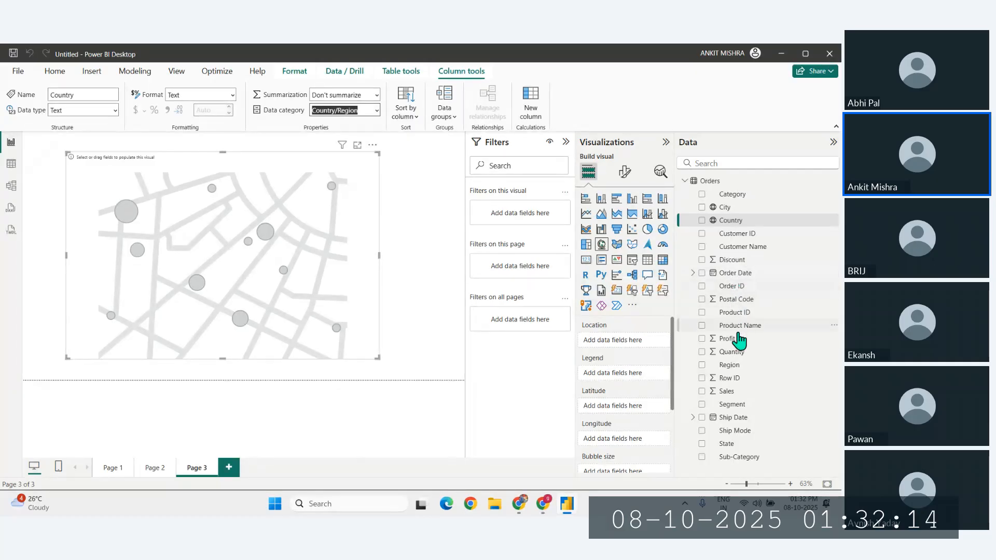
Set the data category of the Postal Code column to Postal code and of the Region column to Country/Region.
{"action": "left_click", "coordinate": [732, 366]}
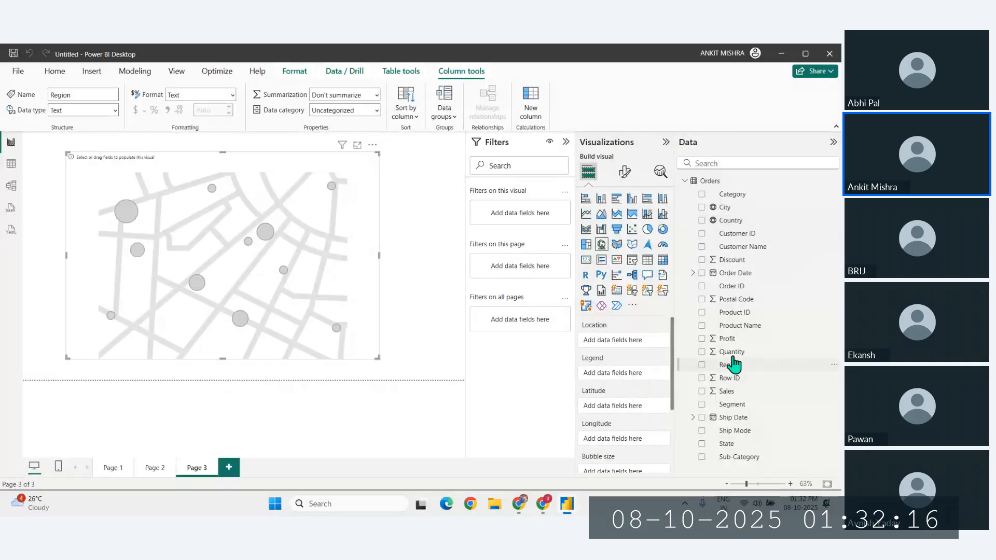
{"action": "left_click", "coordinate": [740, 305]}
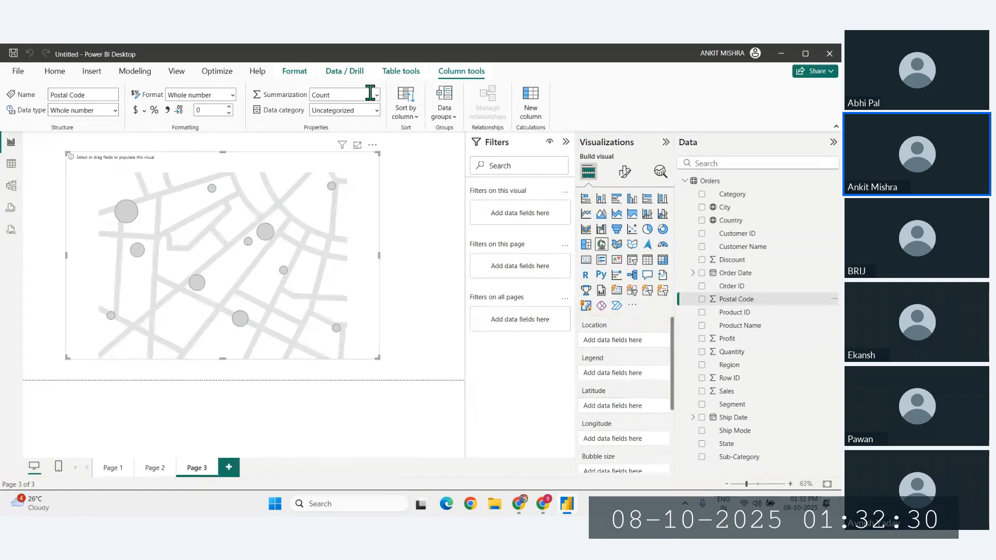
{"action": "left_click", "coordinate": [377, 111]}
{"action": "left_click", "coordinate": [343, 142]}
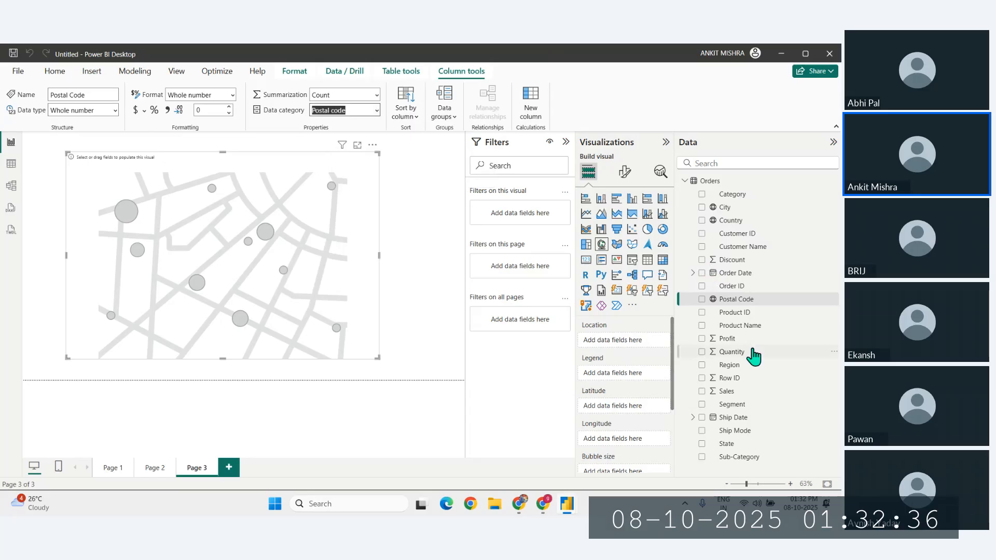
{"action": "left_click", "coordinate": [733, 365]}
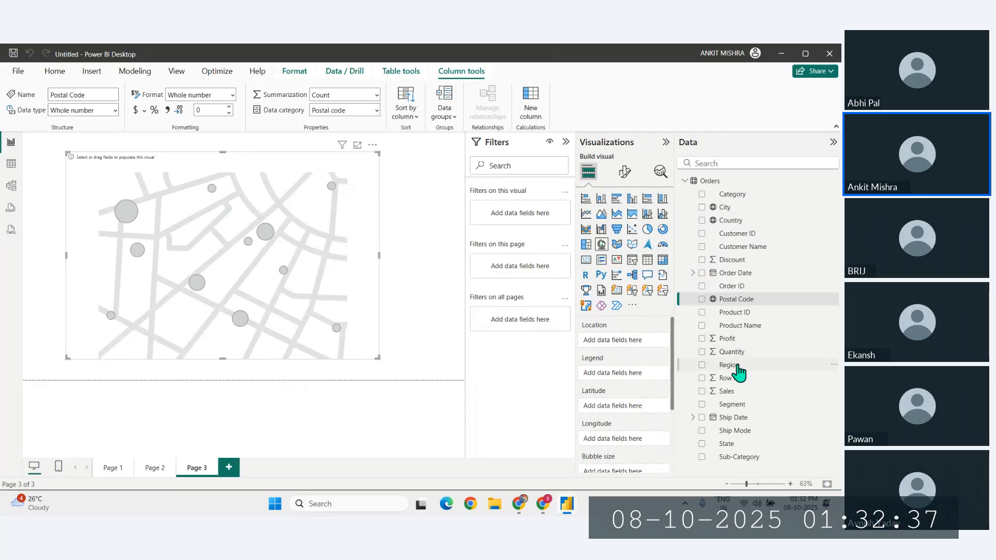
{"action": "left_click", "coordinate": [375, 111]}
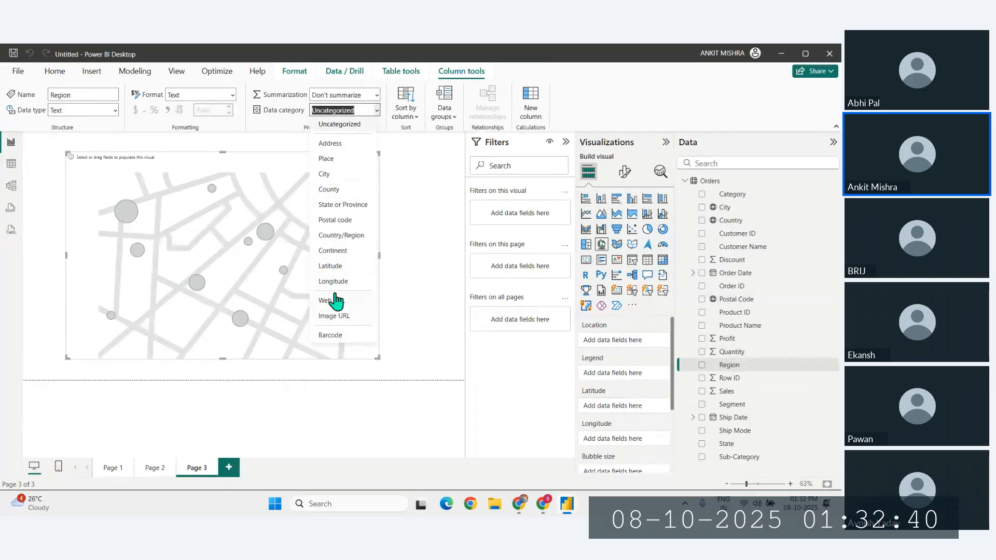
{"action": "left_click", "coordinate": [343, 247]}
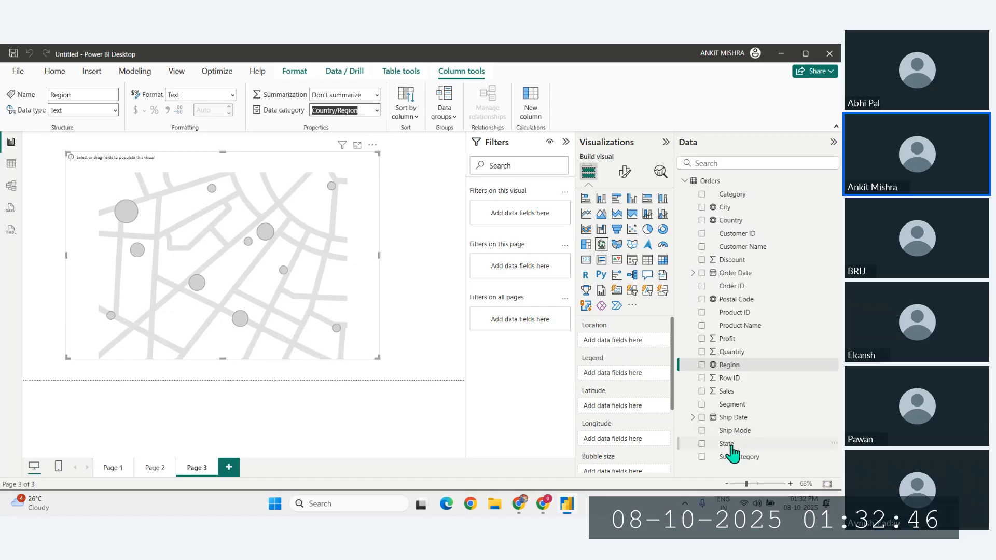
Categorize the State column as State or Province and use it as the map's location field.
{"action": "left_click", "coordinate": [729, 446]}
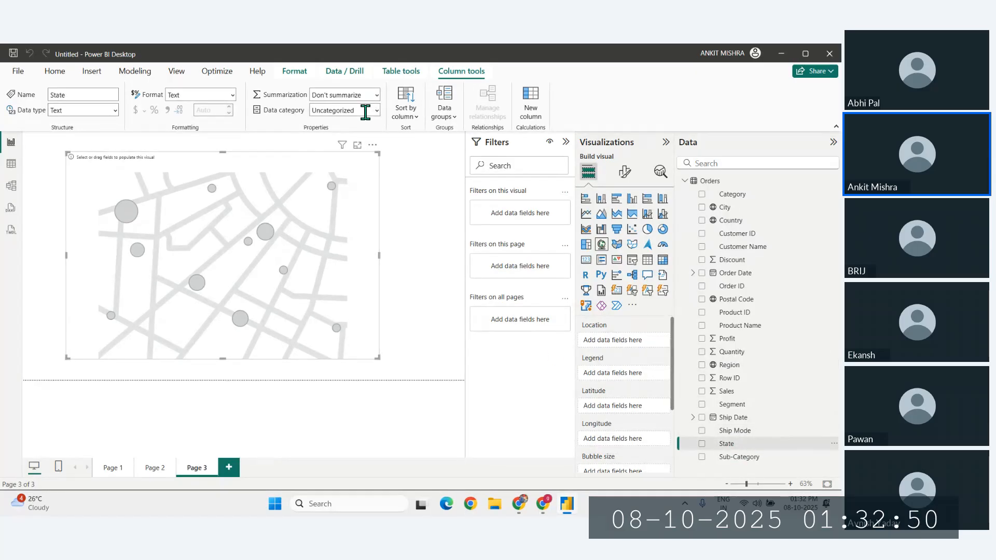
{"action": "left_click", "coordinate": [376, 111]}
{"action": "left_click", "coordinate": [338, 203]}
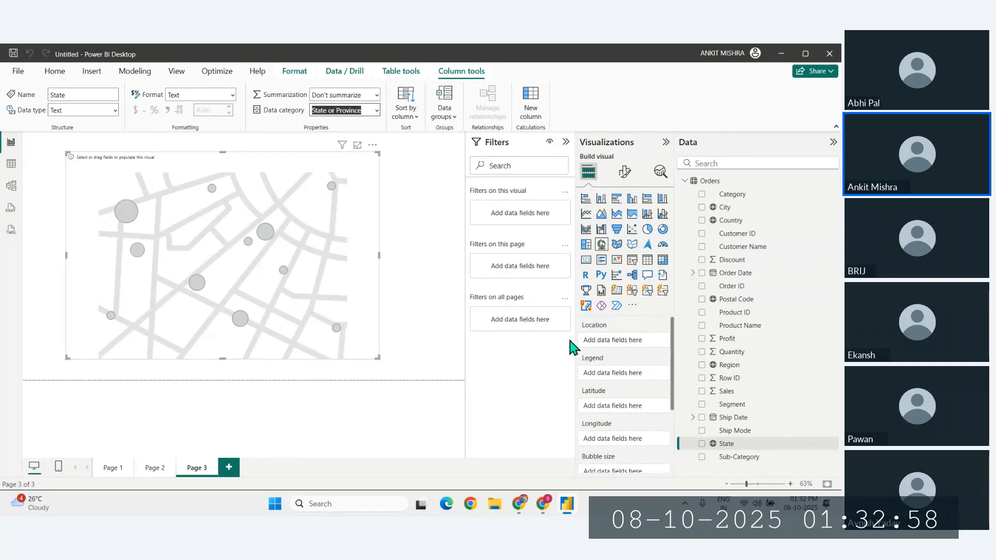
{"action": "left_click_drag", "start_coordinate": [272, 261], "coordinate": [244, 247]}
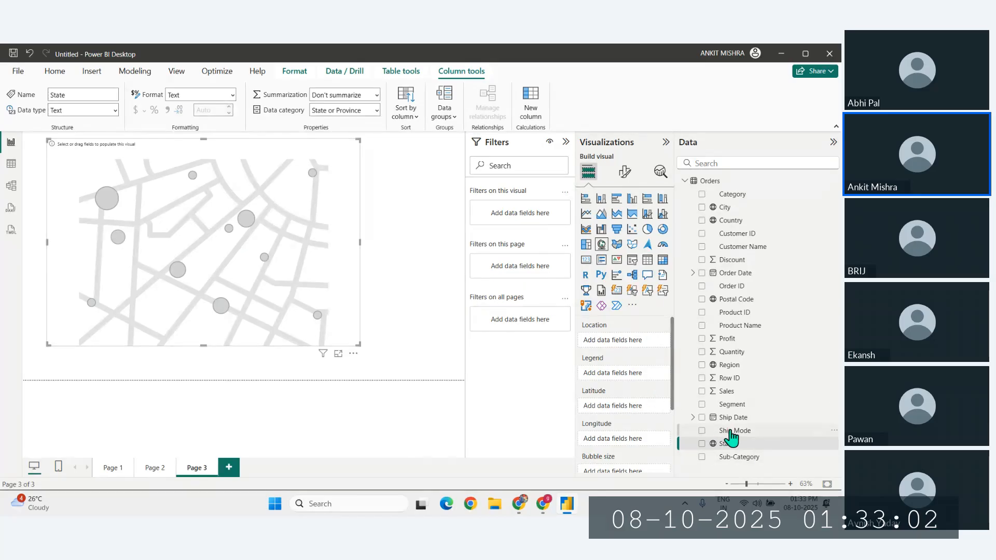
{"action": "left_click_drag", "start_coordinate": [734, 443], "coordinate": [615, 344]}
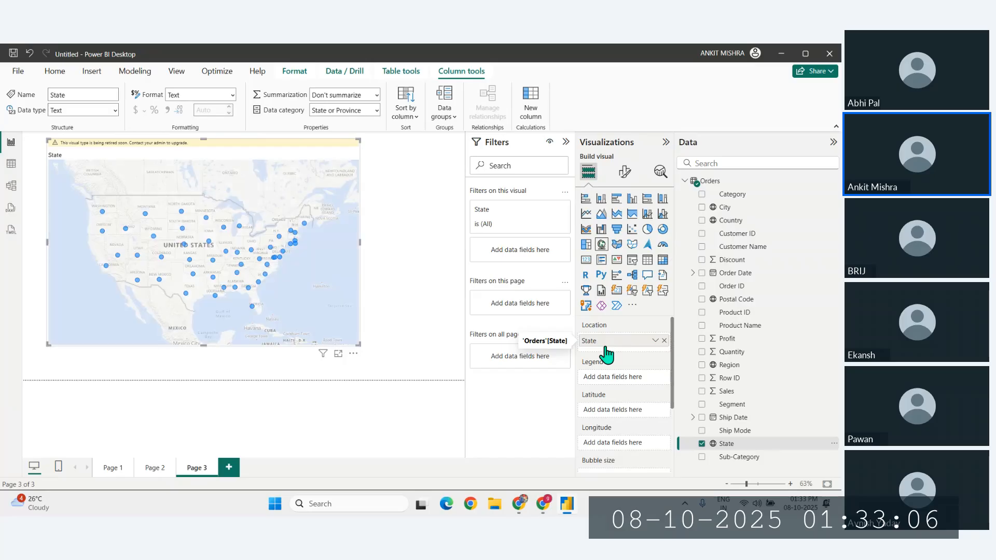
Move the map toward the page's lower right, collapse the filters area and size the map's bubbles by Sales.
{"action": "scroll", "coordinate": [602, 358], "scroll_direction": "down", "scroll_amount": 2}
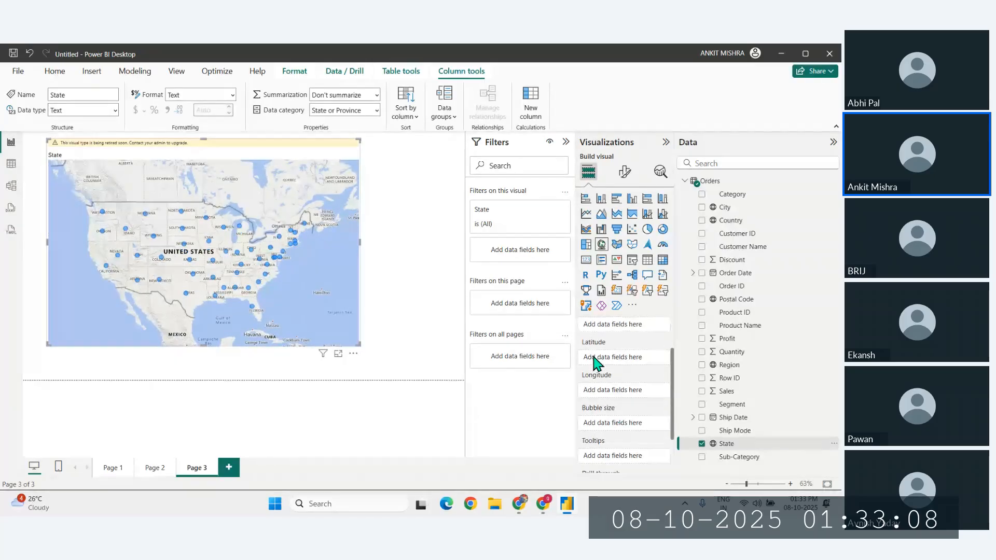
{"action": "scroll", "coordinate": [607, 423], "scroll_direction": "down", "scroll_amount": 1}
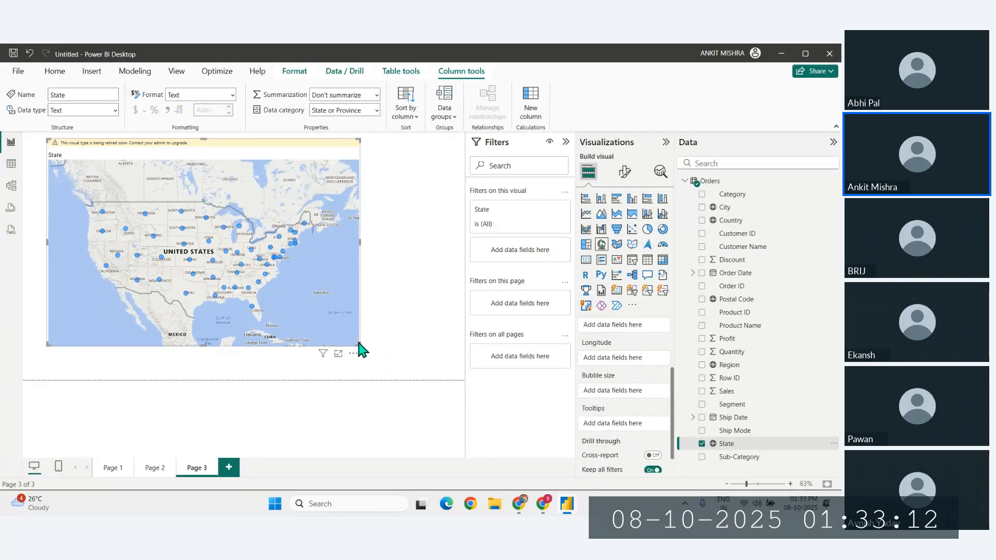
{"action": "left_click_drag", "start_coordinate": [357, 347], "coordinate": [415, 372]}
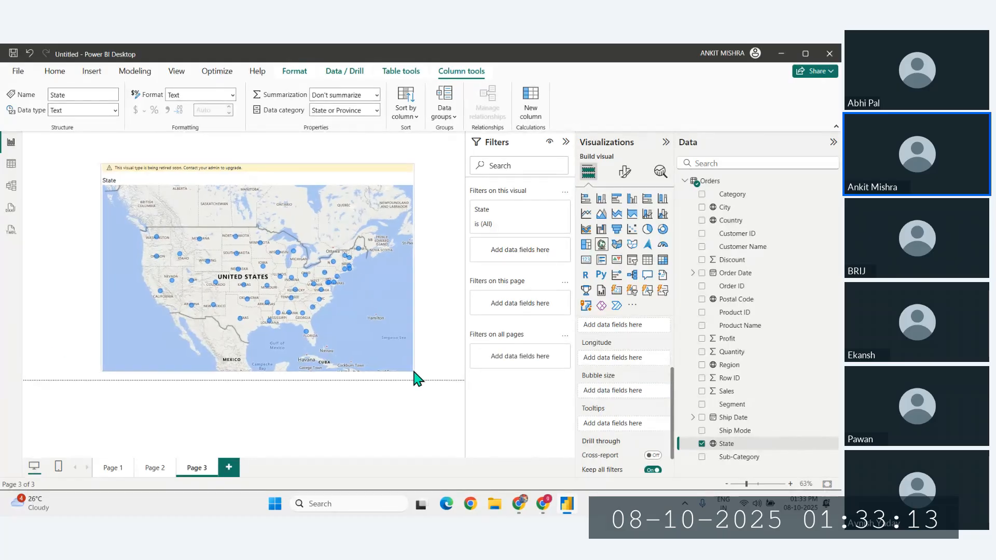
{"action": "left_click", "coordinate": [566, 142]}
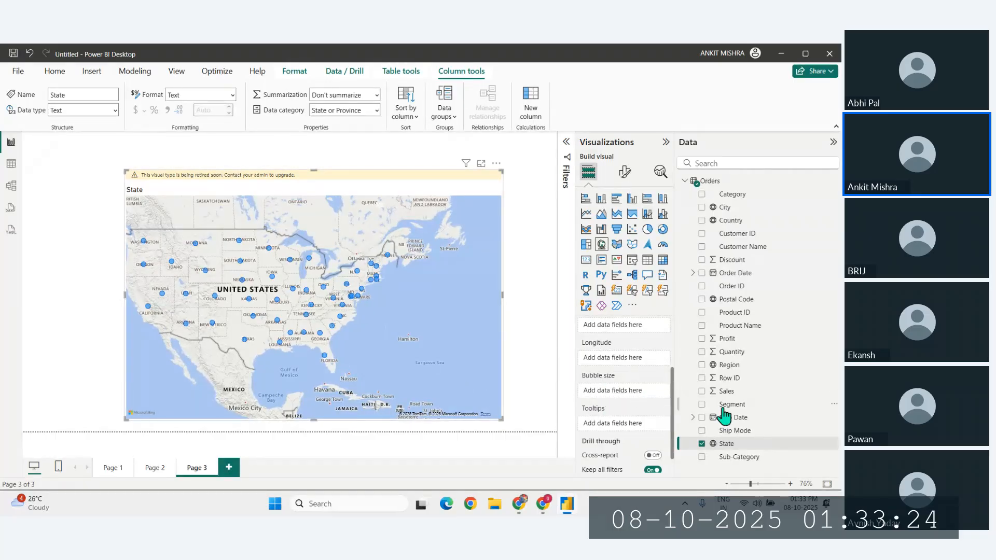
{"action": "left_click_drag", "start_coordinate": [729, 391], "coordinate": [618, 390]}
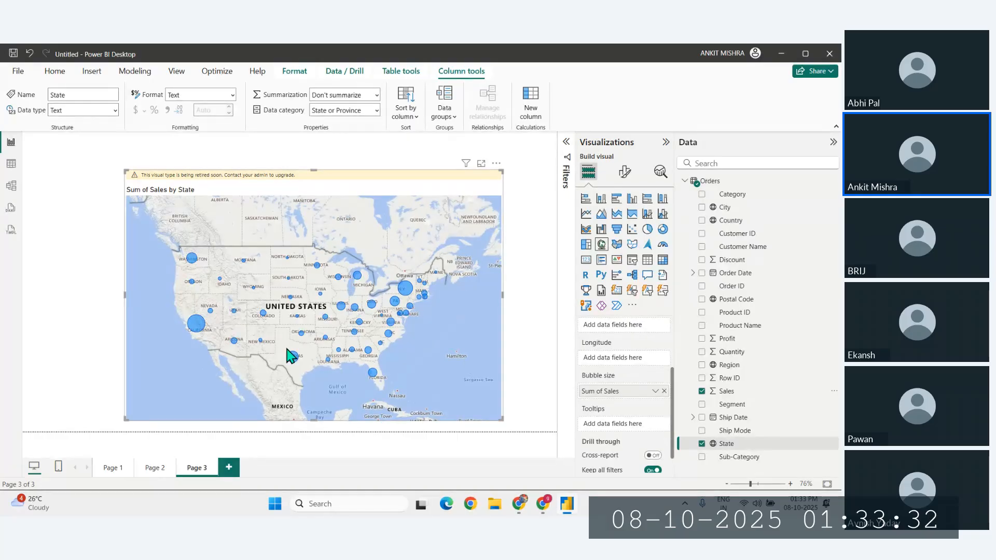
{"action": "left_click_drag", "start_coordinate": [436, 311], "coordinate": [413, 309]}
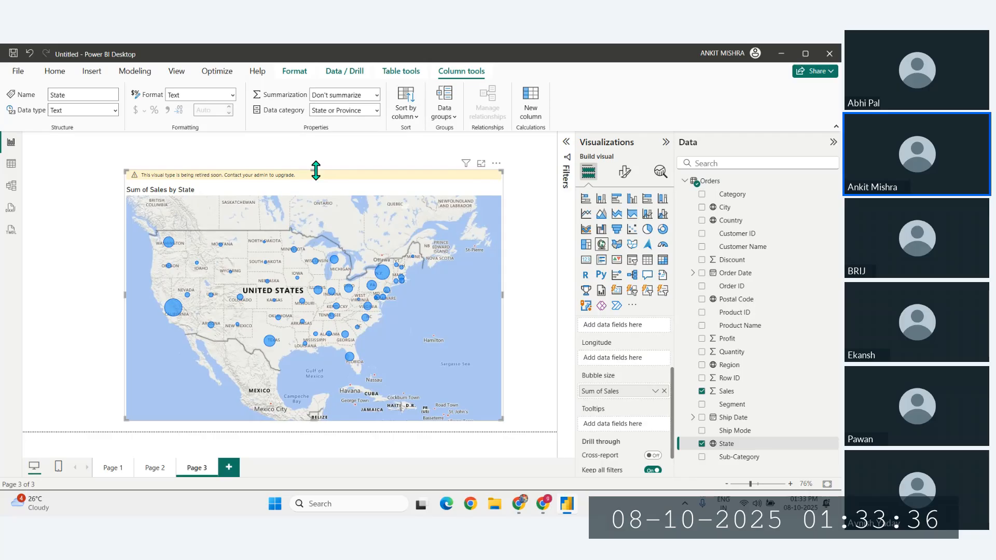
Examine the Use Map and Filled Map visuals setting in the global Security options and close the options with OK.
{"action": "left_click", "coordinate": [19, 72]}
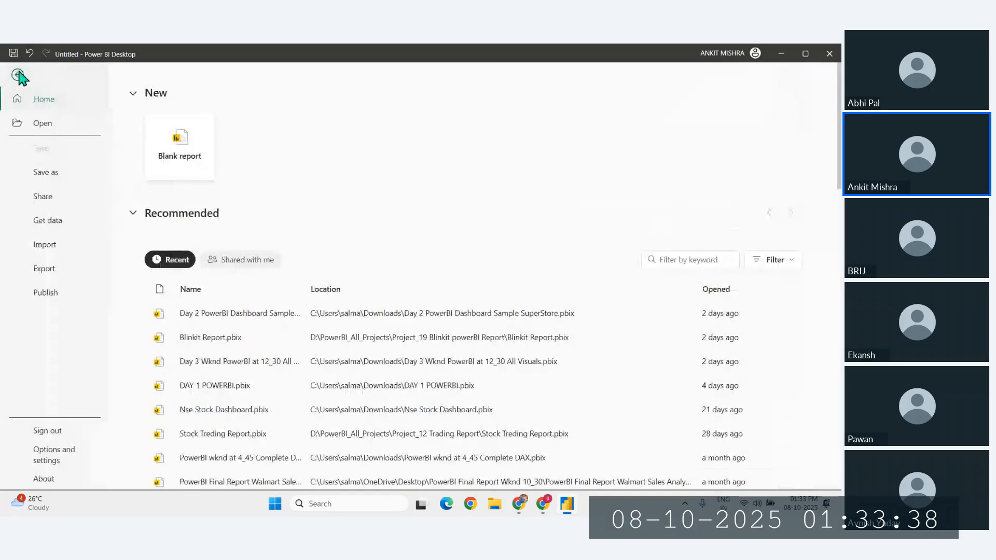
{"action": "left_click", "coordinate": [46, 464]}
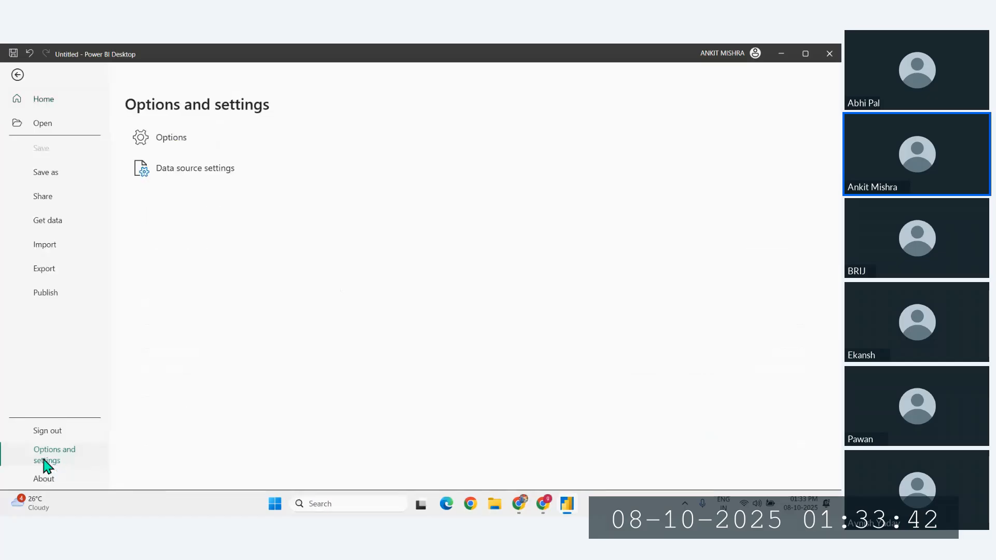
{"action": "left_click", "coordinate": [169, 141]}
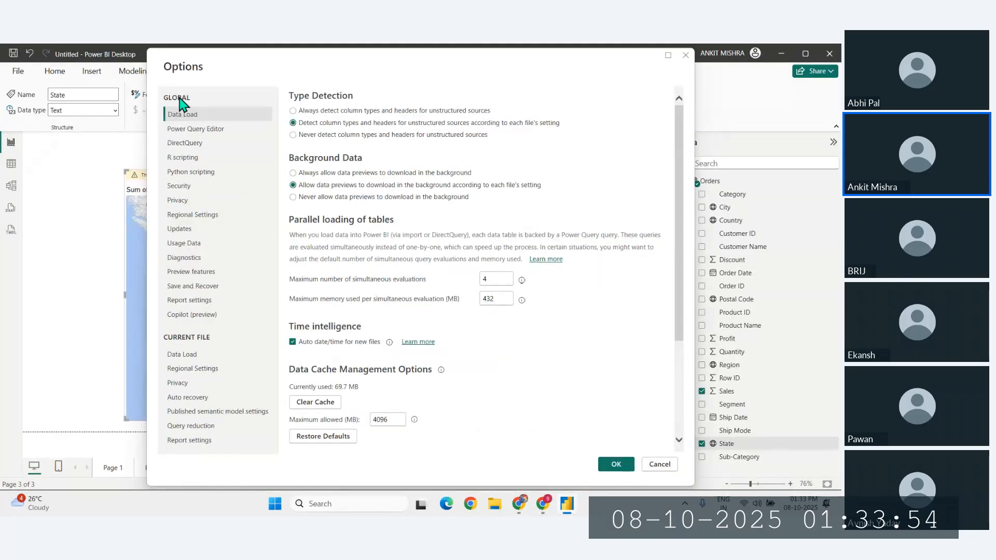
{"action": "left_click", "coordinate": [179, 190]}
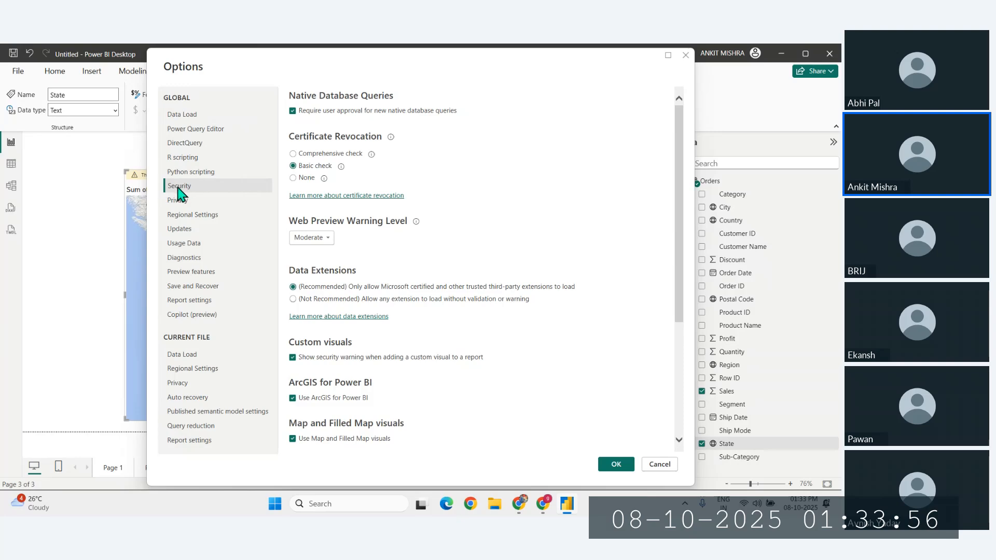
{"action": "scroll", "coordinate": [414, 421], "scroll_direction": "down", "scroll_amount": 2}
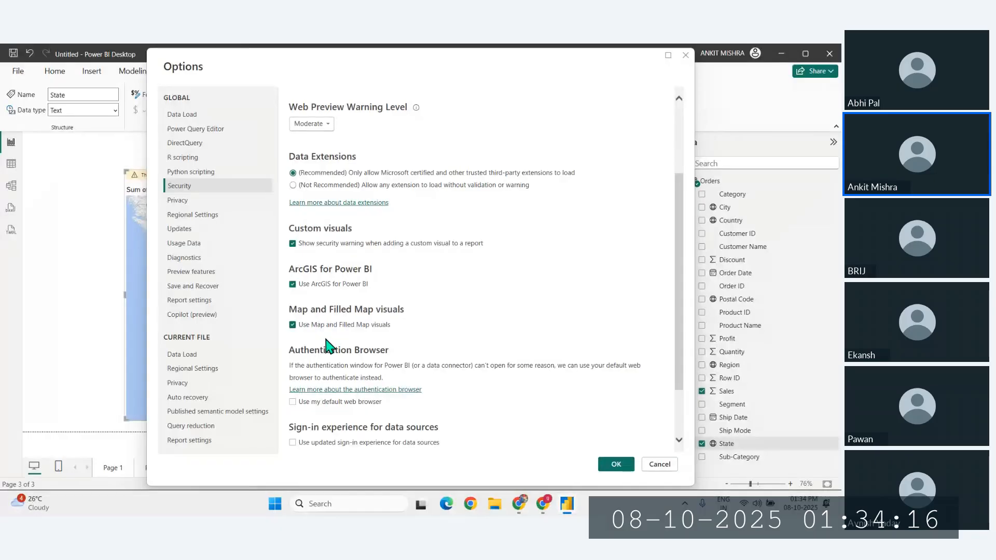
{"action": "scroll", "coordinate": [328, 349], "scroll_direction": "down", "scroll_amount": 3}
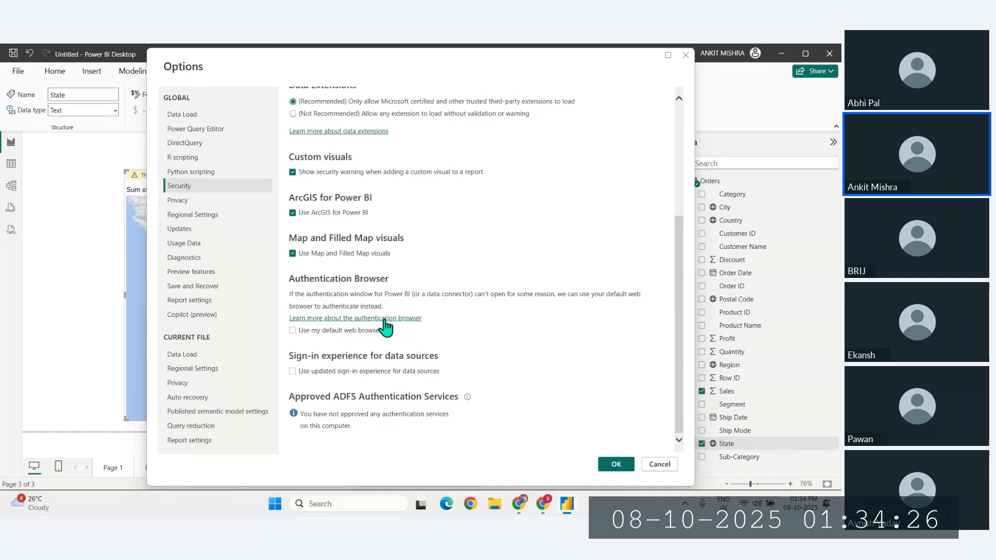
{"action": "left_click", "coordinate": [292, 253]}
{"action": "left_click", "coordinate": [614, 466]}
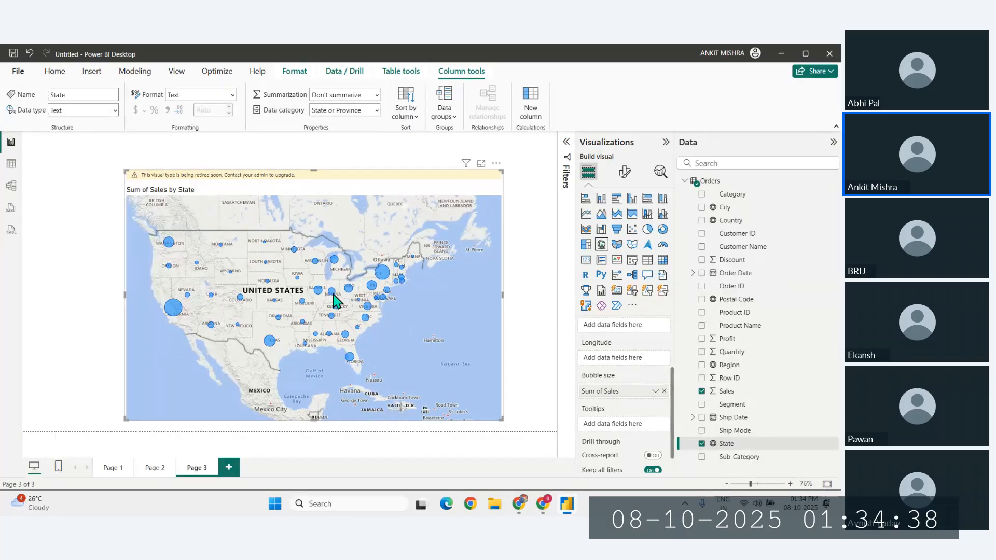
Set the map's style to Dark in its map settings.
{"action": "mouse_move", "coordinate": [333, 294]}
{"action": "left_click", "coordinate": [625, 172]}
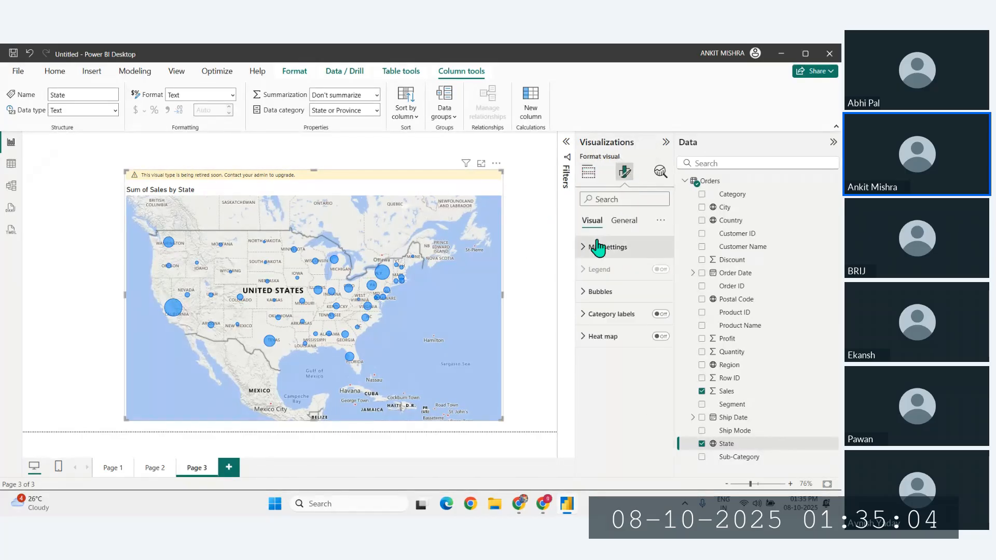
{"action": "left_click", "coordinate": [598, 248]}
{"action": "left_click", "coordinate": [618, 302]}
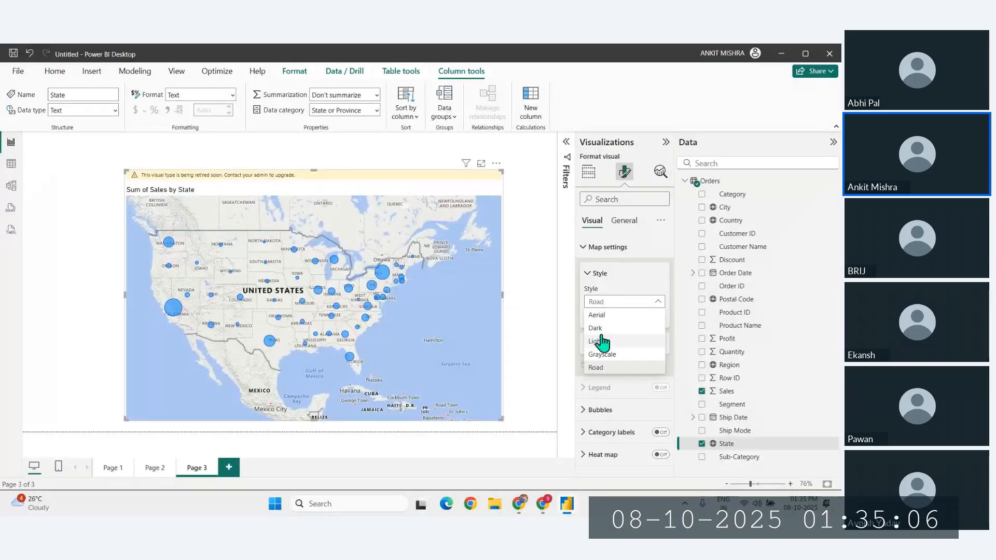
{"action": "left_click", "coordinate": [605, 337]}
{"action": "left_click", "coordinate": [617, 302]}
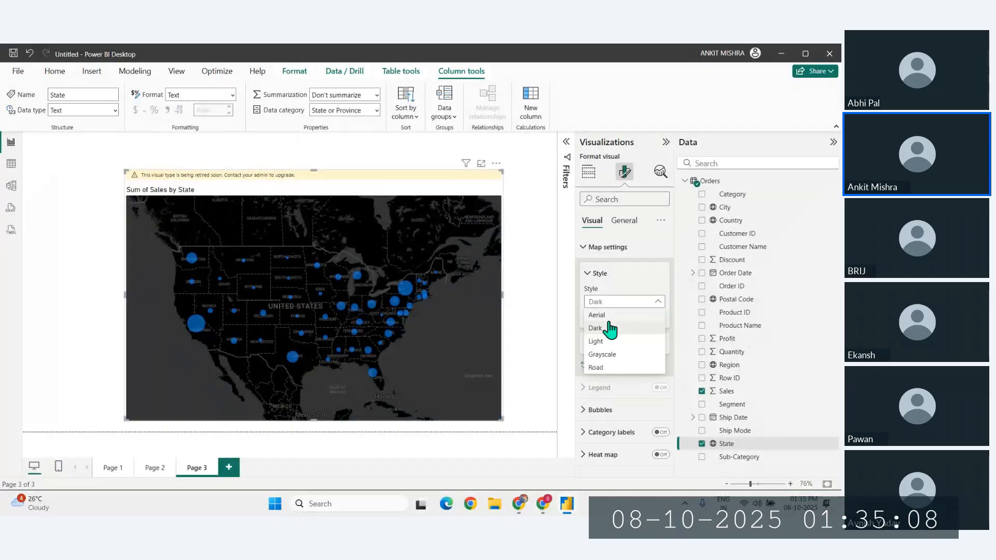
{"action": "left_click", "coordinate": [597, 249]}
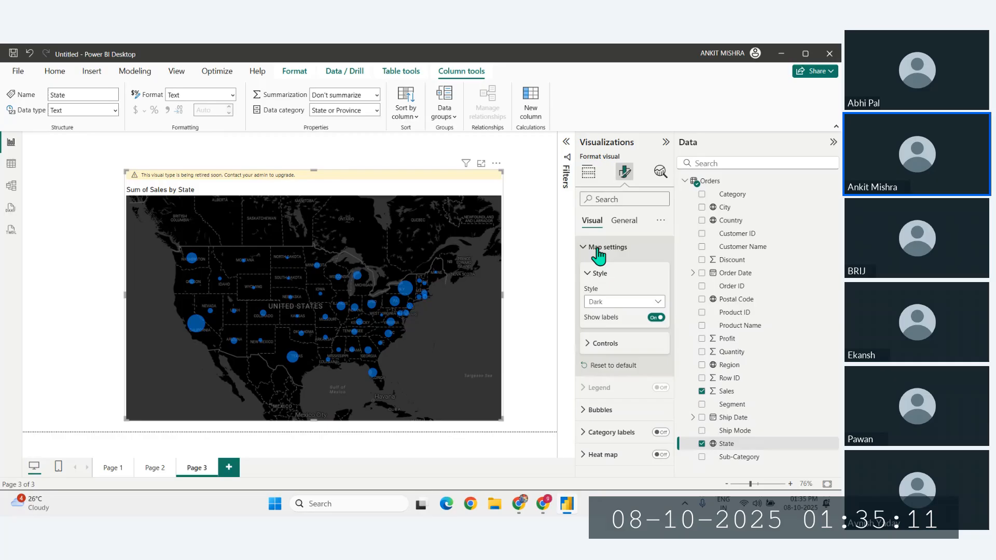
Open conditional formatting for the bubbles' default color and set the format style to Gradient.
{"action": "left_click", "coordinate": [600, 410]}
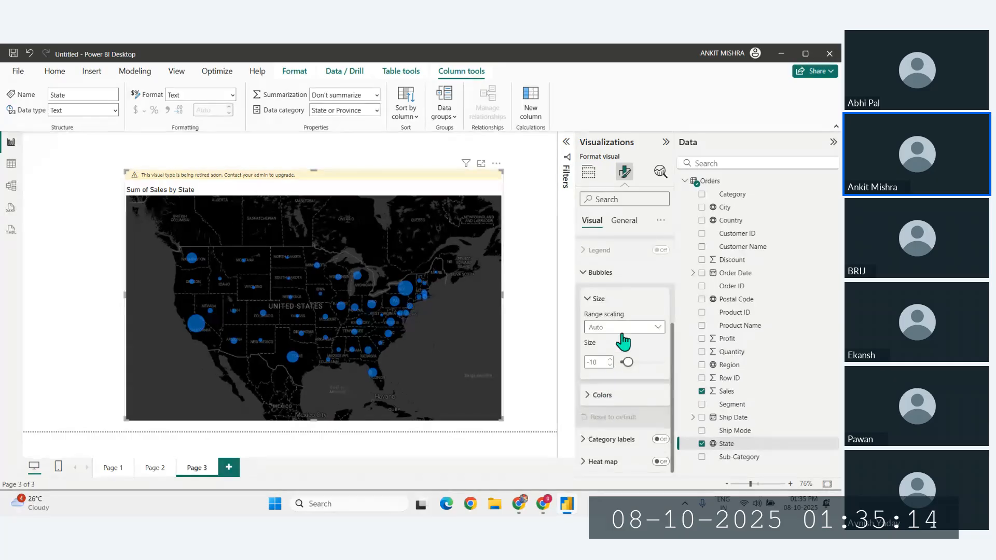
{"action": "left_click", "coordinate": [602, 398]}
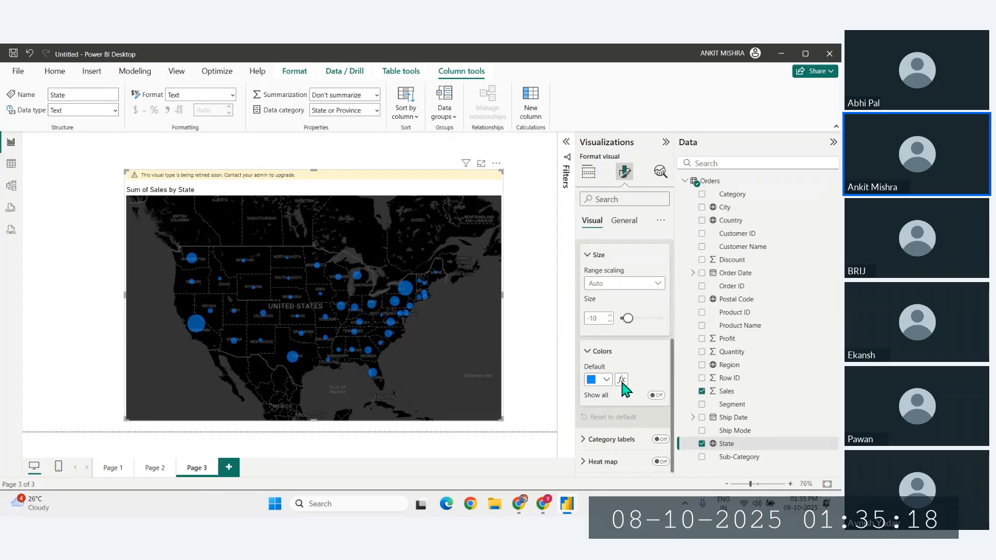
{"action": "left_click", "coordinate": [622, 380]}
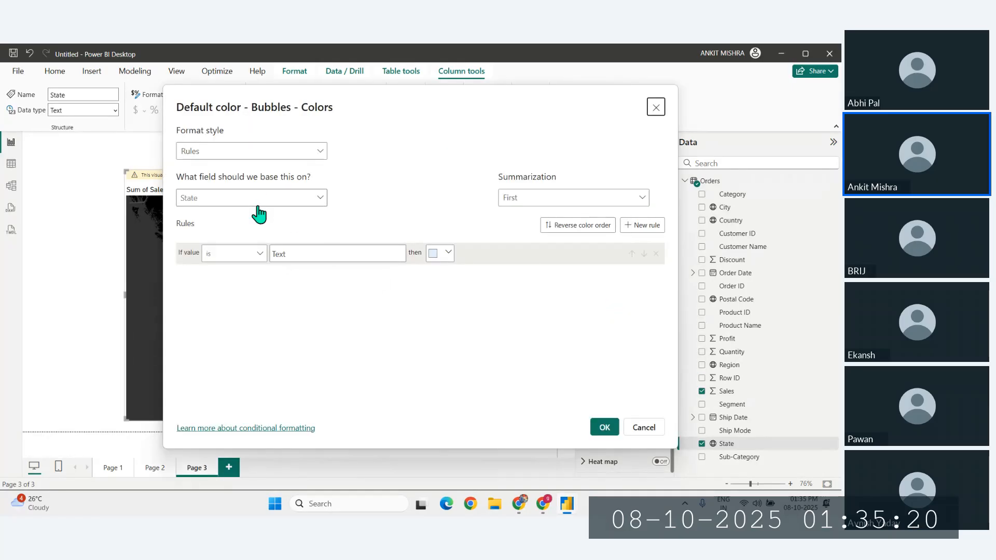
{"action": "left_click", "coordinate": [243, 149]}
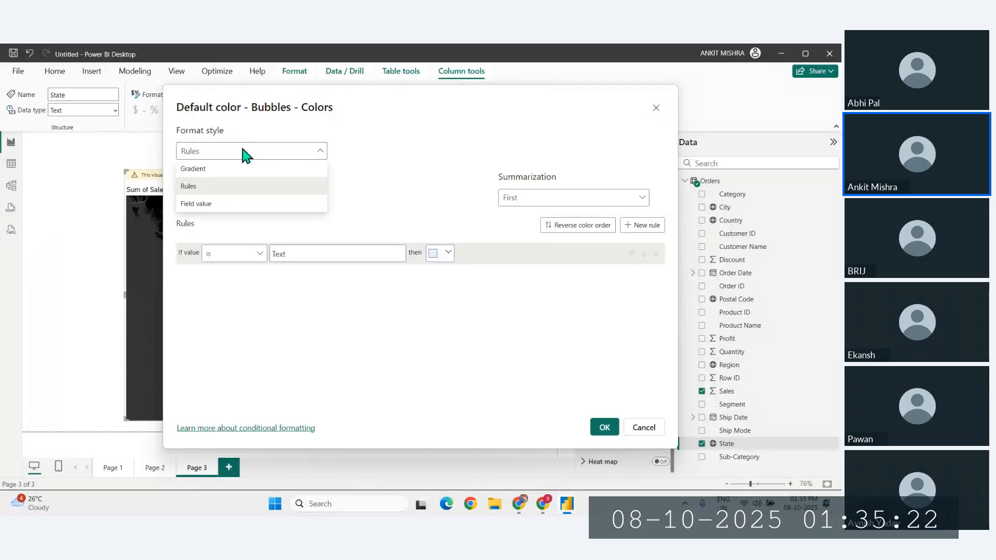
{"action": "left_click", "coordinate": [196, 169]}
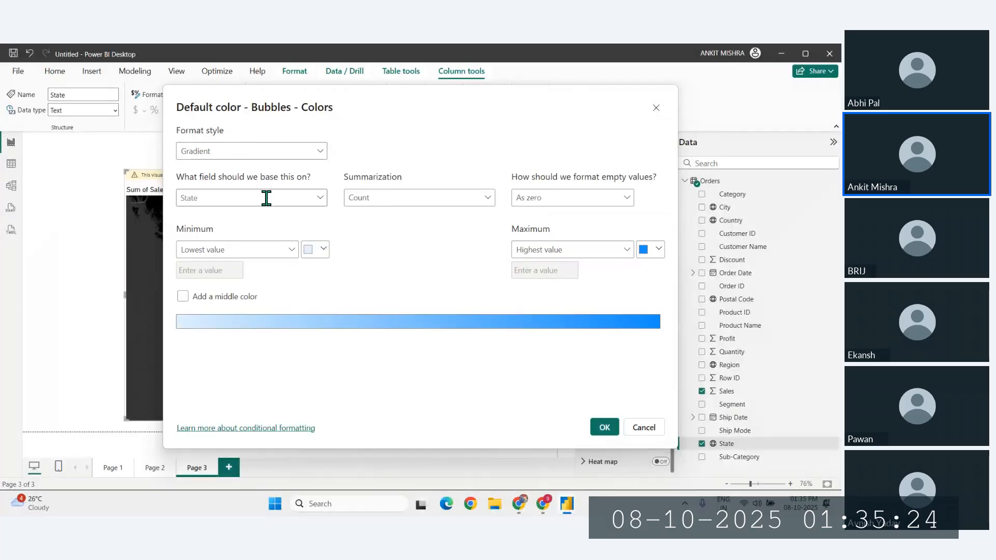
{"action": "left_click", "coordinate": [285, 154]}
{"action": "left_click", "coordinate": [288, 156]}
Set the gradient's minimum color to a custom bright red.
{"action": "left_click", "coordinate": [319, 250]}
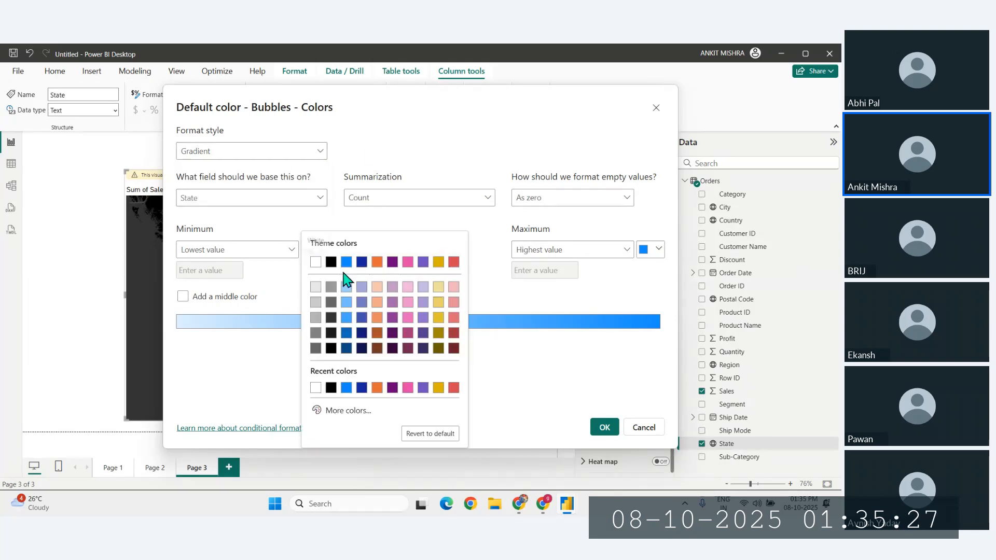
{"action": "left_click", "coordinate": [335, 411]}
{"action": "left_click_drag", "start_coordinate": [356, 328], "coordinate": [477, 248]}
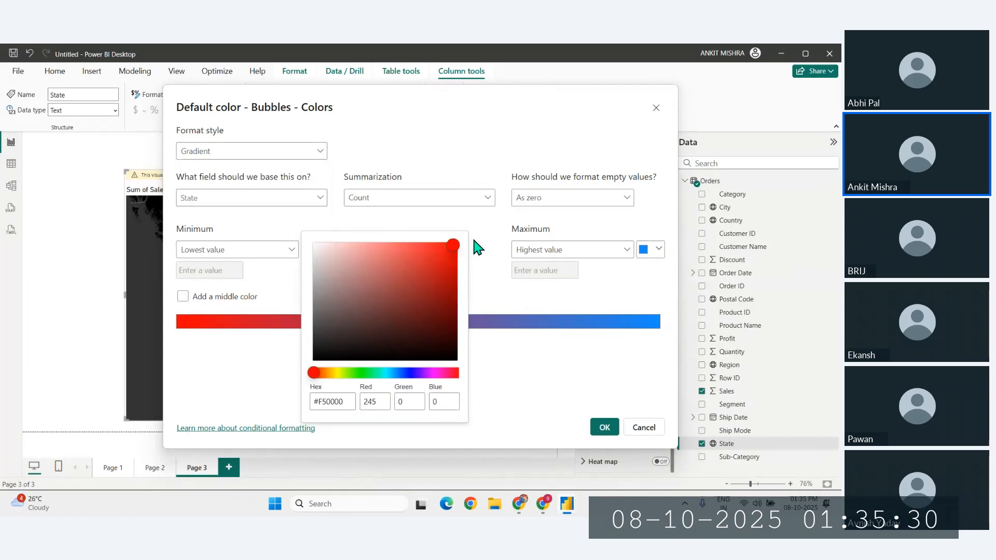
{"action": "left_click", "coordinate": [652, 275]}
Set the gradient's maximum color to a custom light gray (#DEDEDE).
{"action": "left_click", "coordinate": [657, 250]}
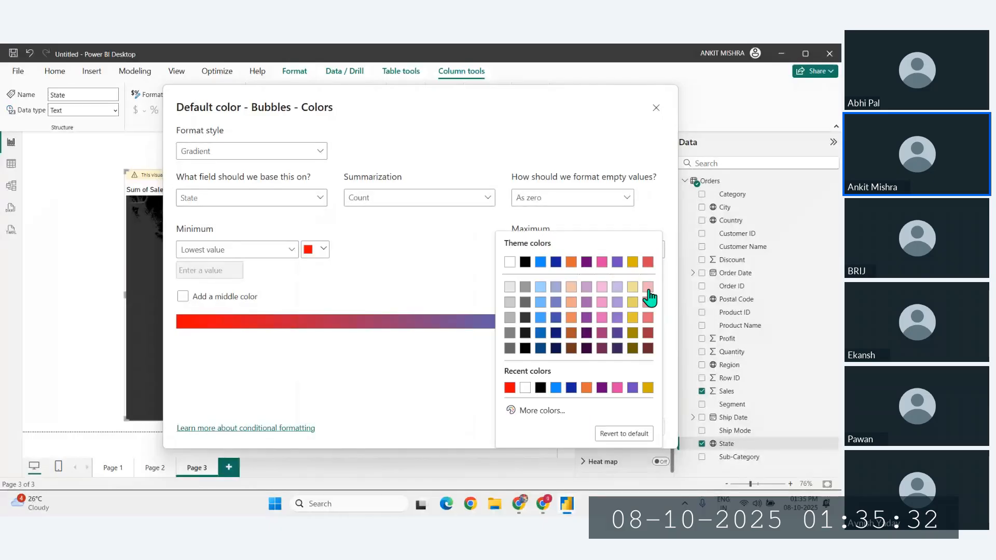
{"action": "left_click", "coordinate": [553, 415]}
{"action": "left_click_drag", "start_coordinate": [556, 375], "coordinate": [574, 379]}
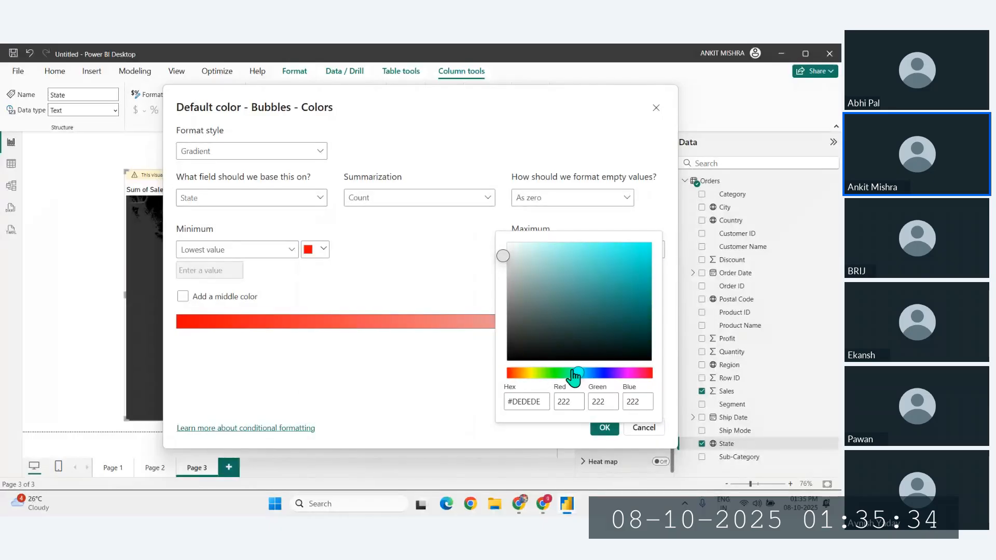
{"action": "left_click", "coordinate": [430, 296]}
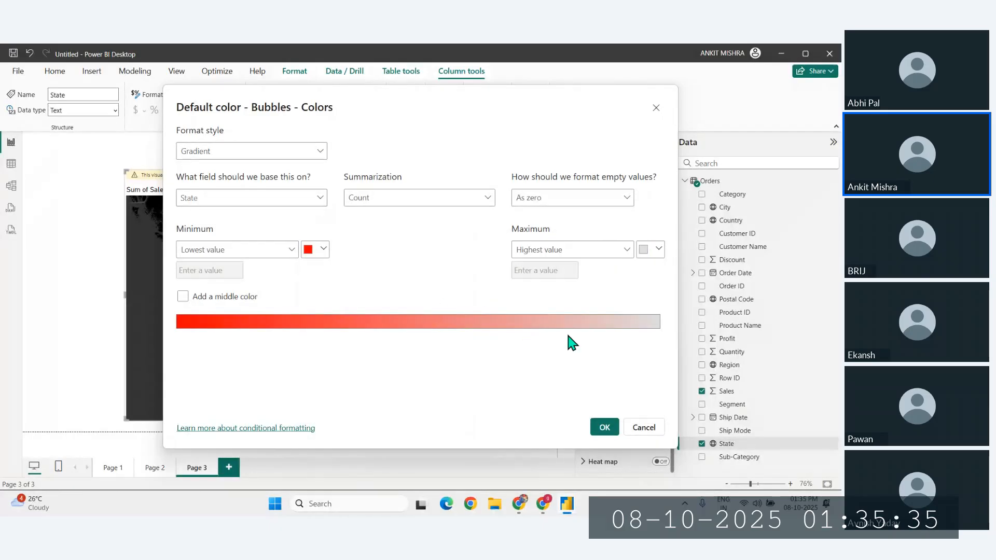
Set the gradient's maximum color to bright green, add a middle color and apply the bubble formatting.
{"action": "left_click", "coordinate": [645, 252]}
{"action": "left_click", "coordinate": [533, 414]}
{"action": "left_click_drag", "start_coordinate": [556, 374], "coordinate": [554, 378]}
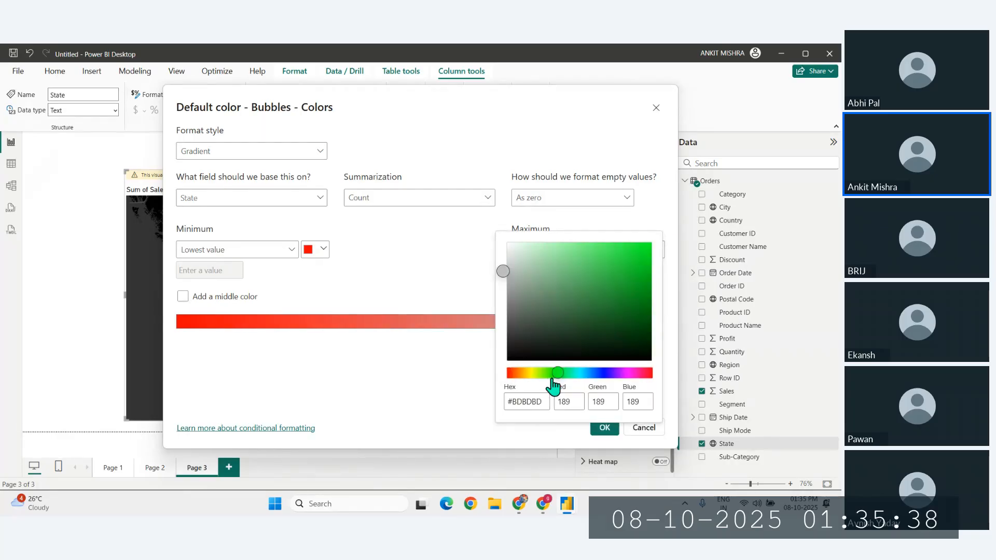
{"action": "left_click", "coordinate": [649, 238]}
{"action": "left_click", "coordinate": [414, 299]}
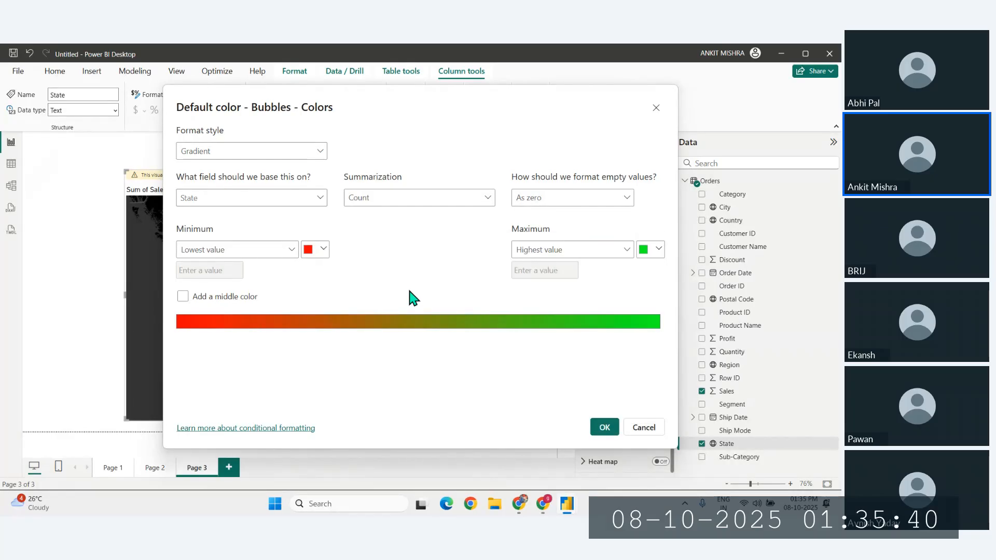
{"action": "left_click", "coordinate": [182, 296]}
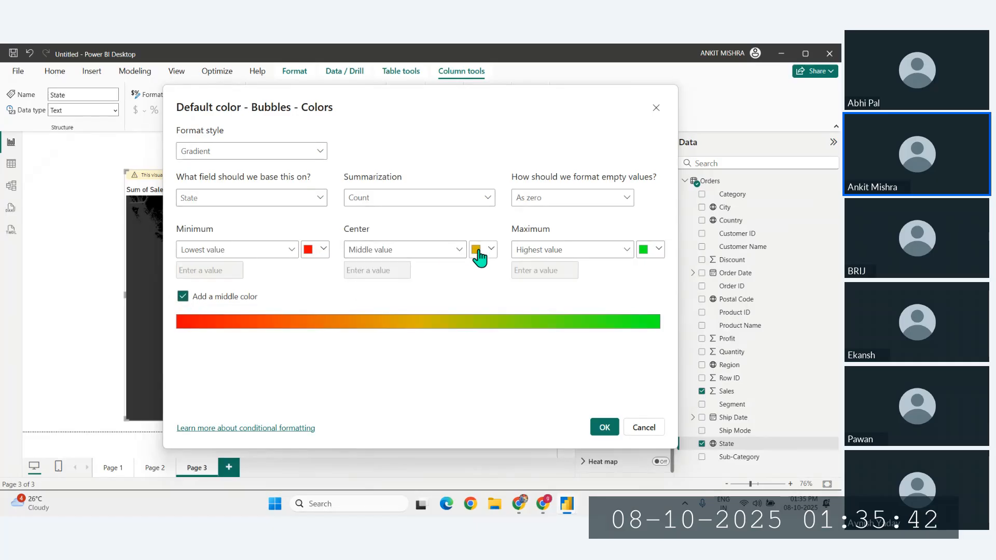
{"action": "left_click", "coordinate": [604, 429]}
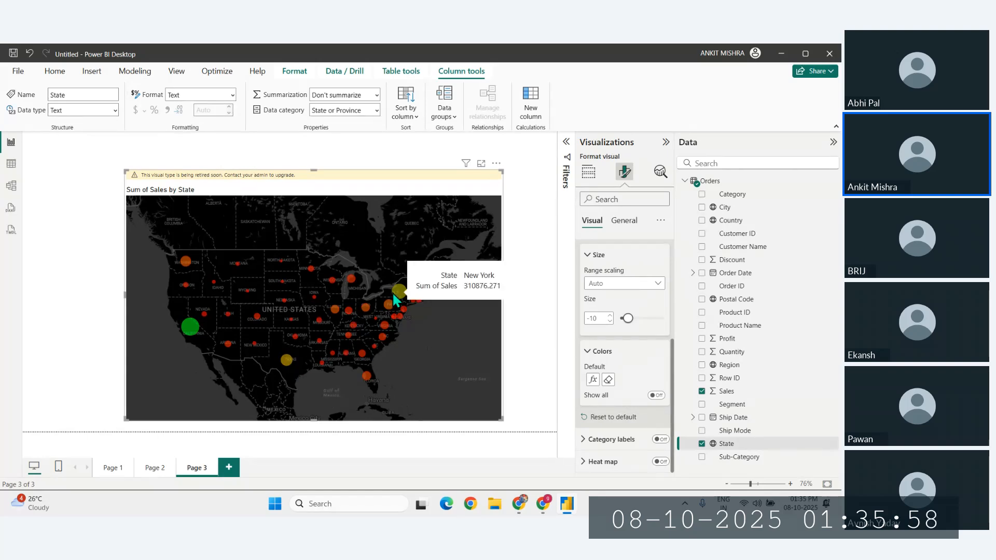
Move the map visual toward the page's left edge and set its style to Aerial.
{"action": "left_click_drag", "start_coordinate": [407, 187], "coordinate": [344, 182]}
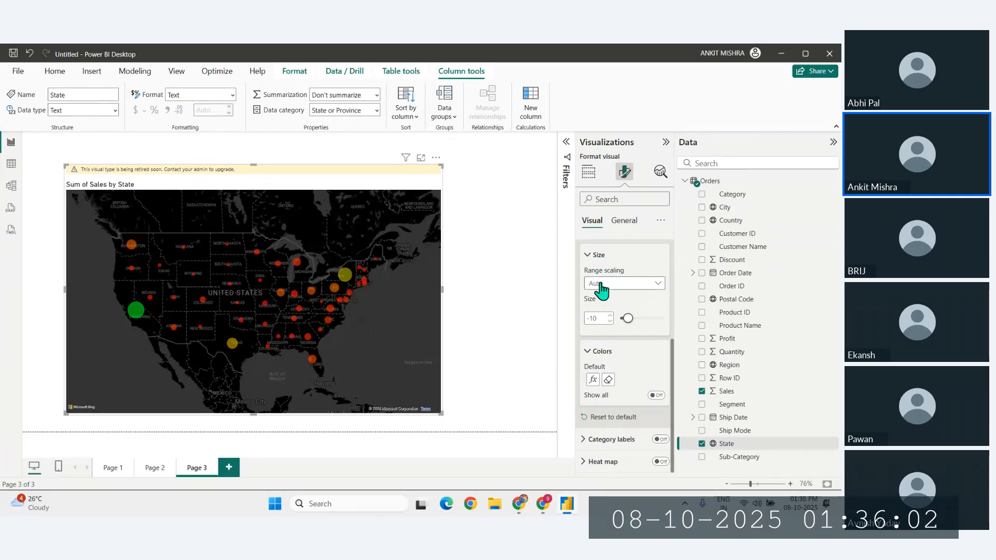
{"action": "scroll", "coordinate": [591, 267], "scroll_direction": "up", "scroll_amount": 3}
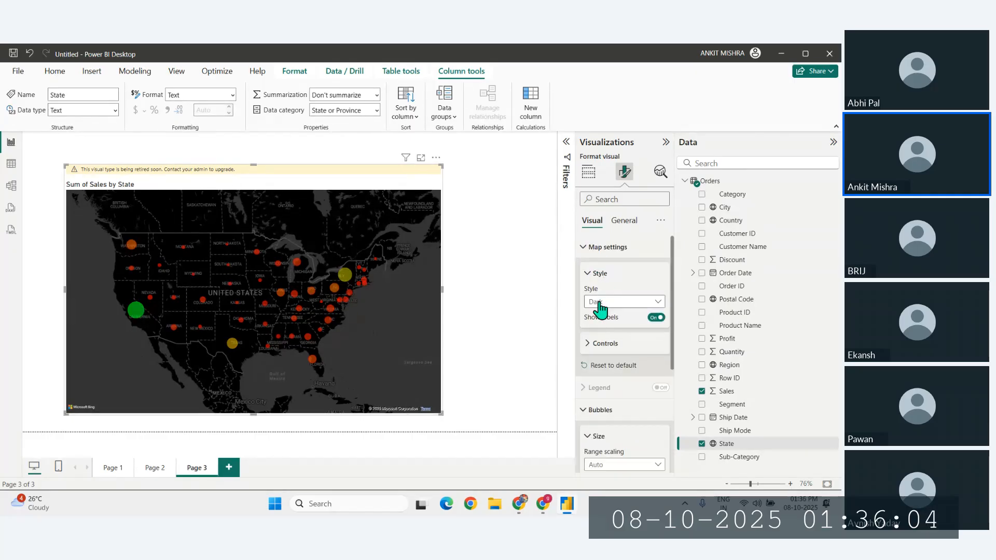
{"action": "left_click", "coordinate": [601, 304]}
{"action": "left_click", "coordinate": [599, 316]}
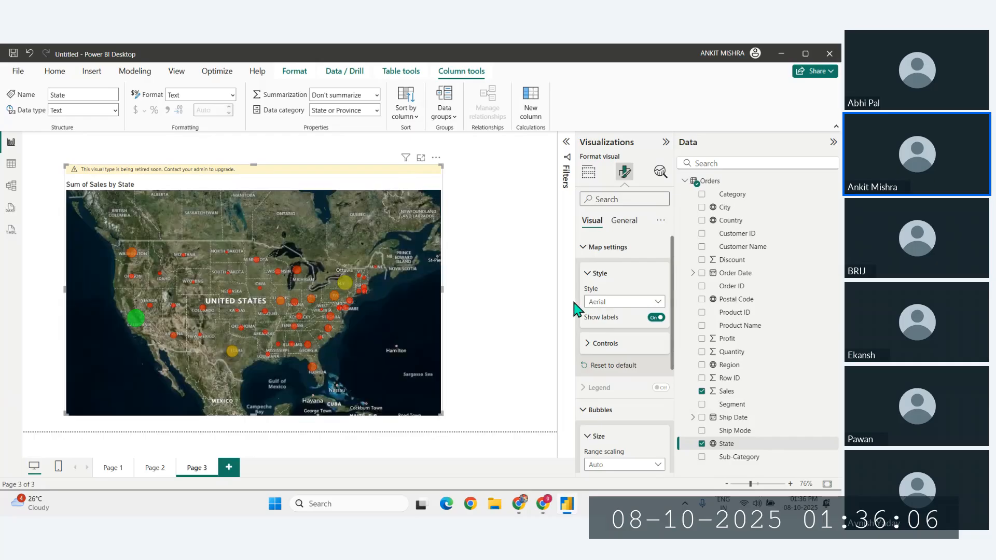
{"action": "left_click_drag", "start_coordinate": [261, 350], "coordinate": [266, 342]}
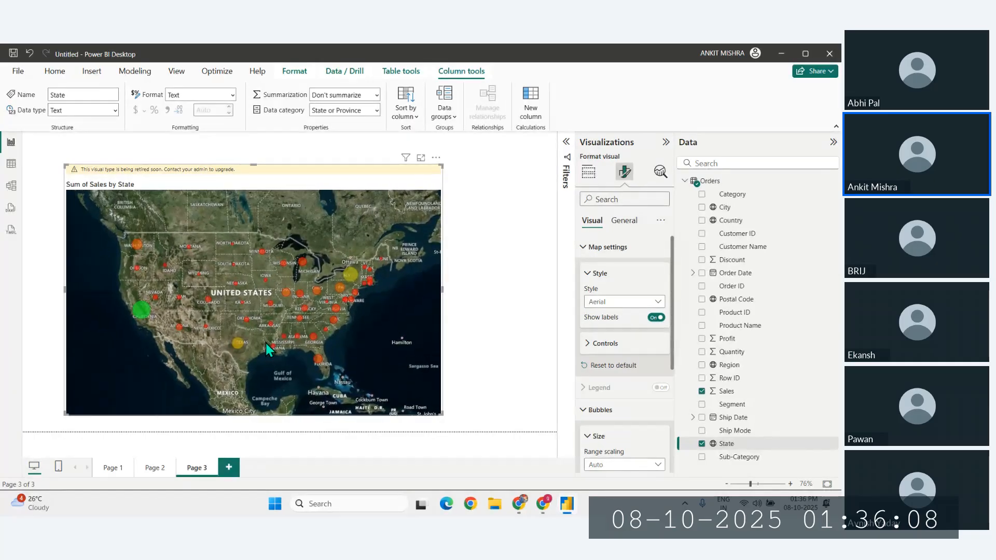
Set the map's style to Light and the bubble size to 19.
{"action": "left_click", "coordinate": [606, 305]}
{"action": "left_click", "coordinate": [603, 344]}
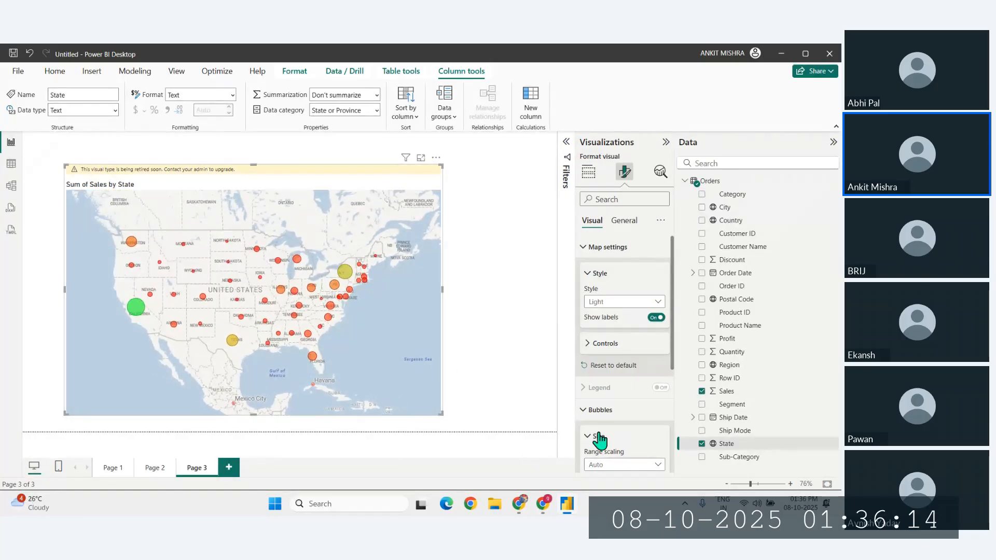
{"action": "scroll", "coordinate": [597, 436], "scroll_direction": "down", "scroll_amount": 3}
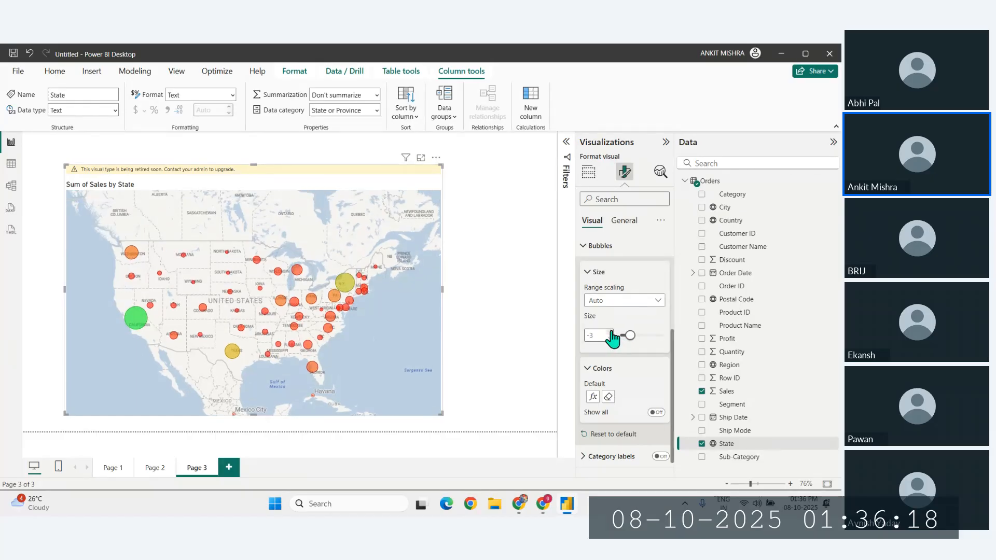
{"action": "scroll", "coordinate": [613, 338], "scroll_direction": "up", "scroll_amount": 2}
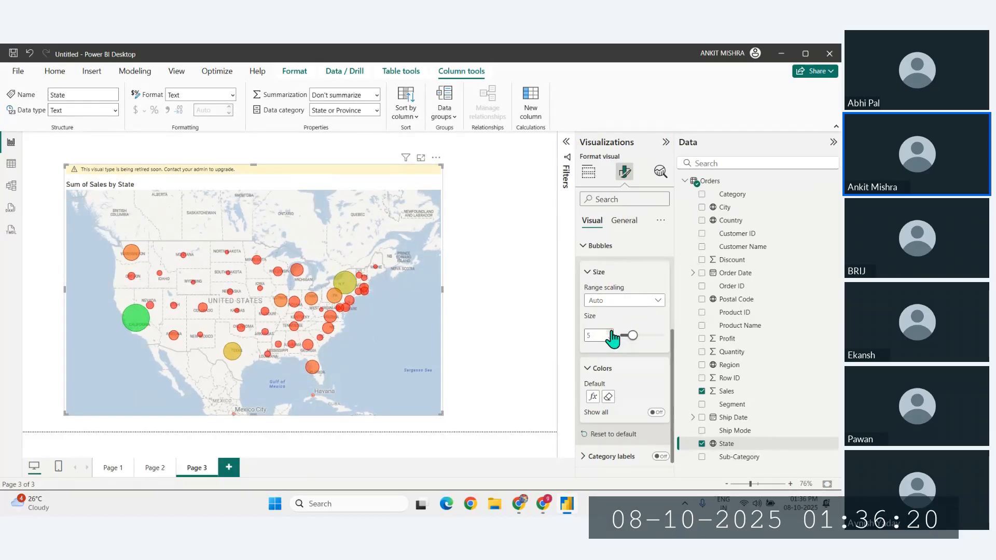
{"action": "scroll", "coordinate": [612, 338], "scroll_direction": "up", "scroll_amount": 1}
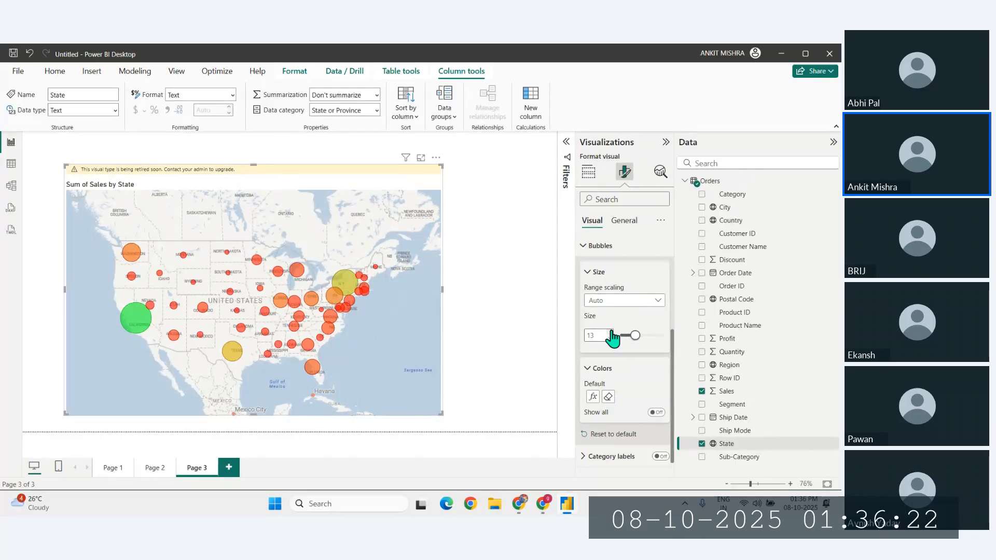
{"action": "scroll", "coordinate": [612, 338], "scroll_direction": "up", "scroll_amount": 1}
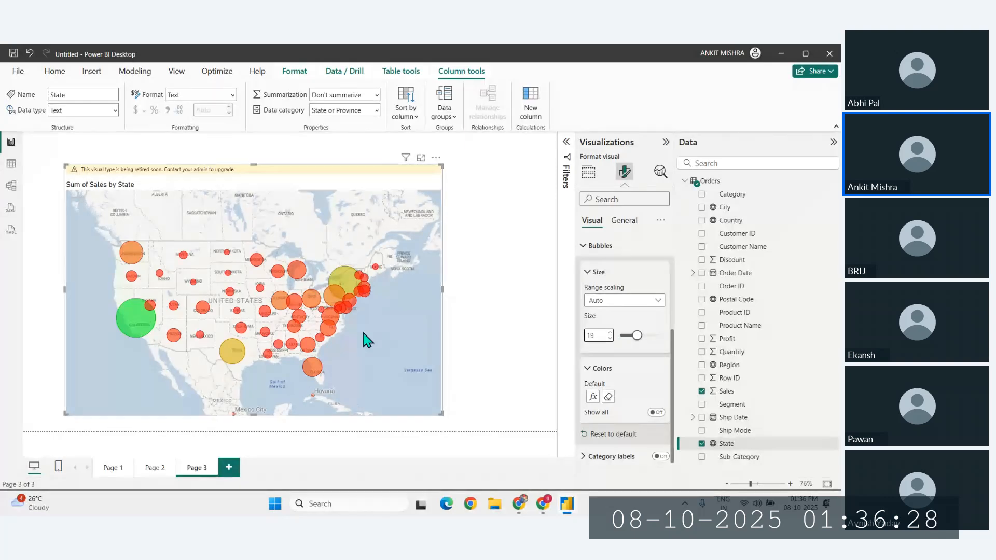
Switch to Chrome, search Google Images for "covid cases map" and examine the bubble maps of India in the results.
{"action": "key", "text": "alt+Tab"}
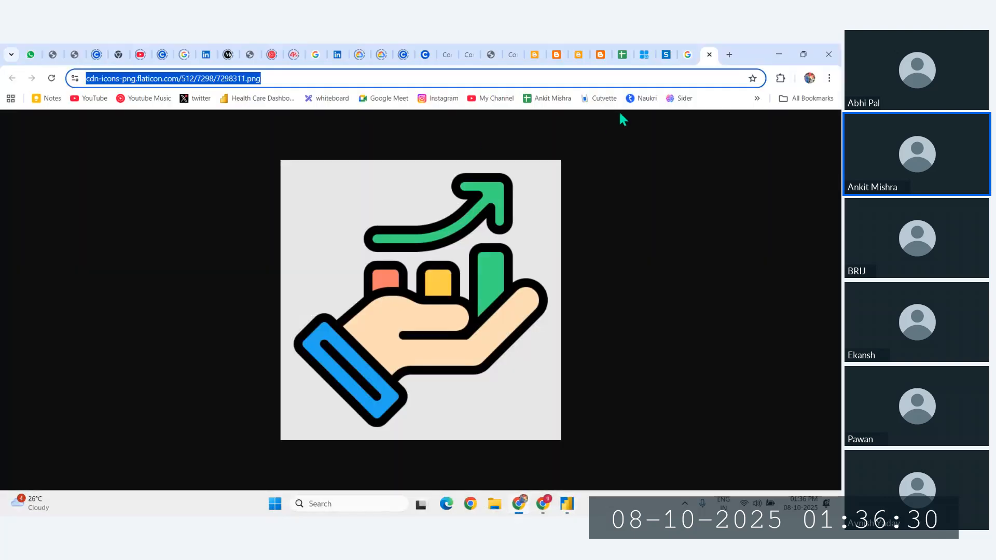
{"action": "type", "text": "covid"}
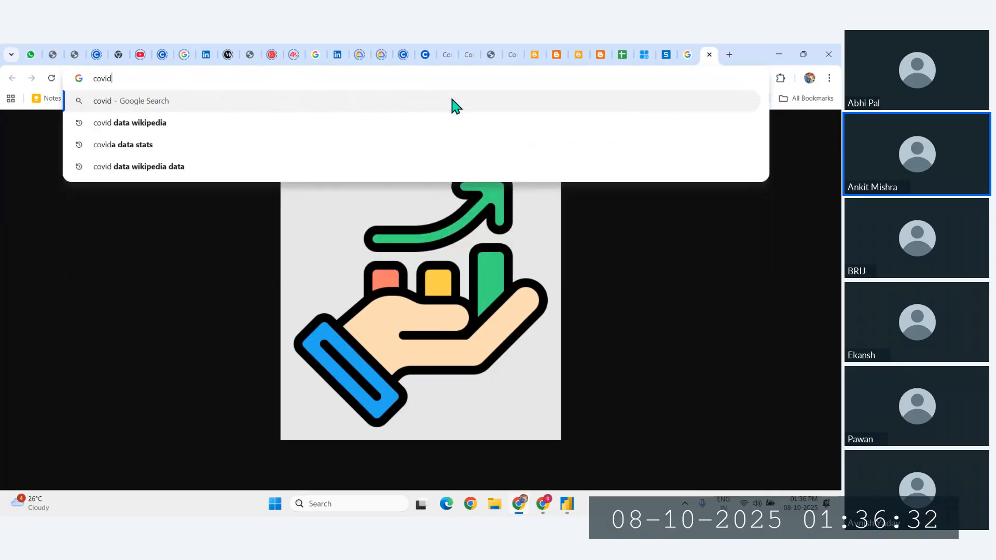
{"action": "type", "text": " cases map"}
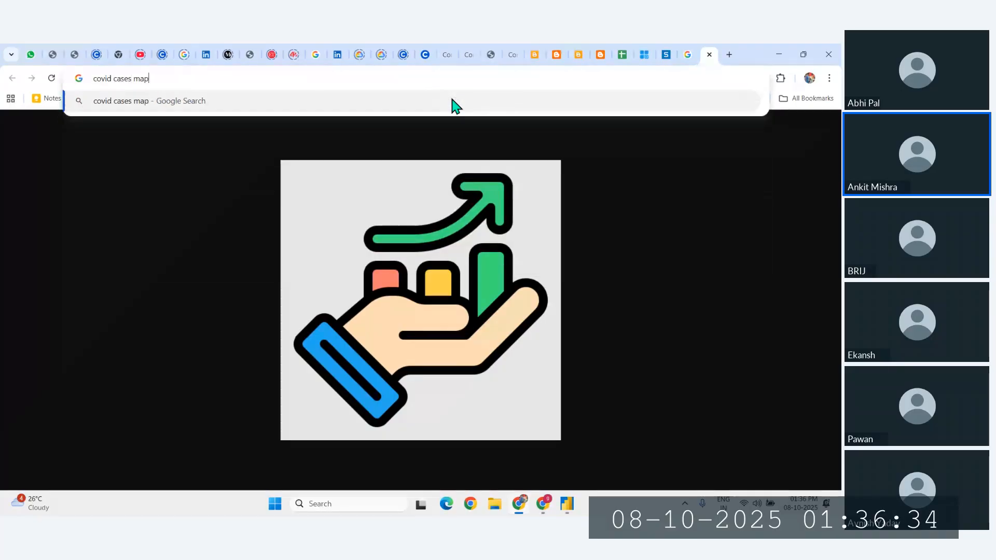
{"action": "key", "text": "Return"}
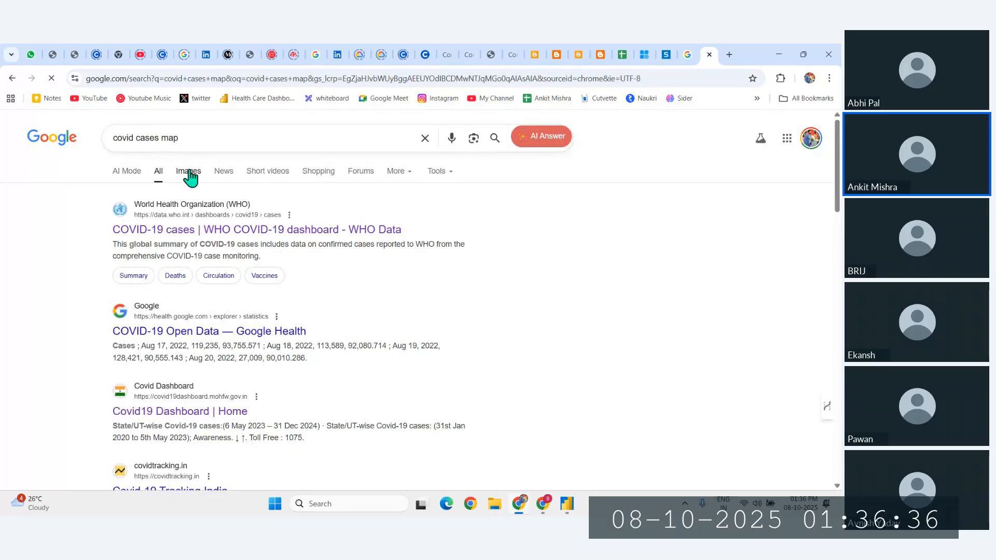
{"action": "left_click", "coordinate": [188, 172]}
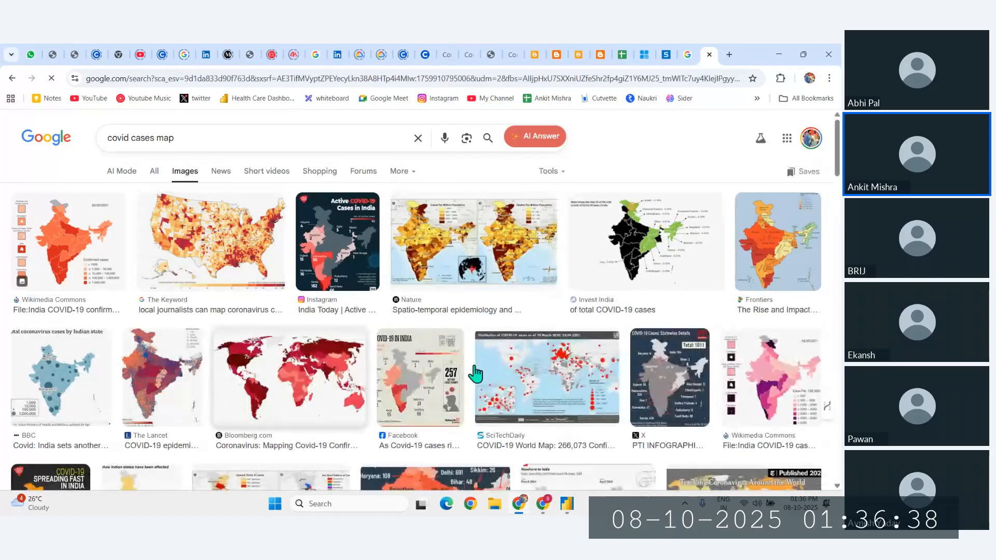
{"action": "scroll", "coordinate": [569, 282], "scroll_direction": "down", "scroll_amount": 2}
{"action": "scroll", "coordinate": [569, 283], "scroll_direction": "up", "scroll_amount": 4}
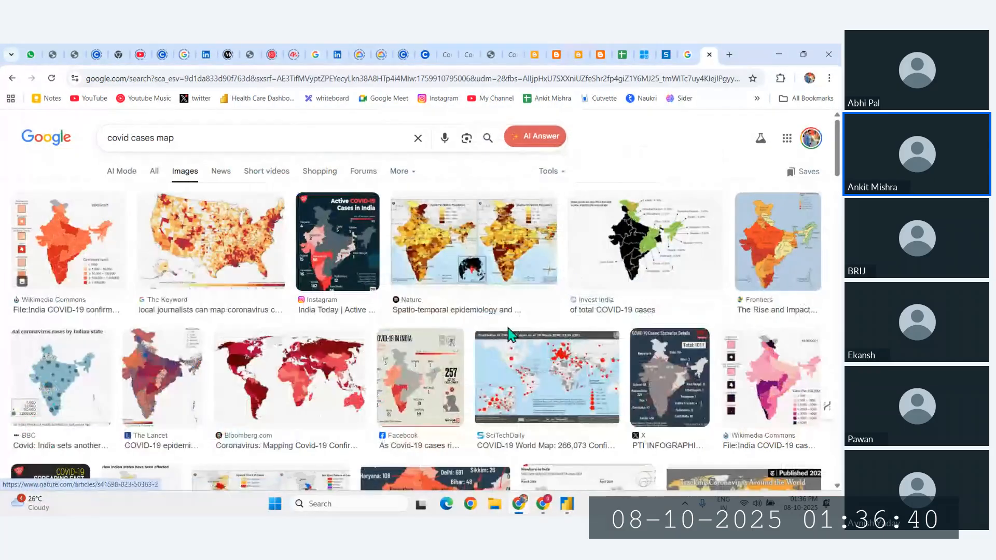
{"action": "scroll", "coordinate": [629, 329], "scroll_direction": "down", "scroll_amount": 5}
{"action": "scroll", "coordinate": [631, 266], "scroll_direction": "up", "scroll_amount": 6, "text": "ctrl"}
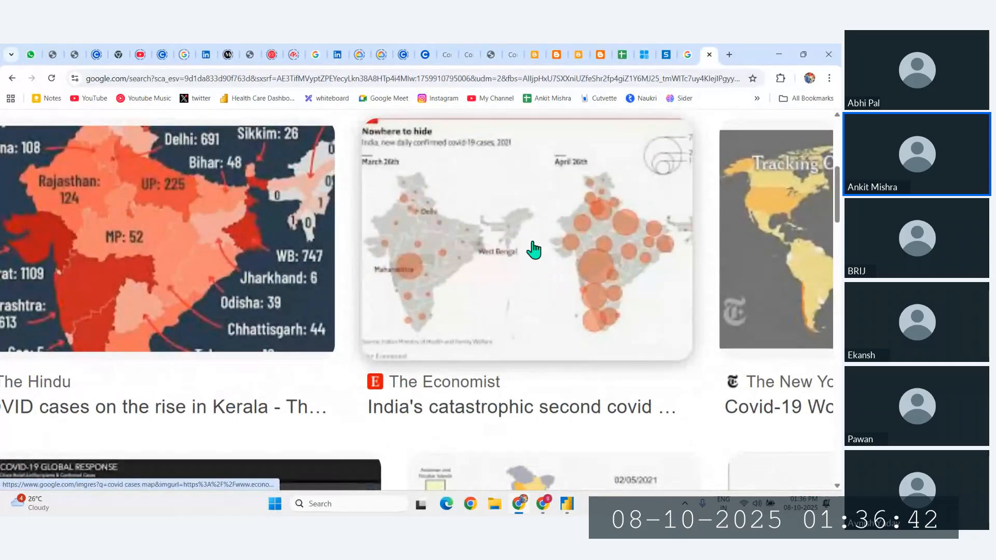
{"action": "scroll", "coordinate": [574, 276], "scroll_direction": "down", "scroll_amount": 3, "text": "ctrl"}
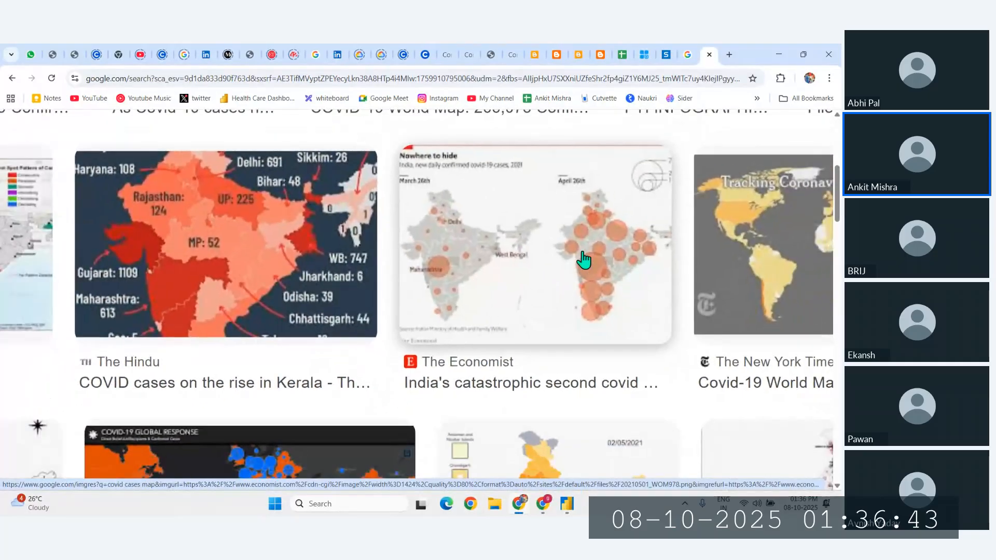
Open The Economist's article on India's second covid wave, return to the image results and examine more example covid maps.
{"action": "left_click", "coordinate": [511, 388]}
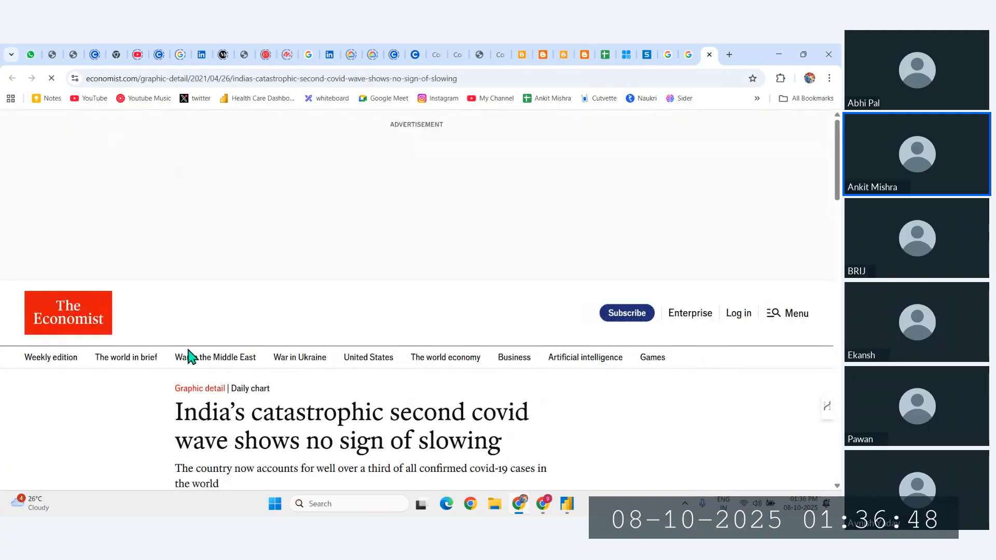
{"action": "scroll", "coordinate": [349, 284], "scroll_direction": "down", "scroll_amount": 10}
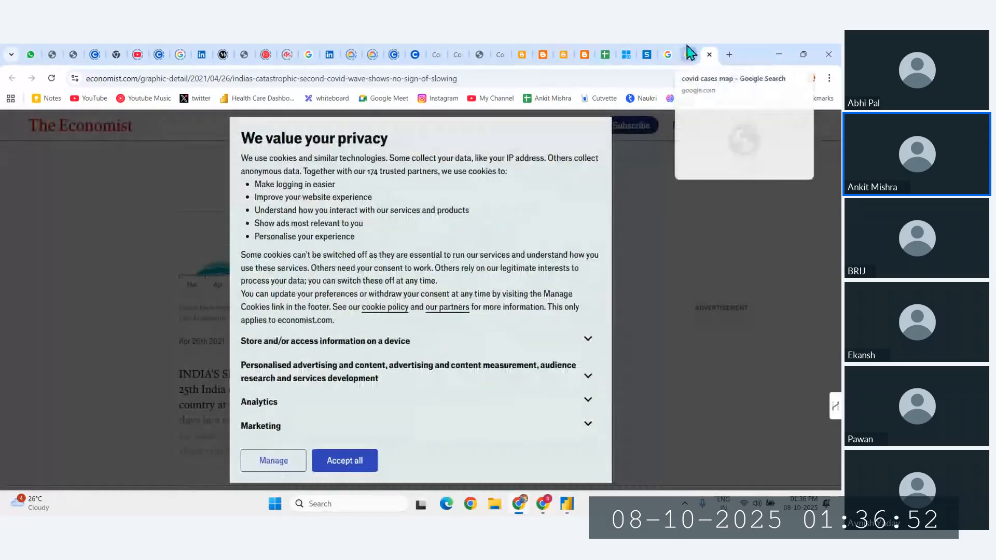
{"action": "left_click", "coordinate": [696, 57]}
{"action": "scroll", "coordinate": [213, 382], "scroll_direction": "down", "scroll_amount": 3}
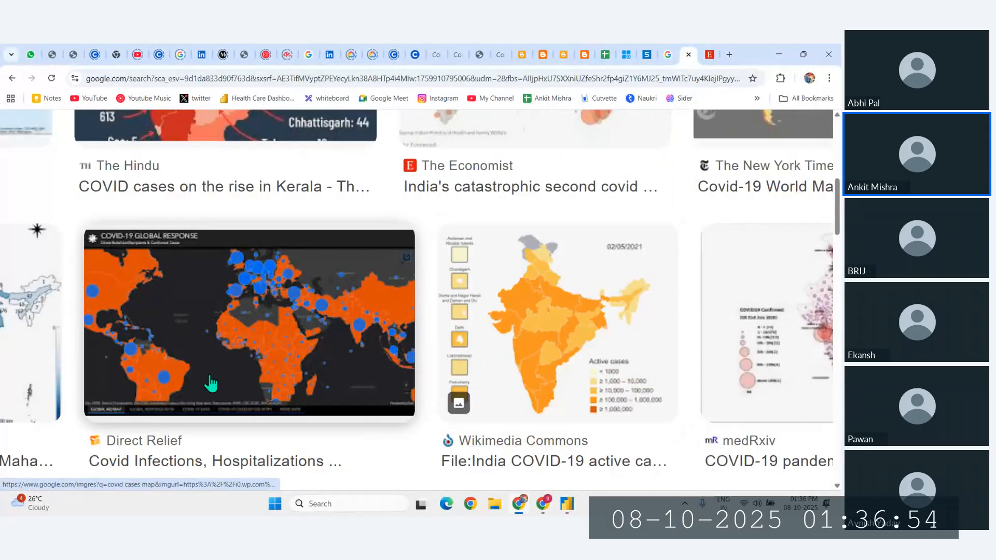
{"action": "scroll", "coordinate": [320, 297], "scroll_direction": "down", "scroll_amount": 2}
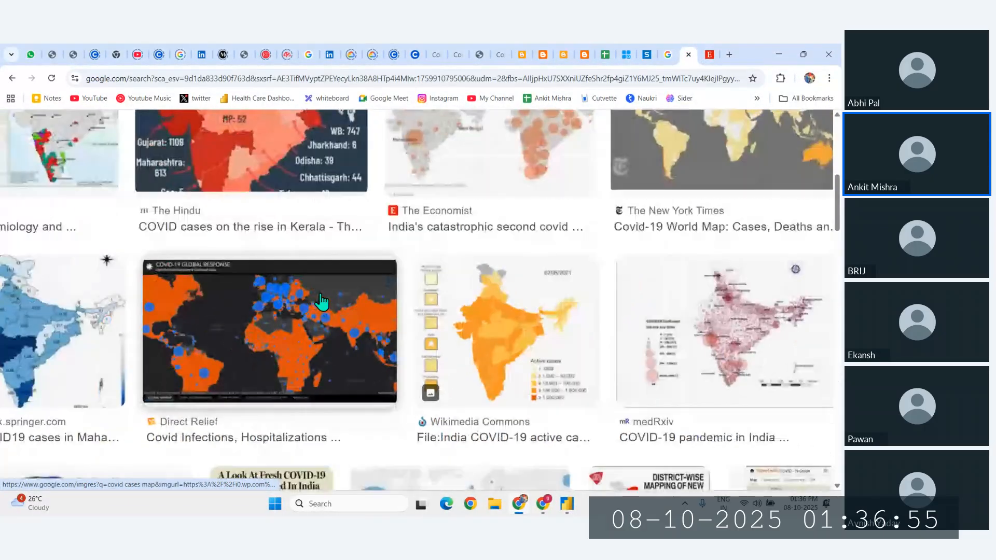
Switch back to Power BI Desktop and deselect the sales by state map on Page 3.
{"action": "left_click", "coordinate": [570, 504]}
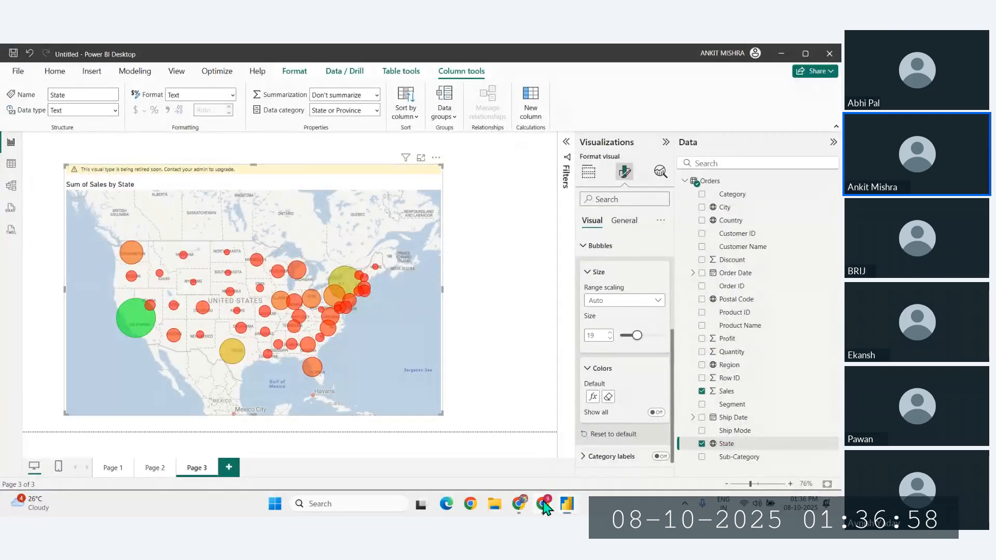
{"action": "mouse_move", "coordinate": [543, 501]}
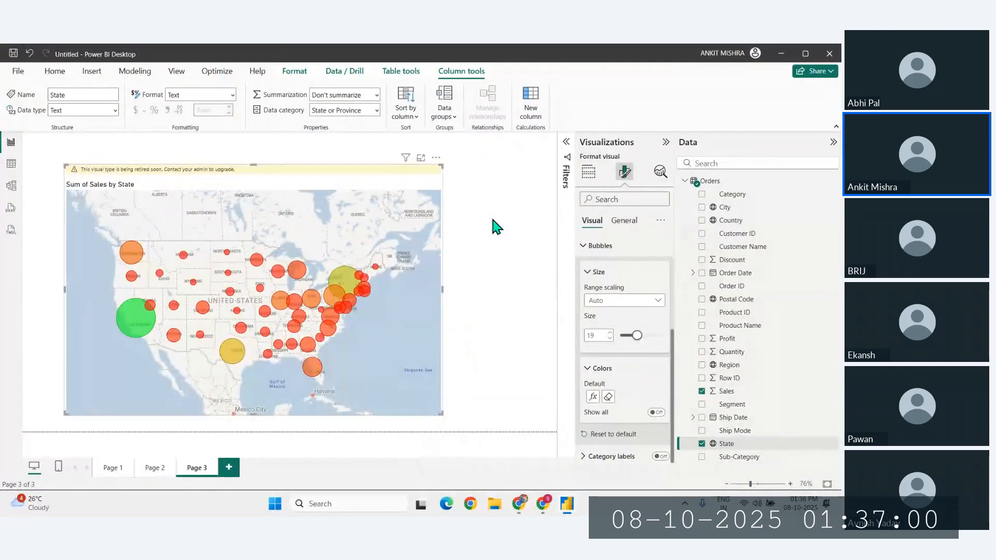
{"action": "left_click", "coordinate": [493, 219]}
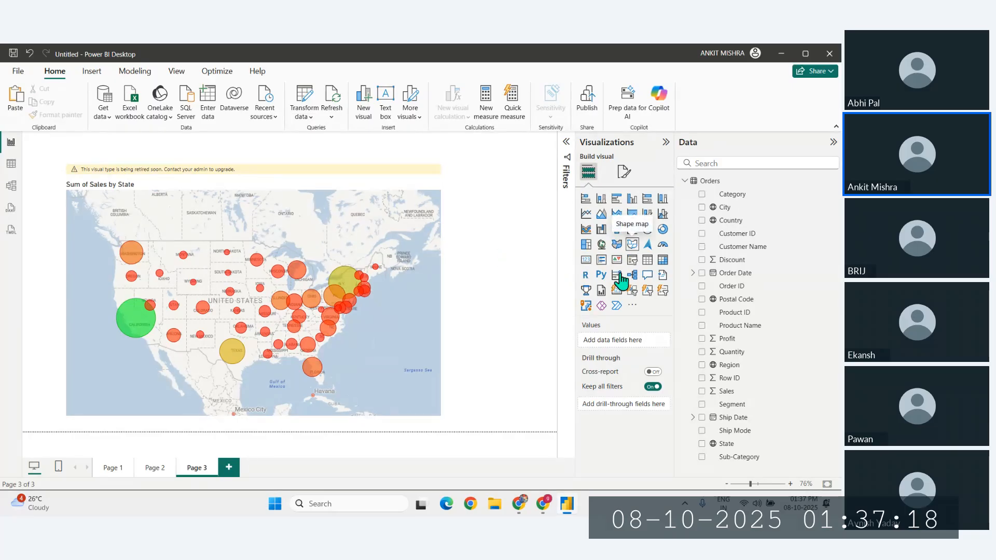
{"action": "mouse_move", "coordinate": [541, 506]}
{"action": "left_click", "coordinate": [455, 420]}
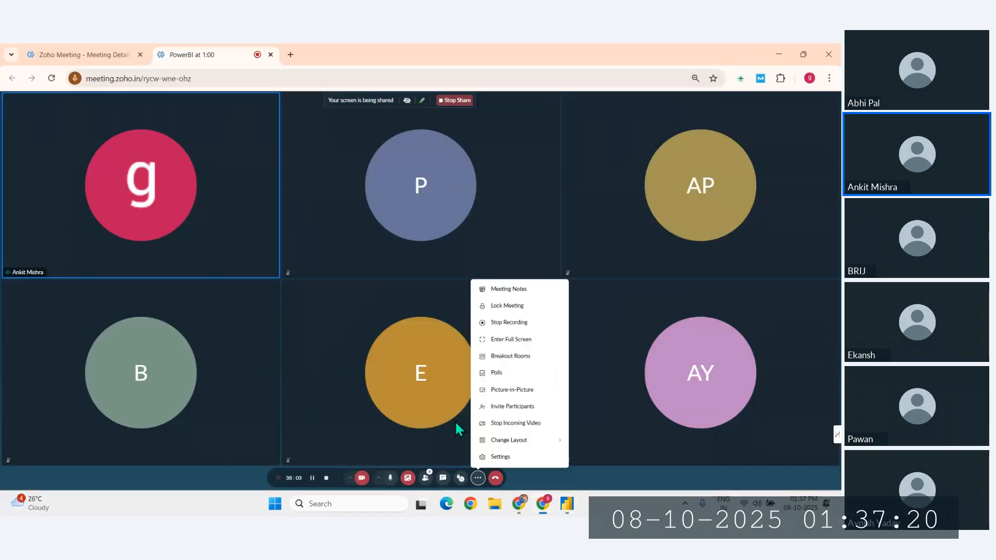